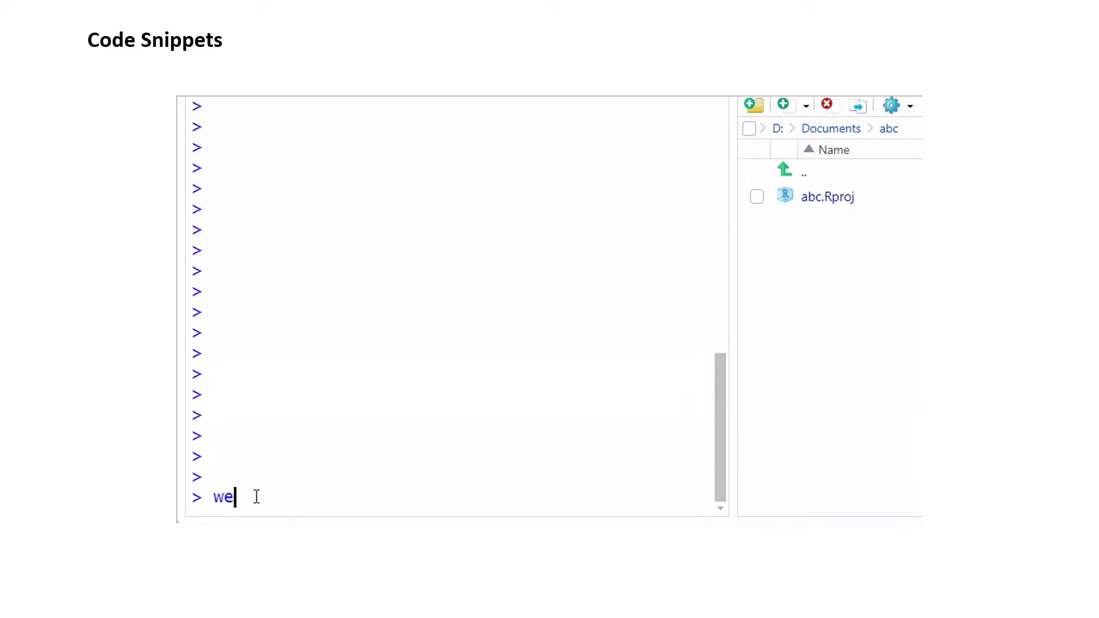
text(<-)
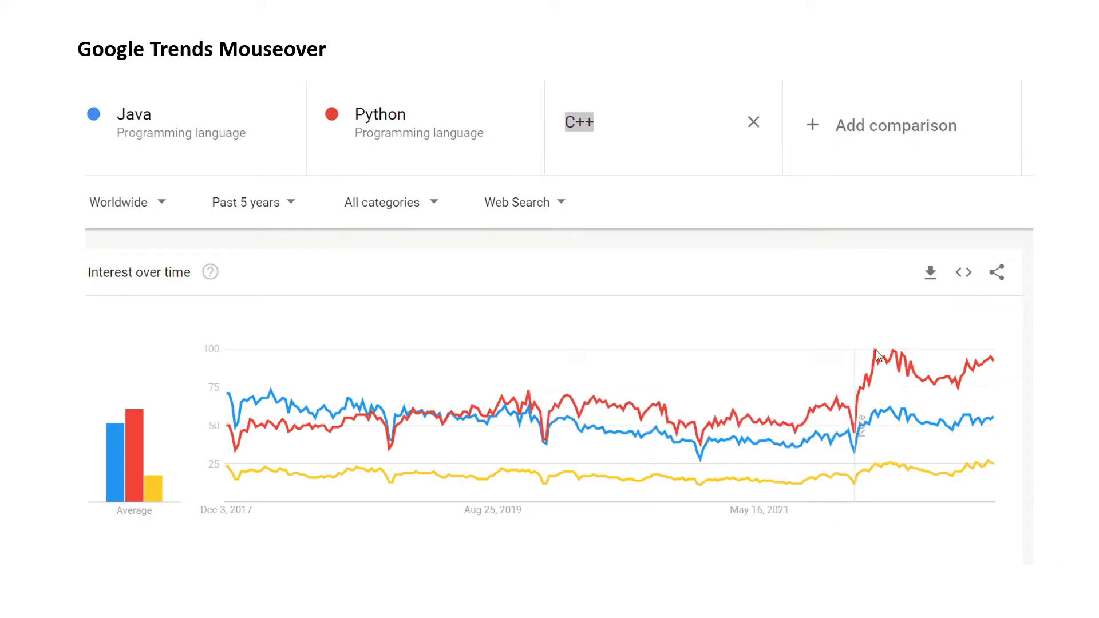
mouse_move(898, 357)
mouse_move(393, 453)
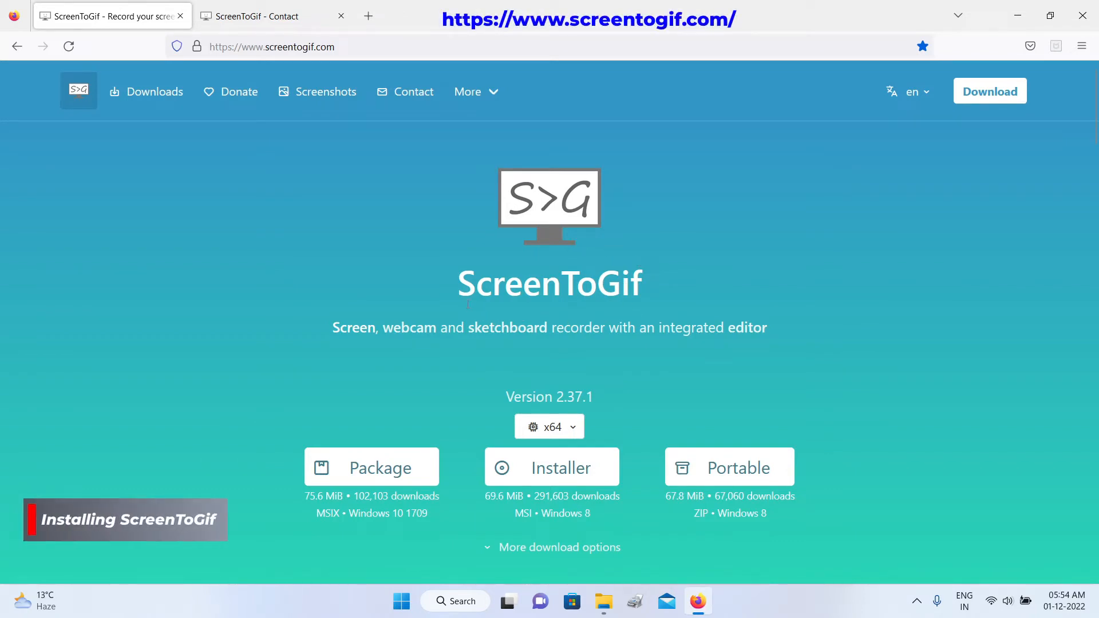
View the ScreenToGif Contact page in the other browser tab and return to the home page.
click(239, 18)
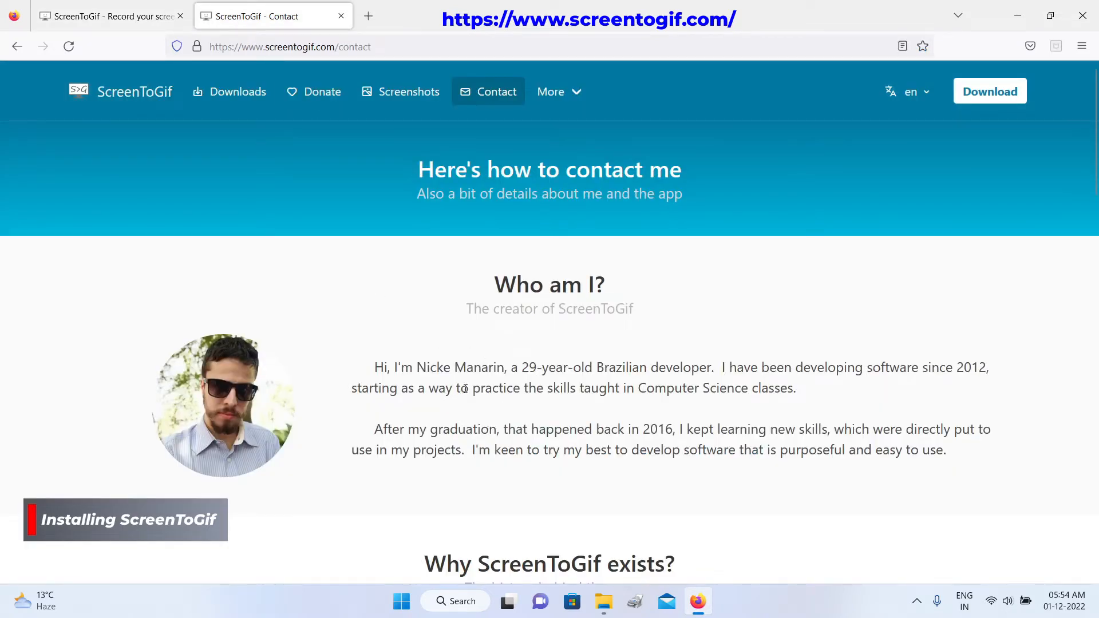
click(113, 16)
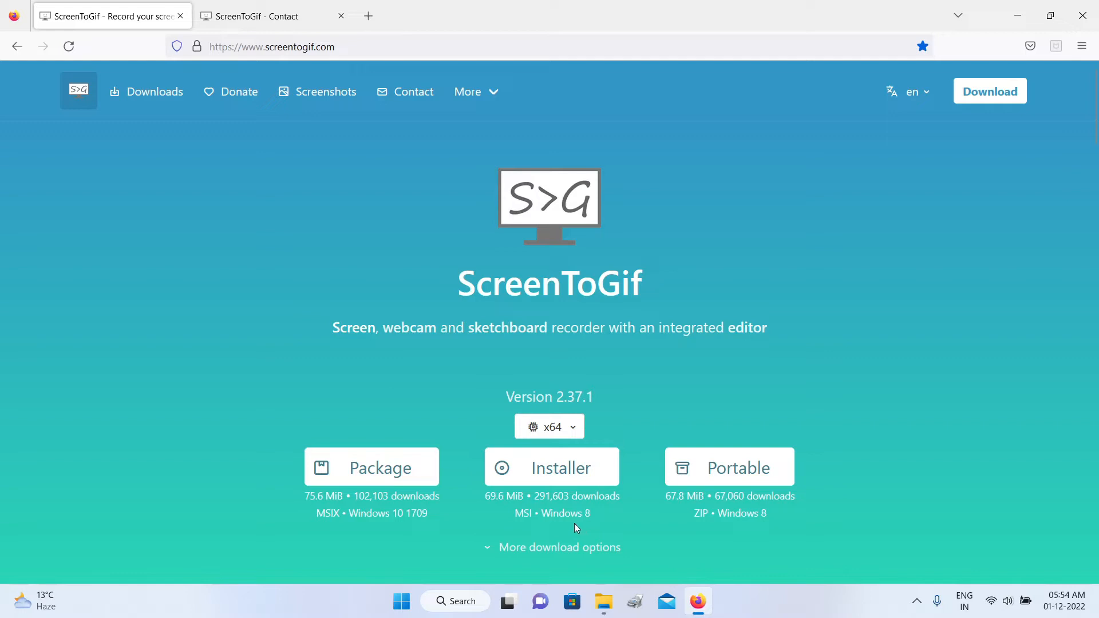
Examine the available processor architectures and the additional download options for ScreenToGif 2.37.1.
click(574, 433)
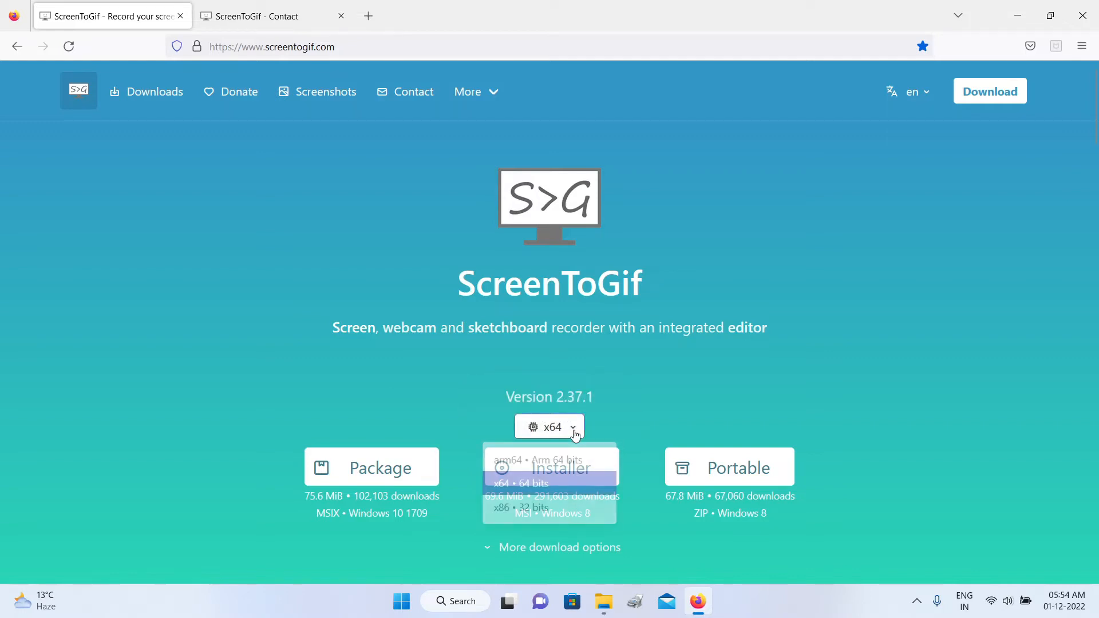
click(703, 385)
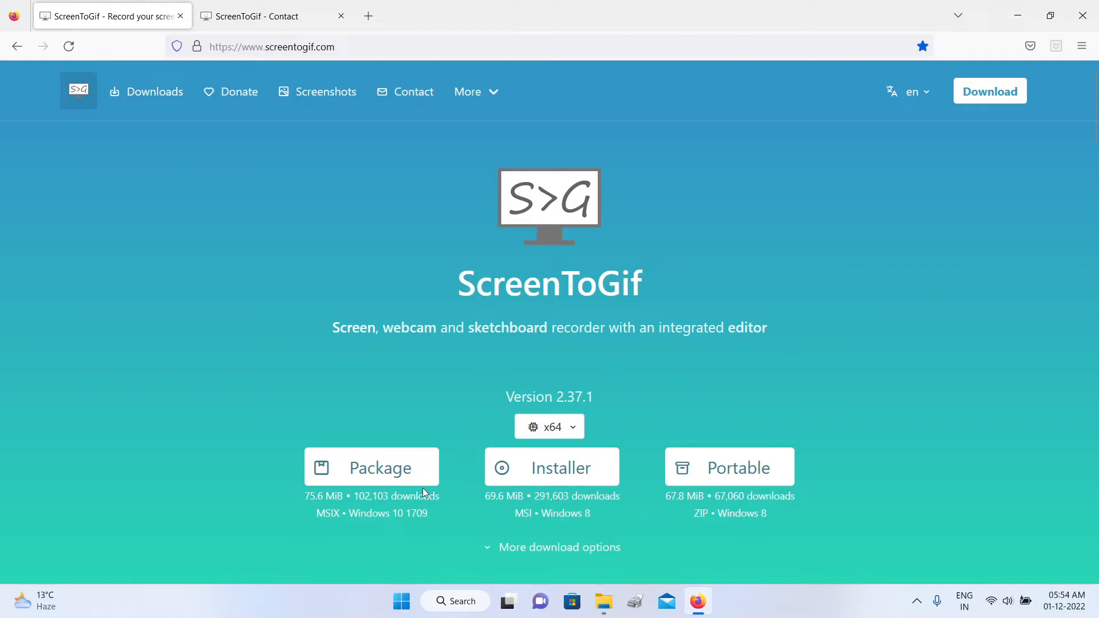
click(490, 551)
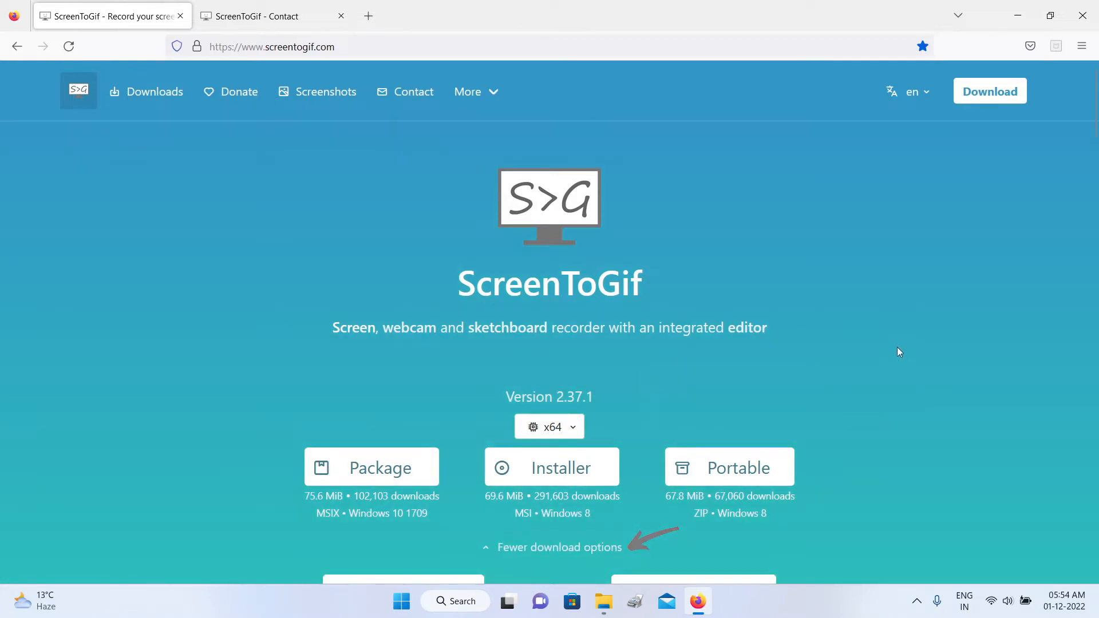
scroll(898, 349, down, 2)
scroll(899, 357, down, 2)
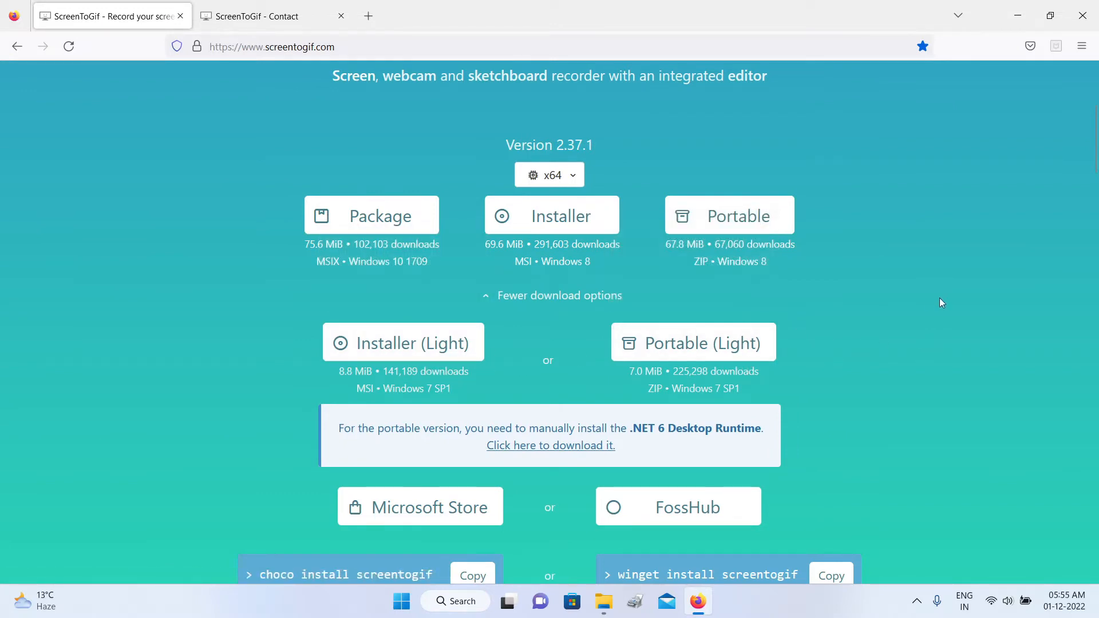
scroll(942, 303, up, 5)
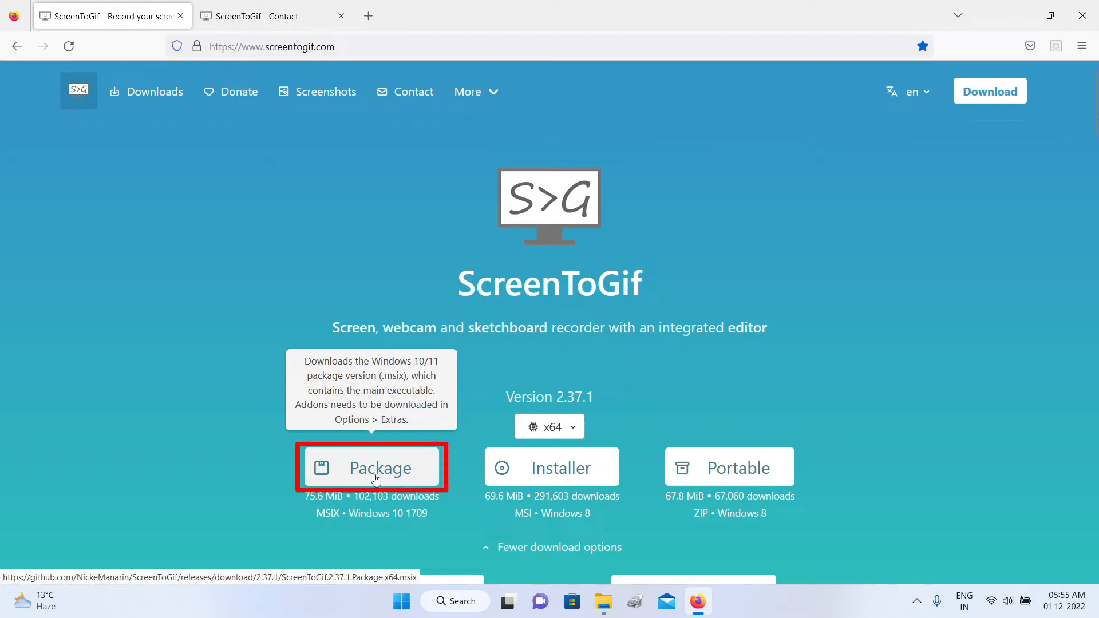
Start downloading the x64 Package version of ScreenToGif 2.37.1 and cancel the download.
click(382, 477)
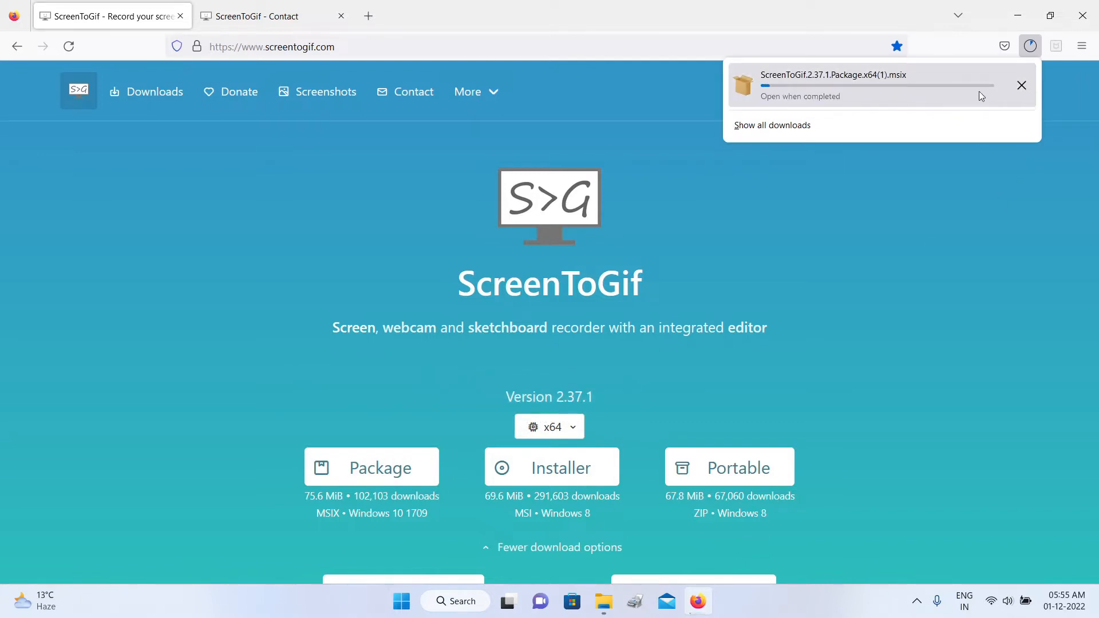
click(1023, 88)
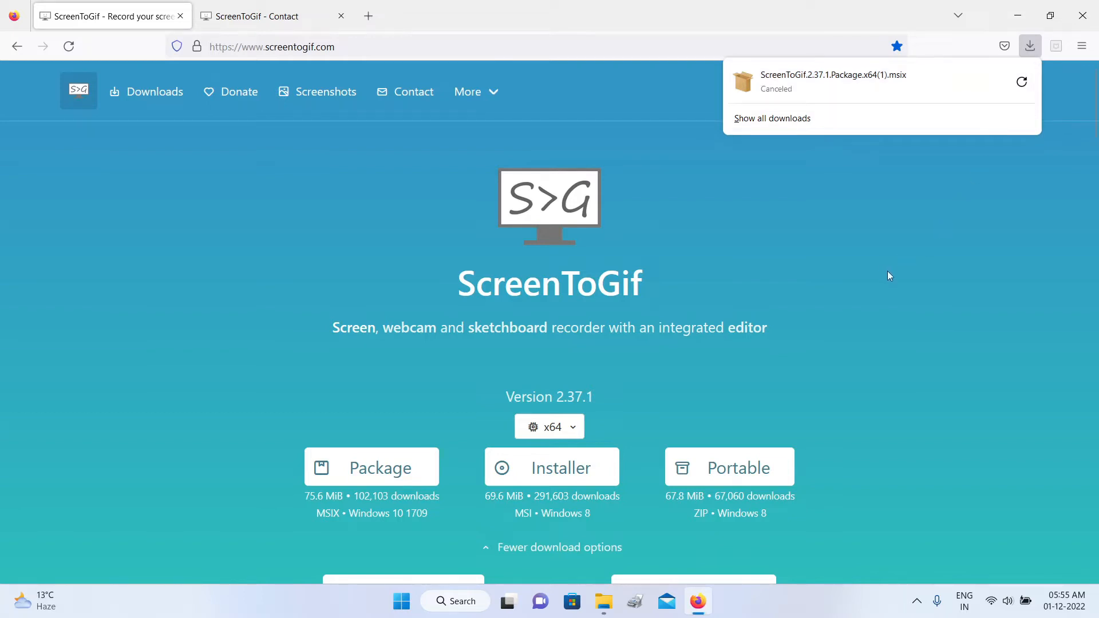
click(721, 317)
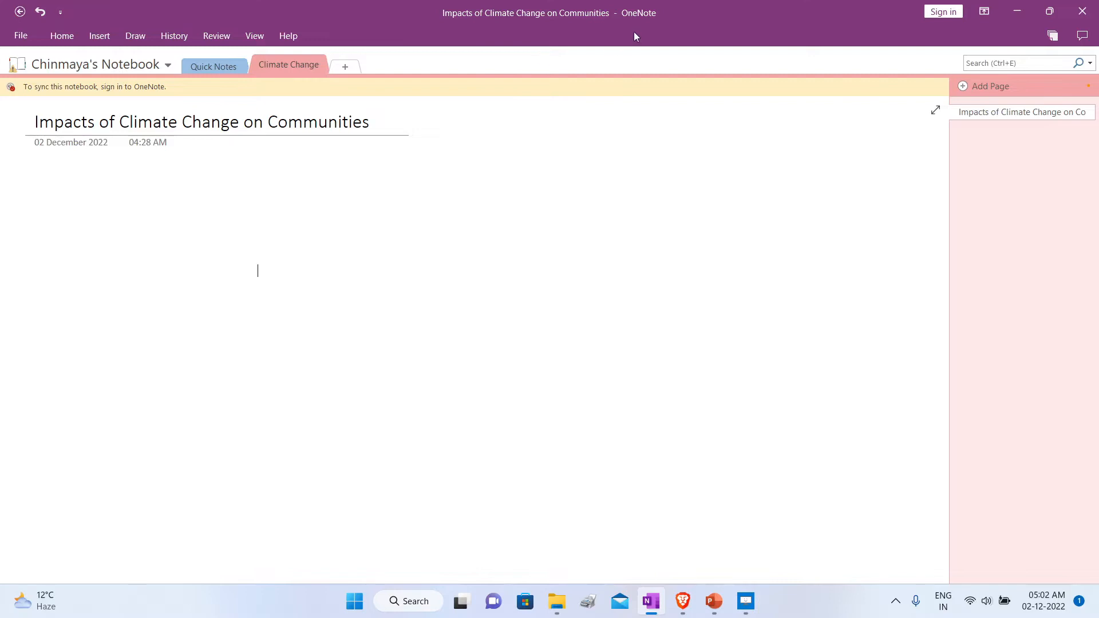
Switch from OneNote to ScreenToGif, open the screen recorder and reposition its window over the page.
key(alt+Tab)
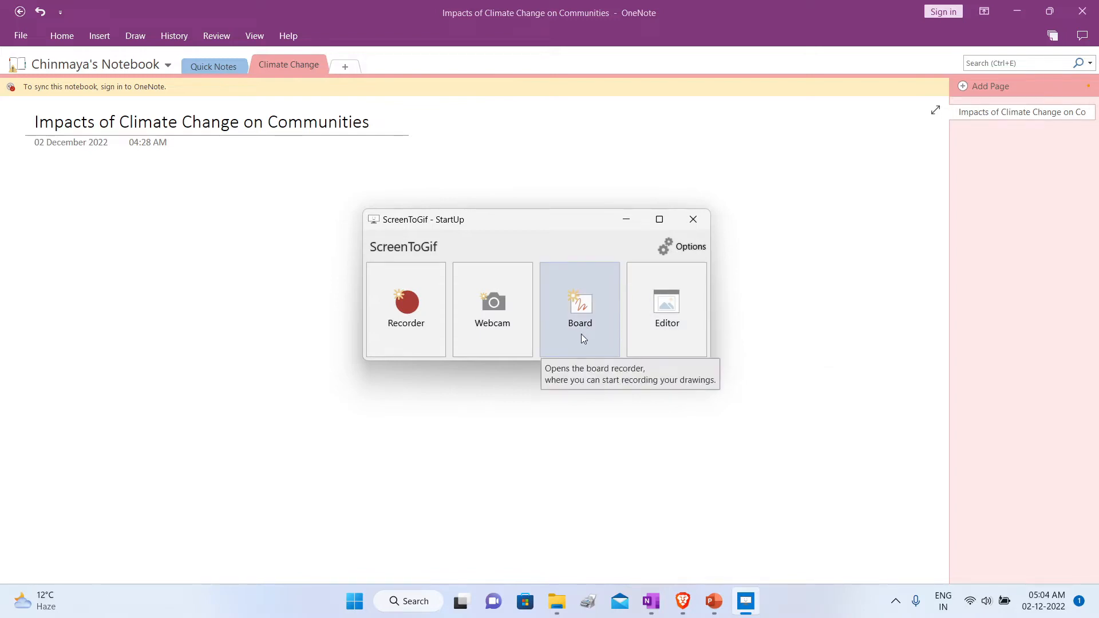
click(411, 306)
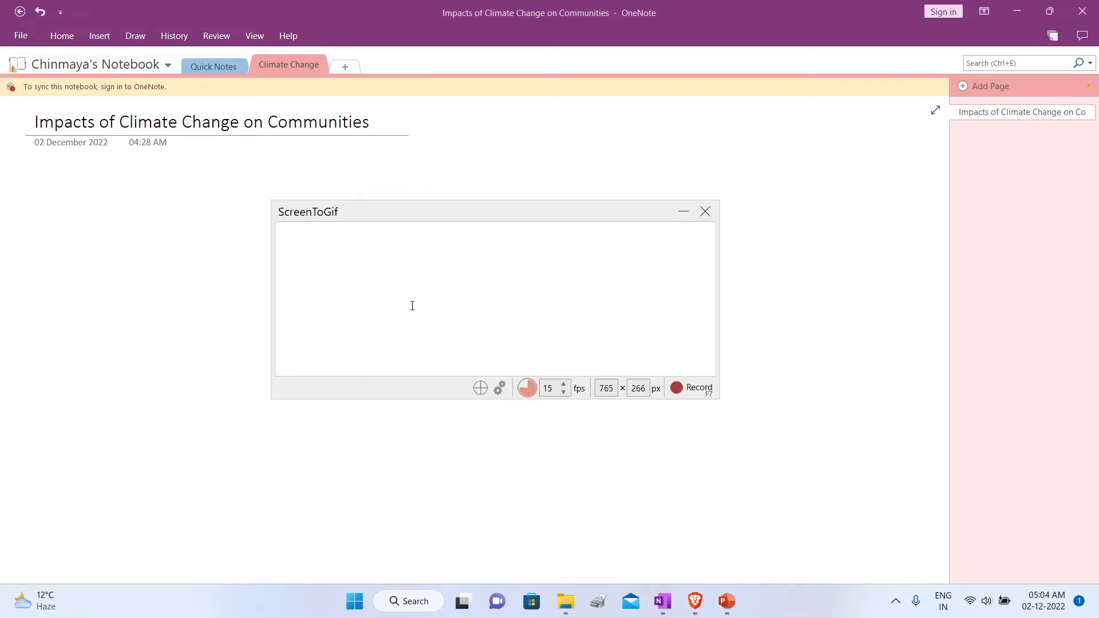
drag(457, 220, 446, 195)
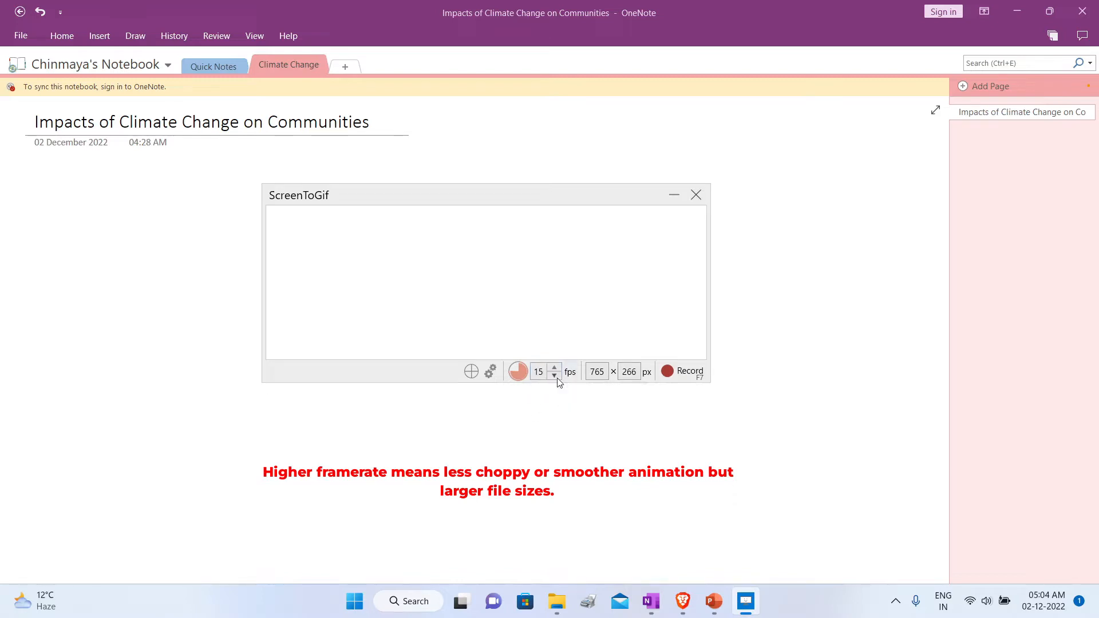
Set the recorder's frame rate to 8 fps.
click(555, 376)
click(555, 376)
click(555, 376)
click(555, 376)
click(554, 376)
click(554, 376)
click(555, 376)
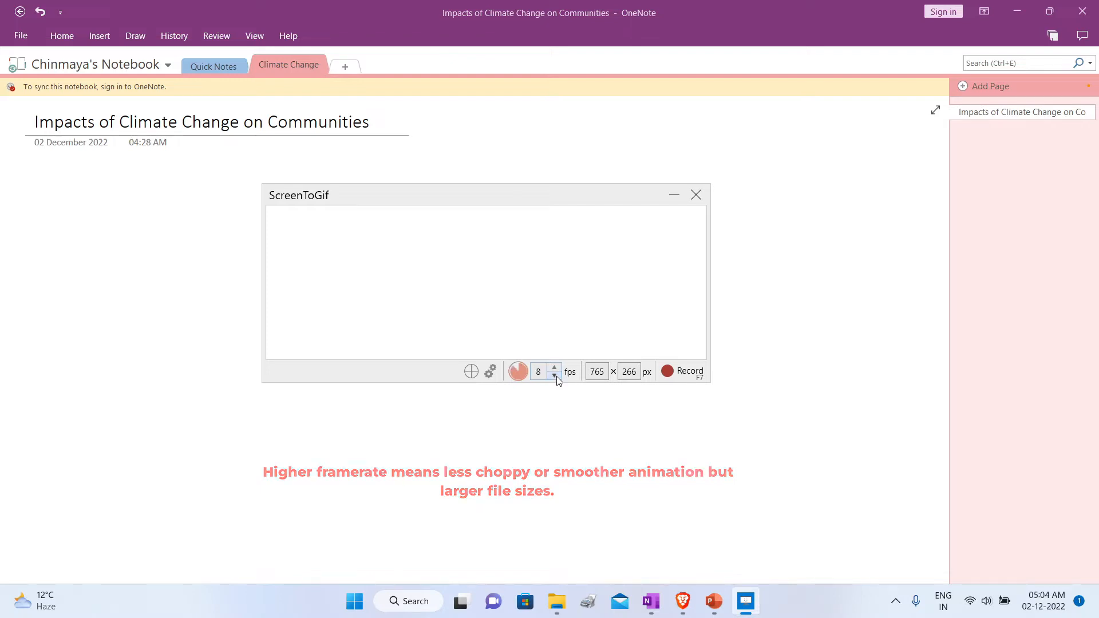
Fit the capture frame over the OneNote page at about 1576 × 835 px and start recording.
drag(427, 201, 164, 20)
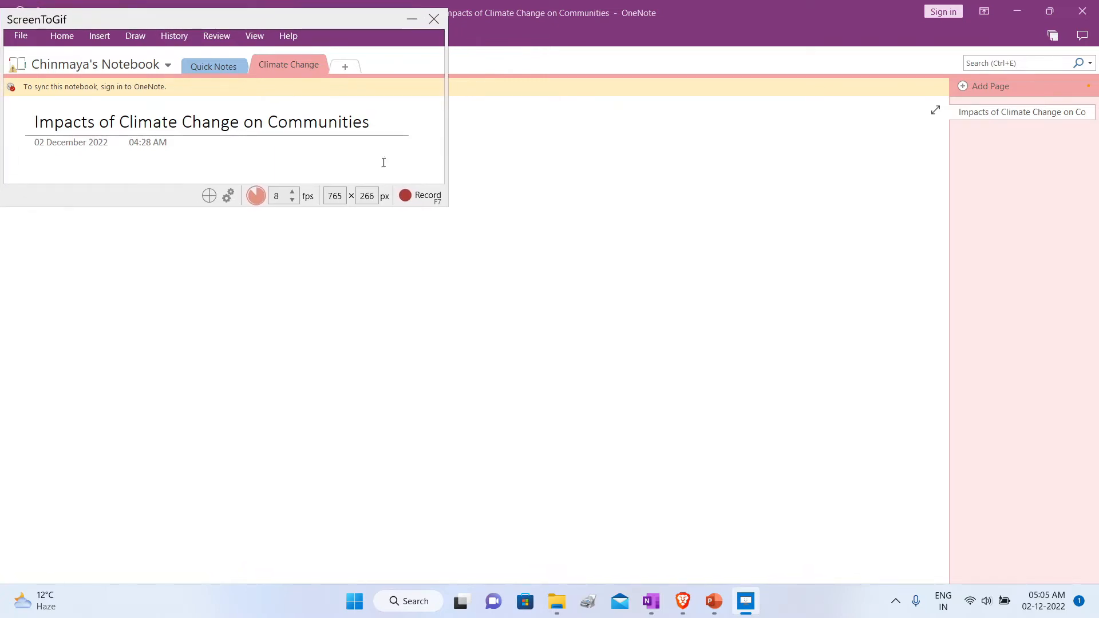
drag(446, 211, 912, 530)
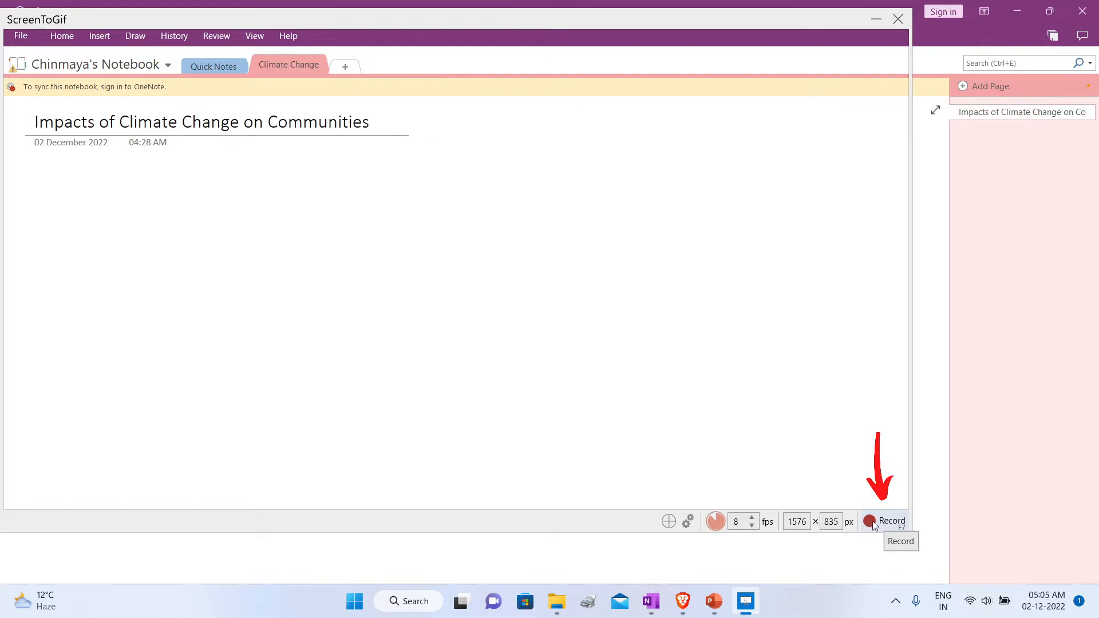
click(883, 522)
Insert a screen clipping of the paragraph on indigenous peoples into the OneNote page and place it beneath the title.
click(96, 37)
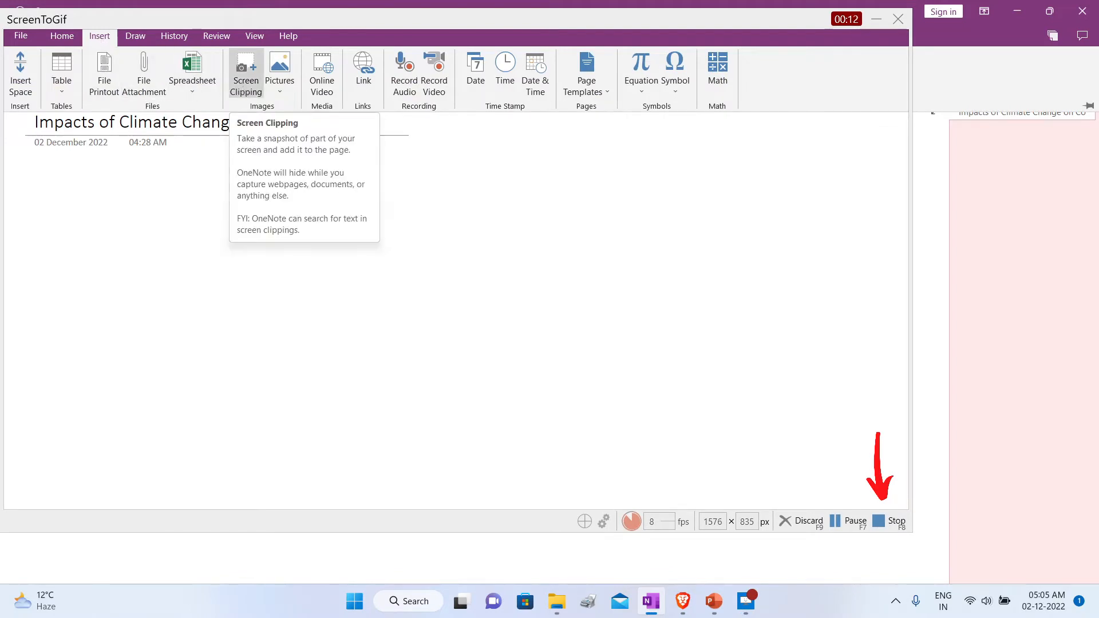
click(245, 92)
drag(326, 350, 748, 468)
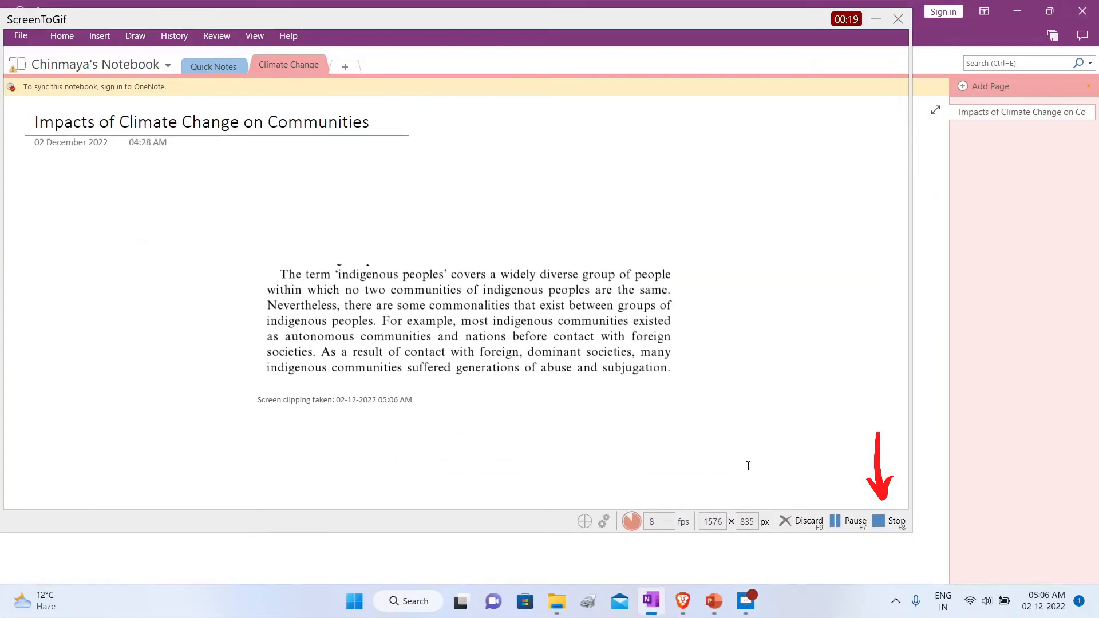
drag(433, 256, 244, 187)
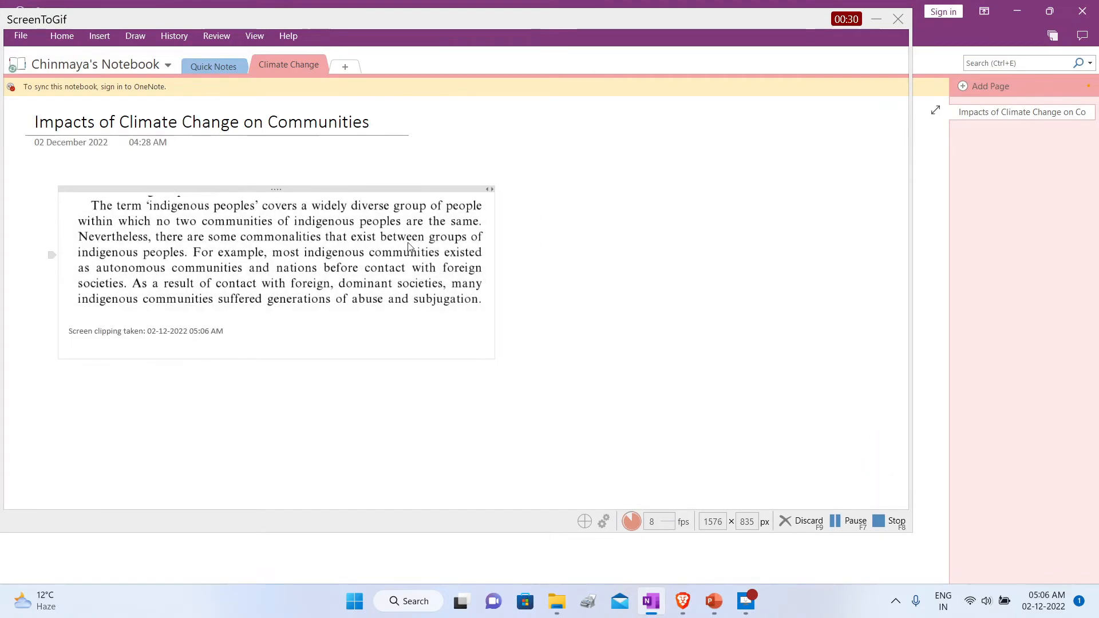
Copy the text from the clipped picture and paste it as text only in the blank area beside it.
right_click(409, 243)
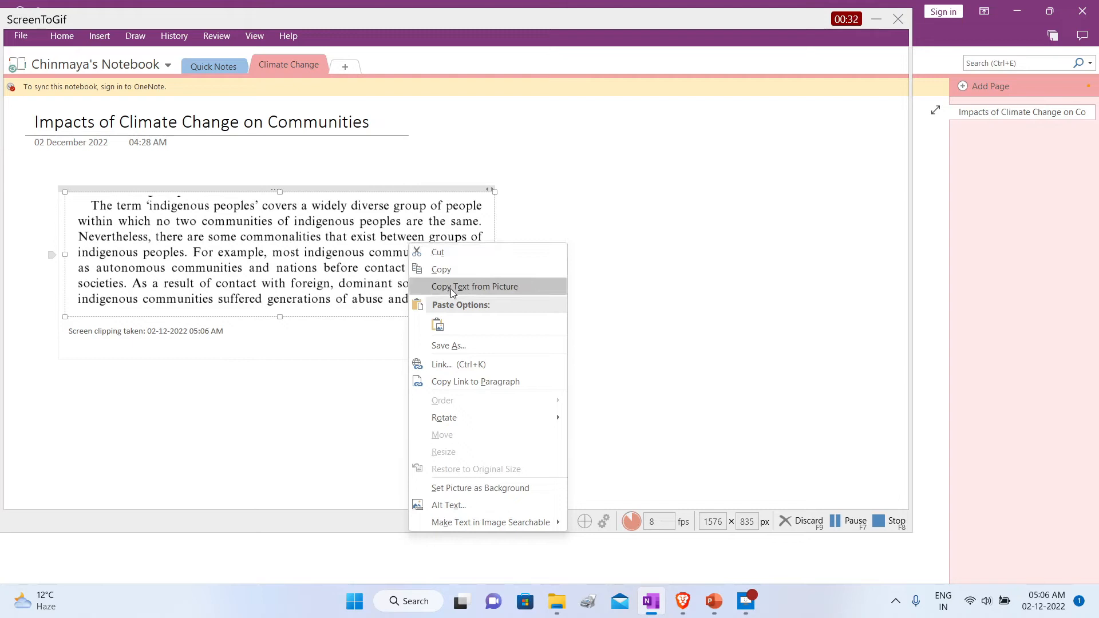
click(496, 292)
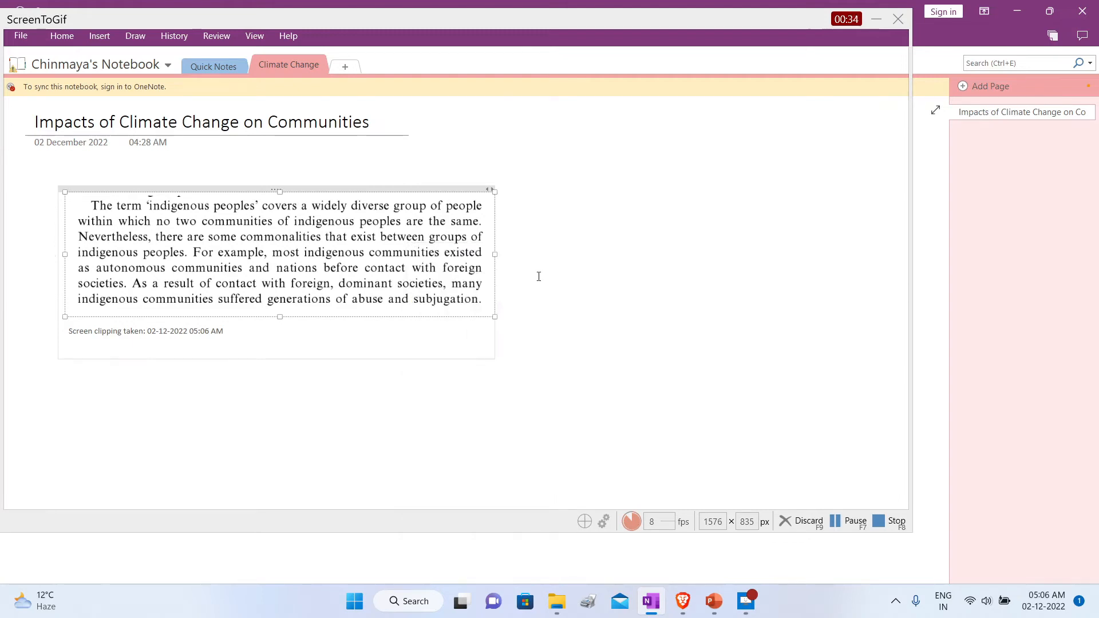
right_click(596, 204)
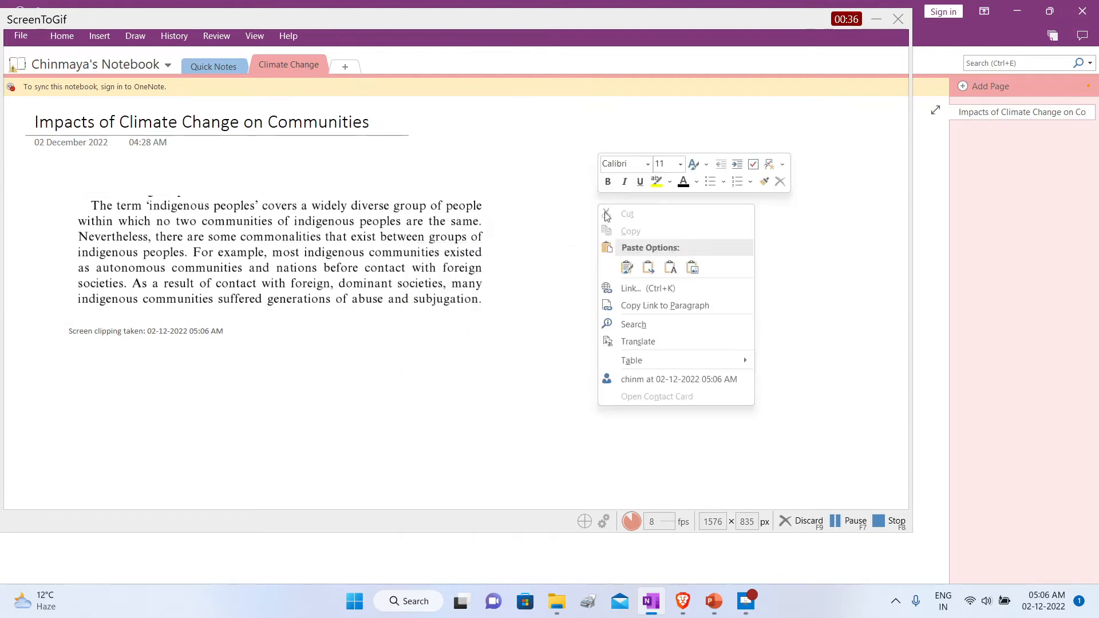
click(668, 275)
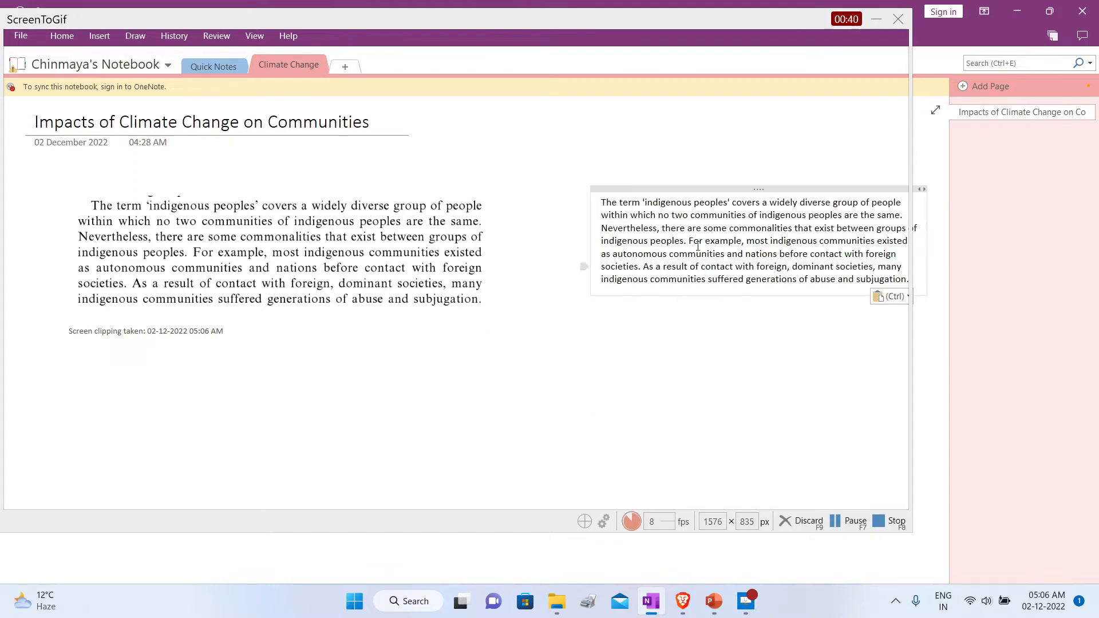
Move the pasted text block fully inside the capture frame and stop the recording.
key(ctrl+a)
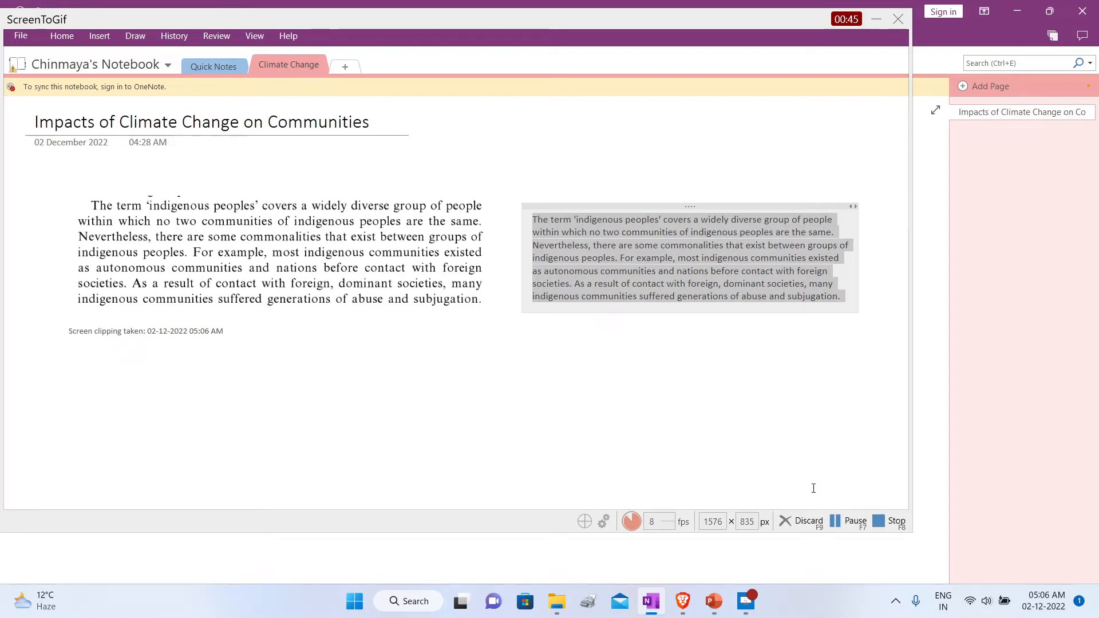
click(880, 525)
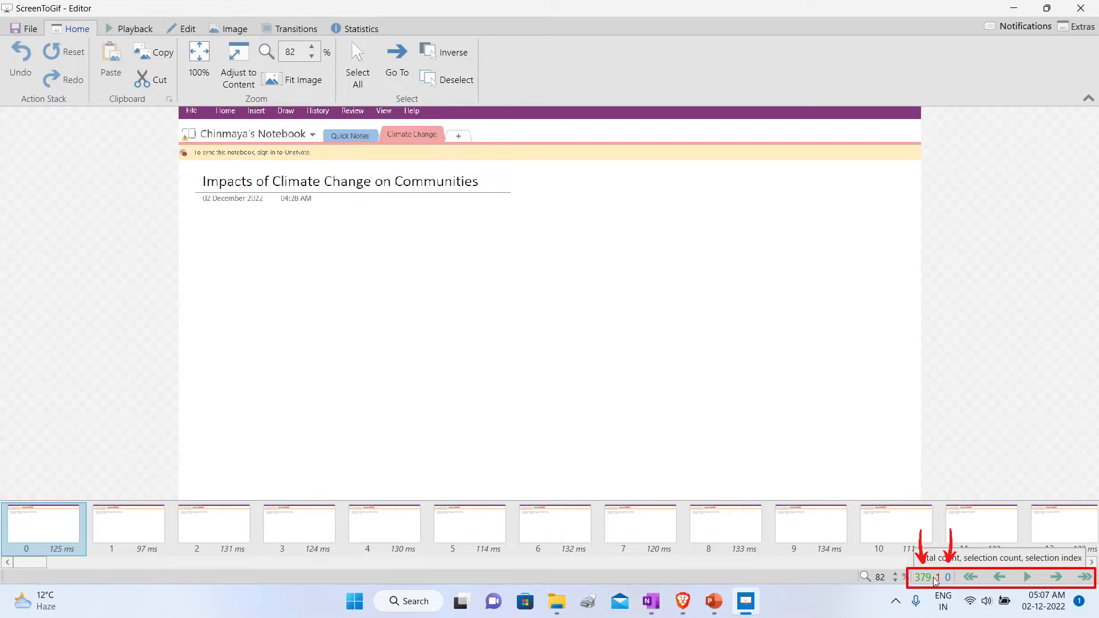
Preview the recorded animation in the editor, check its last frame and return to the first frame.
click(1028, 579)
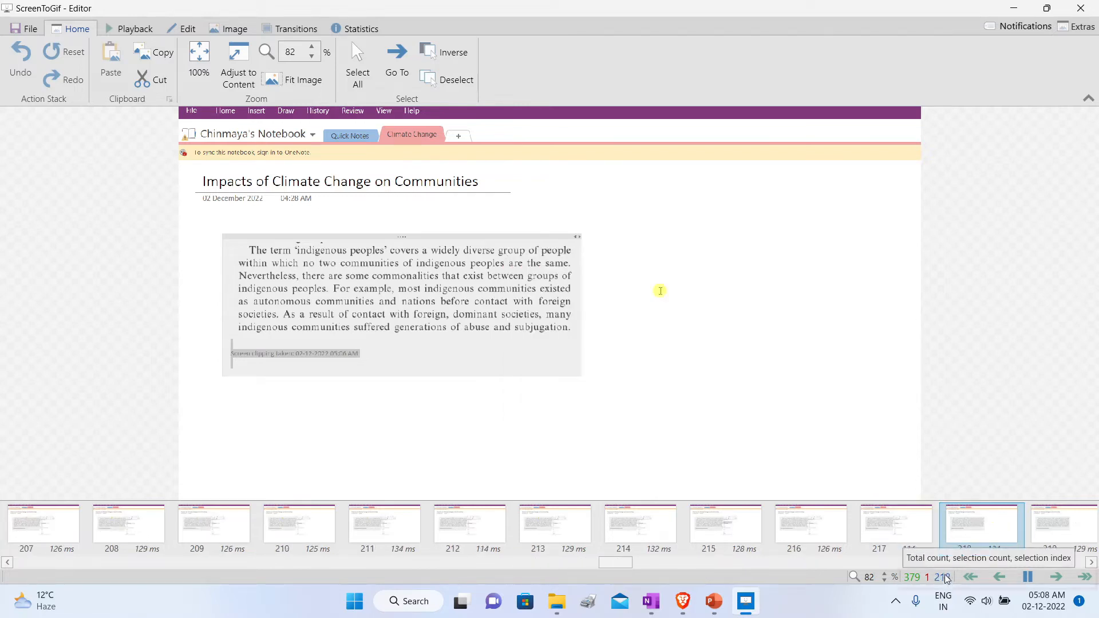
click(1027, 578)
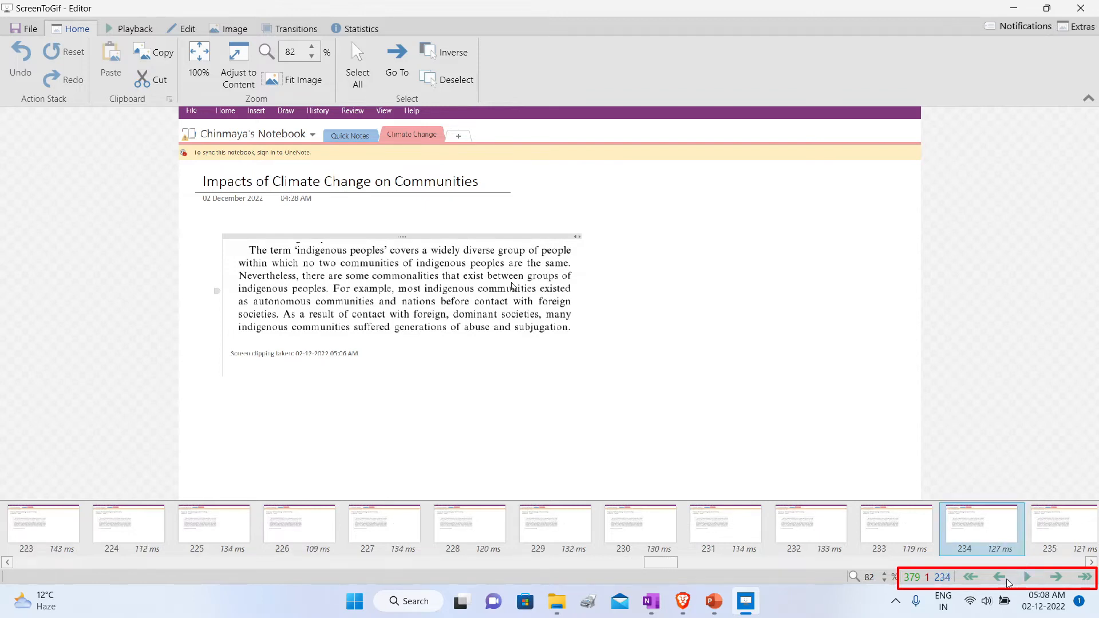
click(970, 577)
click(1084, 577)
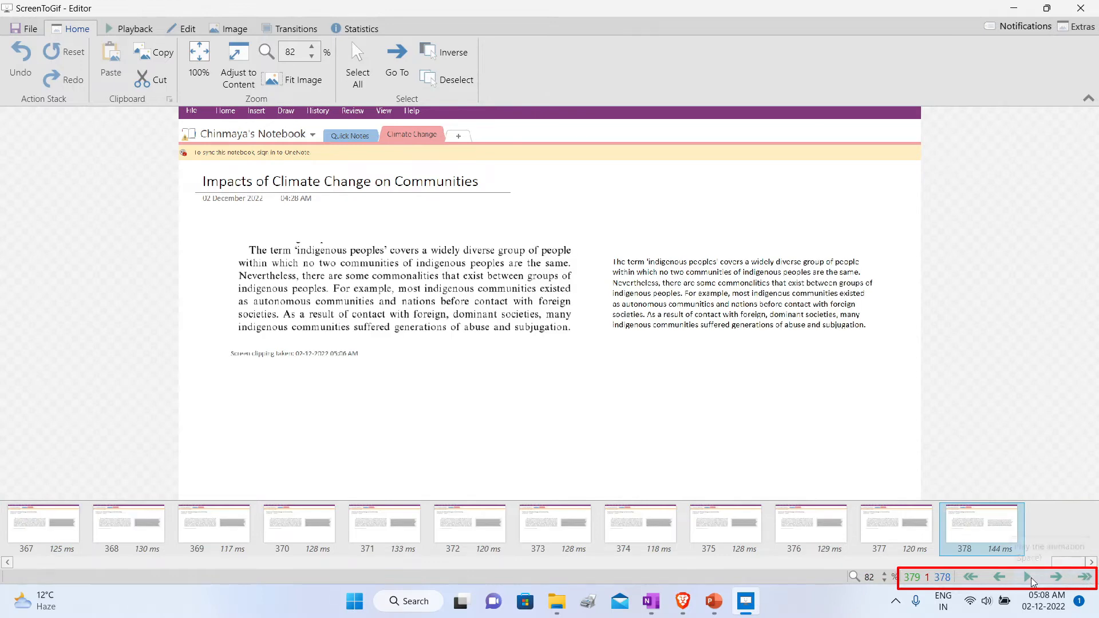
click(970, 577)
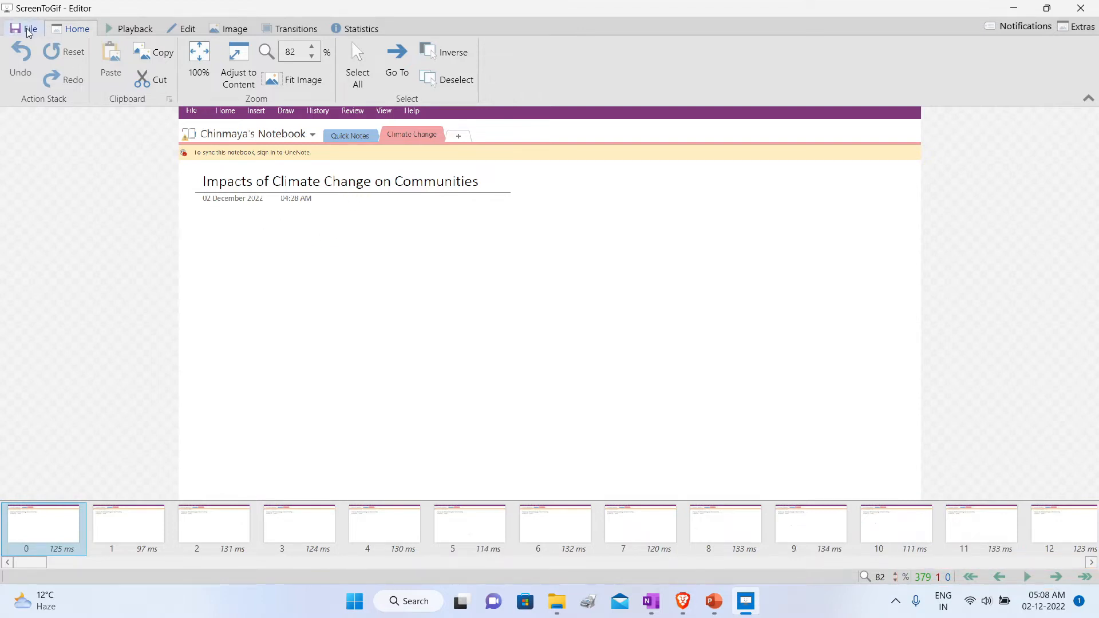
Open the save settings for the recording, review the available file formats and keep Gif as the output type.
click(28, 32)
click(353, 68)
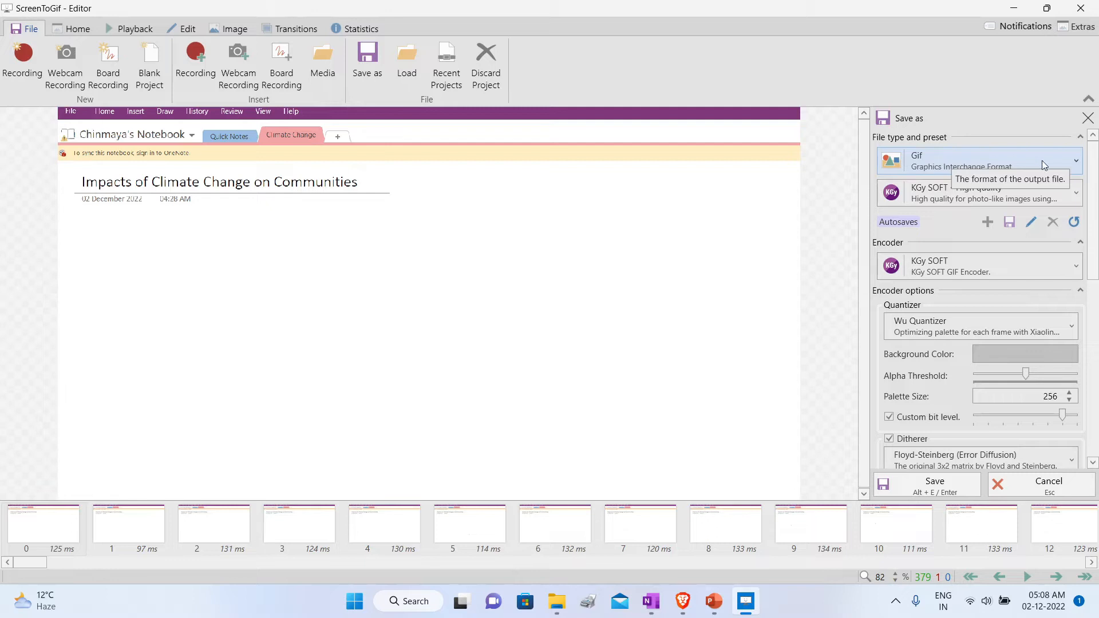
click(1076, 166)
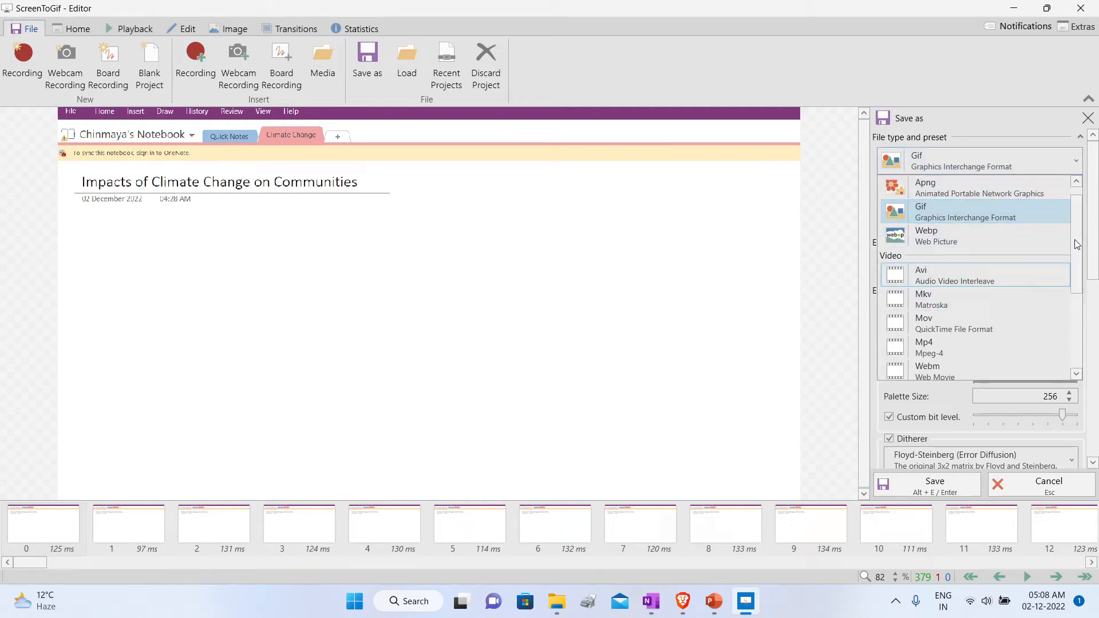
click(1018, 123)
scroll(1079, 396, down, 10)
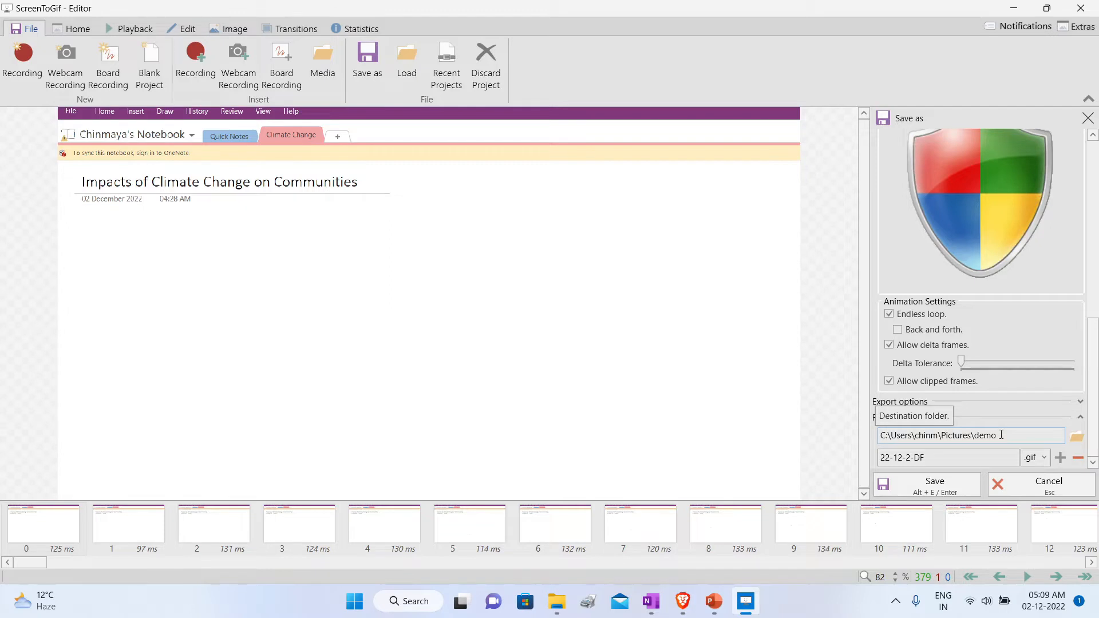
Name the output file ocr, keep the endless loop enabled and save the GIF in the demo folder.
click(962, 458)
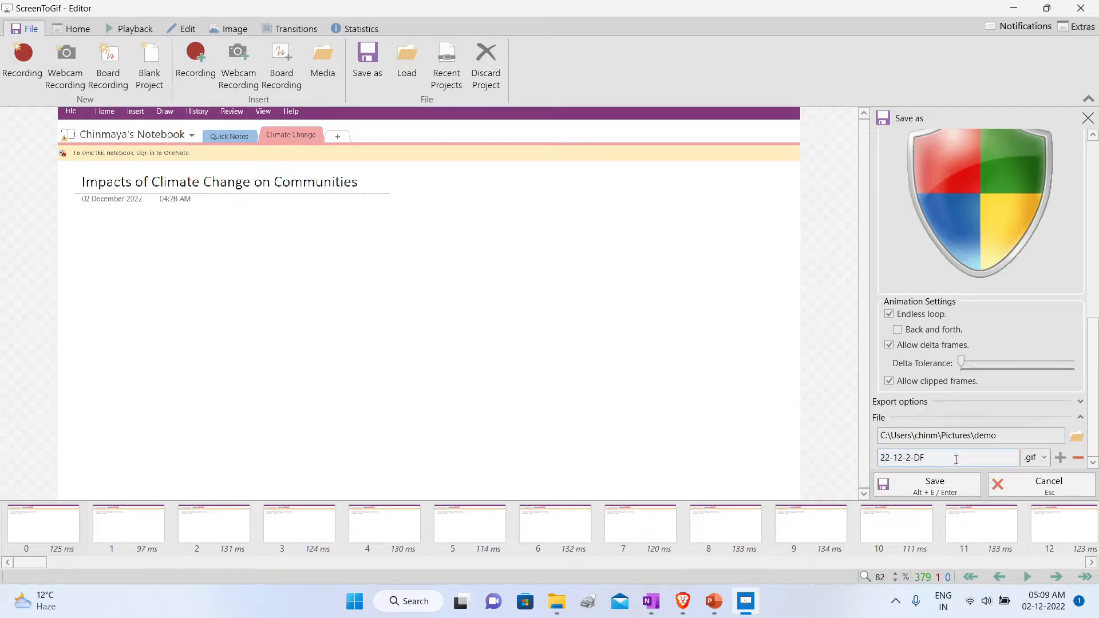
drag(943, 456, 862, 459)
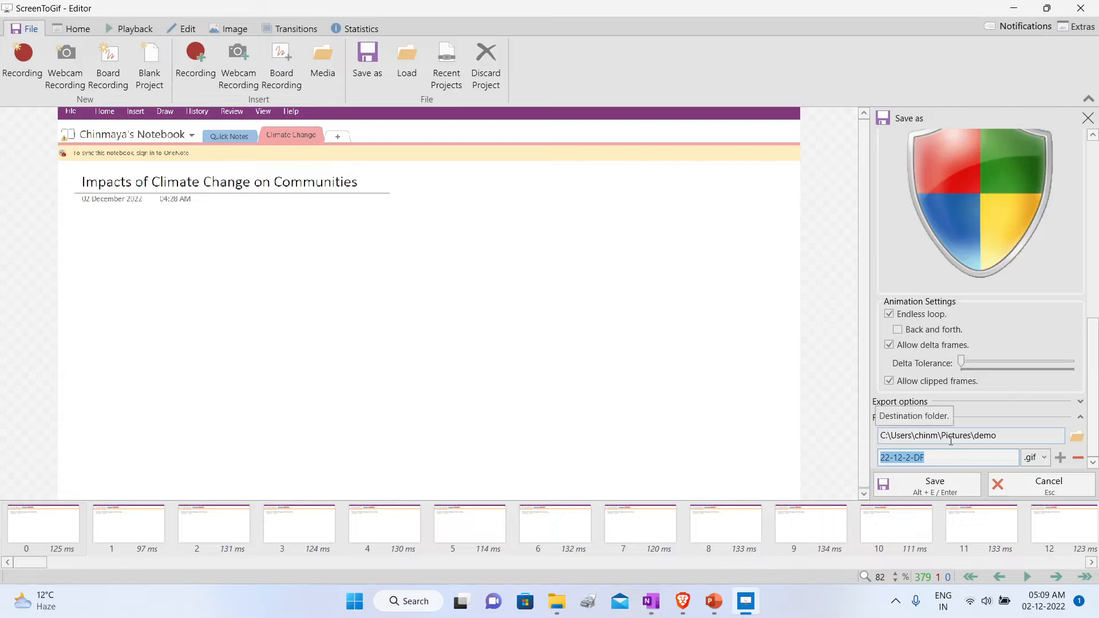
text(ocr)
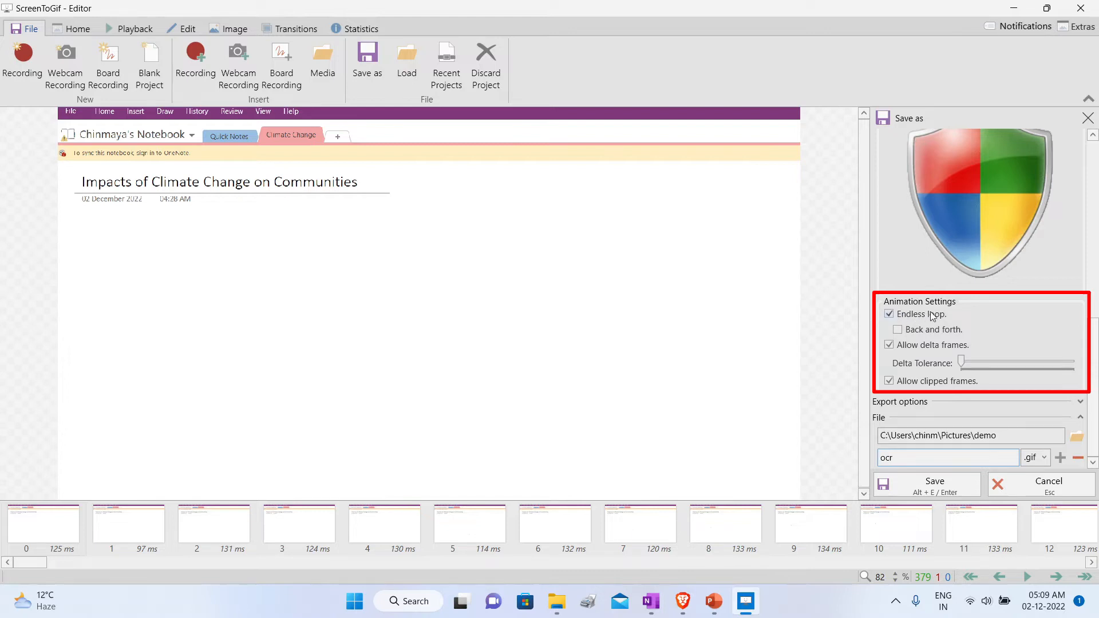
click(889, 315)
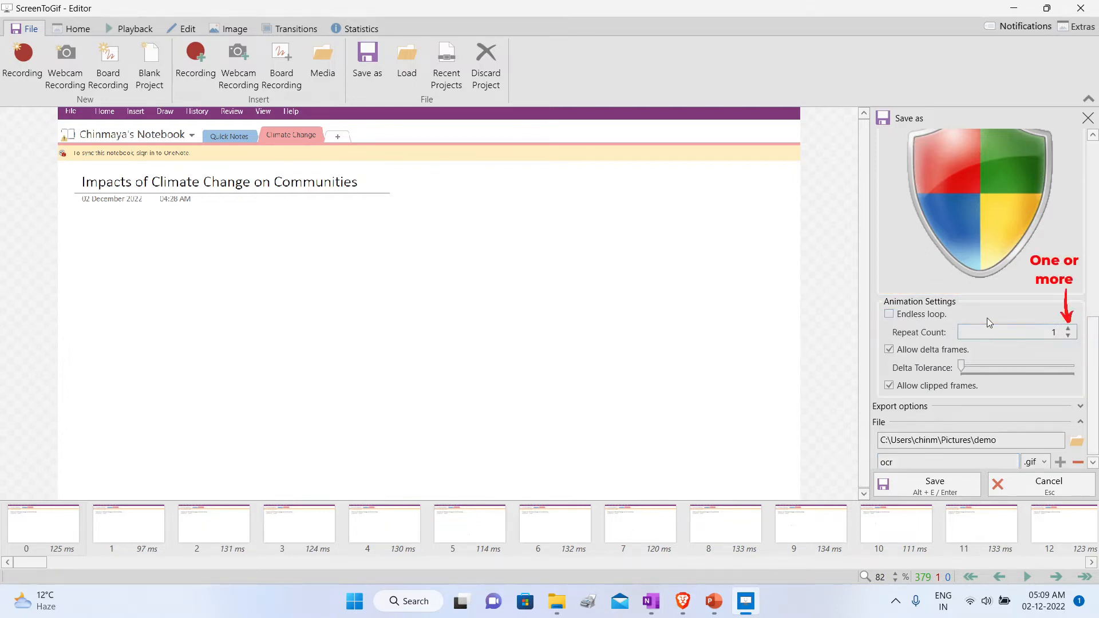
click(889, 315)
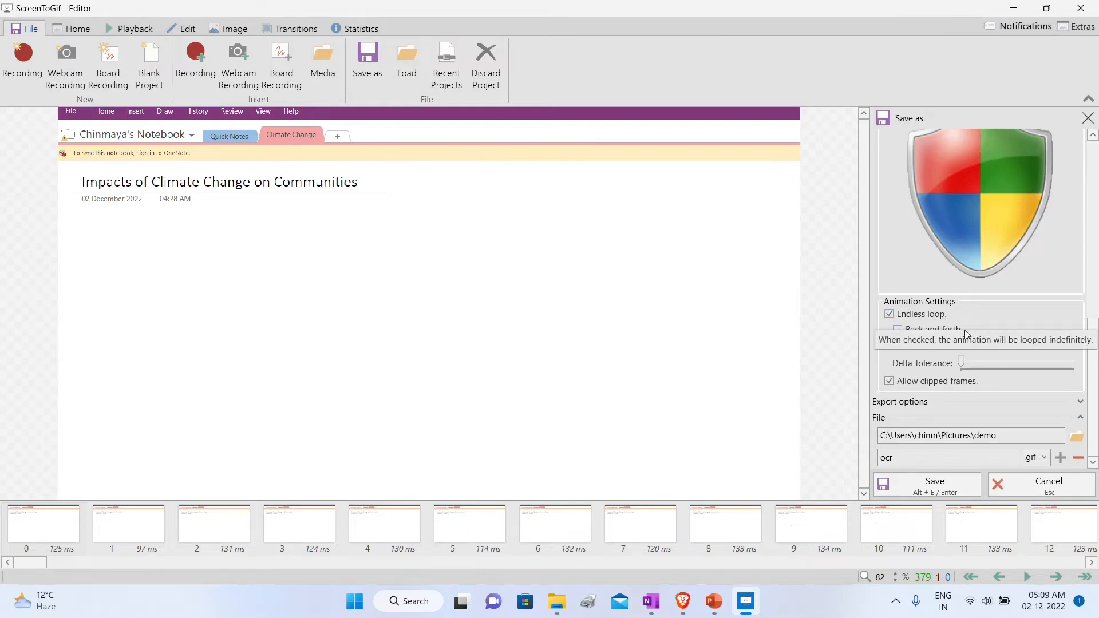
click(932, 487)
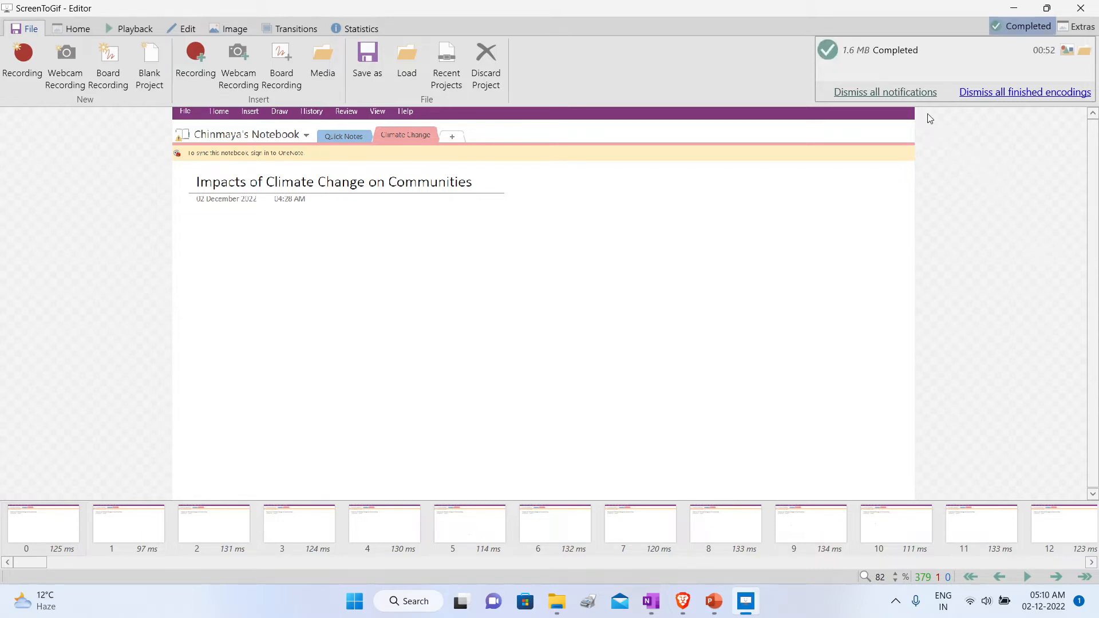
Close the ScreenToGif editor and check the file details of the exported ocr GIF in the demo folder.
mouse_move(845, 65)
click(1081, 12)
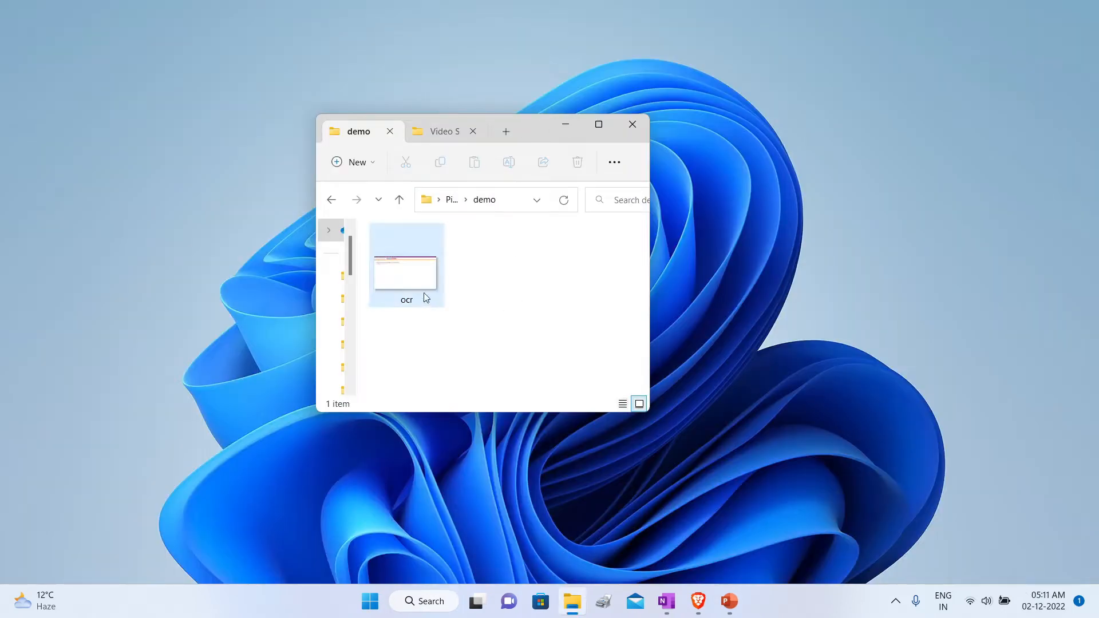
mouse_move(414, 286)
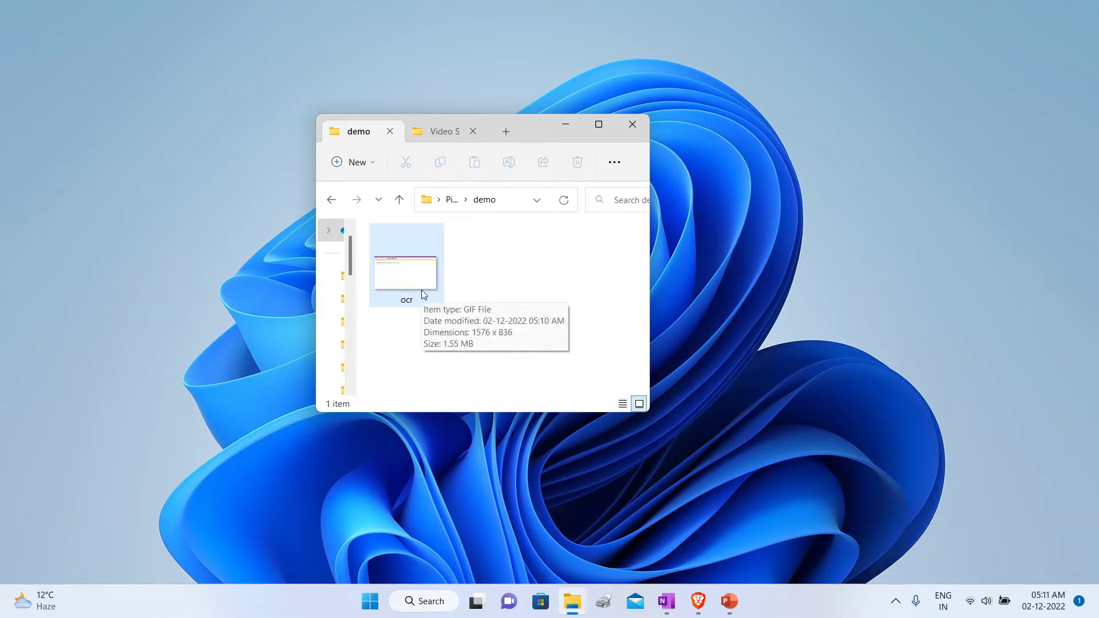
Switch to PowerPoint and insert the ocr GIF from the demo folder onto the blank slide.
click(730, 602)
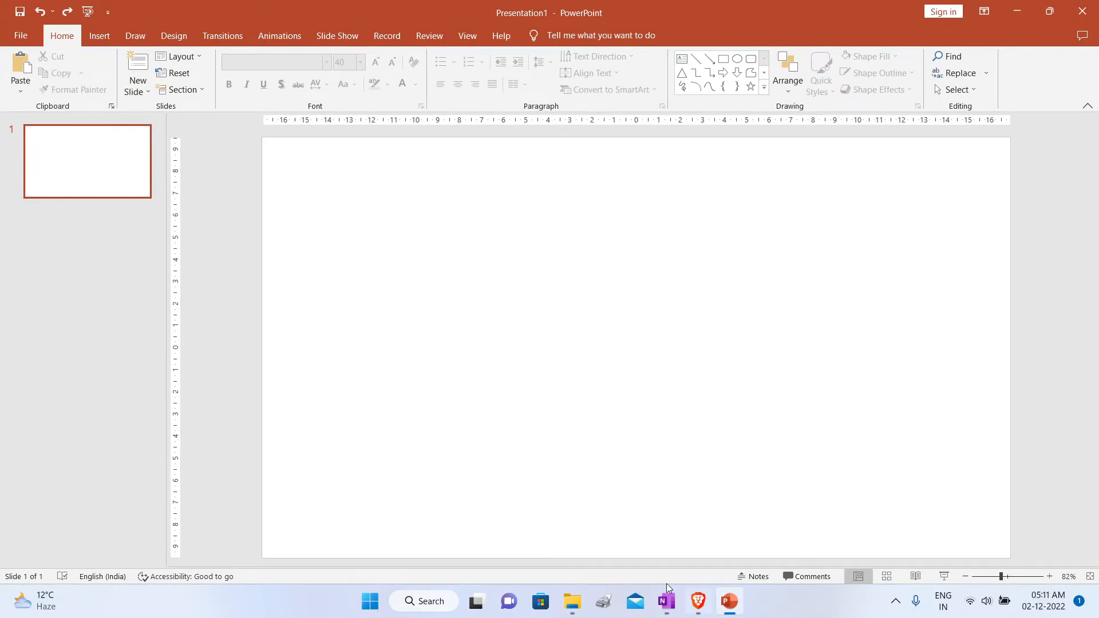
click(533, 519)
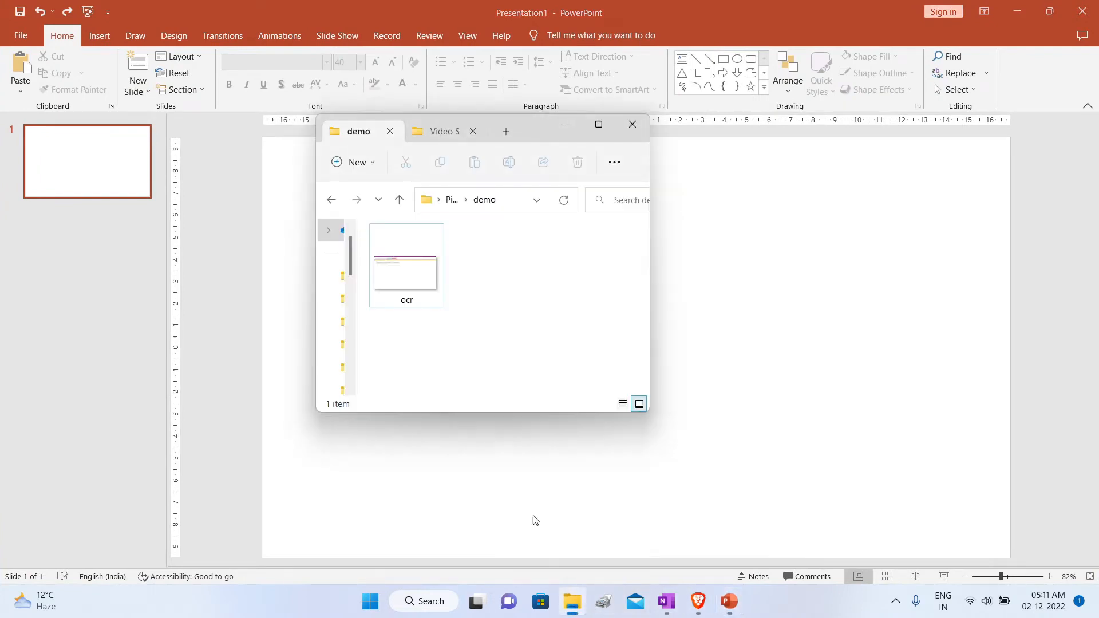
drag(521, 128, 345, 119)
drag(232, 269, 625, 294)
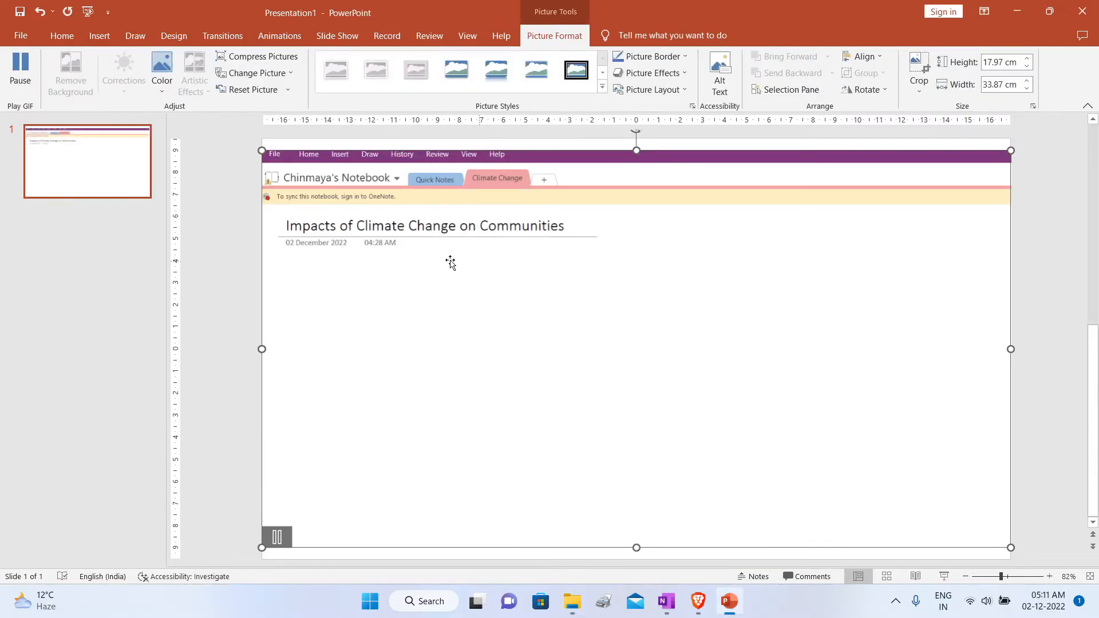
Shrink the GIF to about 26.84 × 14.24 cm near the slide's centre and play it in the slide show.
drag(262, 151, 418, 234)
drag(674, 240, 579, 216)
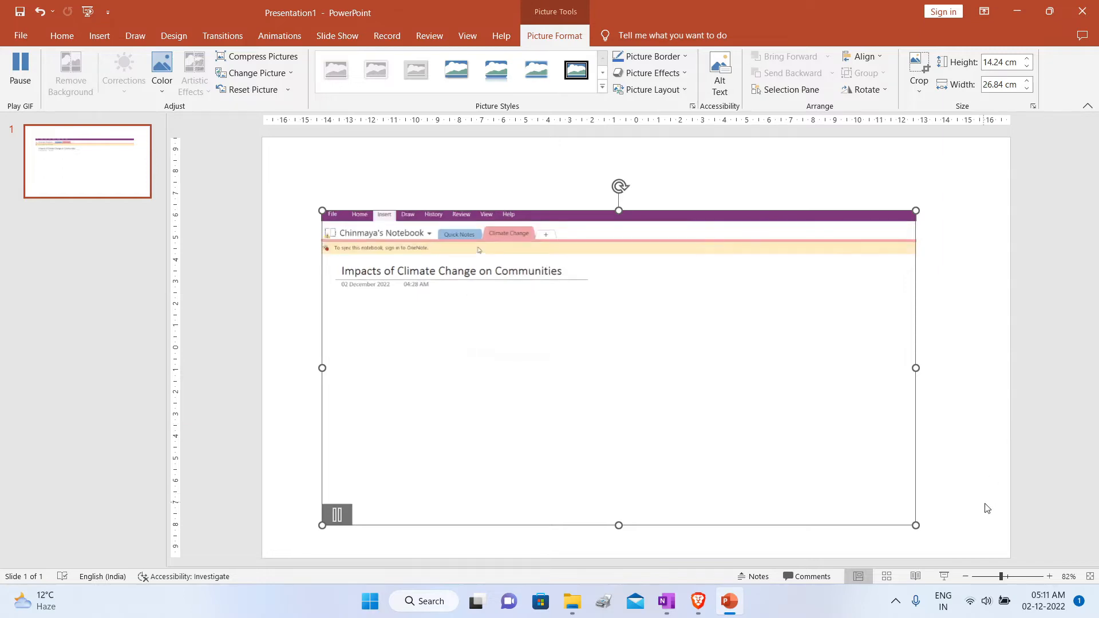
click(944, 576)
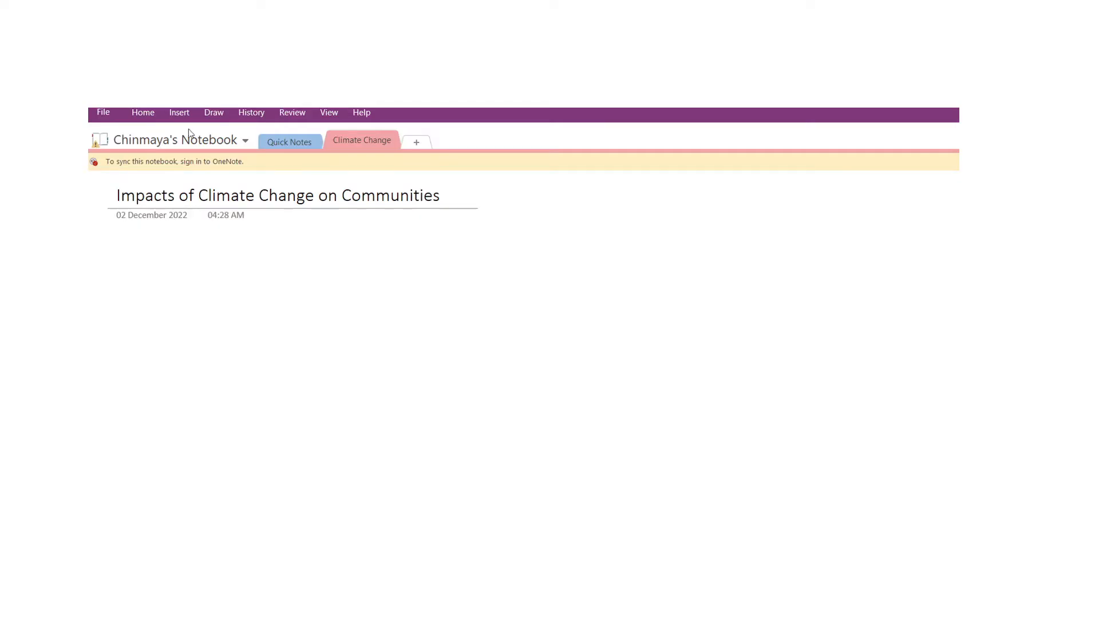
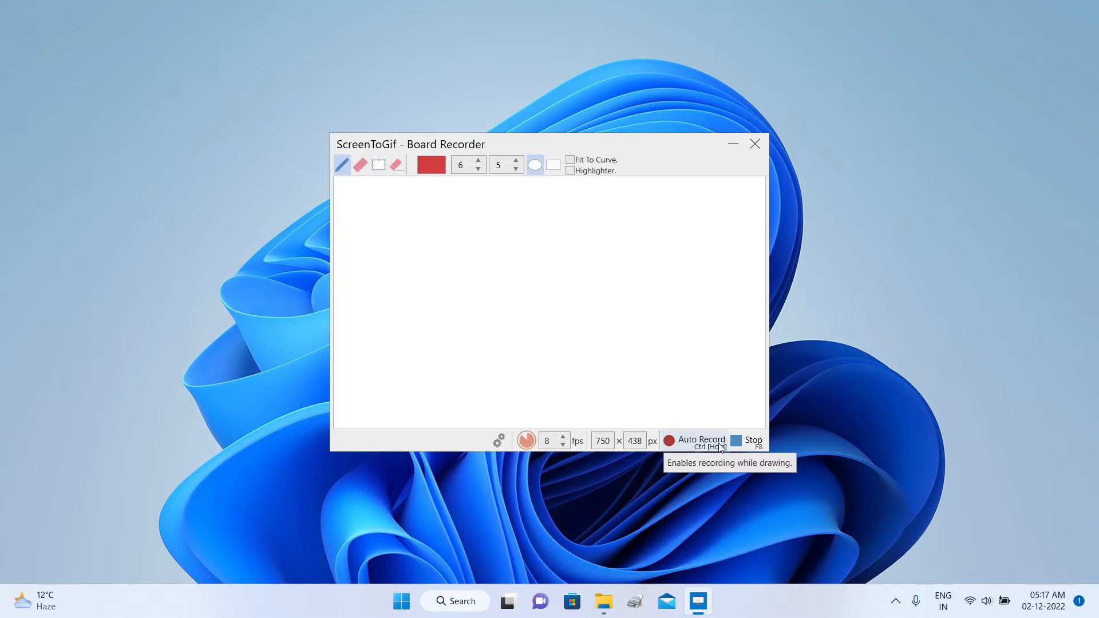
Record a red freehand heart in ScreenToGif's Board Recorder with auto recording, and preview the animation in the editor.
click(720, 447)
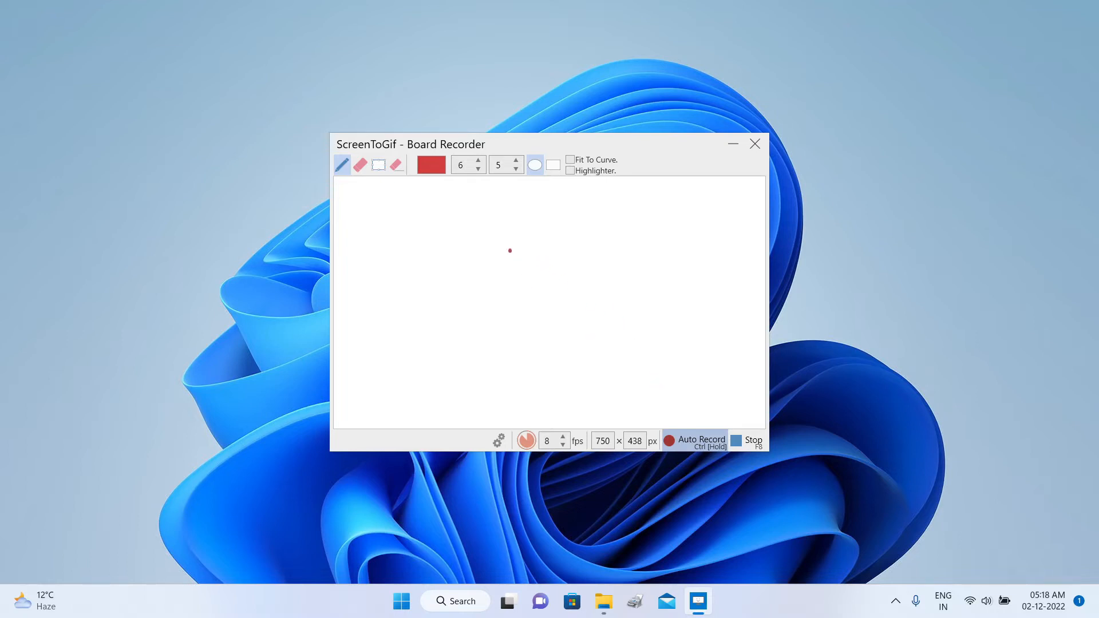
mouse_move(511, 247)
mouse_down()
mouse_move(472, 226)
mouse_move(450, 243)
mouse_move(445, 269)
mouse_move(517, 343)
mouse_move(572, 234)
mouse_move(546, 222)
mouse_move(512, 247)
mouse_up()
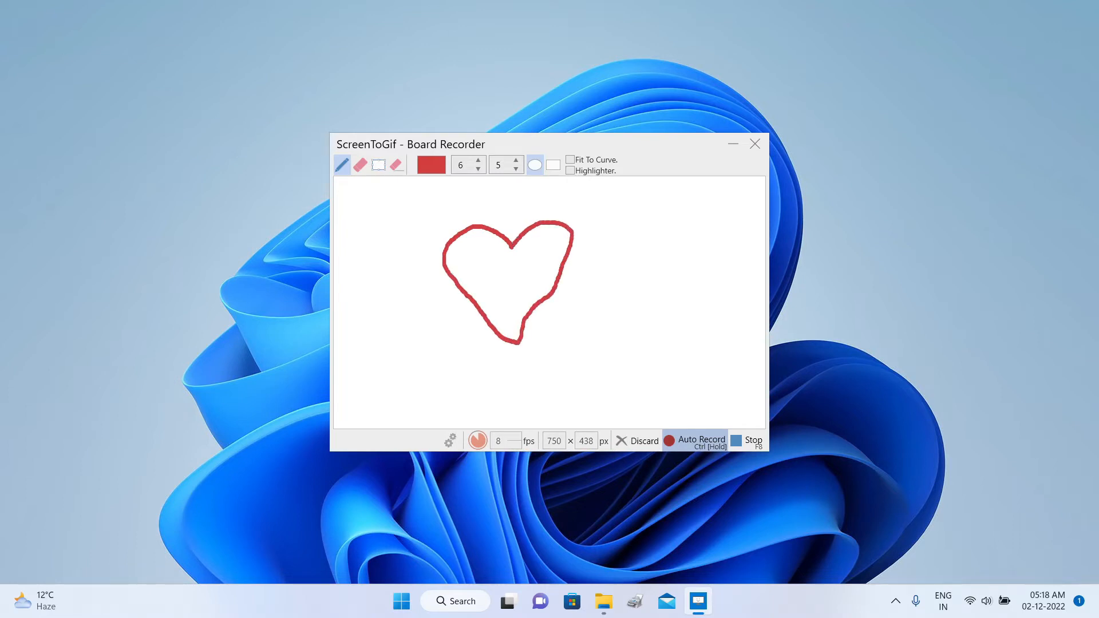
click(743, 442)
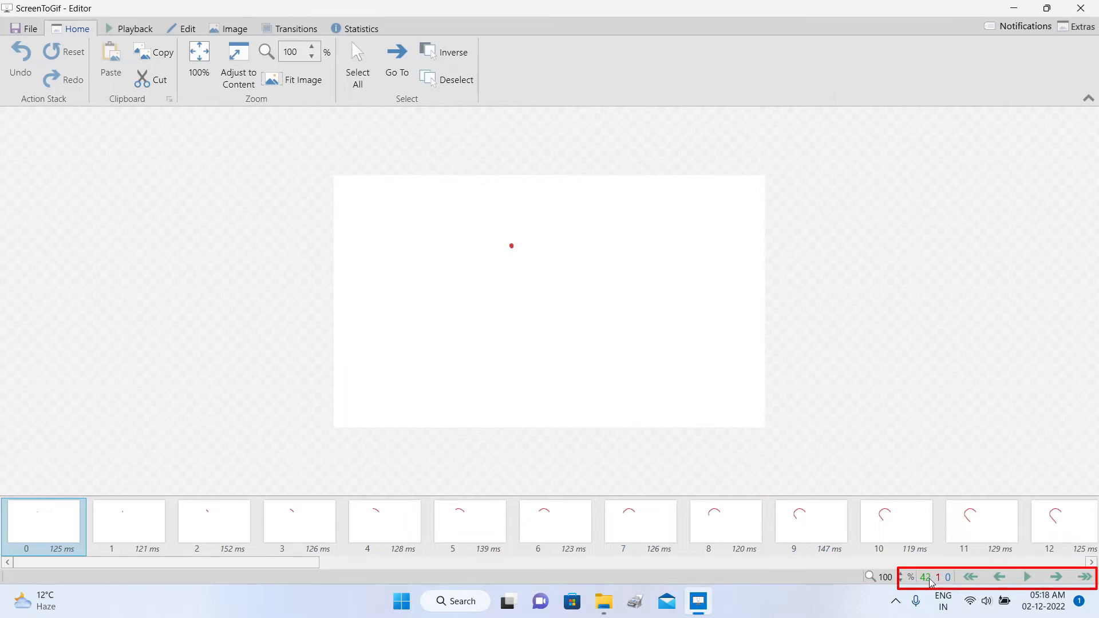
click(1028, 579)
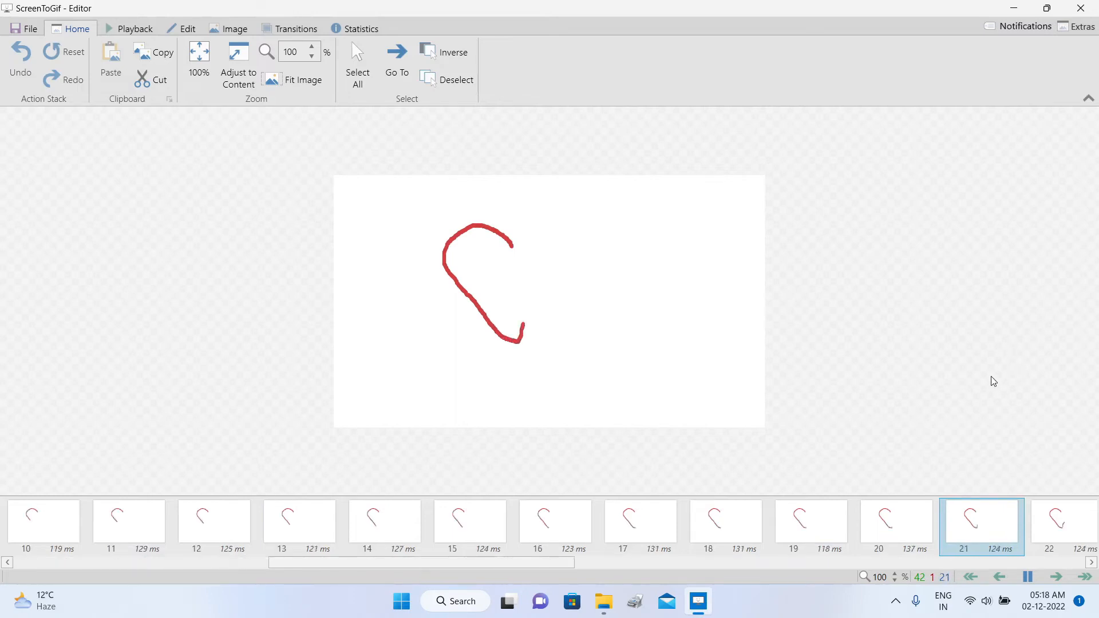
click(1027, 577)
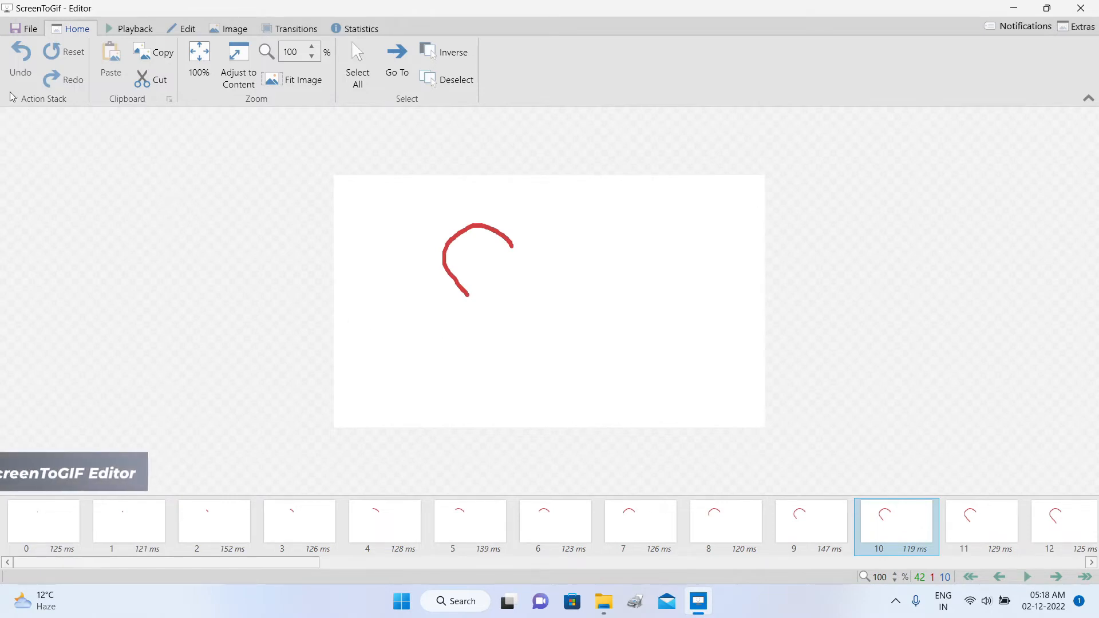
Reduce the entire project's frame count with factor 1 and remove count 1, and preview the reduced animation.
click(190, 30)
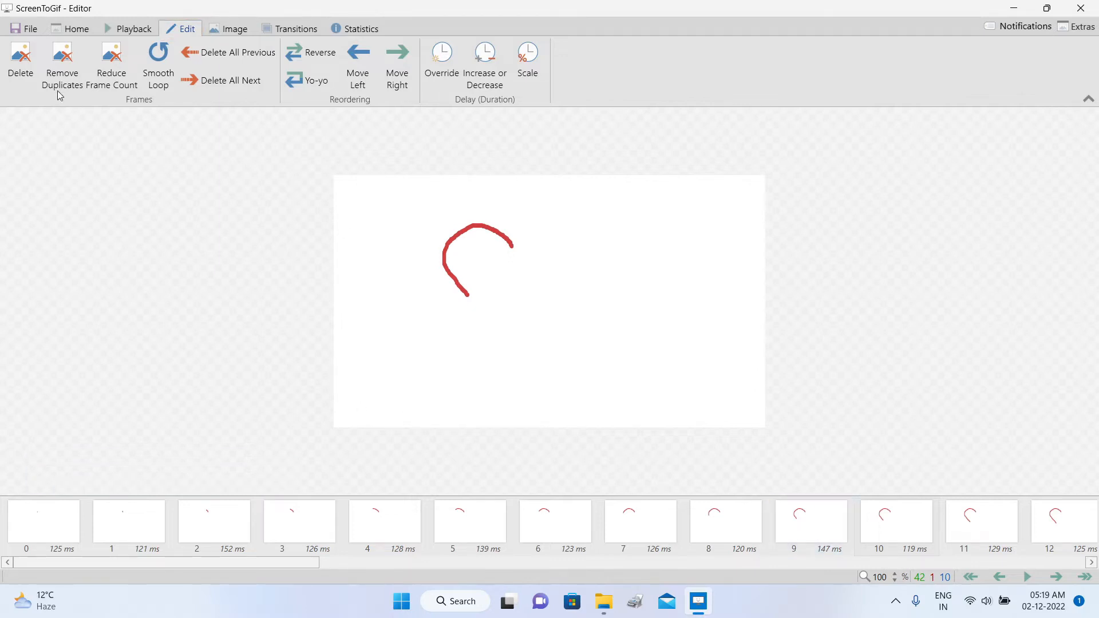
click(21, 33)
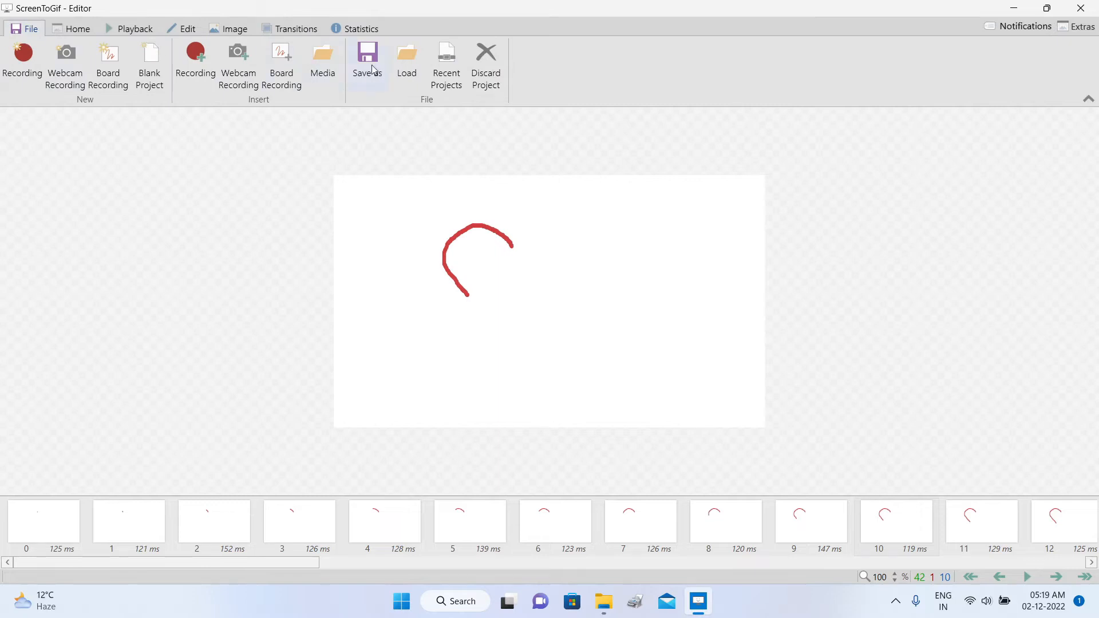
click(188, 30)
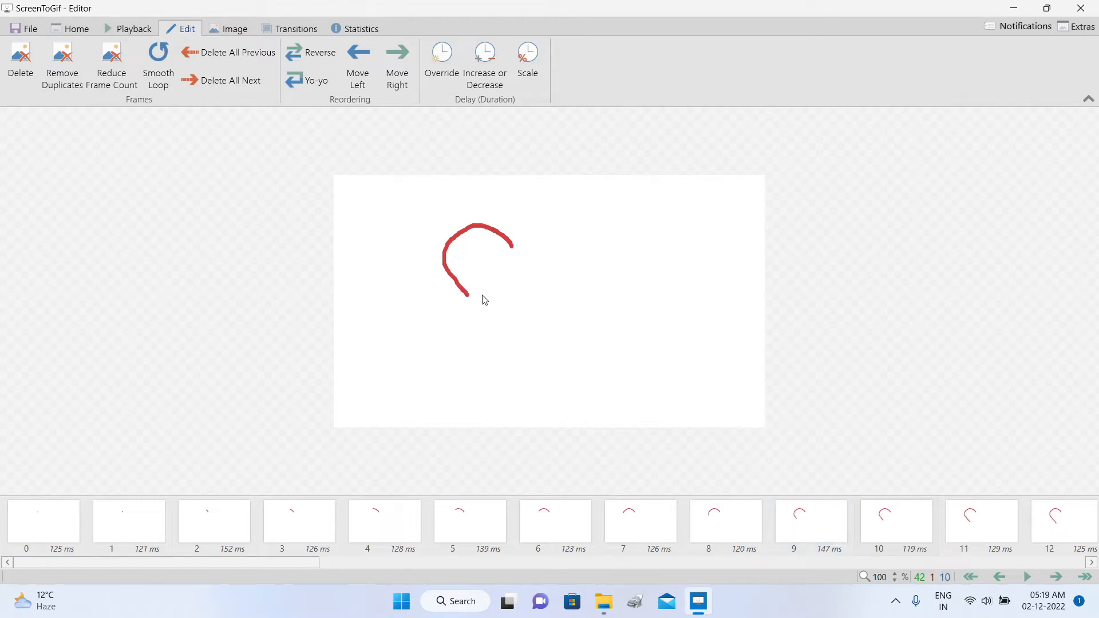
click(115, 67)
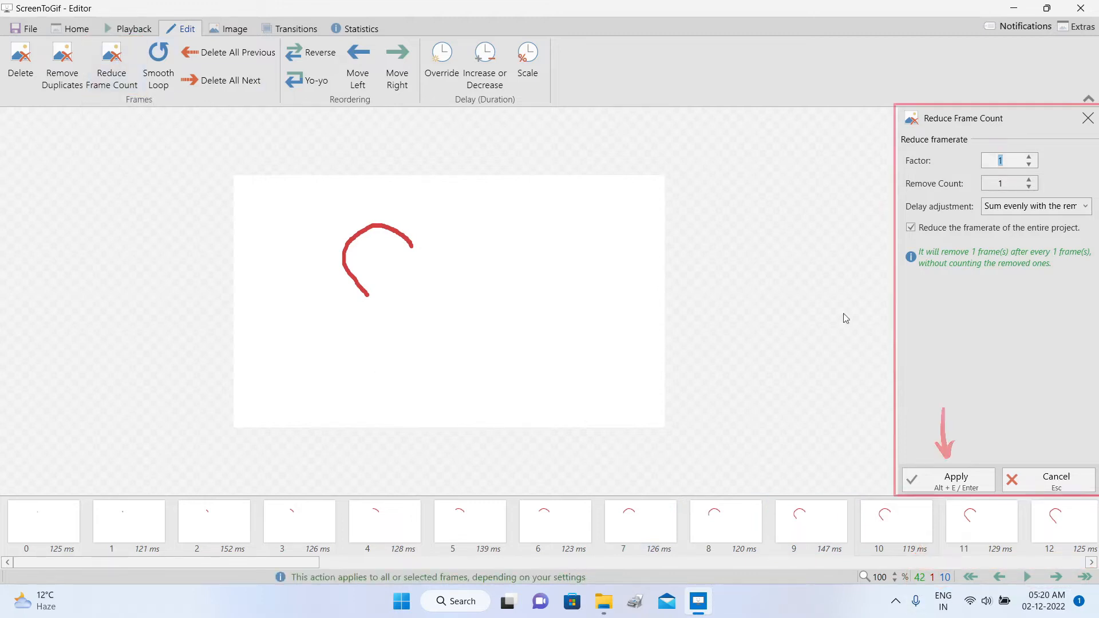
click(971, 480)
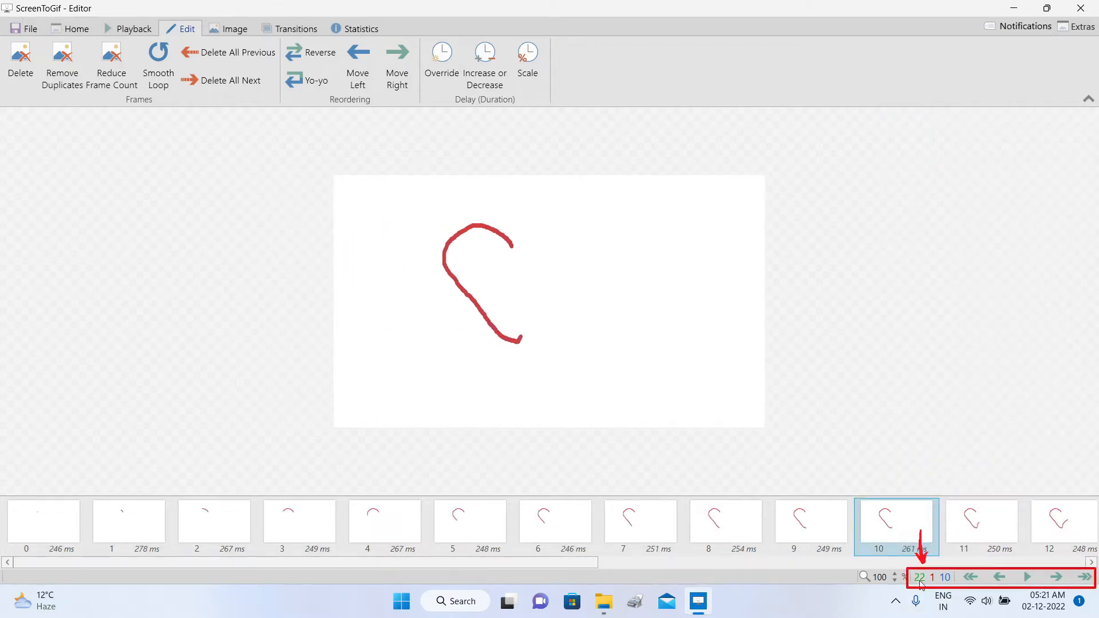
click(1028, 577)
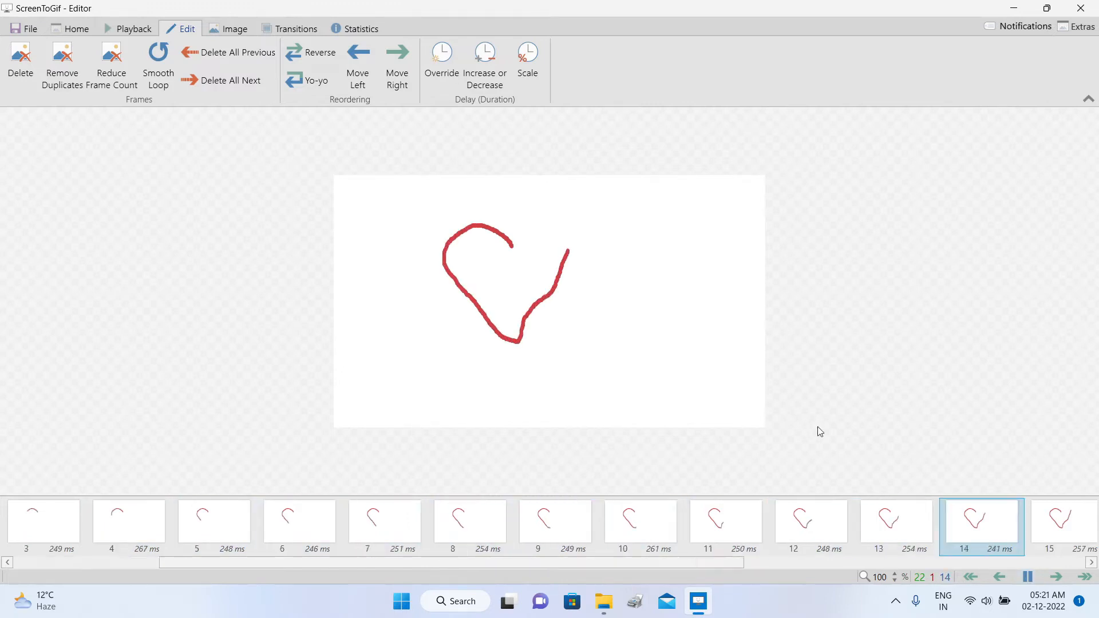
click(1027, 577)
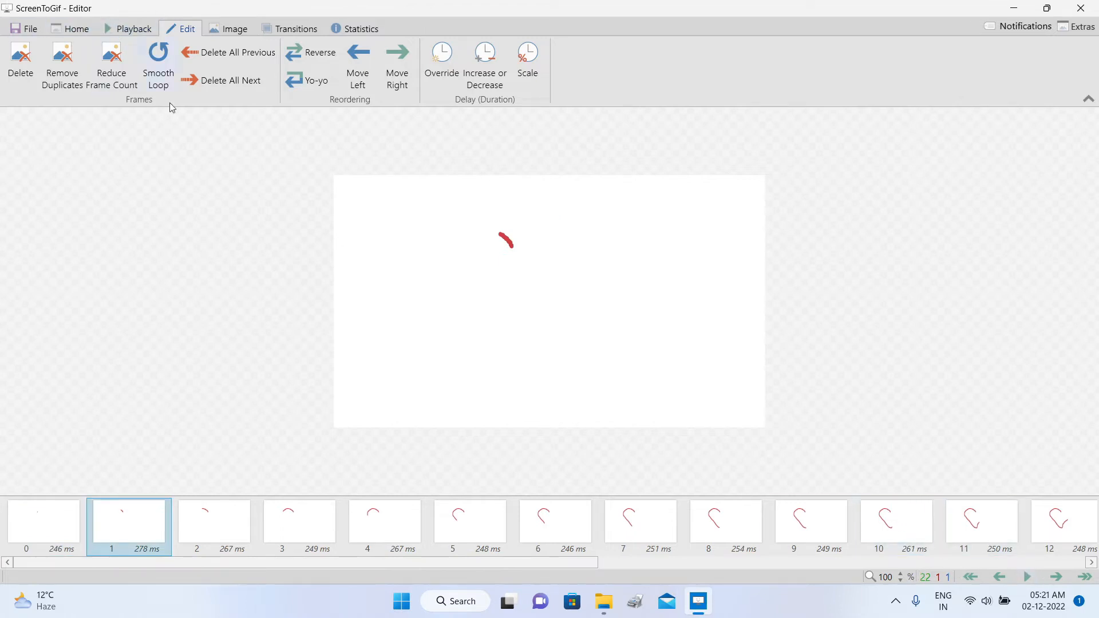
click(60, 527)
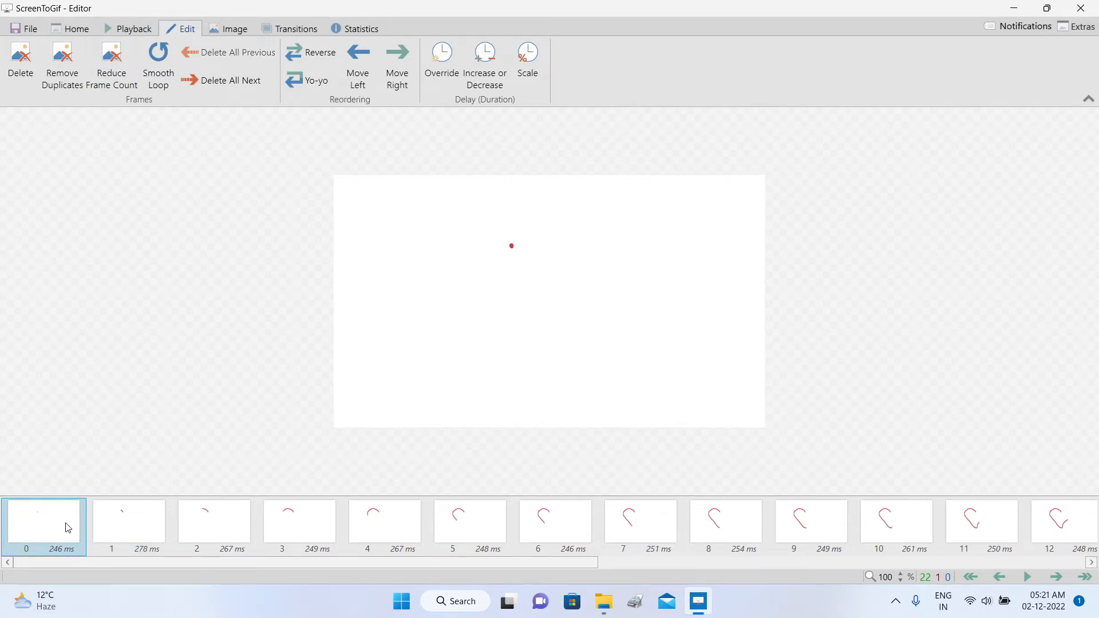
key(Delete)
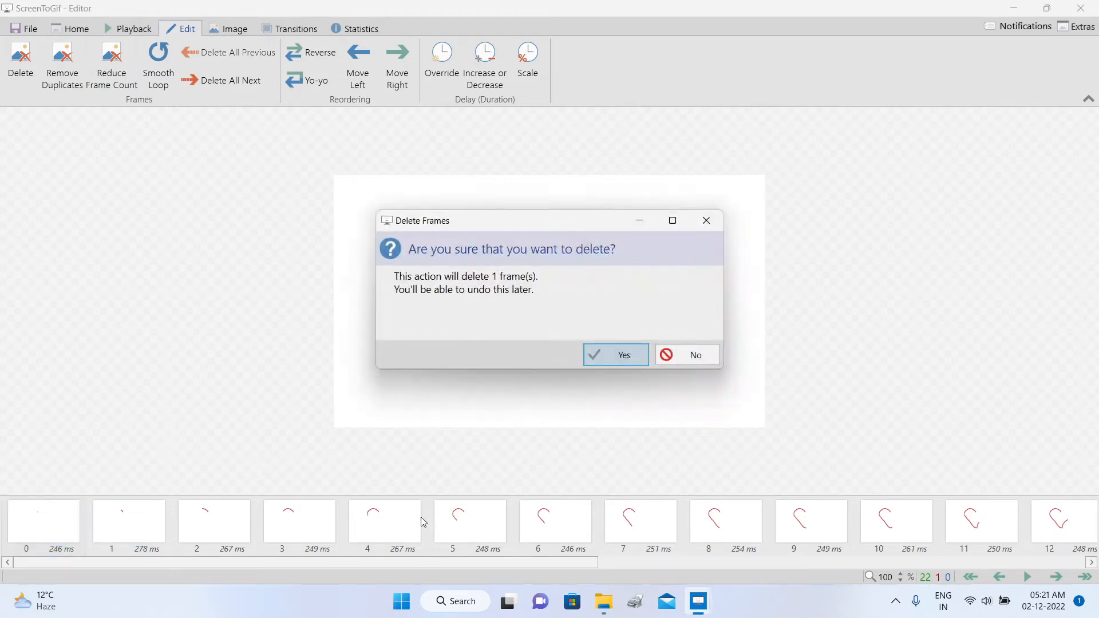
key(Escape)
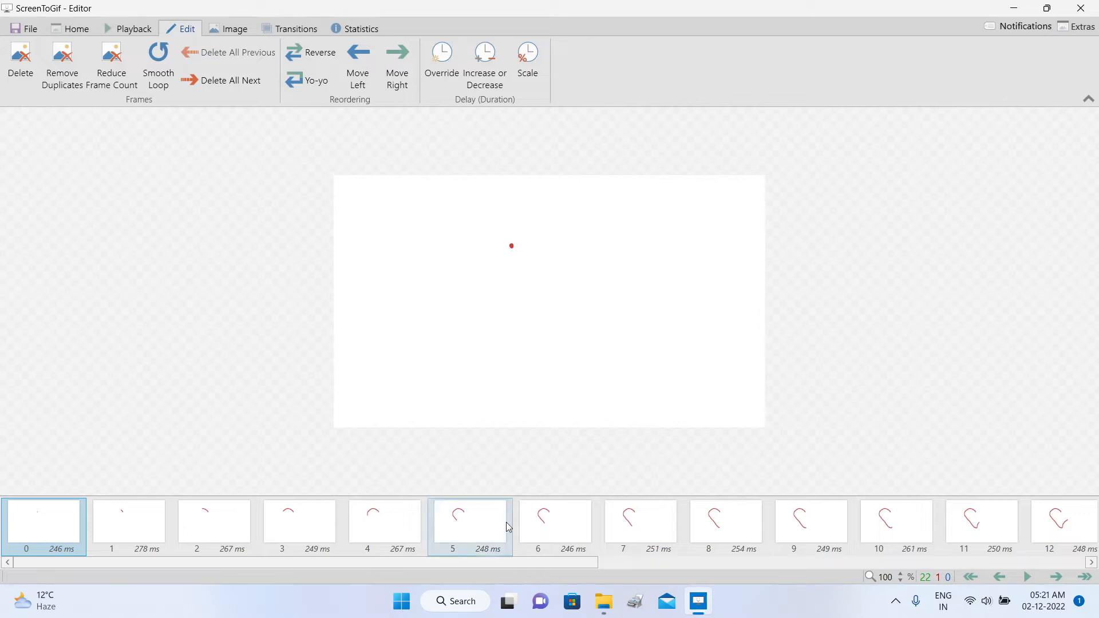
shift+click(556, 529)
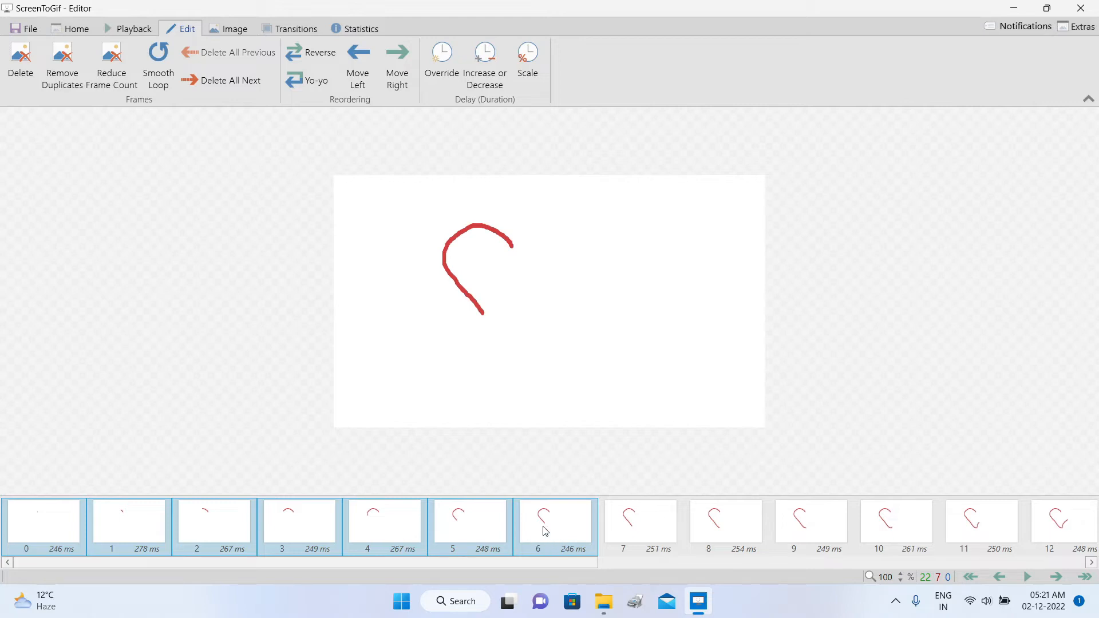
key(Delete)
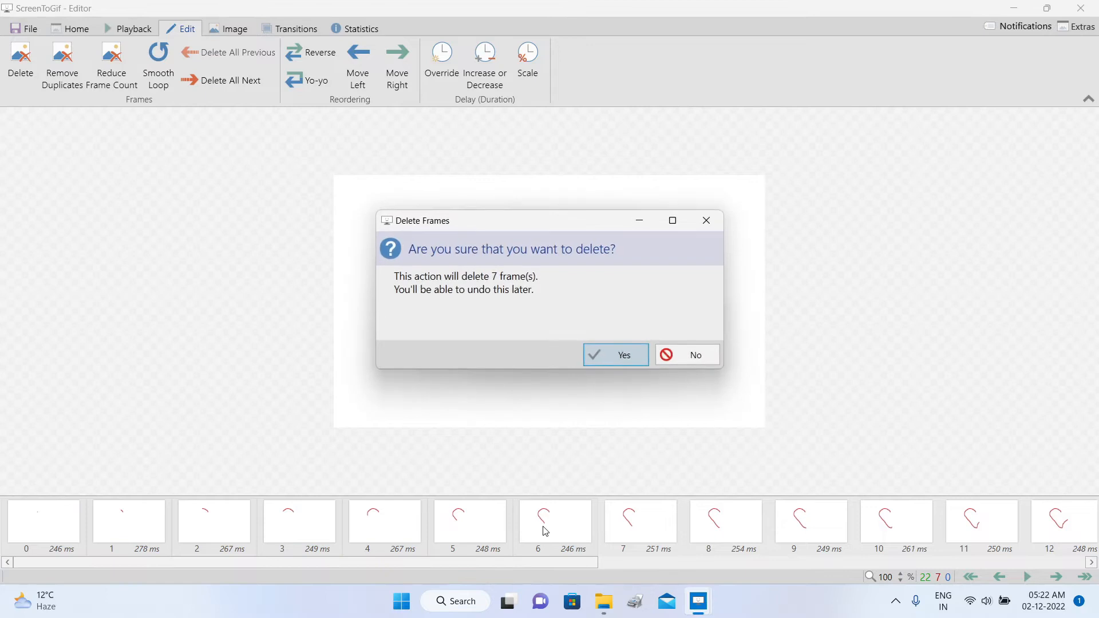
click(689, 355)
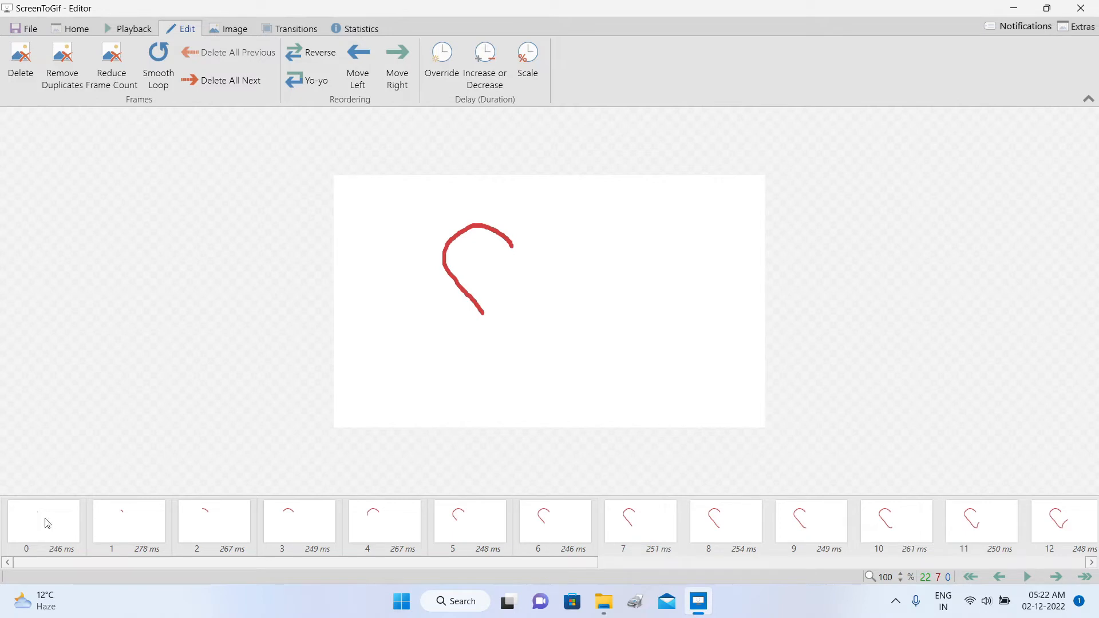
Move frame 1 one position to the left in the frame order and move it back to the right.
click(129, 534)
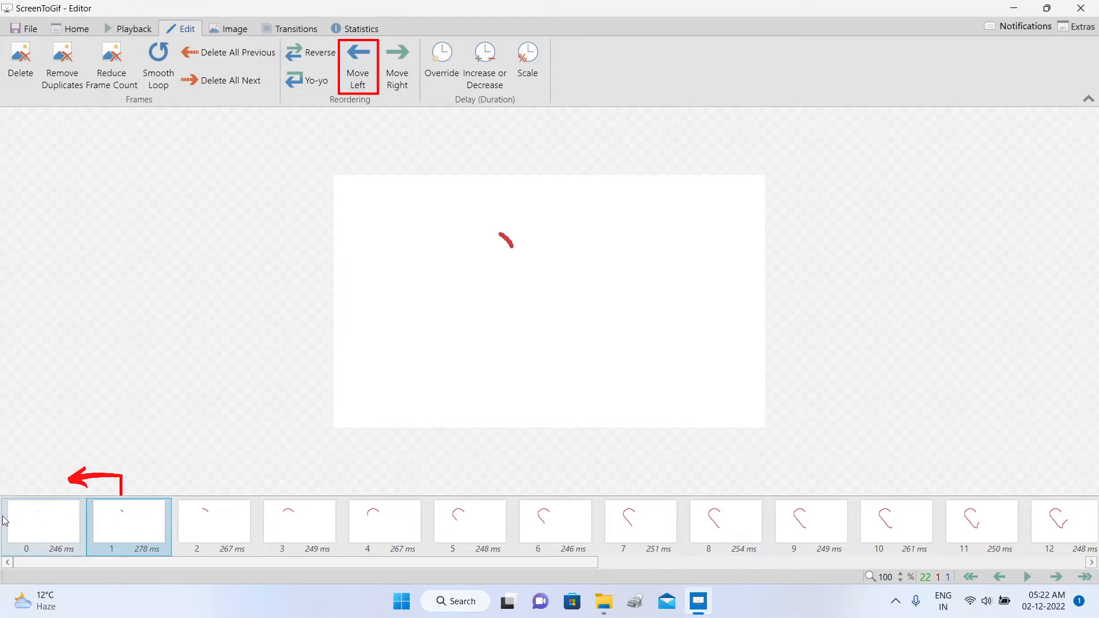
click(357, 63)
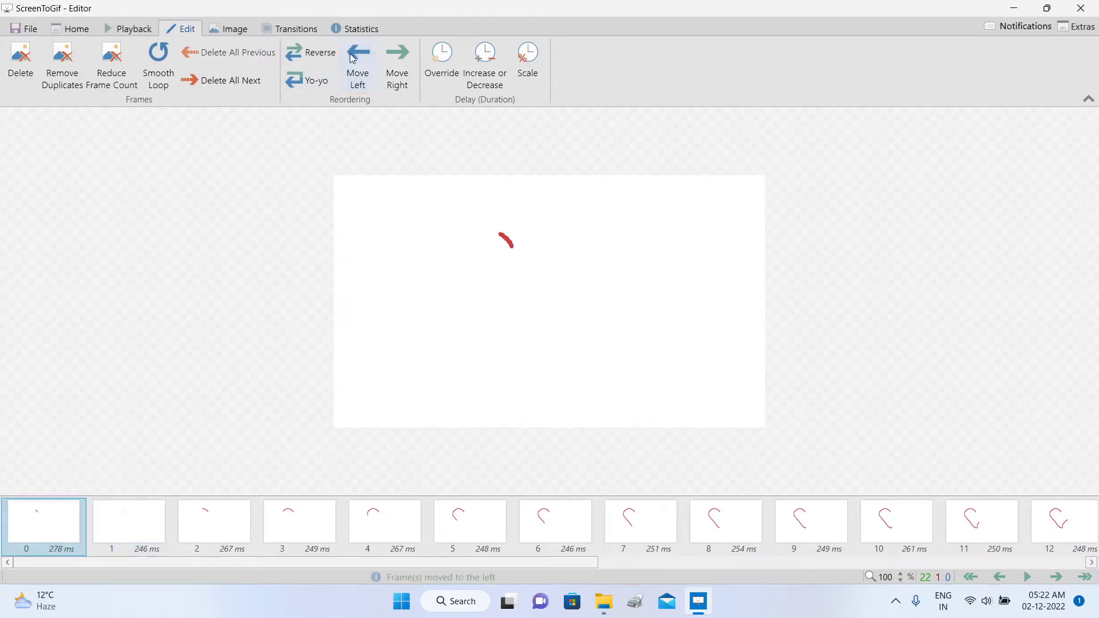
click(397, 66)
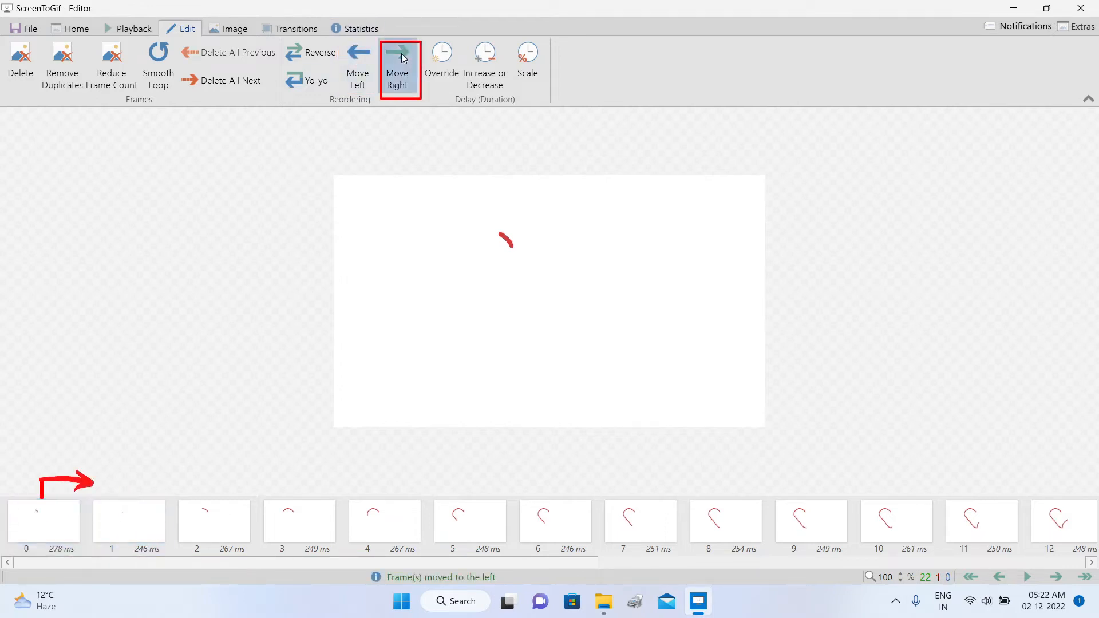
click(40, 536)
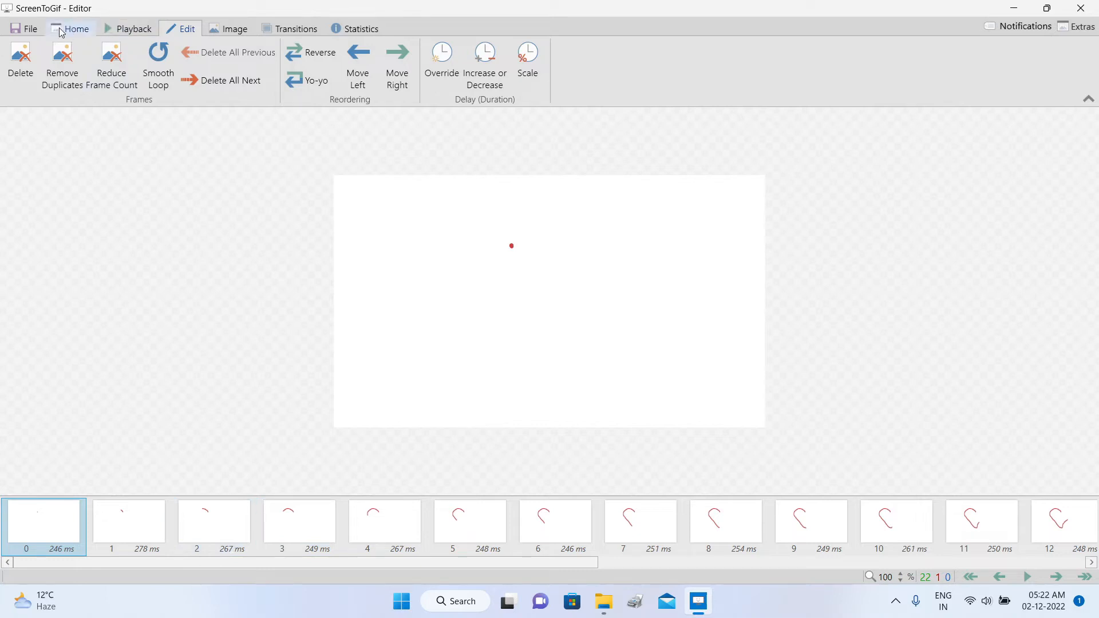
Override the delay of all frames with 100 ms and preview the animation.
click(76, 33)
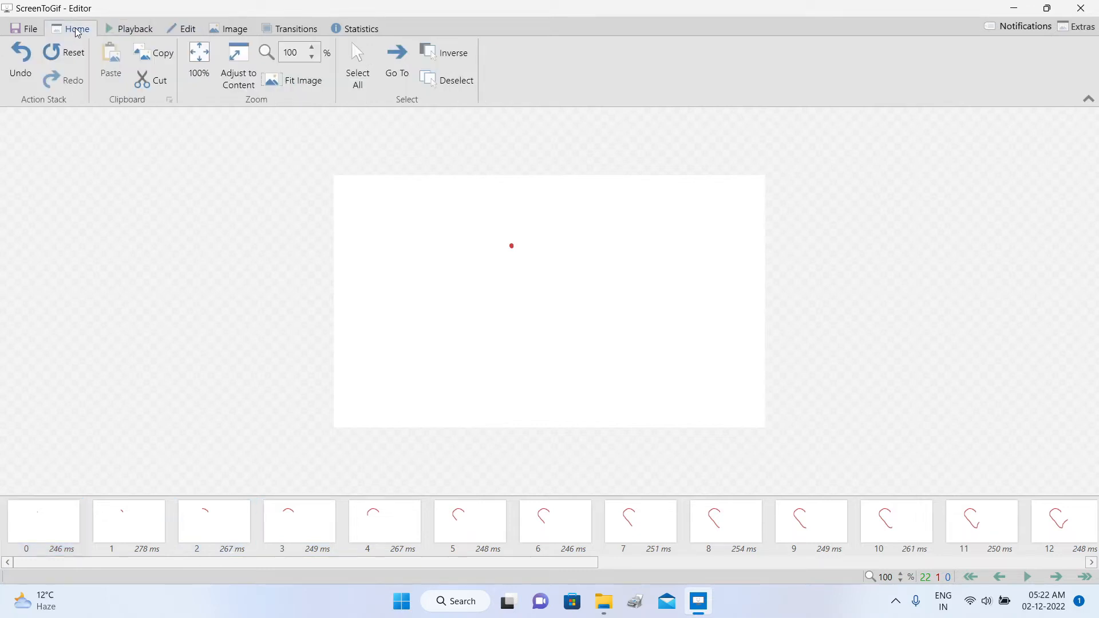
click(356, 74)
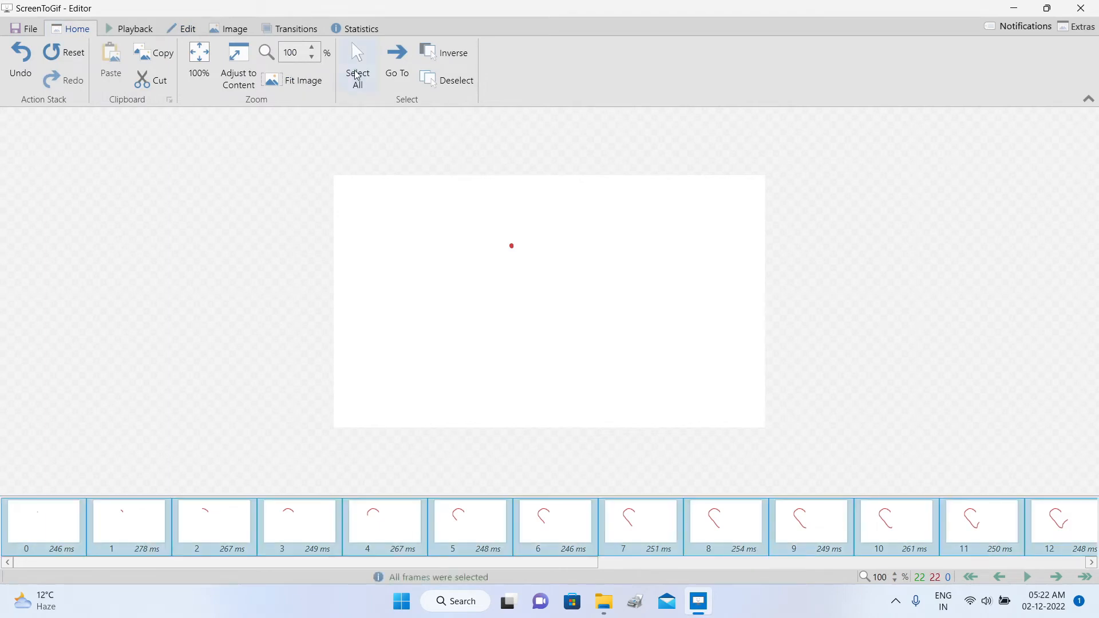
click(188, 29)
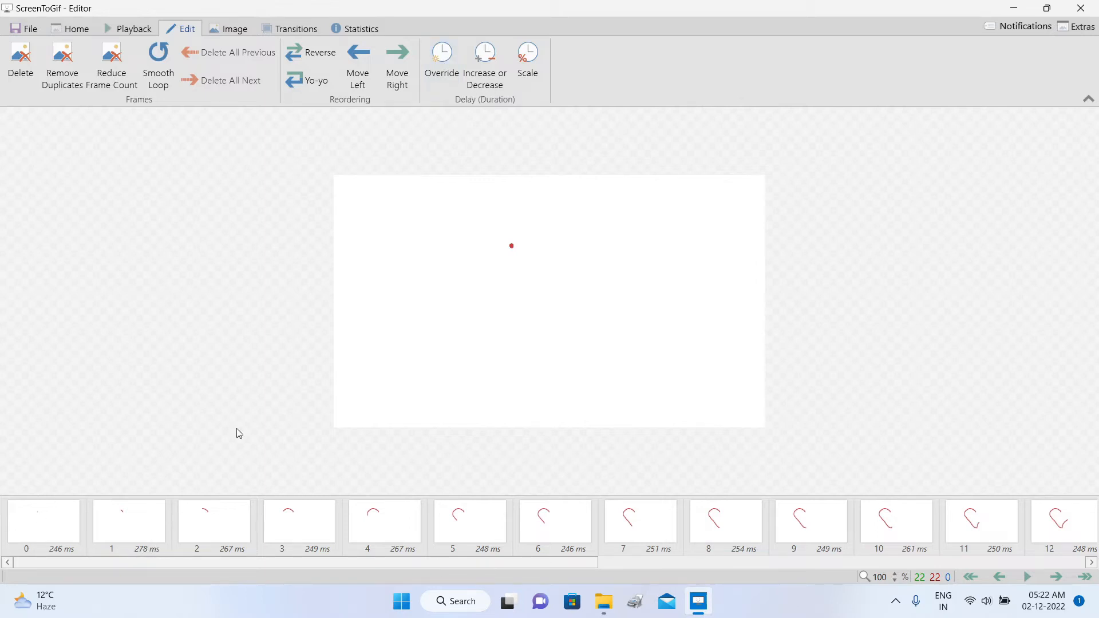
click(448, 59)
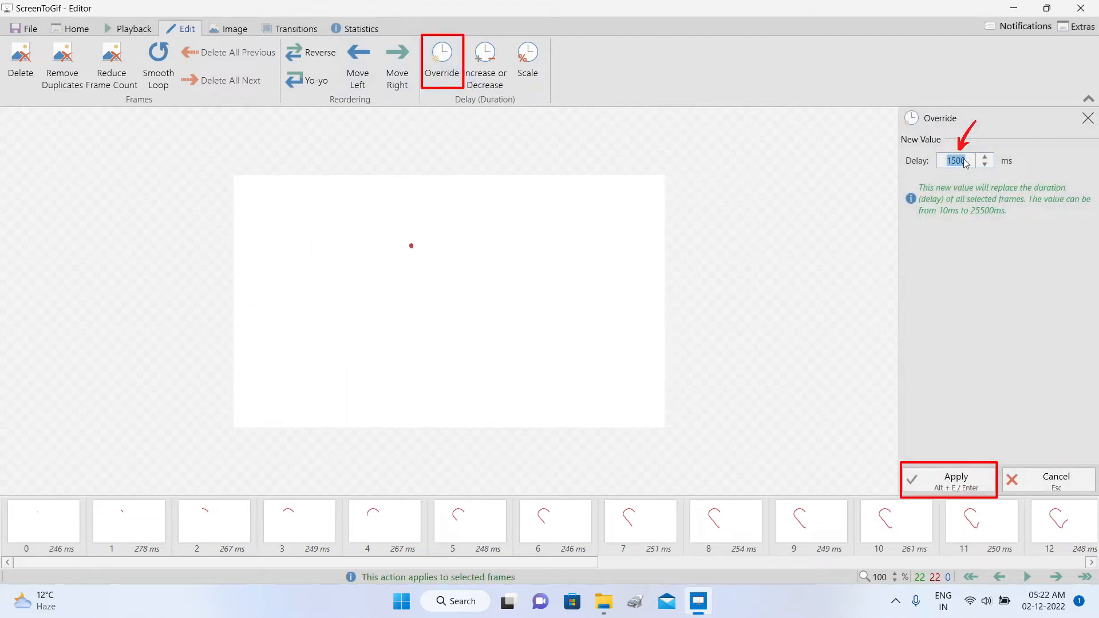
drag(971, 166, 942, 158)
text(1)
click(952, 480)
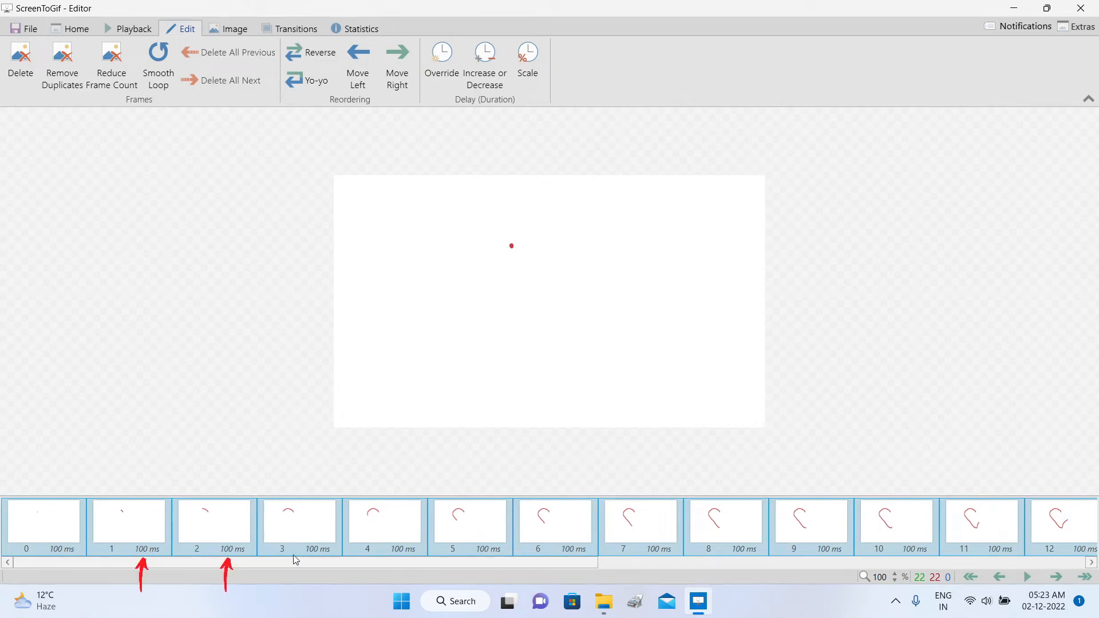
click(1027, 577)
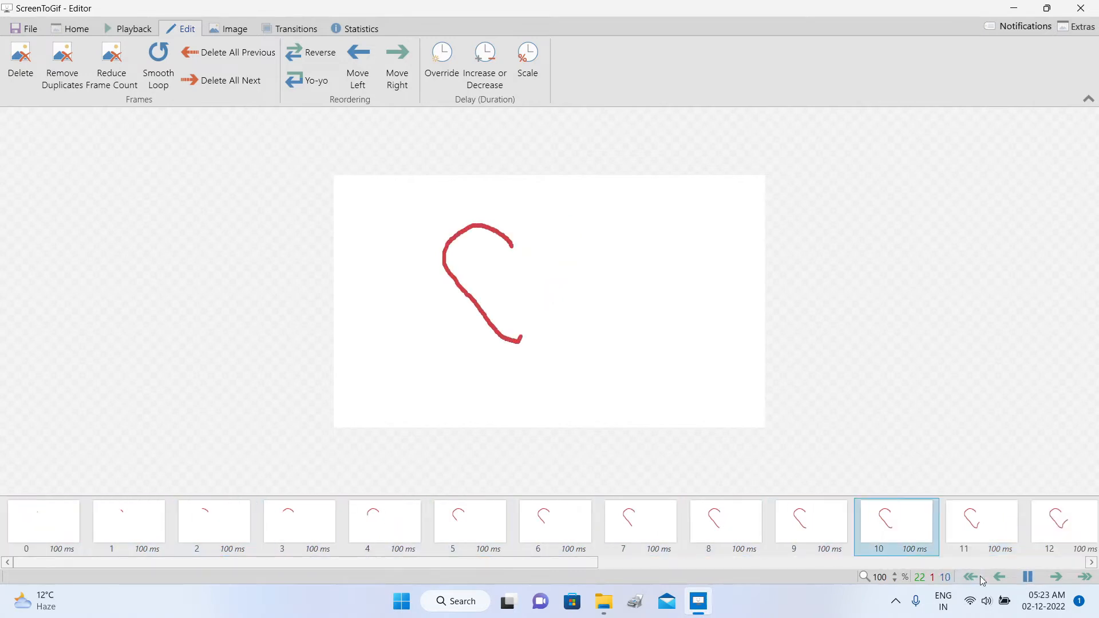
click(1028, 577)
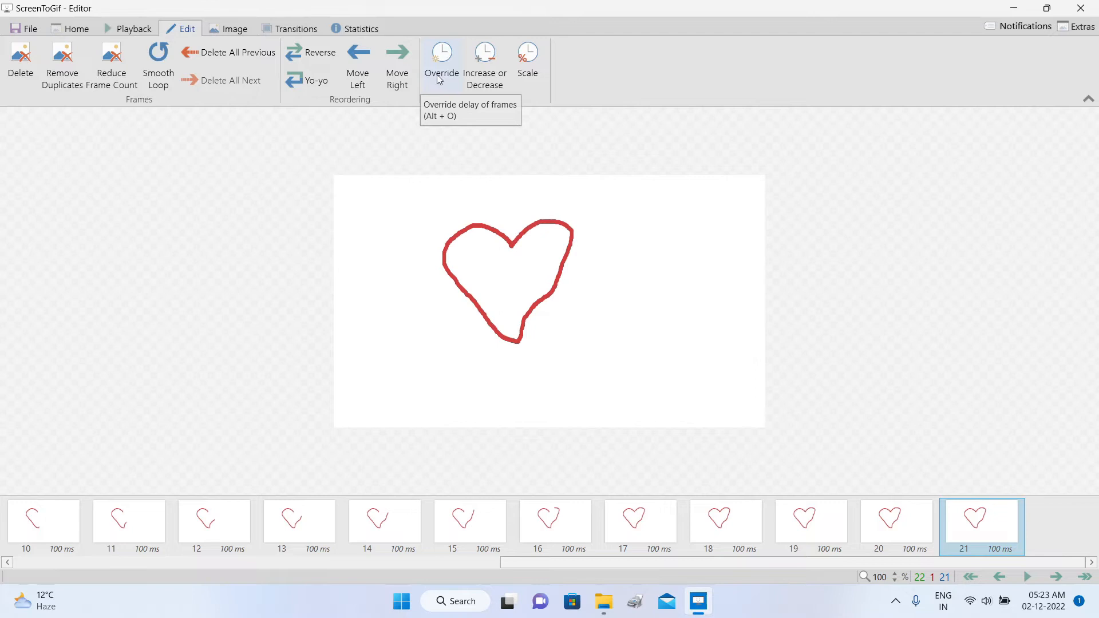
Increase the delay of all frames by 100 ms.
click(485, 60)
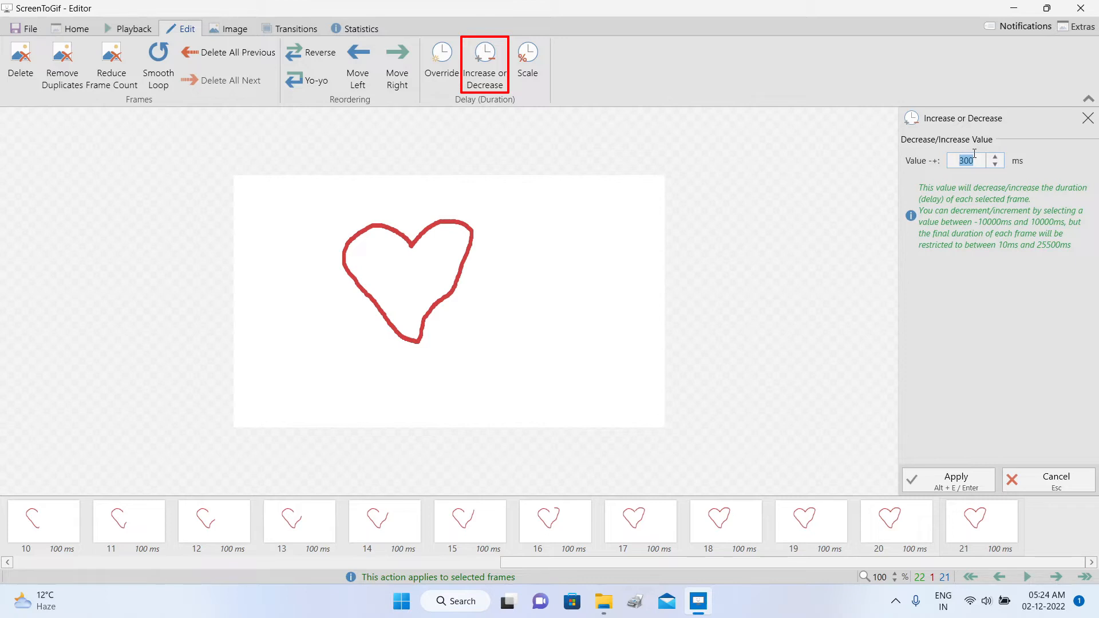
text(1)
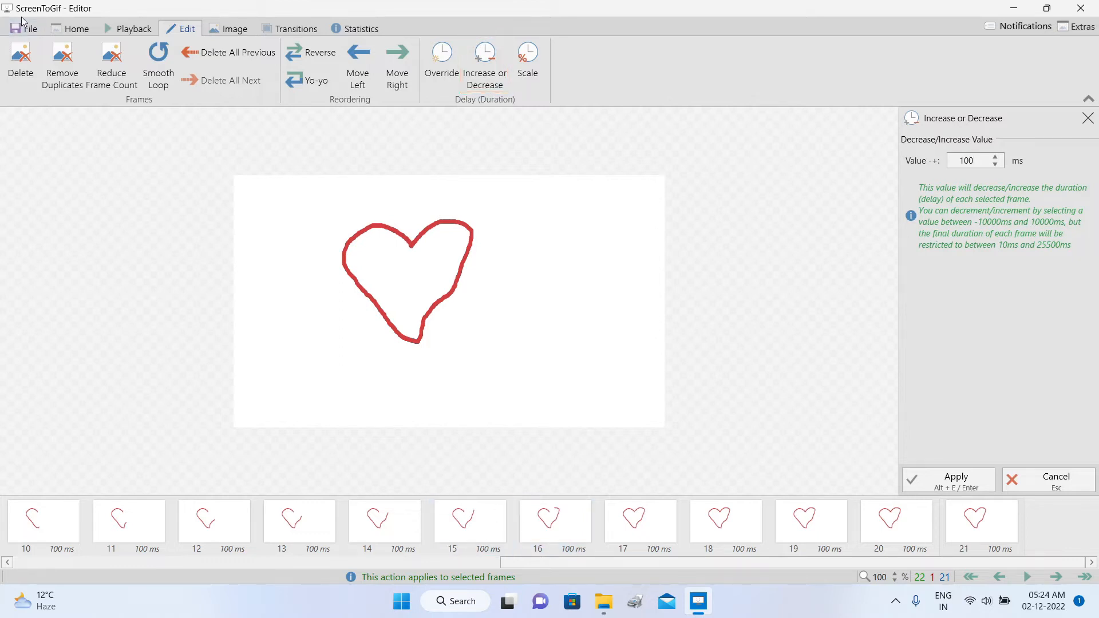
click(69, 28)
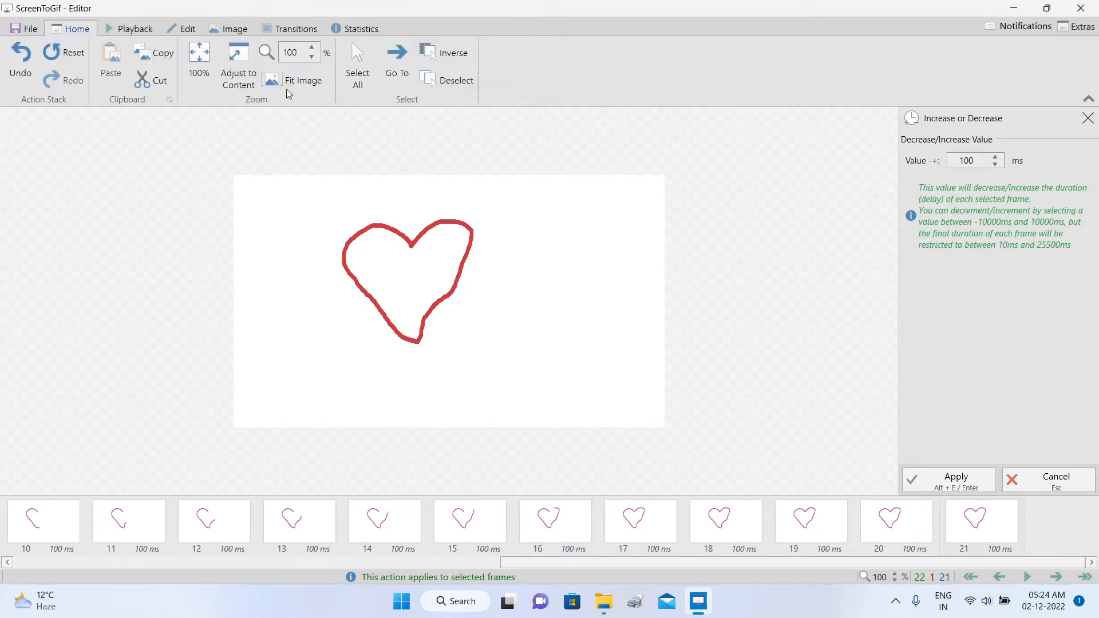
click(358, 74)
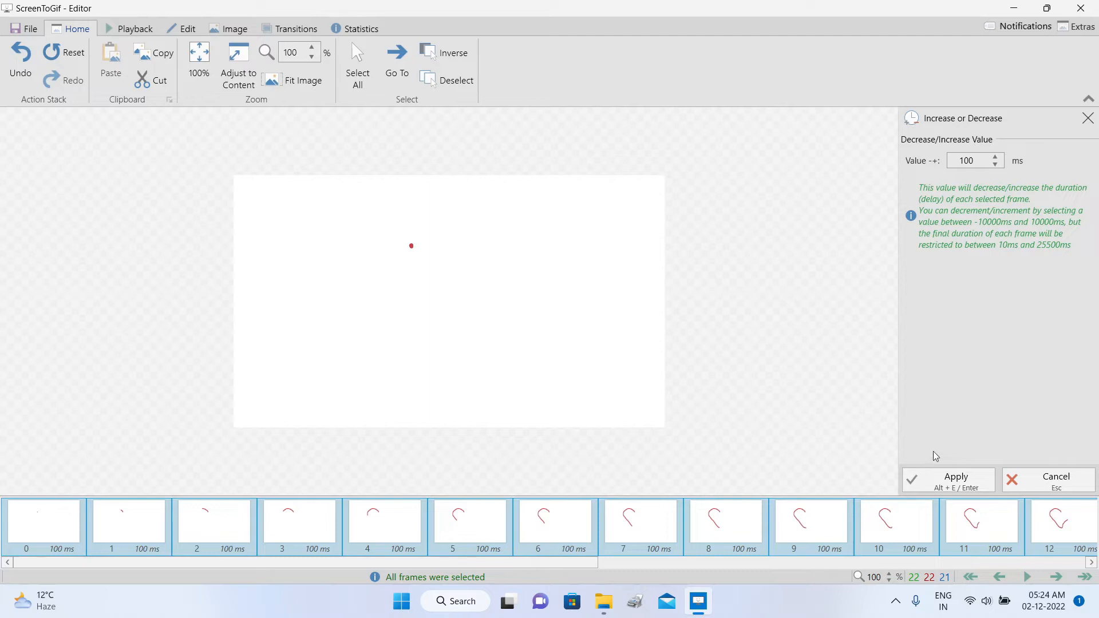
click(953, 479)
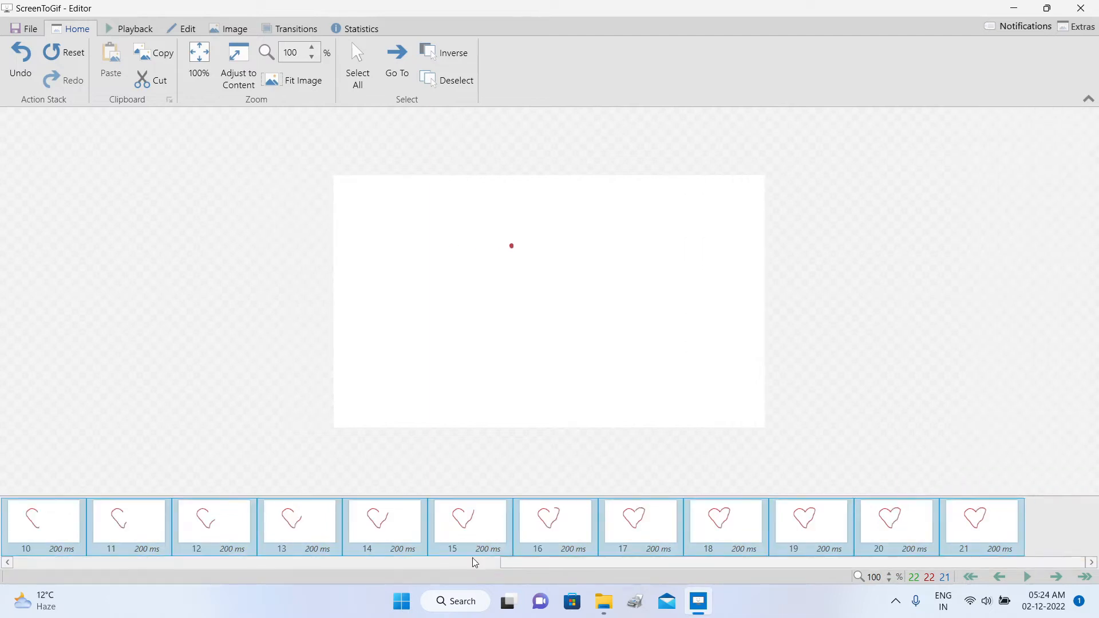
Raise the delay of every frame to 300 ms and preview part of the animation.
click(173, 33)
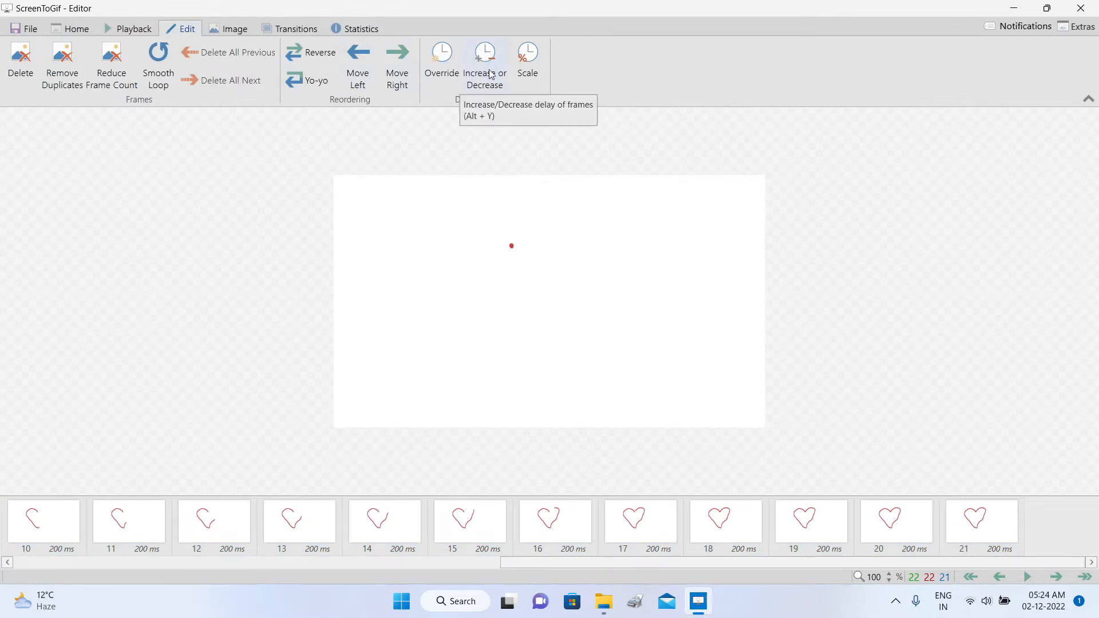
click(559, 529)
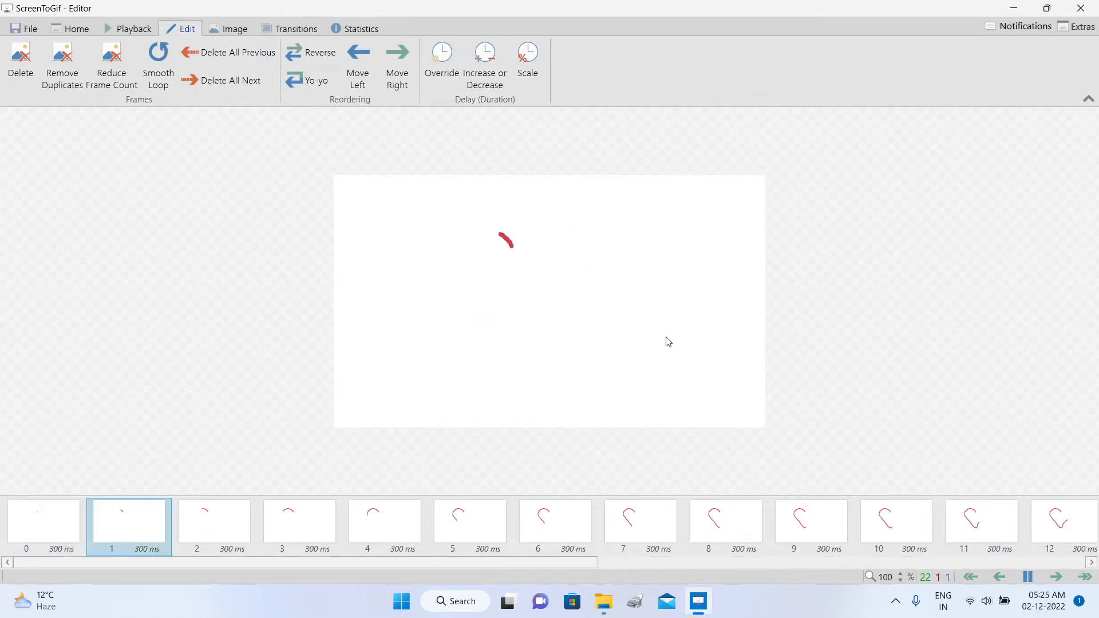
click(1028, 576)
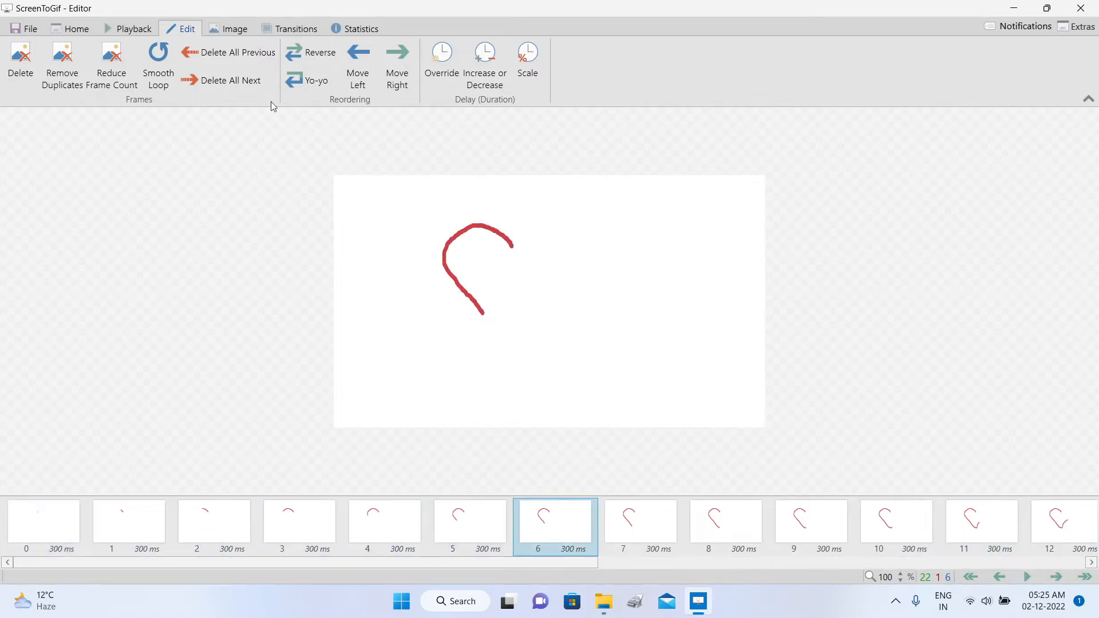
Delete all frames before frame 3 and undo the deletion.
click(295, 534)
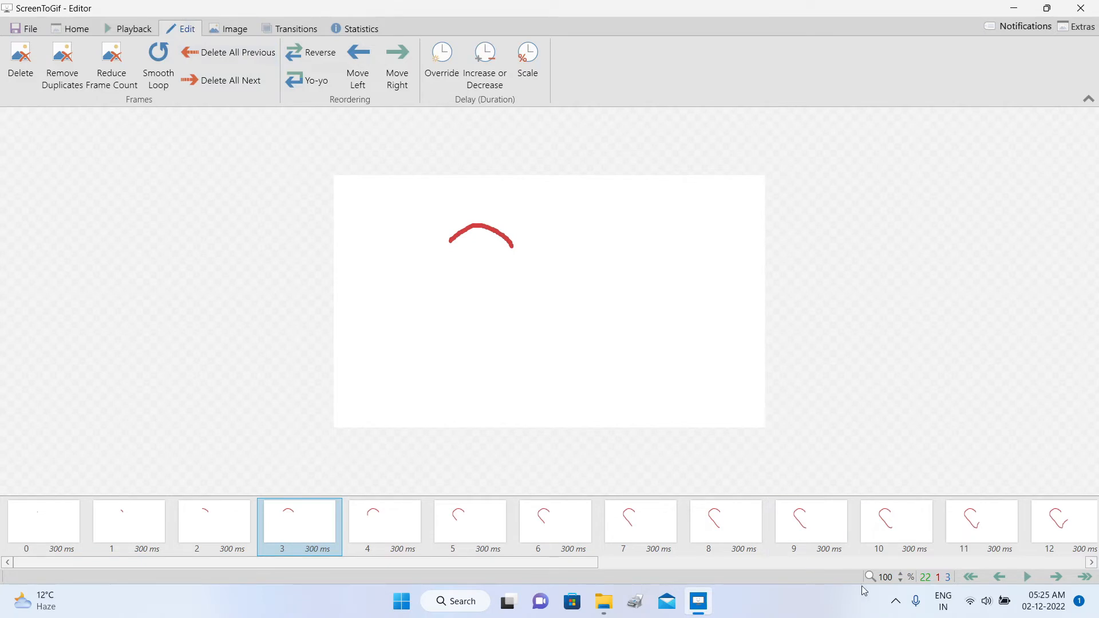
click(220, 57)
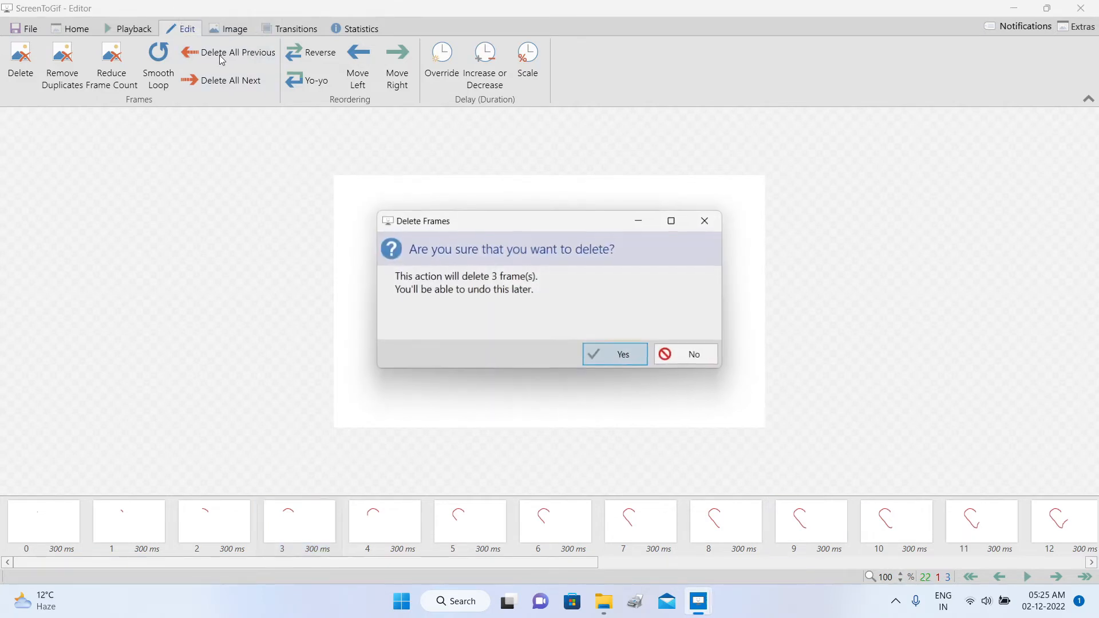
click(593, 359)
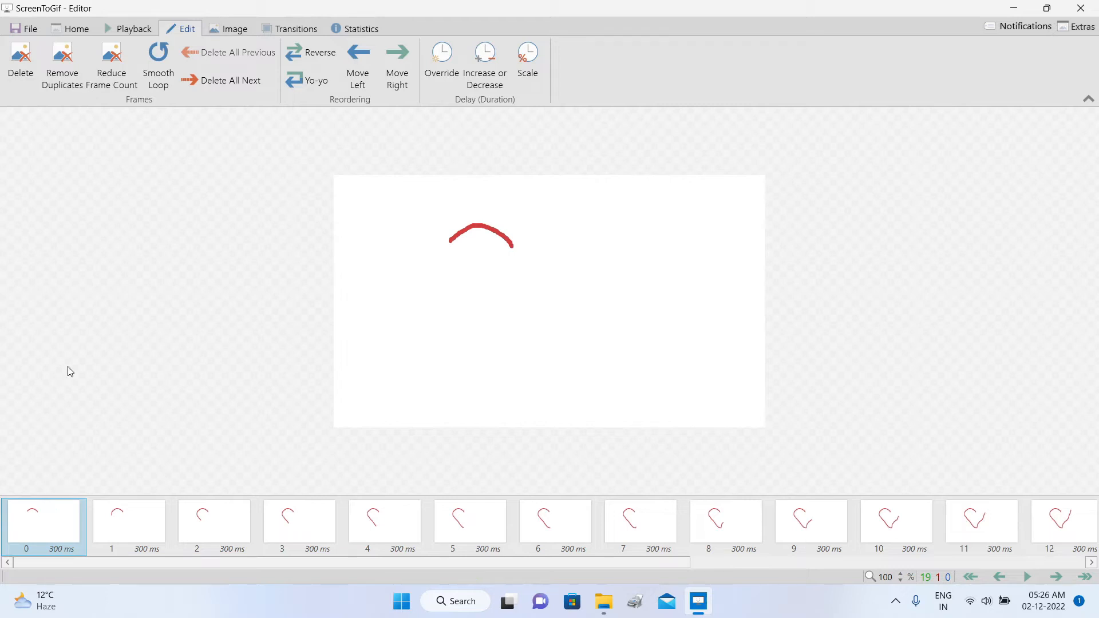
click(71, 30)
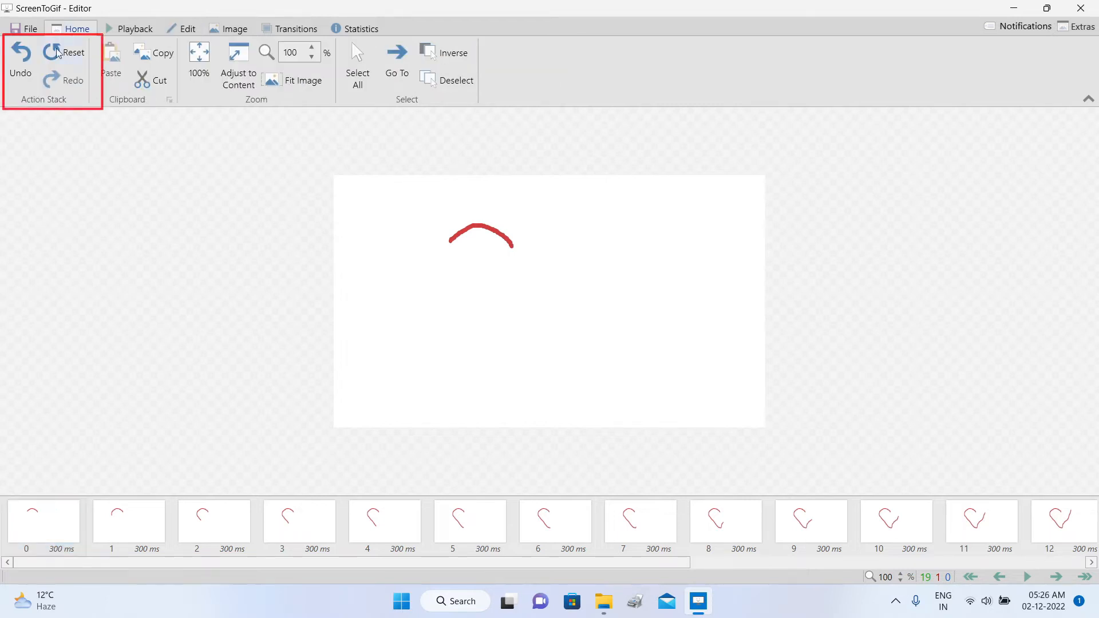
click(27, 78)
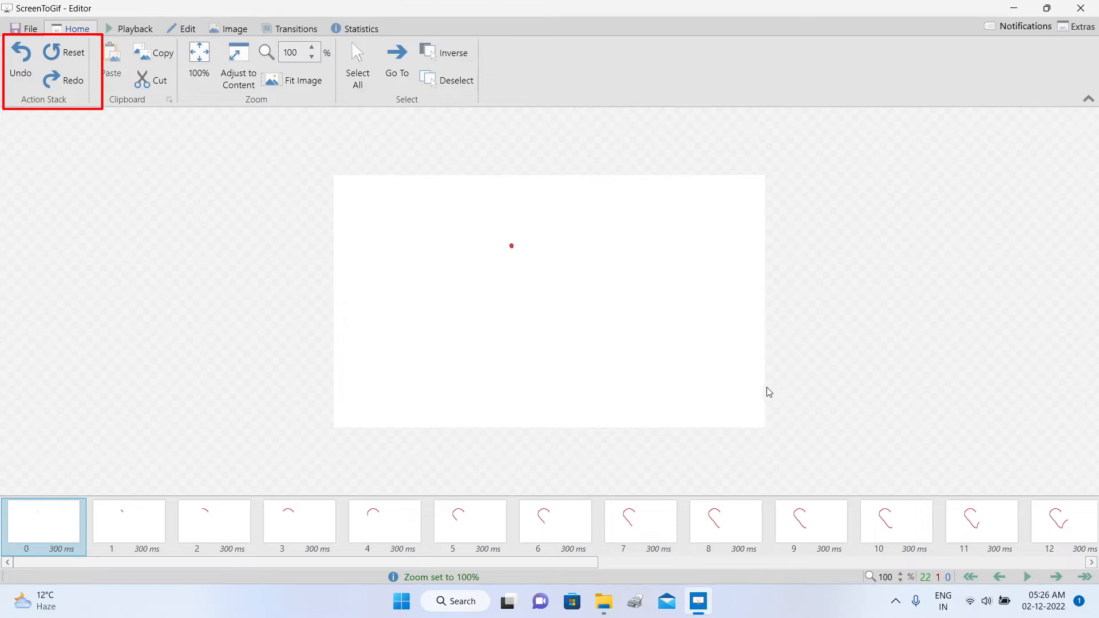
Open the Scale delay settings for the first frame and cancel them without applying a value.
click(186, 29)
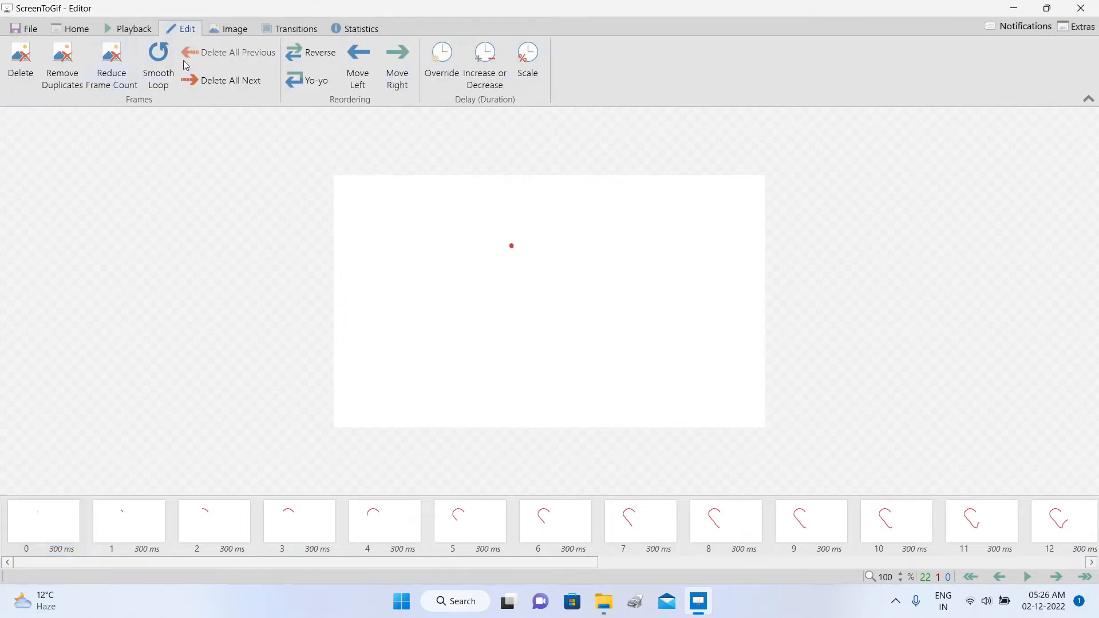
click(520, 64)
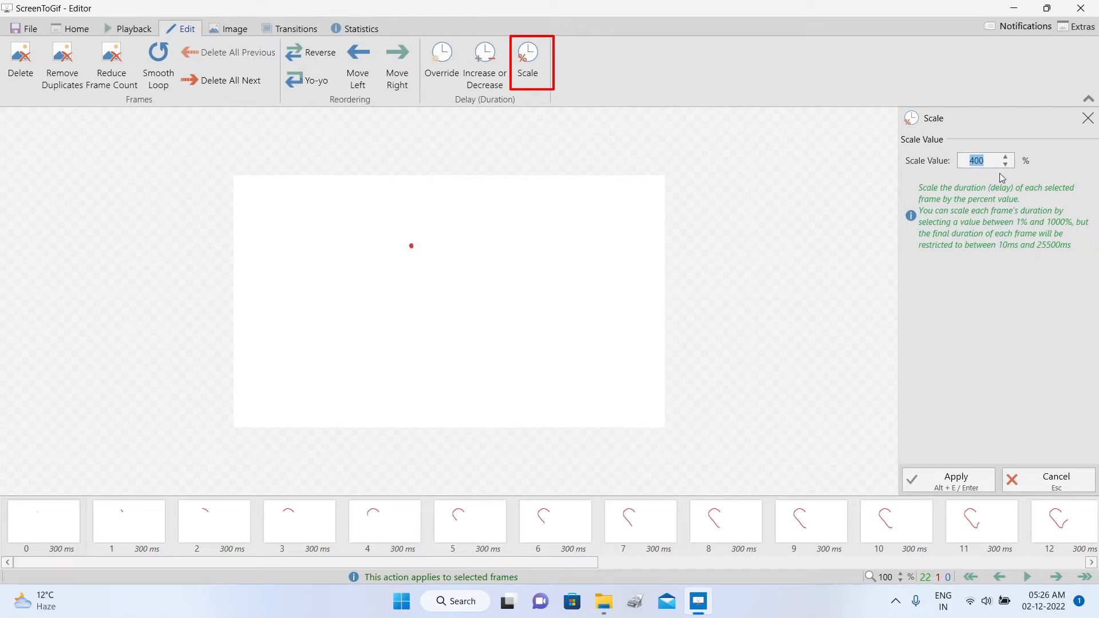
click(1066, 482)
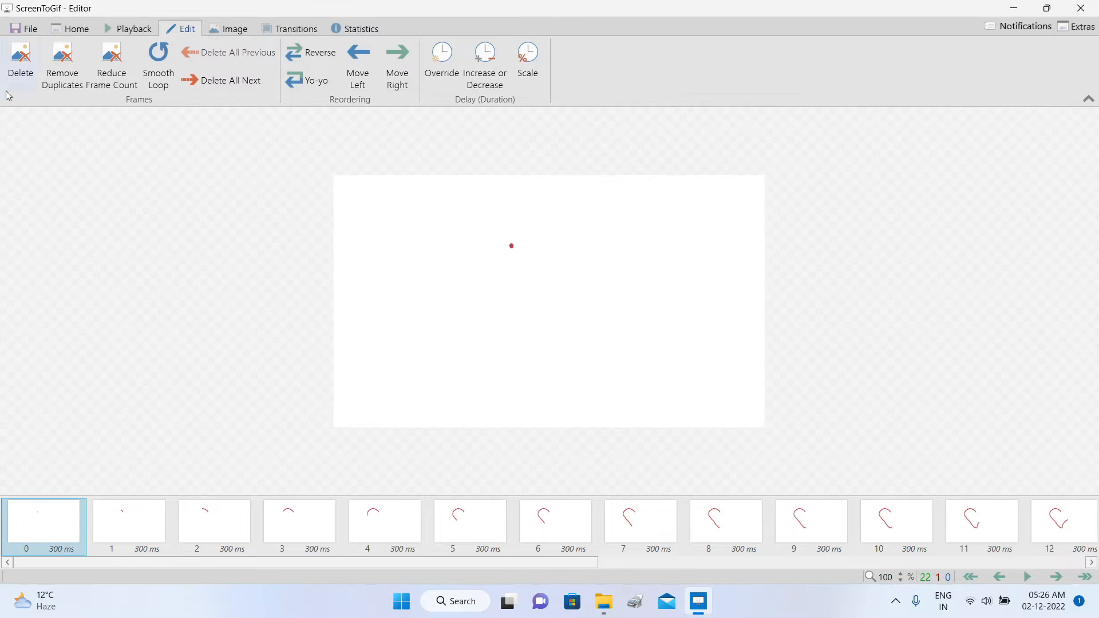
click(25, 35)
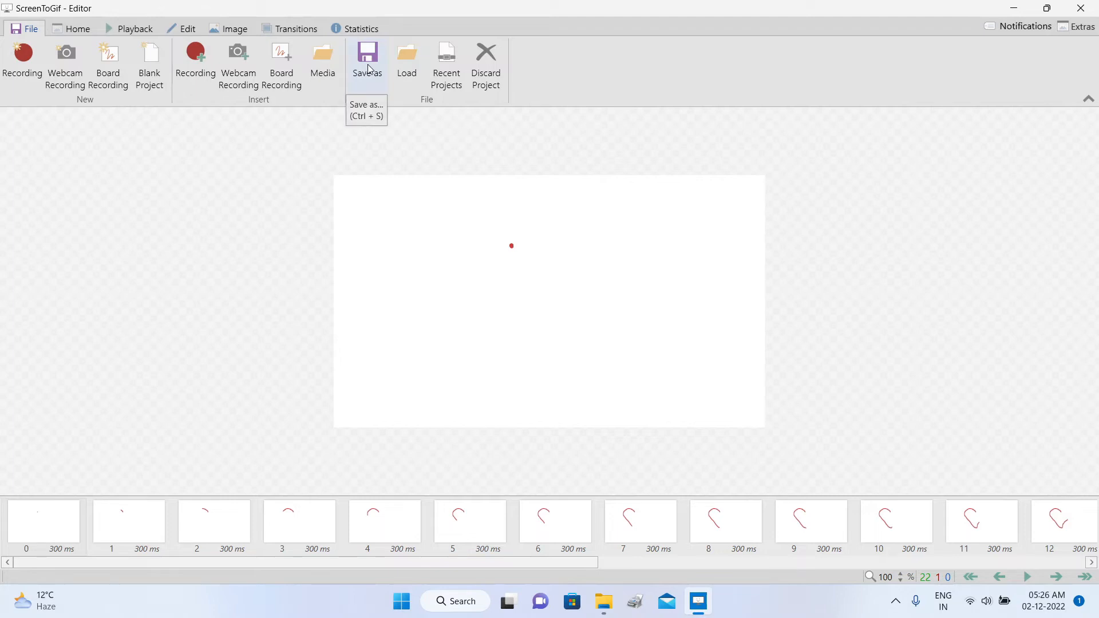
click(238, 36)
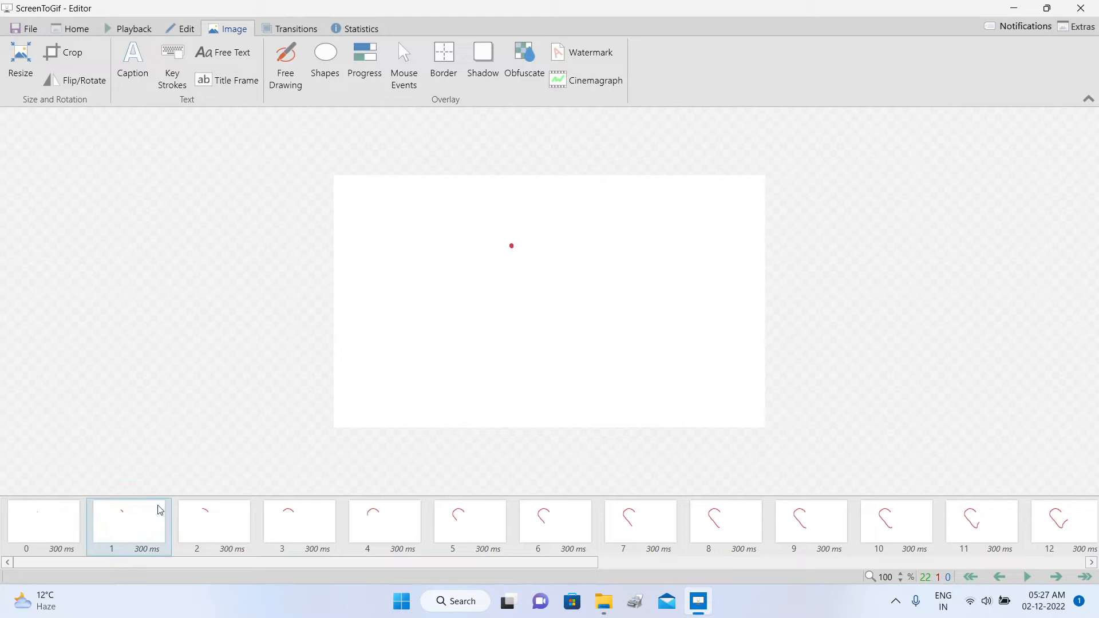
click(141, 525)
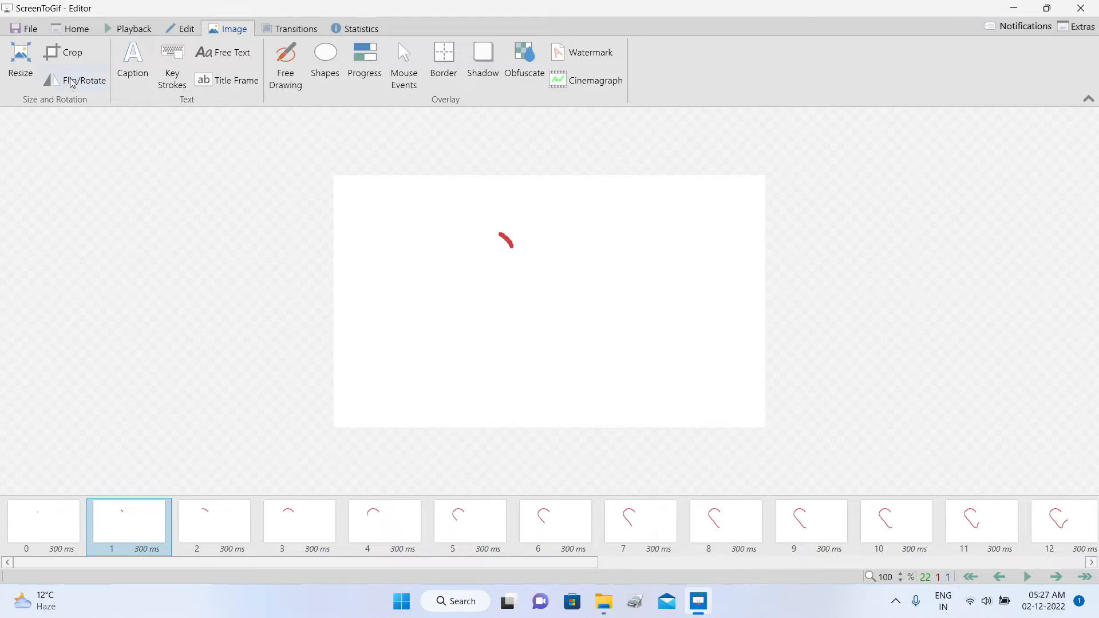
click(72, 29)
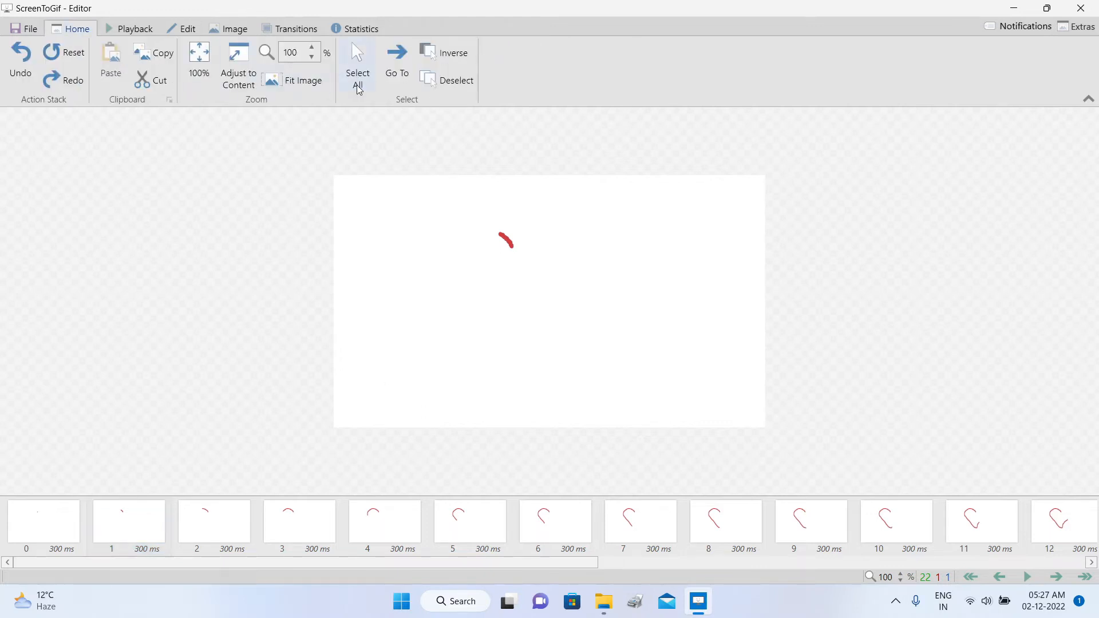
click(227, 29)
Select frames 2 to 5 as a range and replace that selection with frame 3 alone.
click(203, 533)
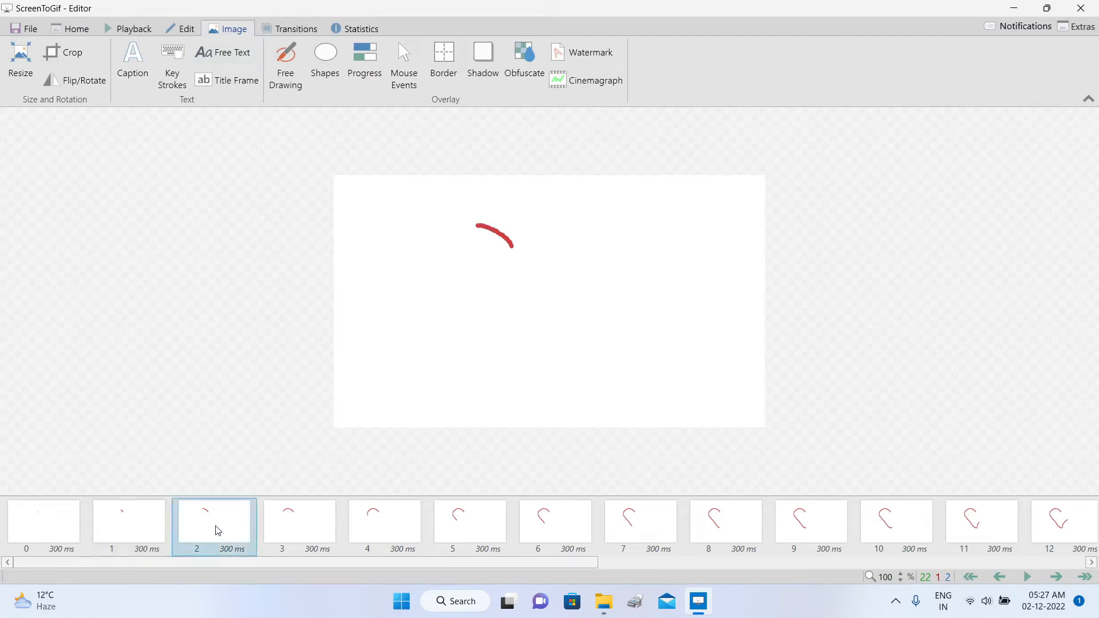
shift+click(475, 537)
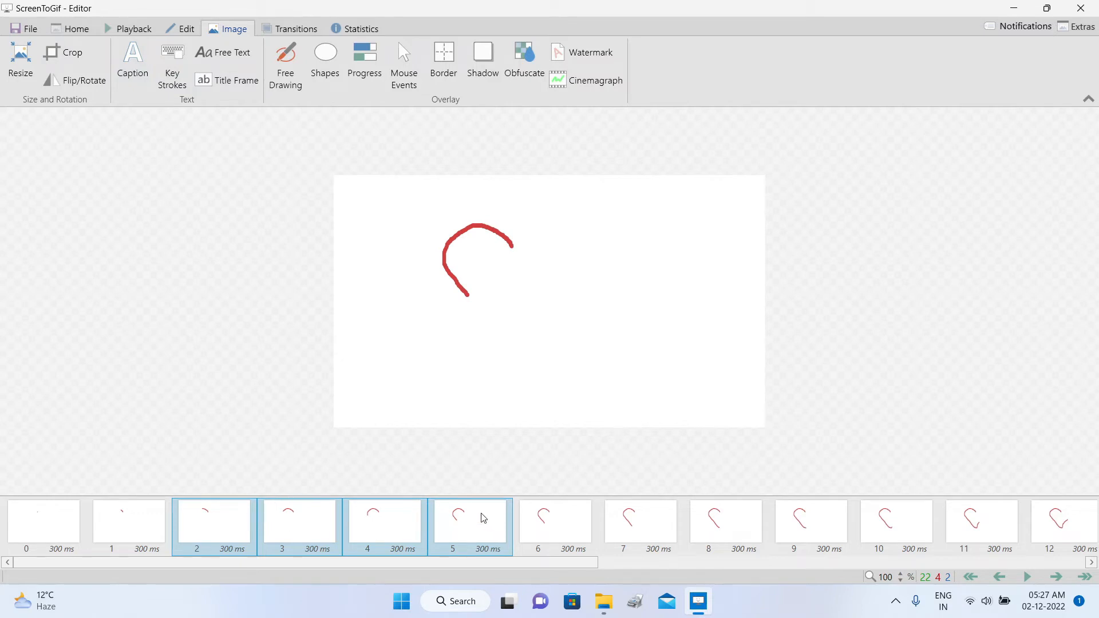
click(476, 477)
click(287, 532)
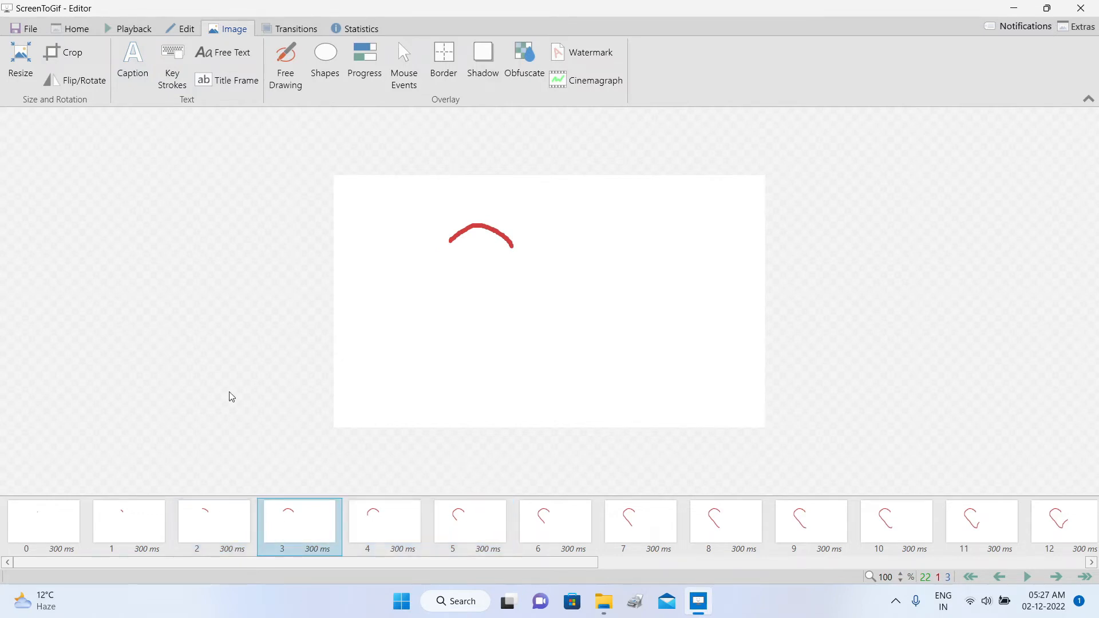
click(81, 30)
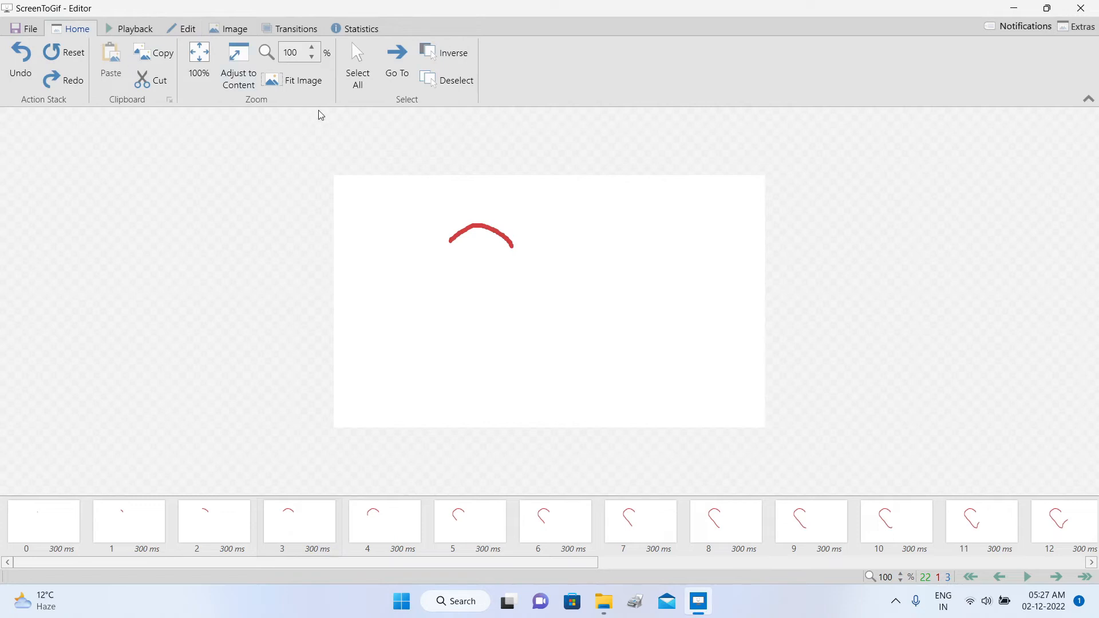
Select all frames and load rose-petals-g82ec0ef6d_1280.jpg from the demo folder as the watermark image.
click(356, 80)
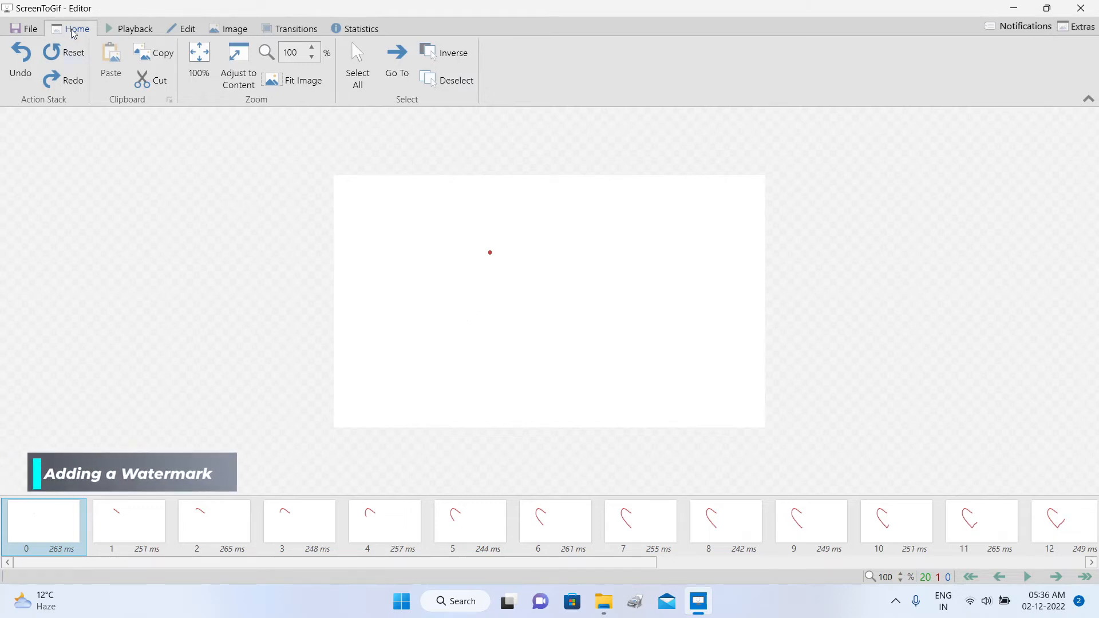
click(354, 85)
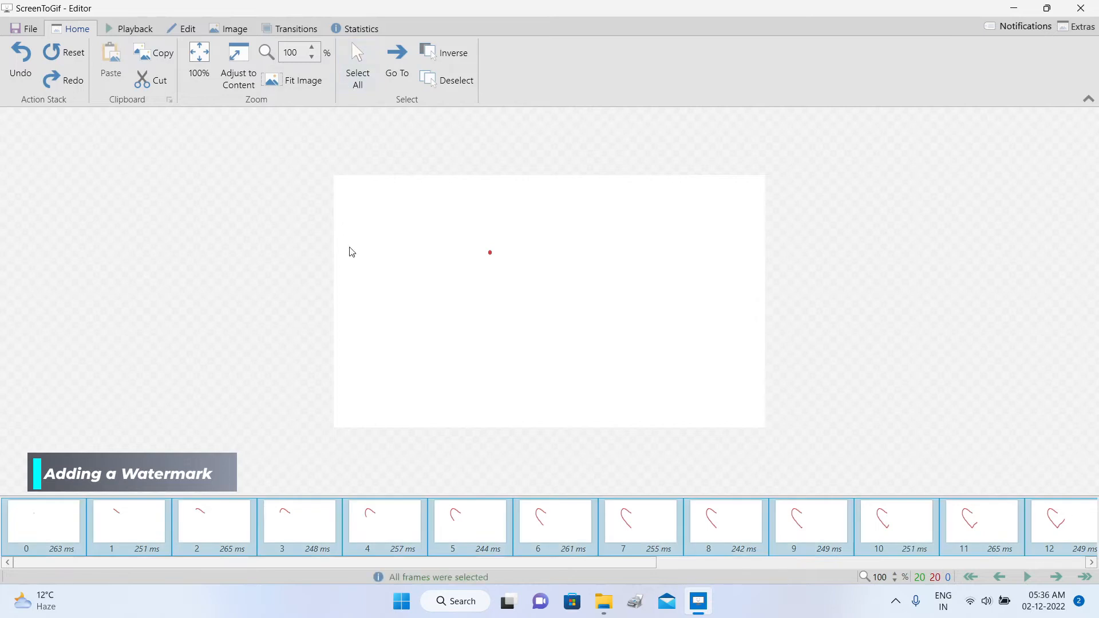
click(226, 33)
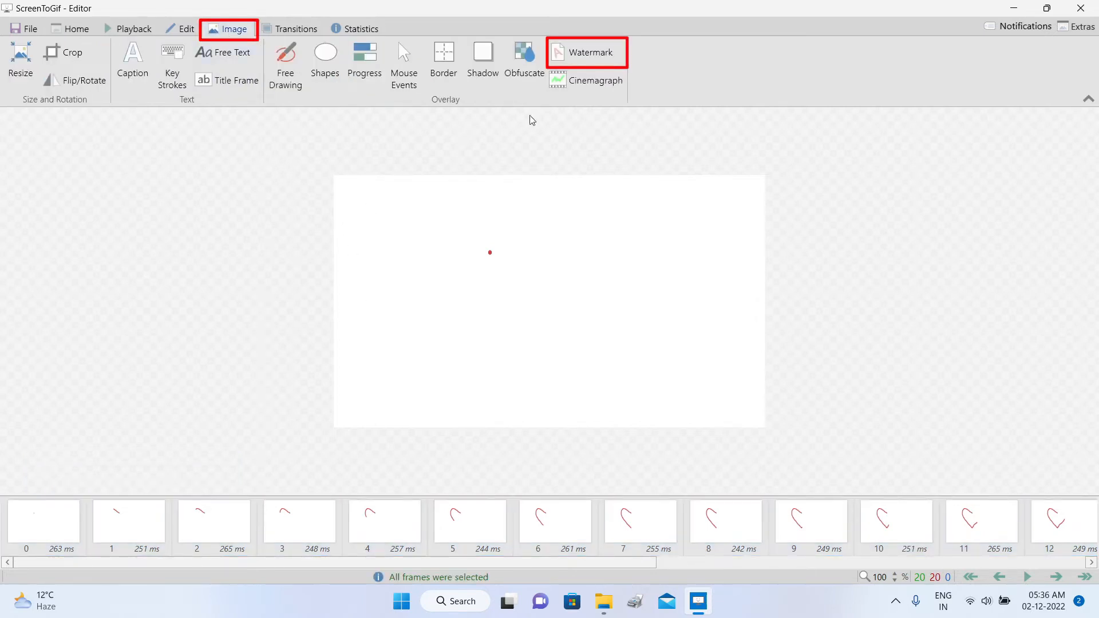
click(590, 57)
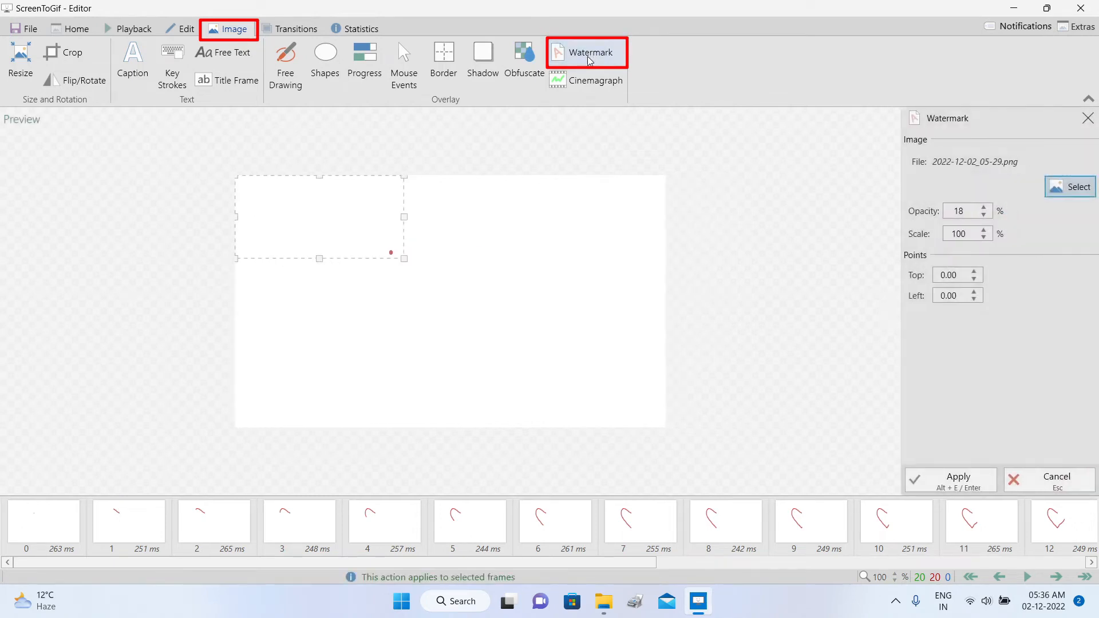
click(1069, 187)
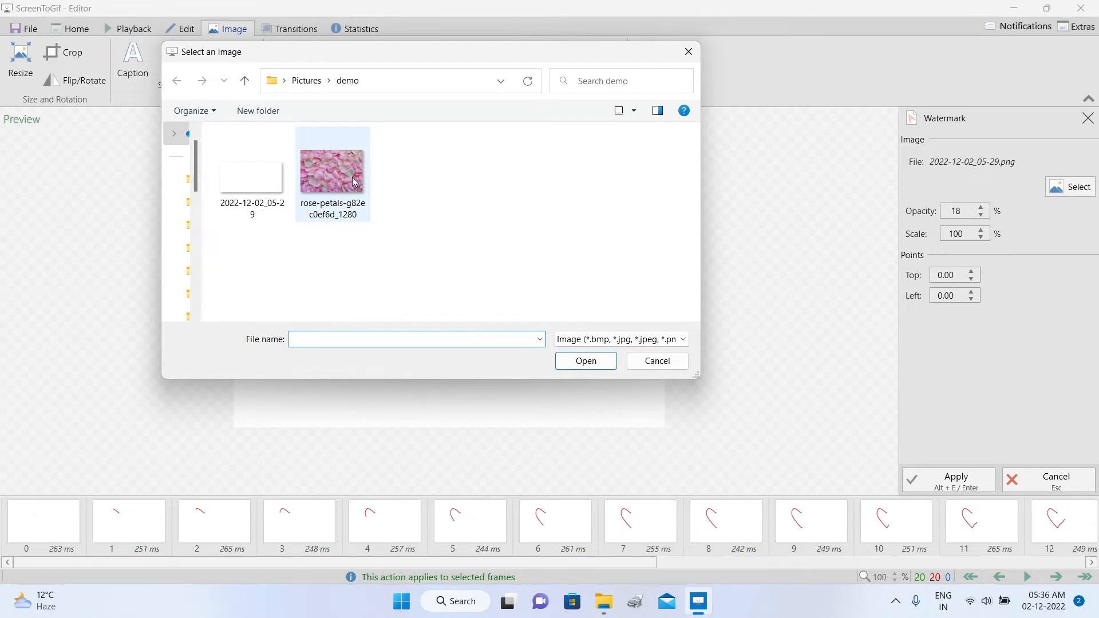
click(355, 182)
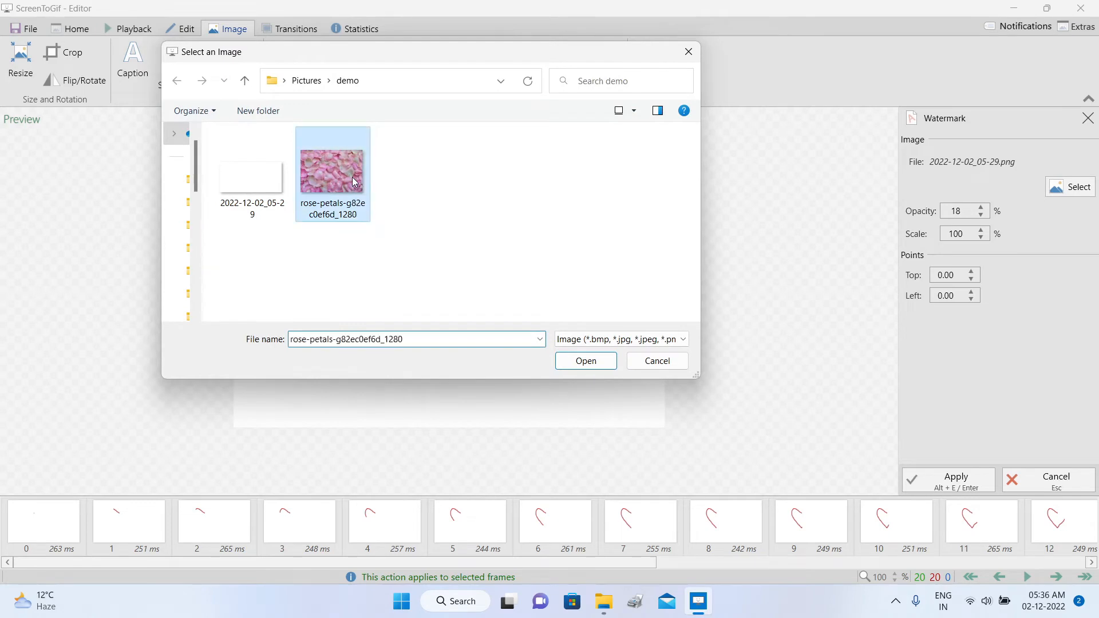
click(586, 362)
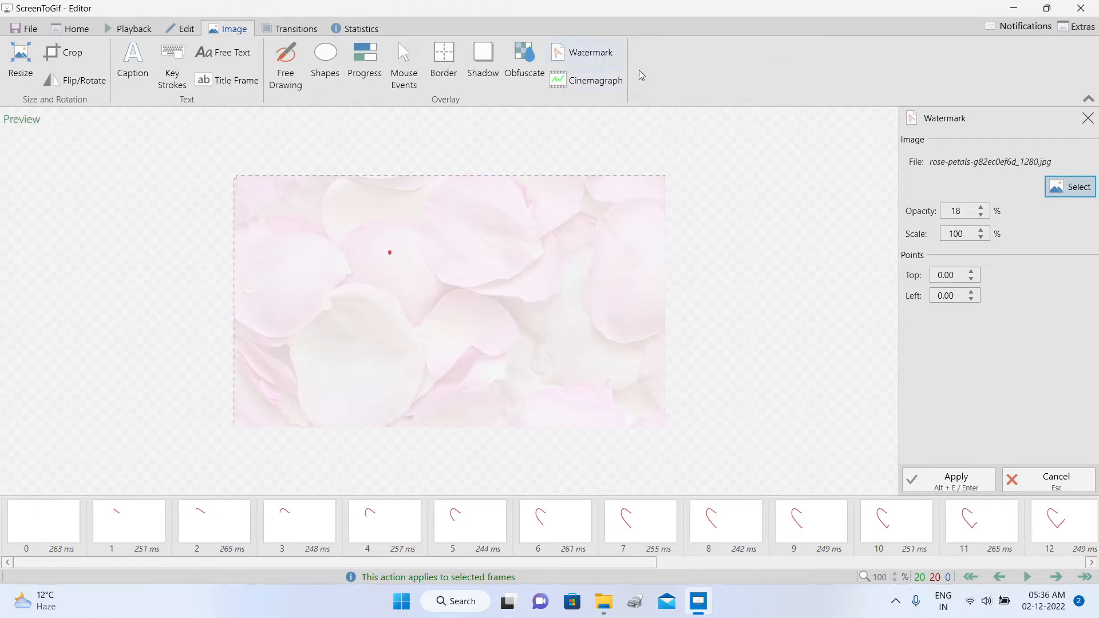
Apply the rose-petals watermark with slightly raised opacity to the selected frames and preview part of the animation.
click(981, 207)
click(953, 481)
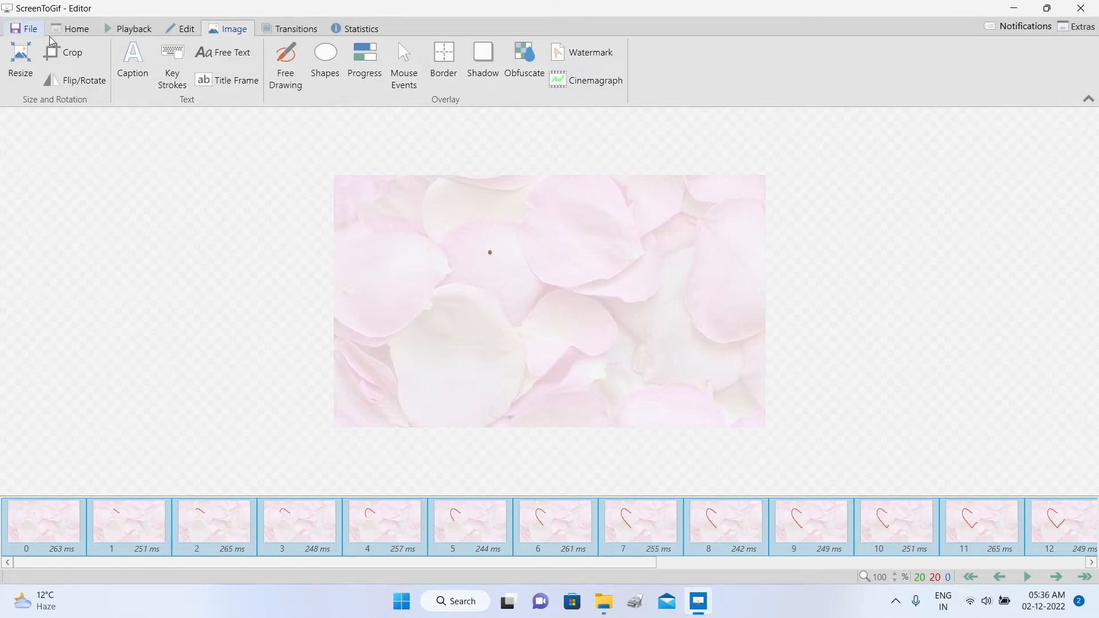
click(1028, 577)
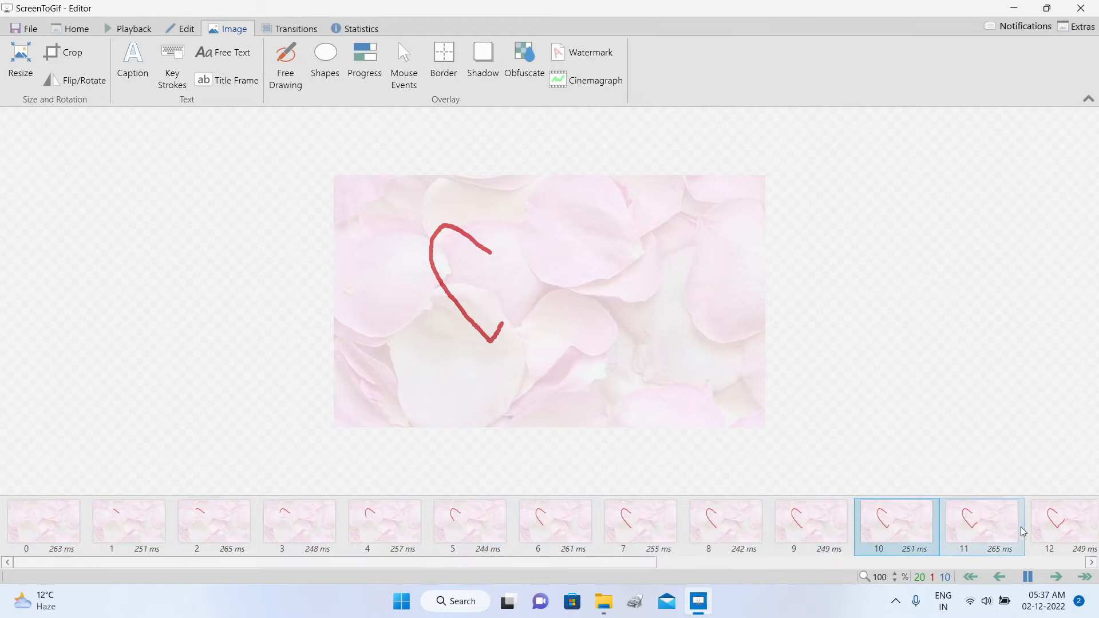
click(1027, 577)
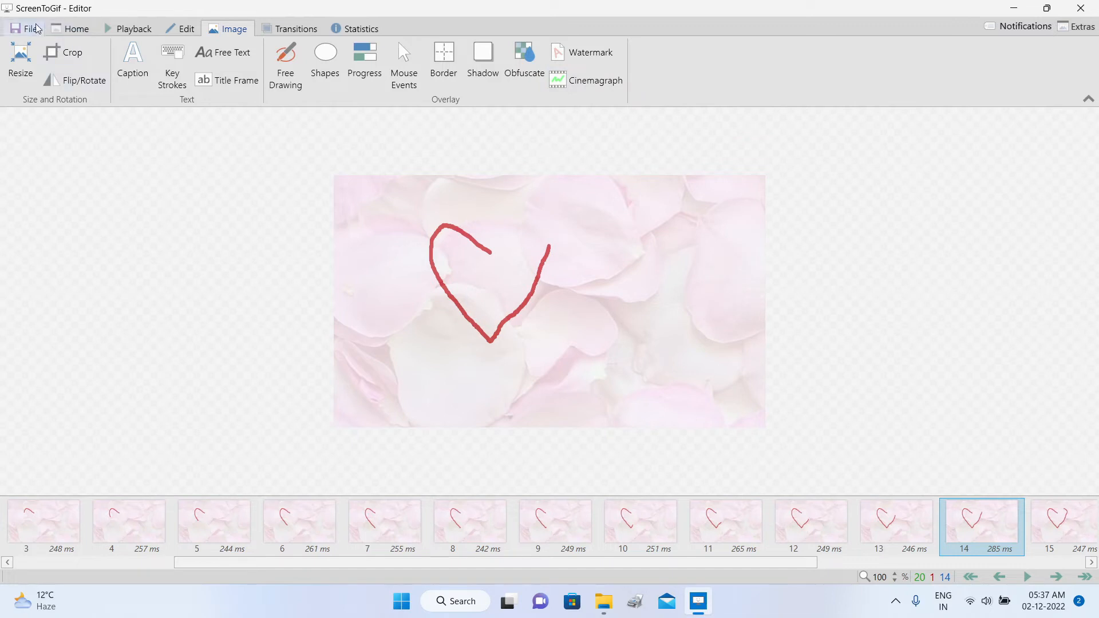
Export the watermarked animation as heart.gif in the Pictures\demo folder.
click(21, 29)
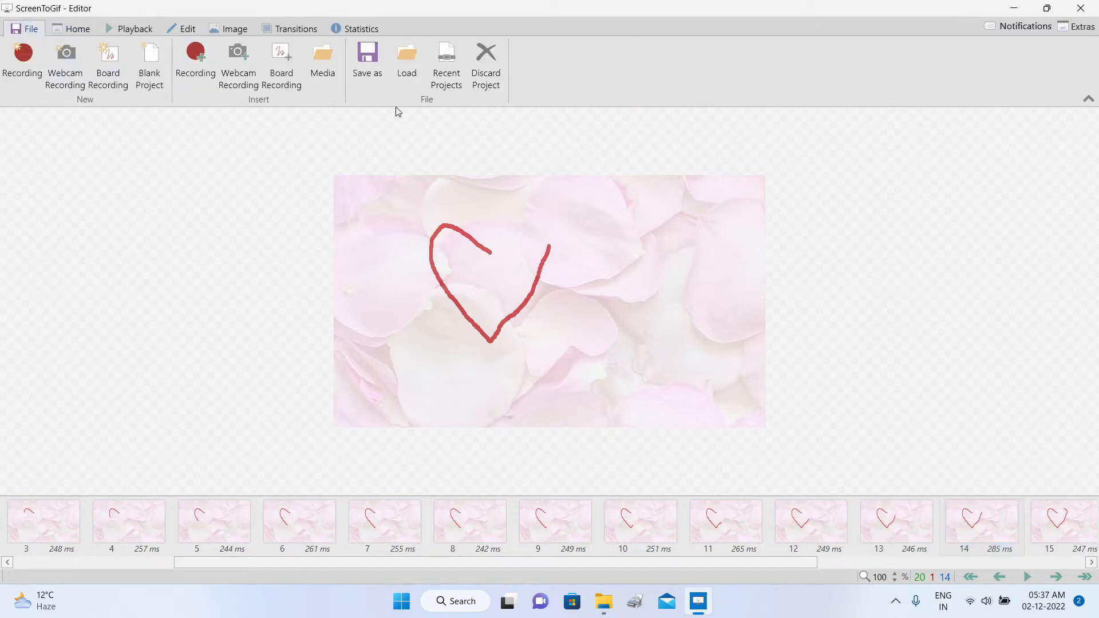
click(367, 64)
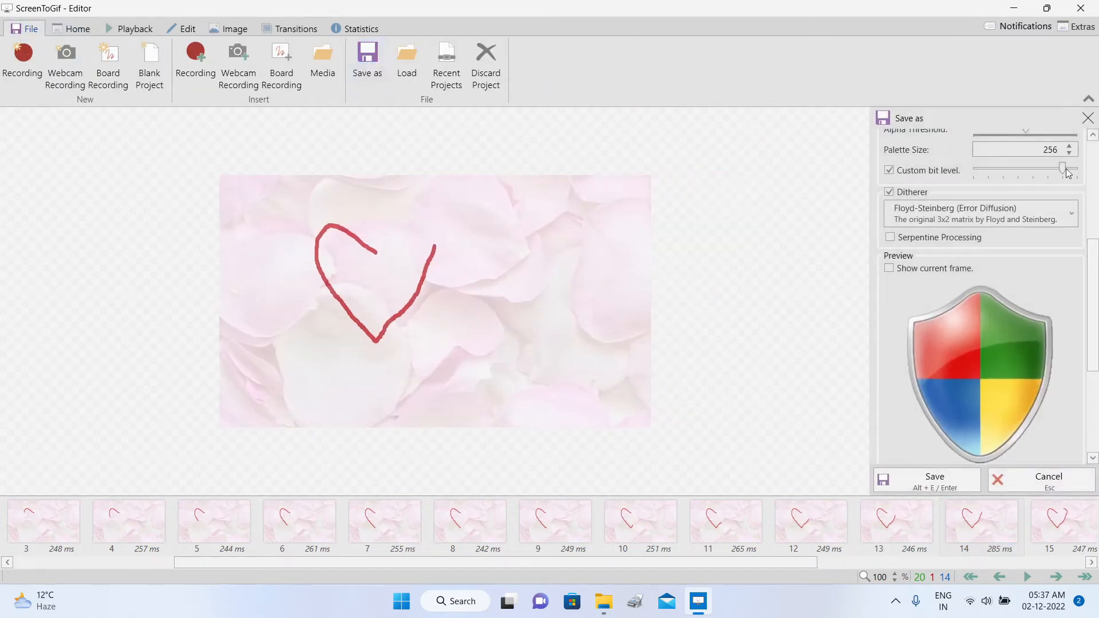
drag(1095, 277, 1097, 361)
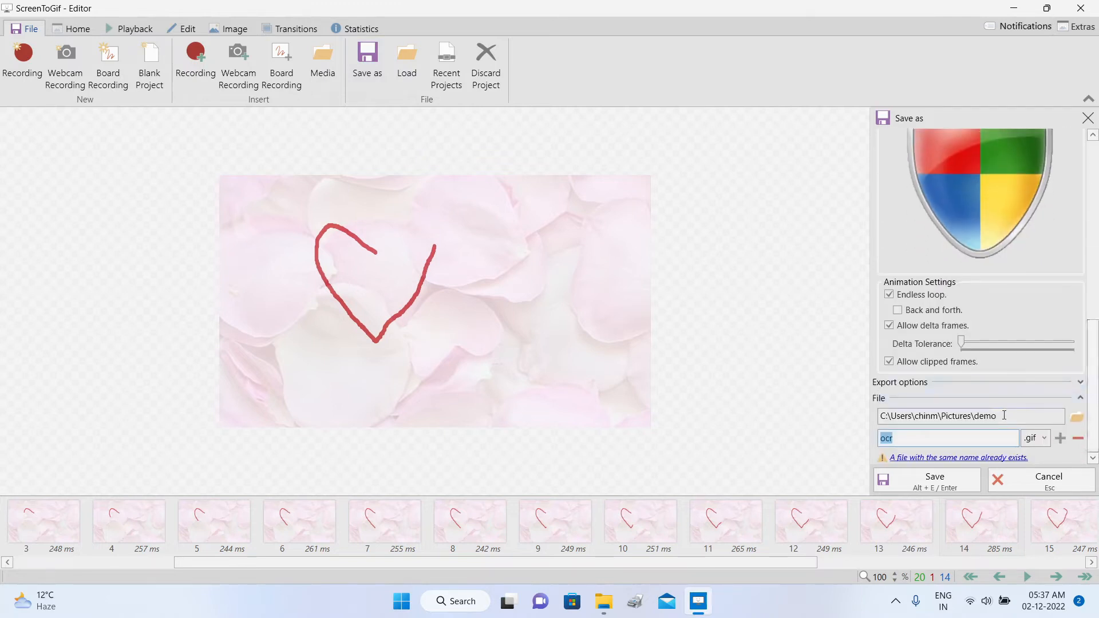
click(916, 441)
double_click(909, 440)
text(heart)
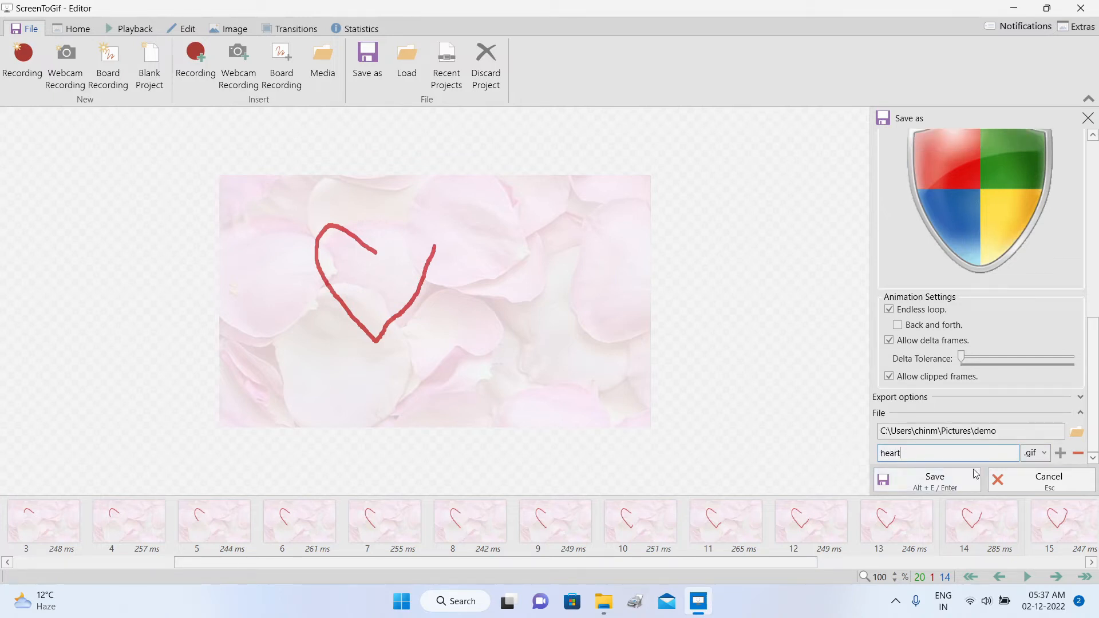
click(939, 488)
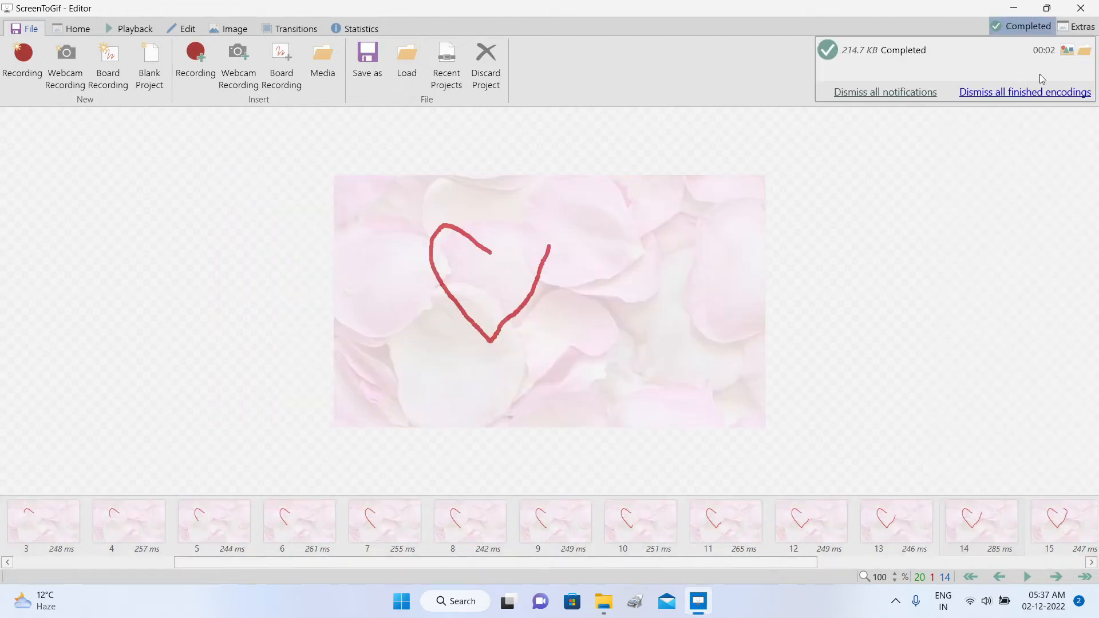
Close the editor and open the heart GIF from the demo folder in File Explorer to view it.
click(1081, 8)
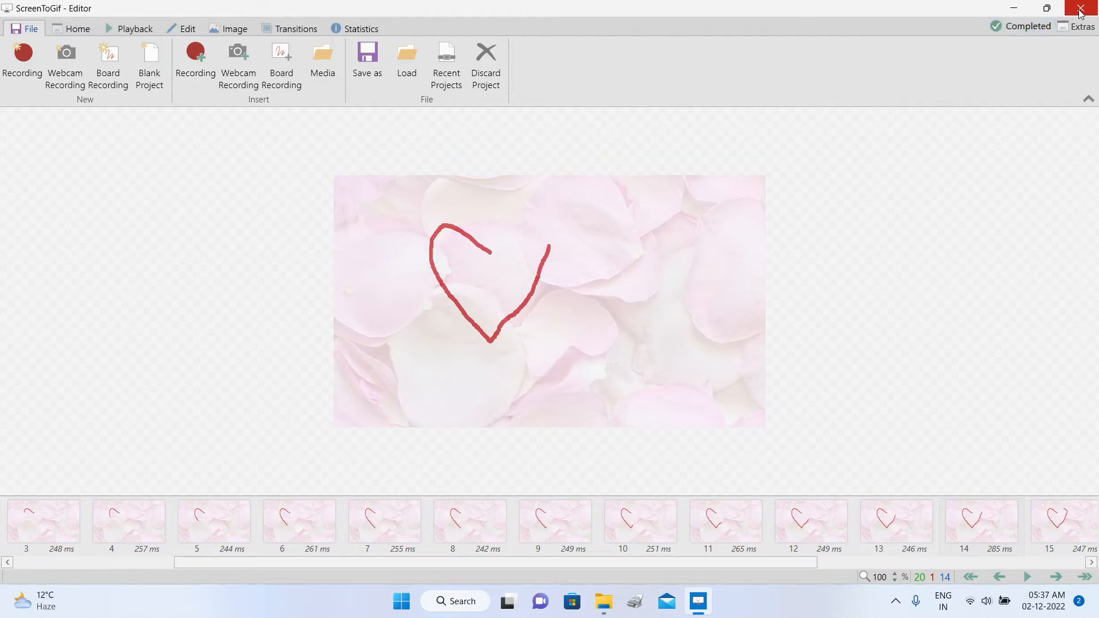
click(613, 359)
click(619, 601)
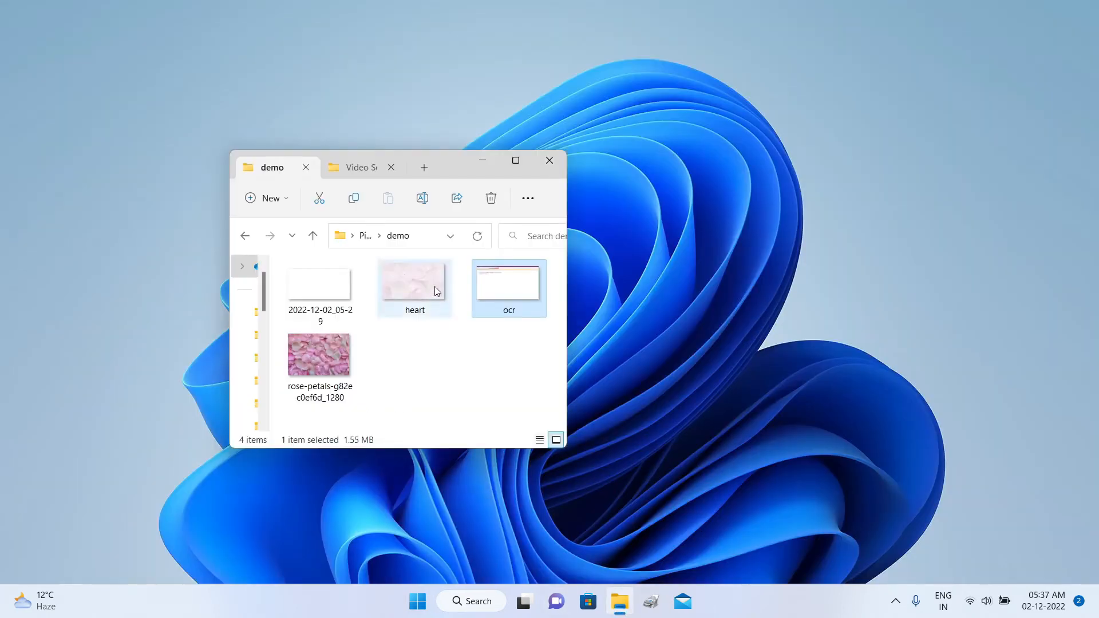
mouse_move(416, 296)
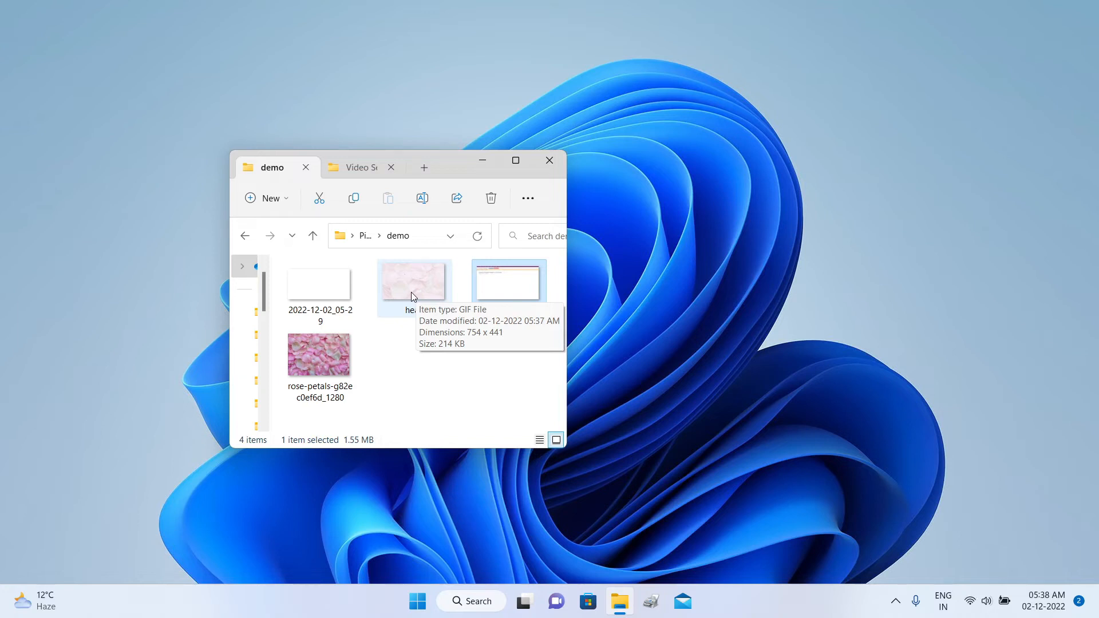
double_click(411, 295)
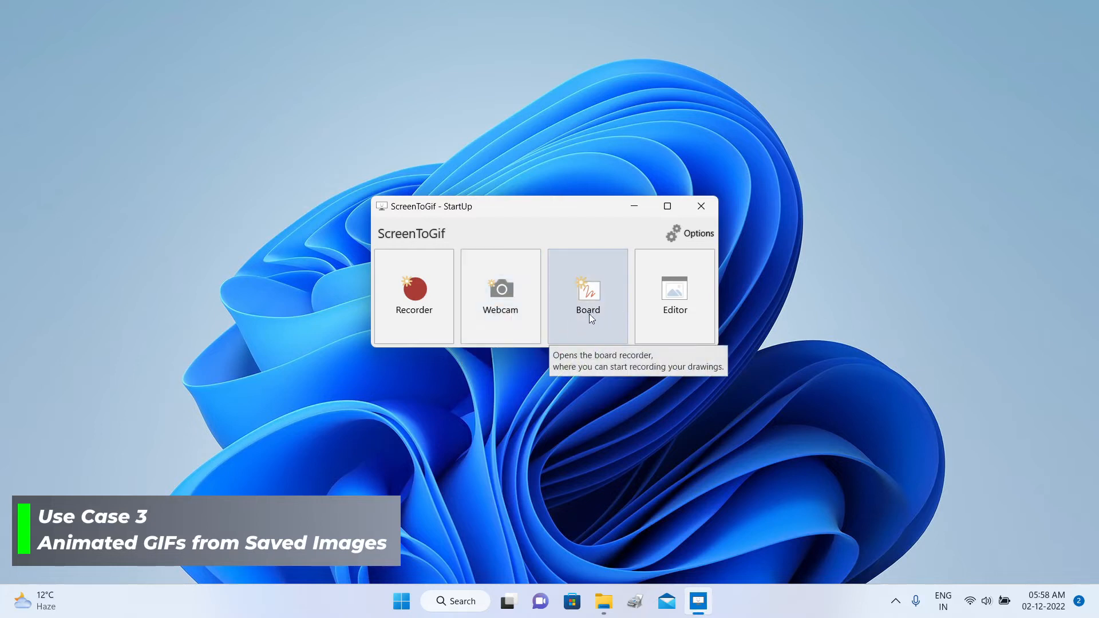
Start a blank project in the ScreenToGif editor and open the exercise image folder in File Explorer.
click(678, 301)
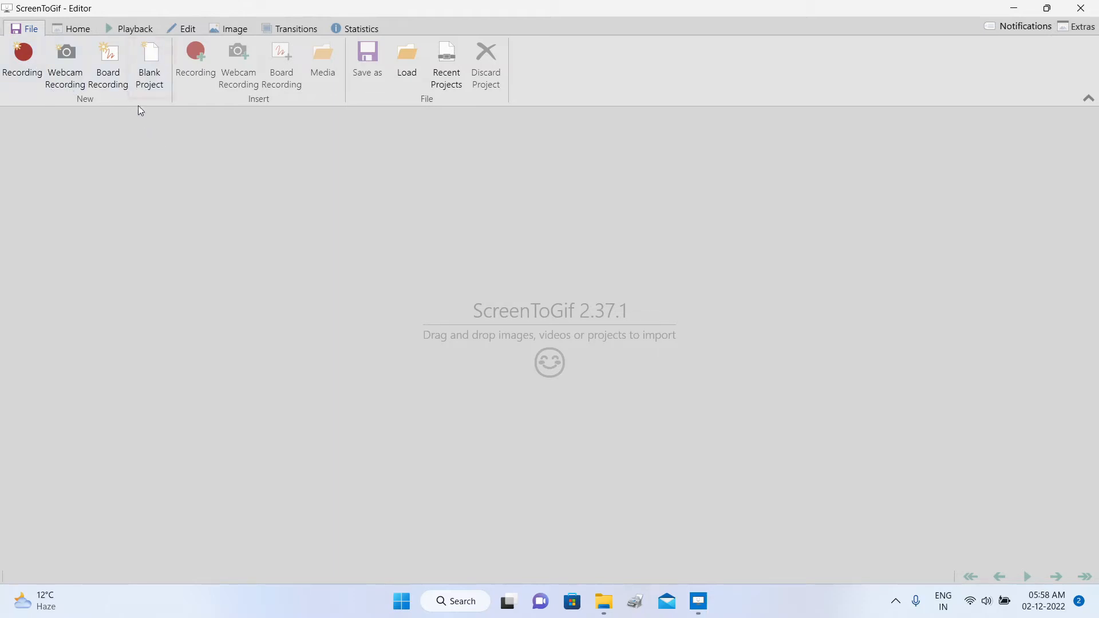
click(153, 59)
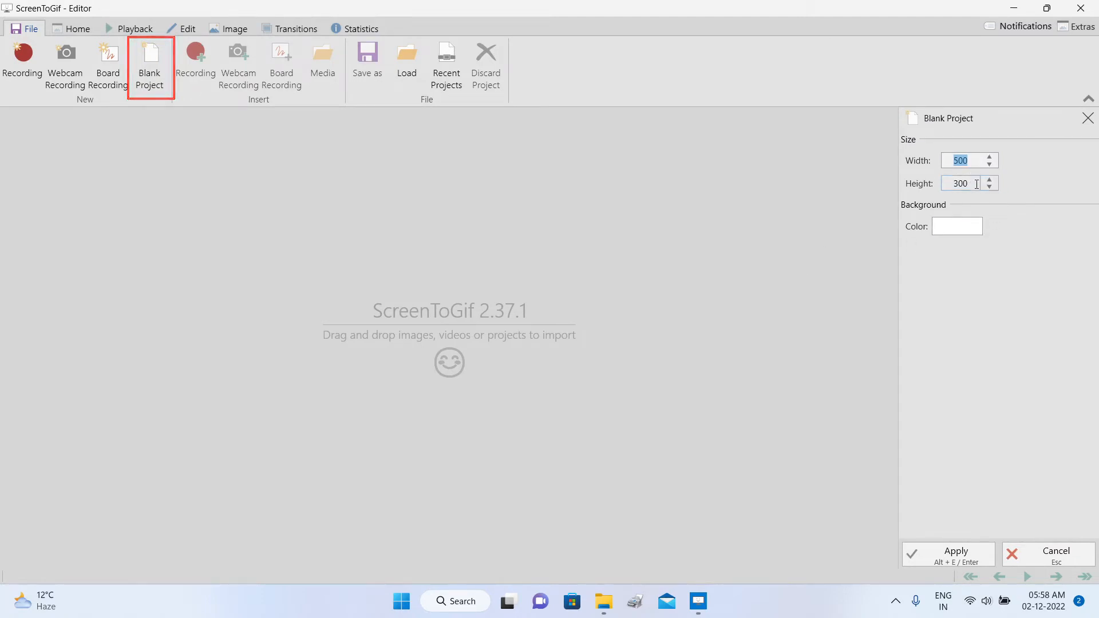
click(607, 607)
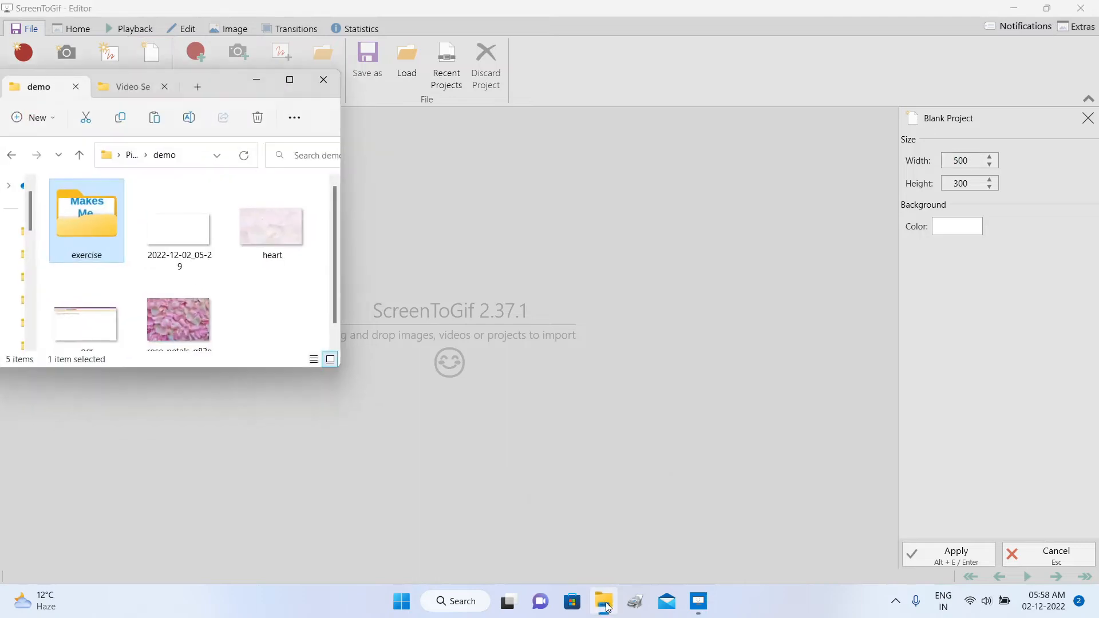
double_click(91, 221)
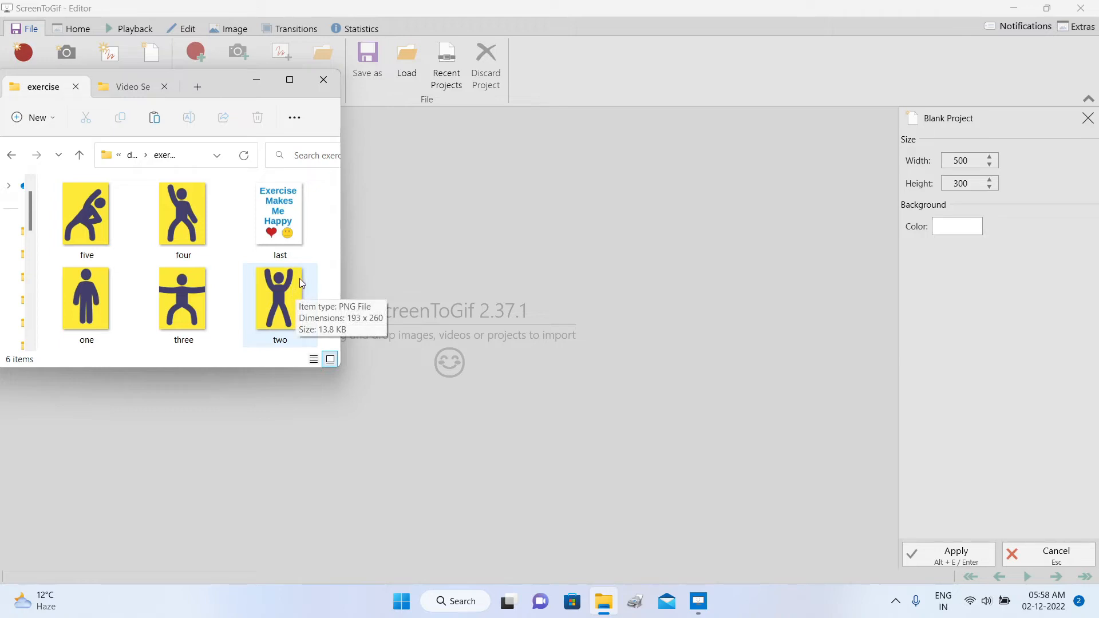
click(86, 292)
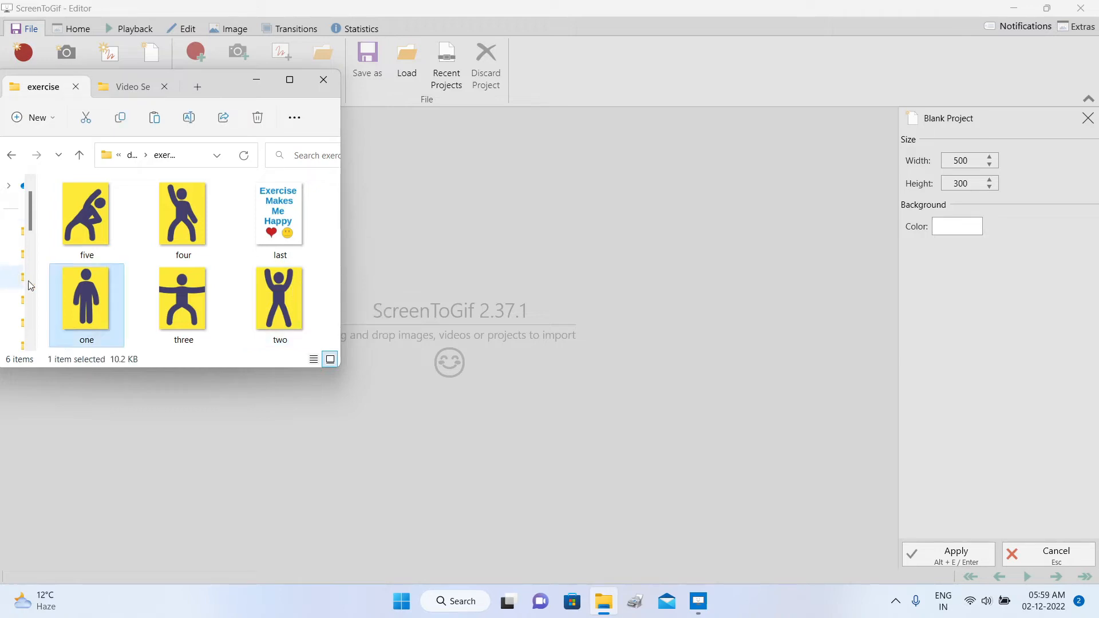
Open the image named one and check its pixel dimensions in the file info.
double_click(97, 305)
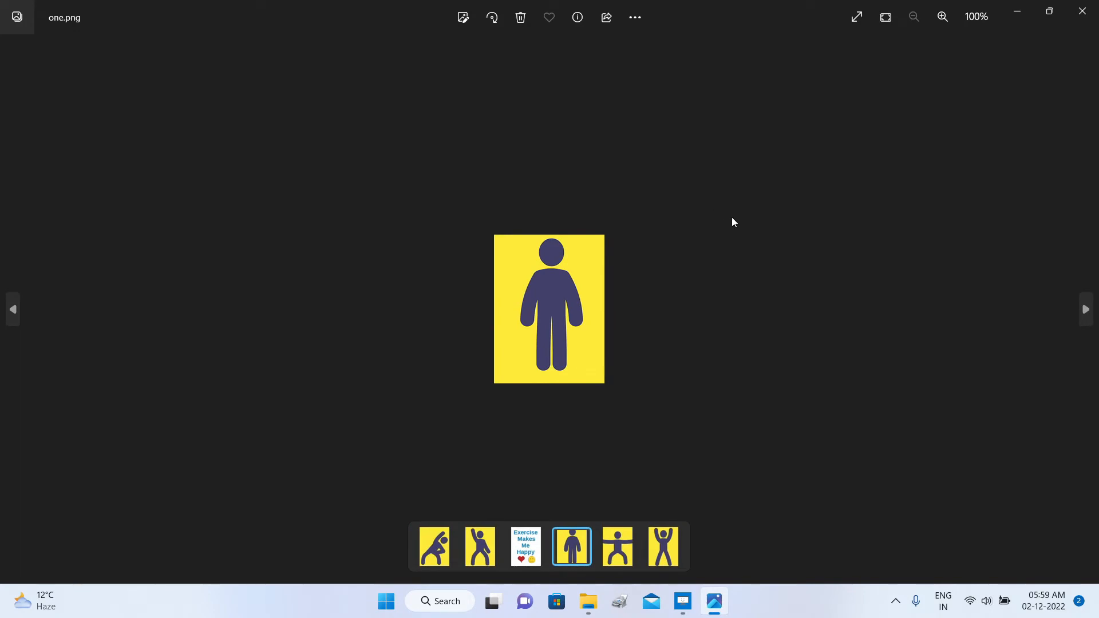
right_click(768, 164)
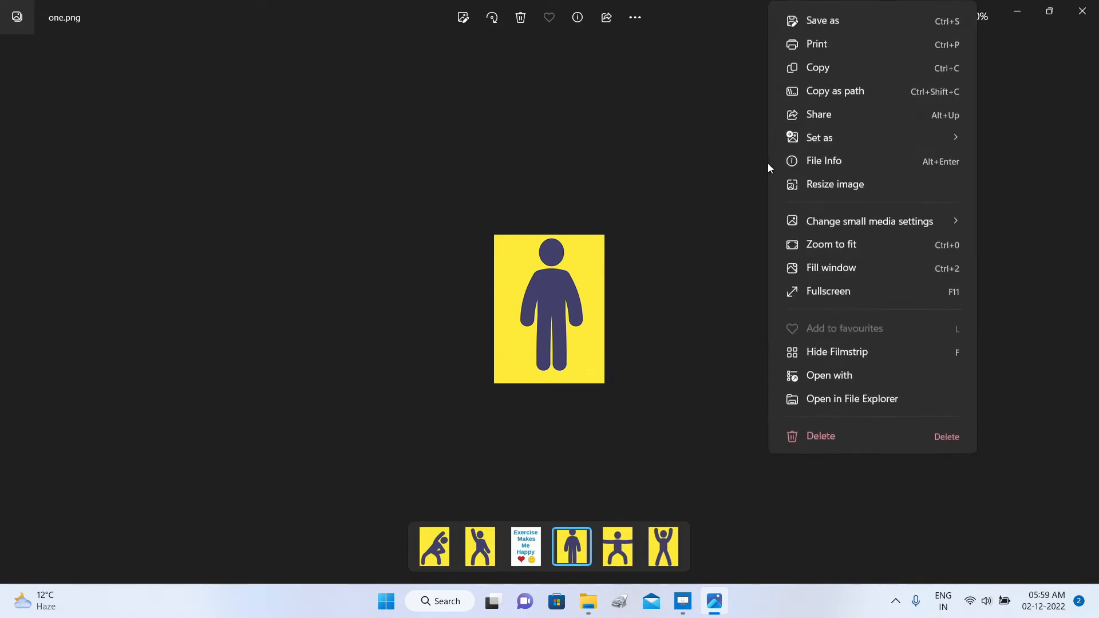
mouse_move(833, 139)
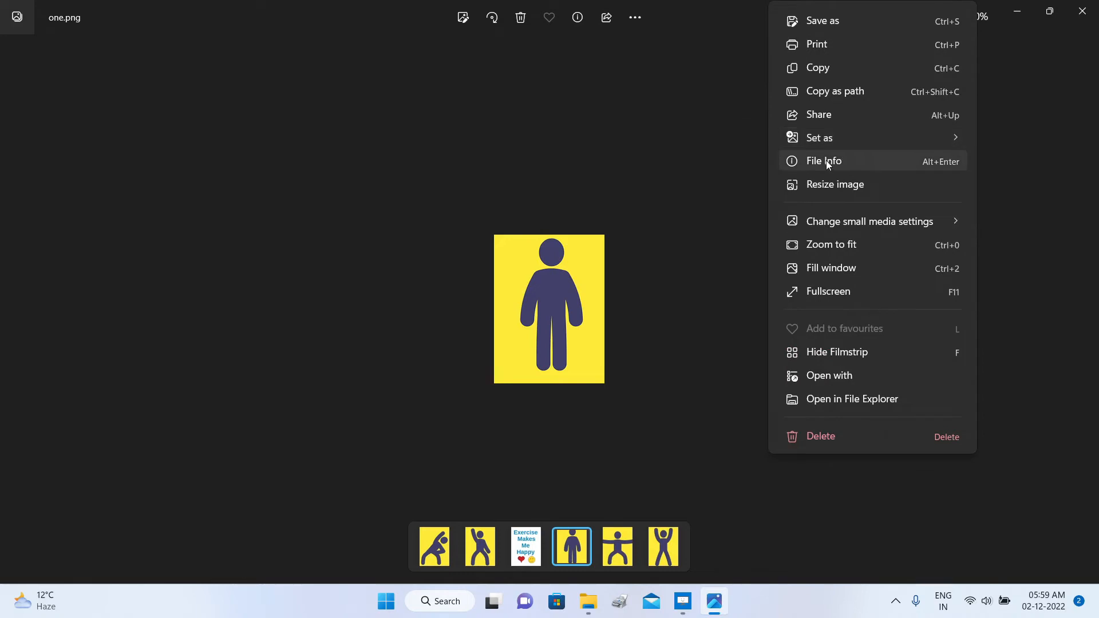
click(829, 163)
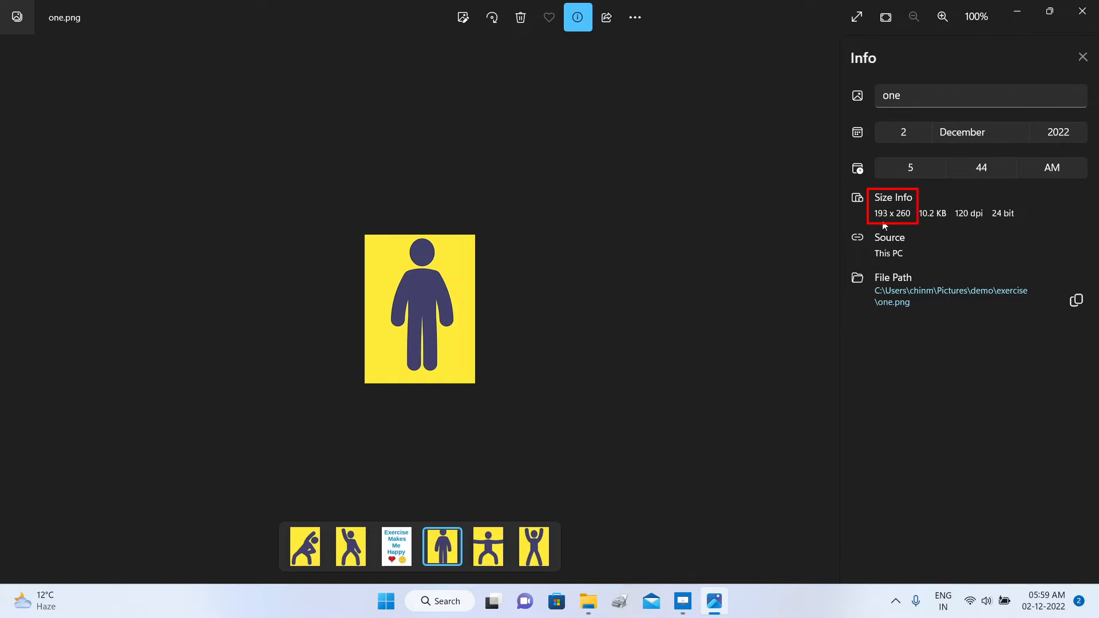
click(1082, 61)
click(1082, 12)
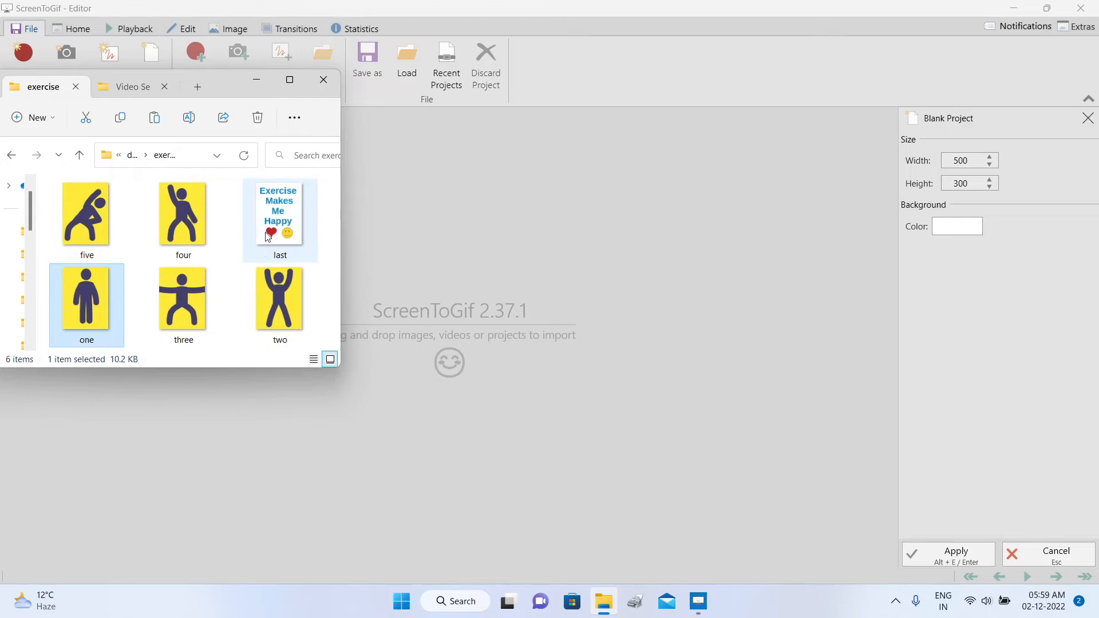
Create the blank project with a width of 193 and a height of 260 pixels.
click(656, 235)
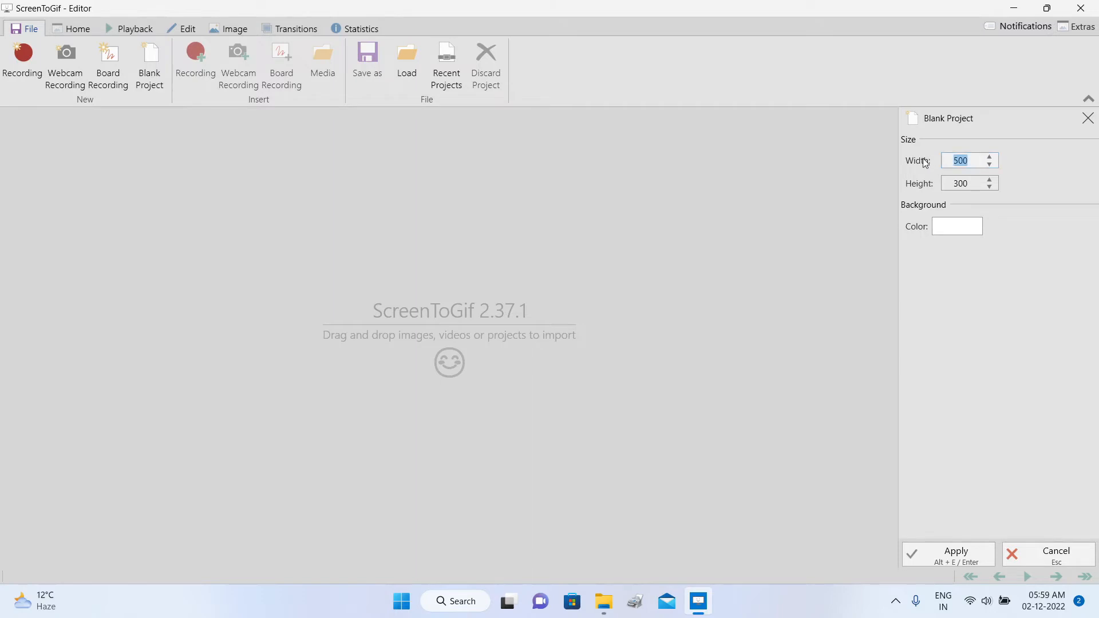
text(1)
click(975, 182)
text(260)
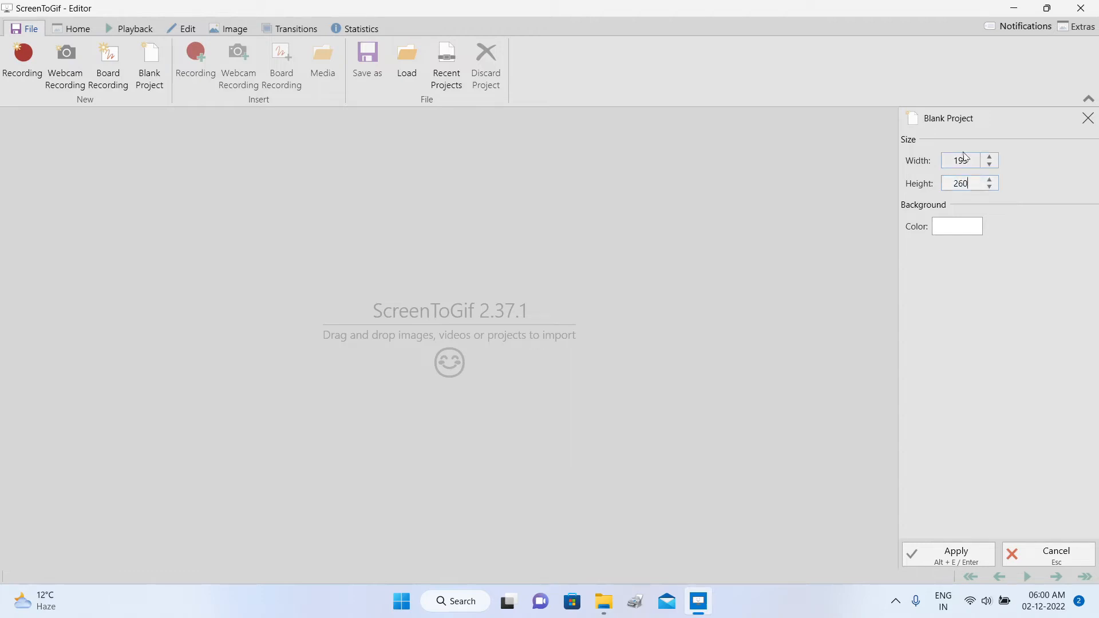
click(945, 553)
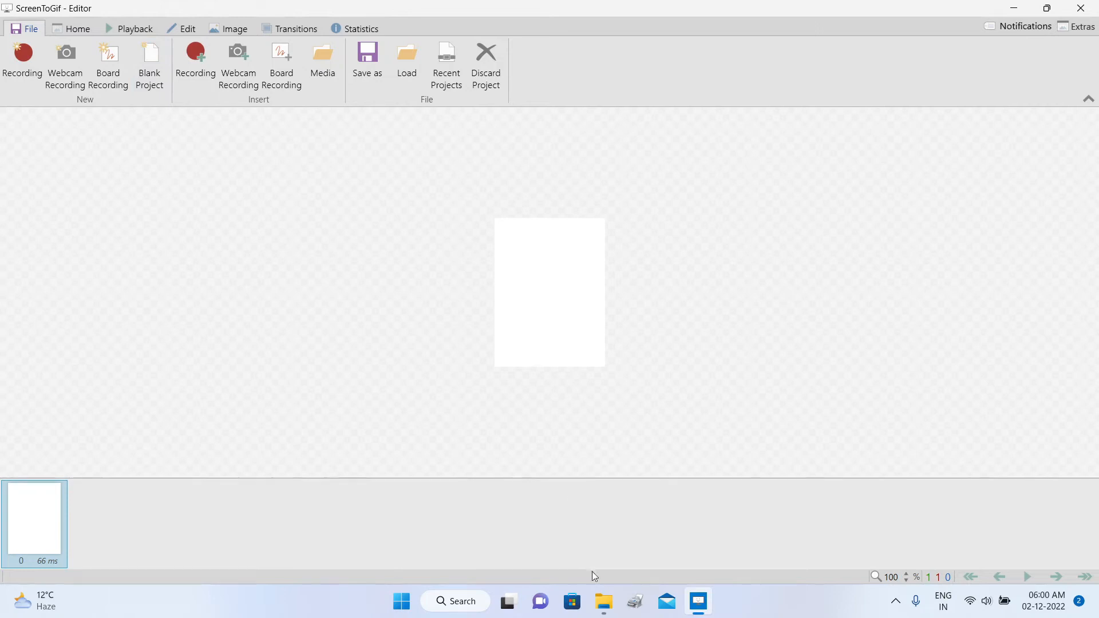
Insert the image one from the exercise folder into the project before the blank frame.
click(604, 601)
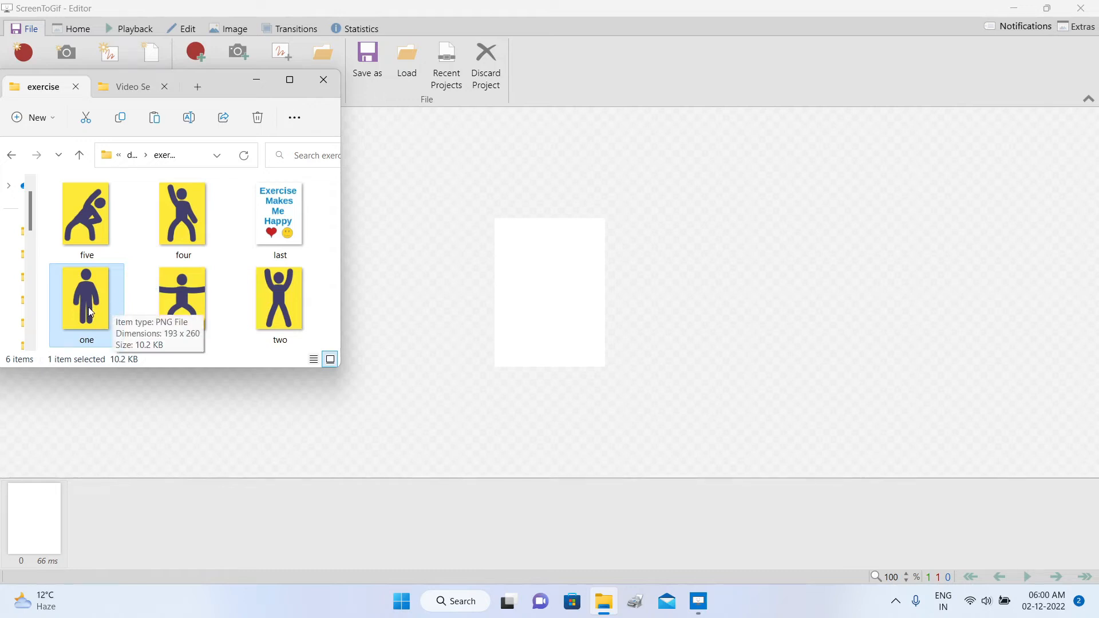
drag(90, 311, 551, 281)
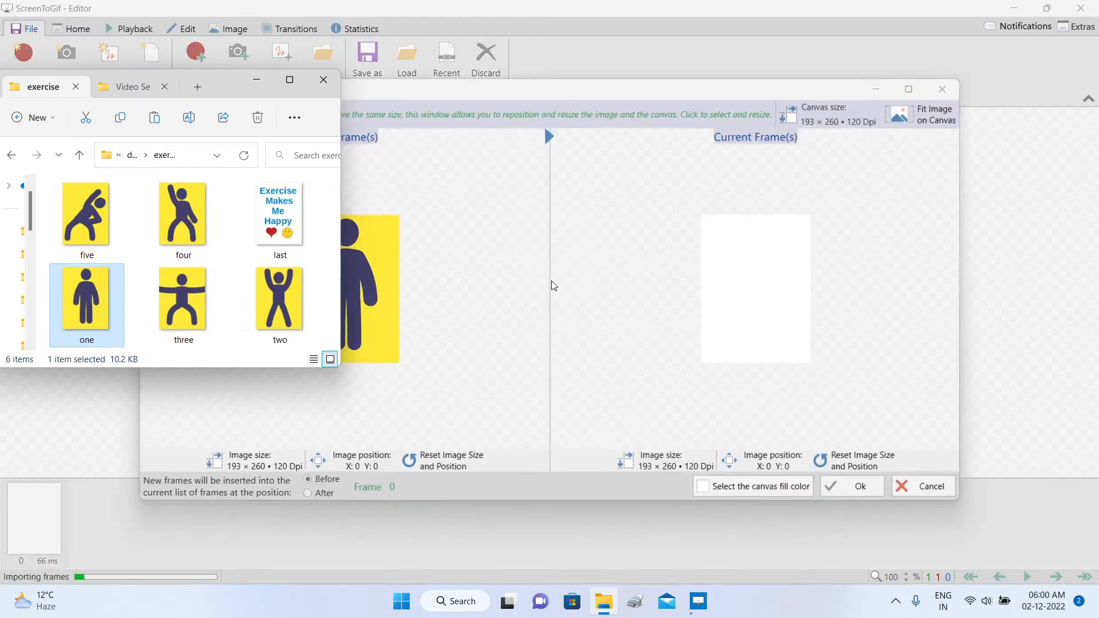
click(505, 94)
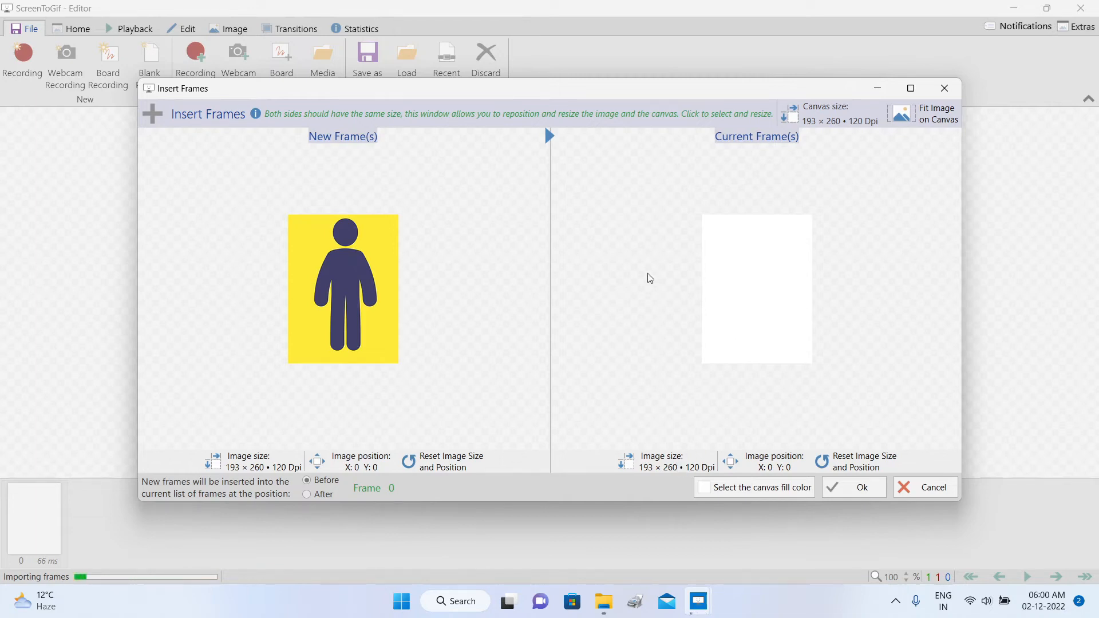
click(856, 494)
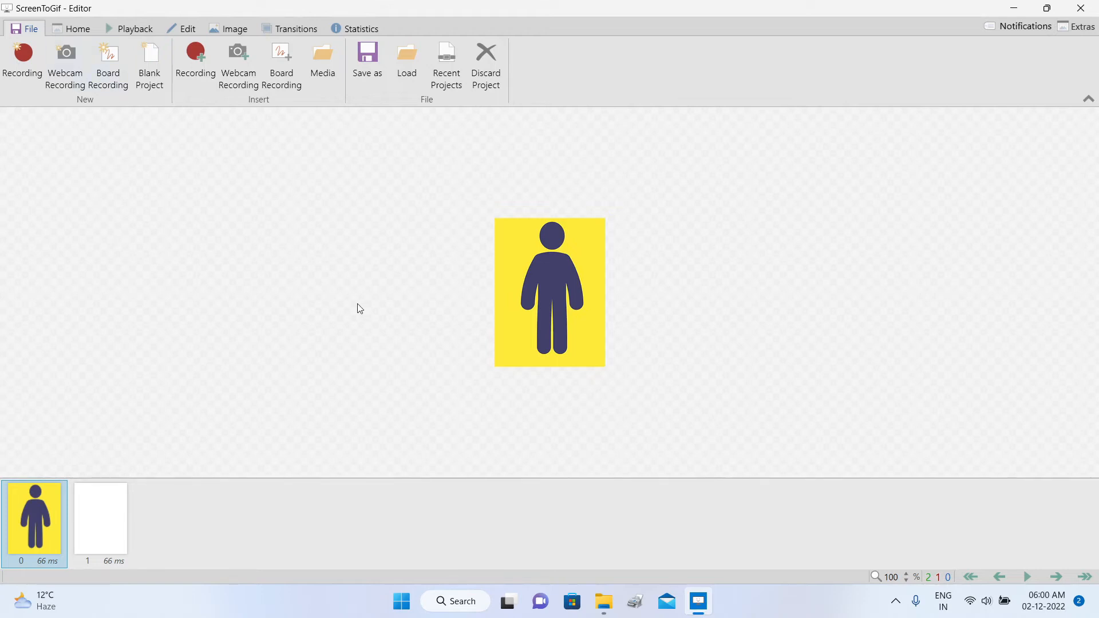
Insert the image two from the exercise folder directly before the blank frame.
click(604, 601)
click(136, 519)
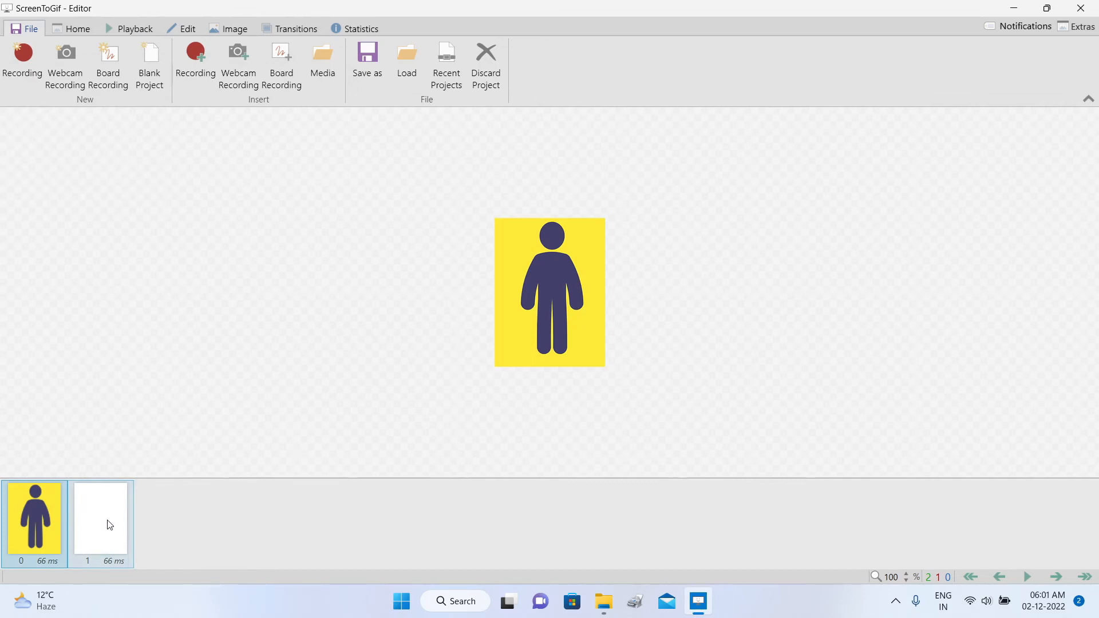
click(107, 523)
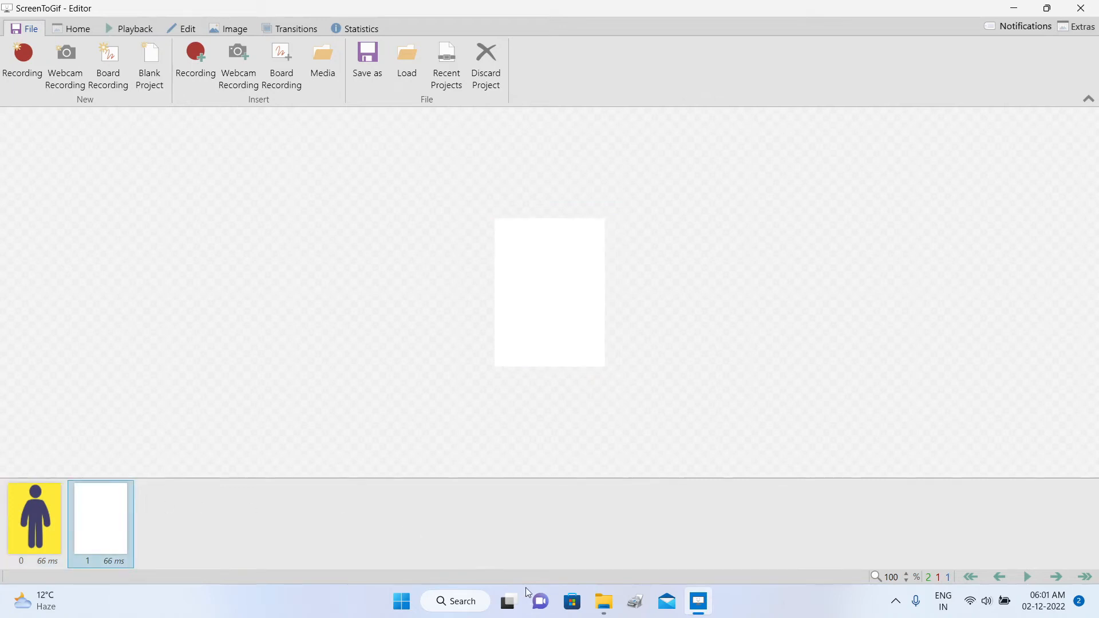
click(604, 601)
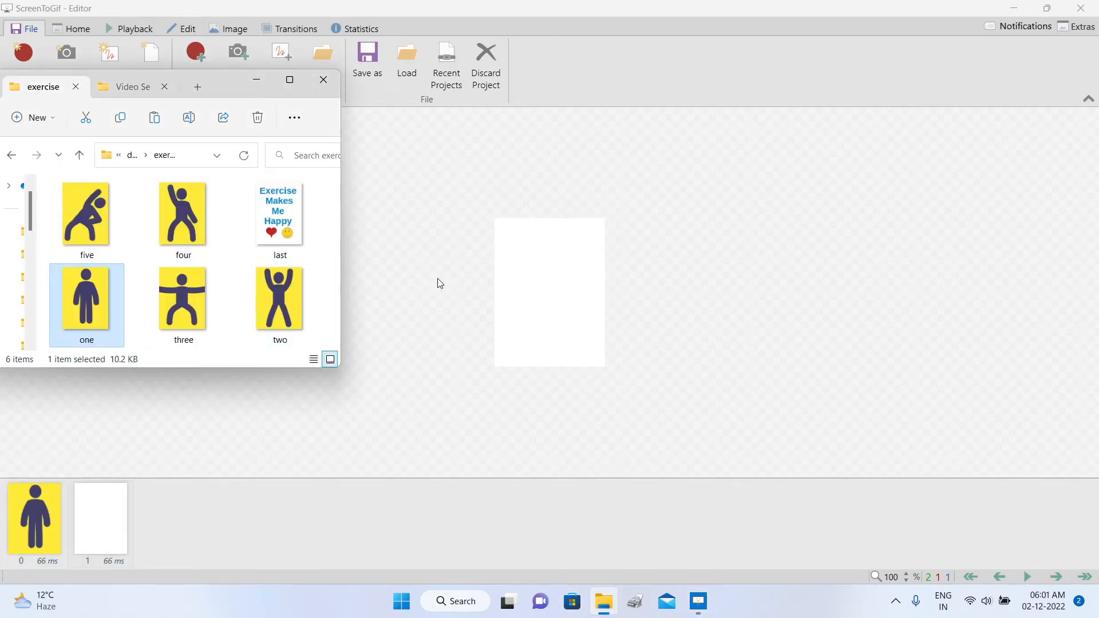
drag(275, 304, 536, 320)
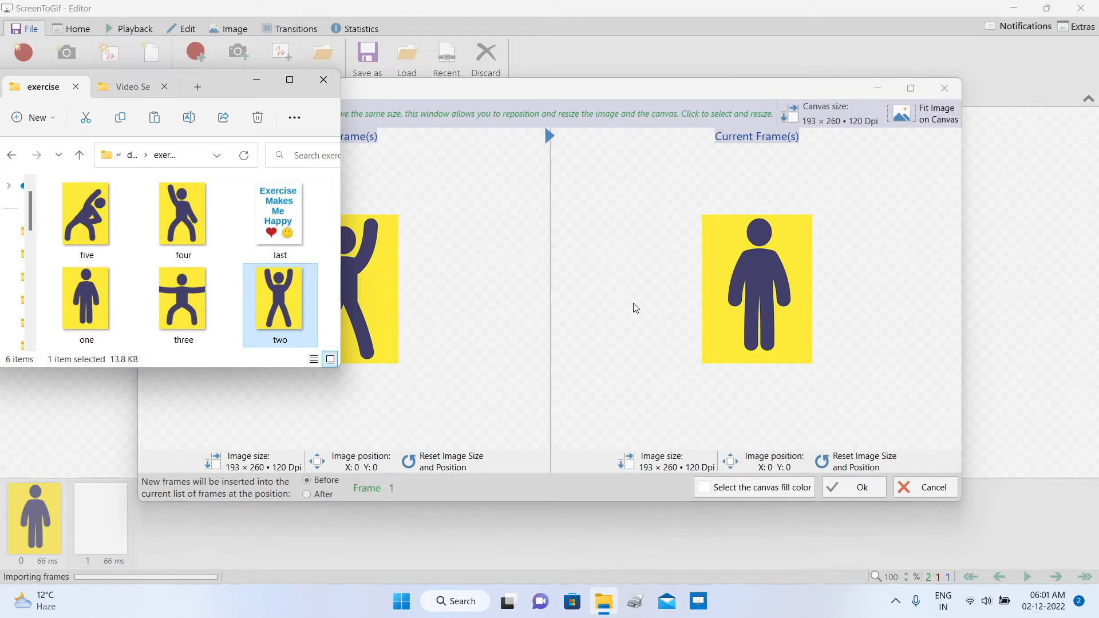
click(860, 489)
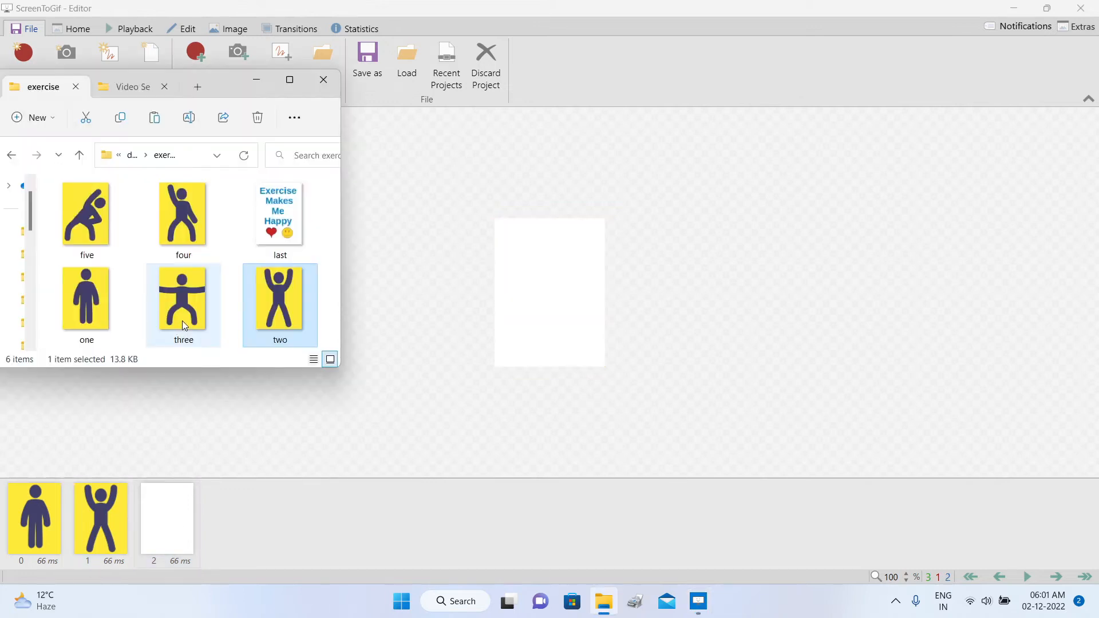
Insert the images three, four, five and last together before the blank frame.
click(181, 321)
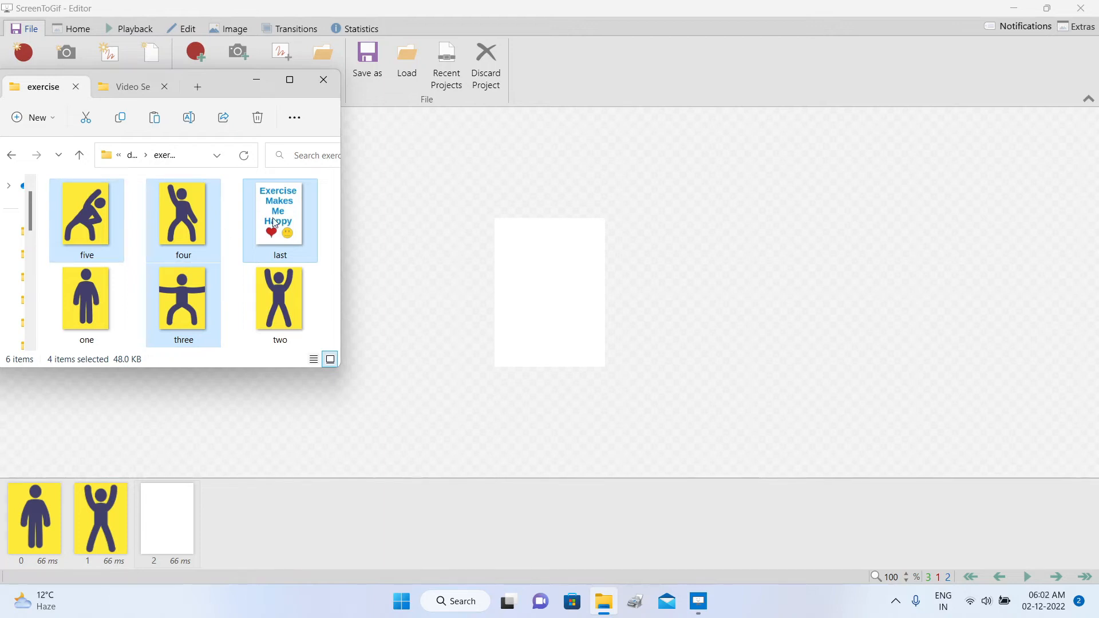
drag(271, 221, 547, 292)
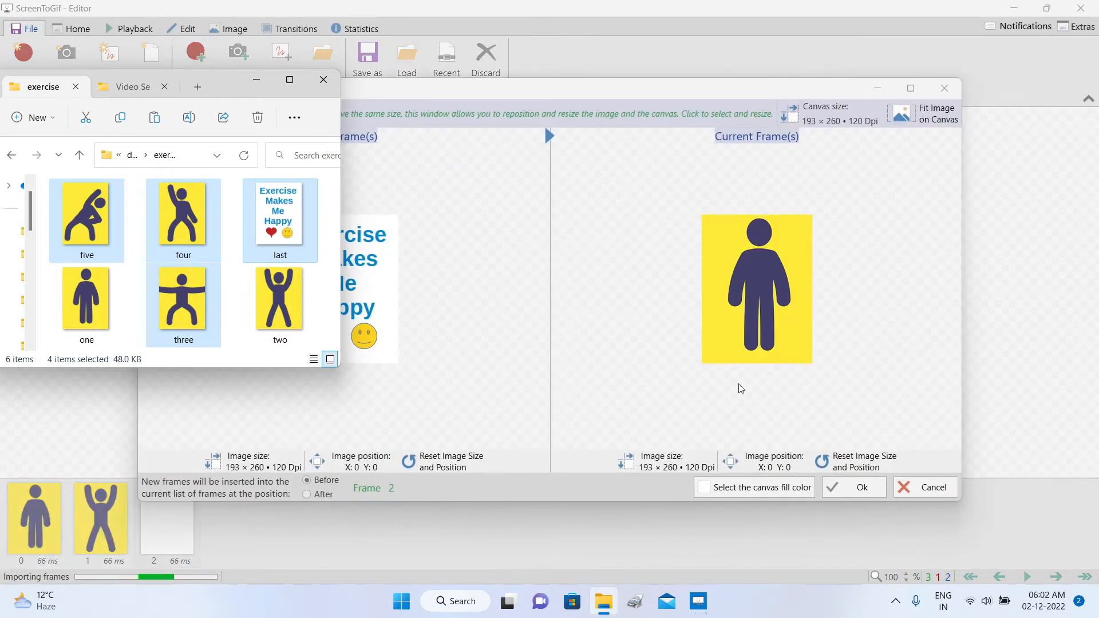
click(849, 491)
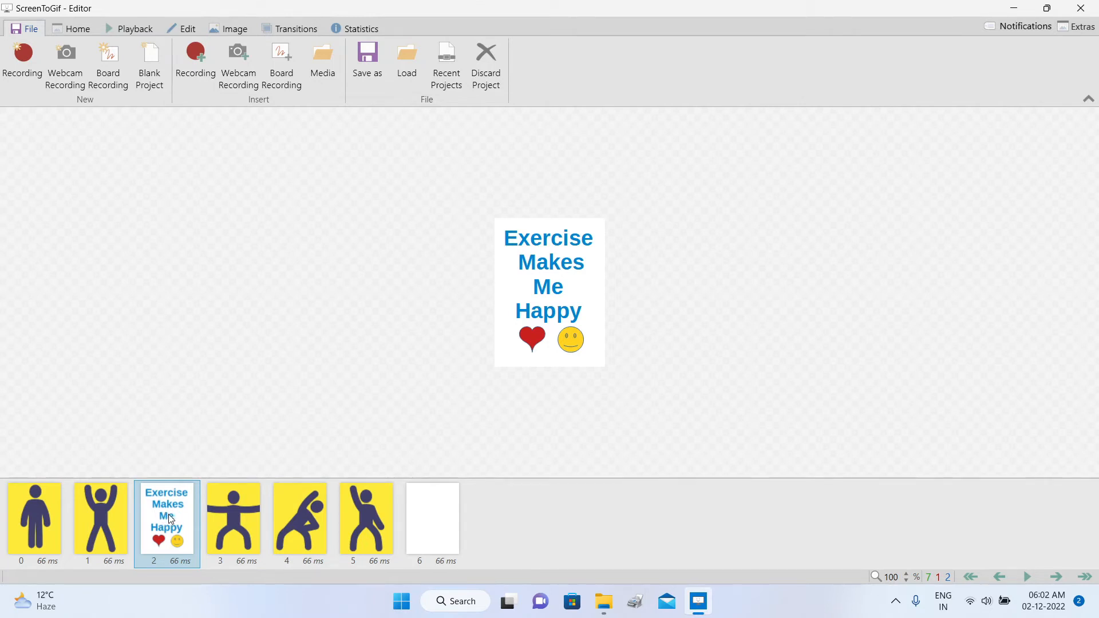
Move the "Exercise Makes Me Happy" frame three positions toward the end, directly before the blank frame.
click(182, 30)
click(403, 56)
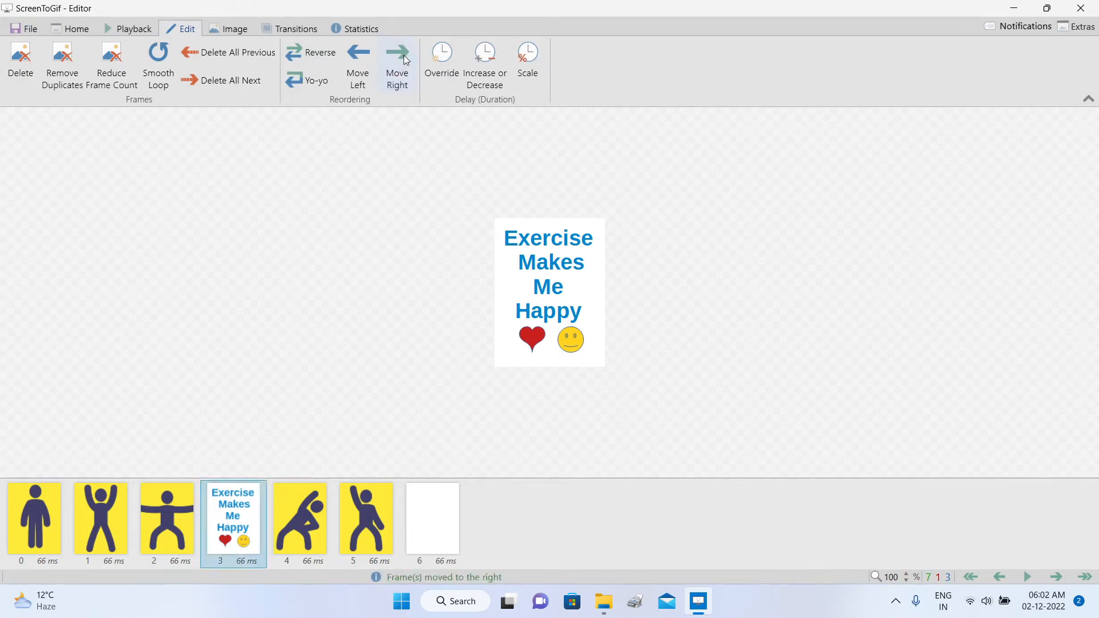
click(405, 54)
click(408, 56)
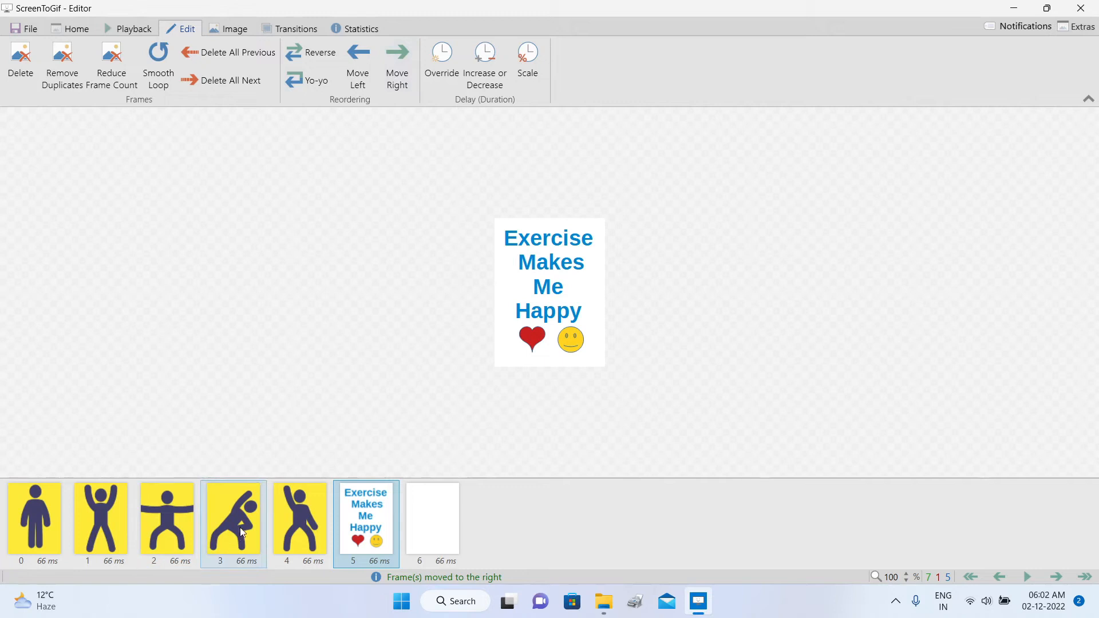
Move the frame with outstretched arms two positions toward the end, directly before the "Exercise Makes Me Happy" frame.
ctrl+click(297, 529)
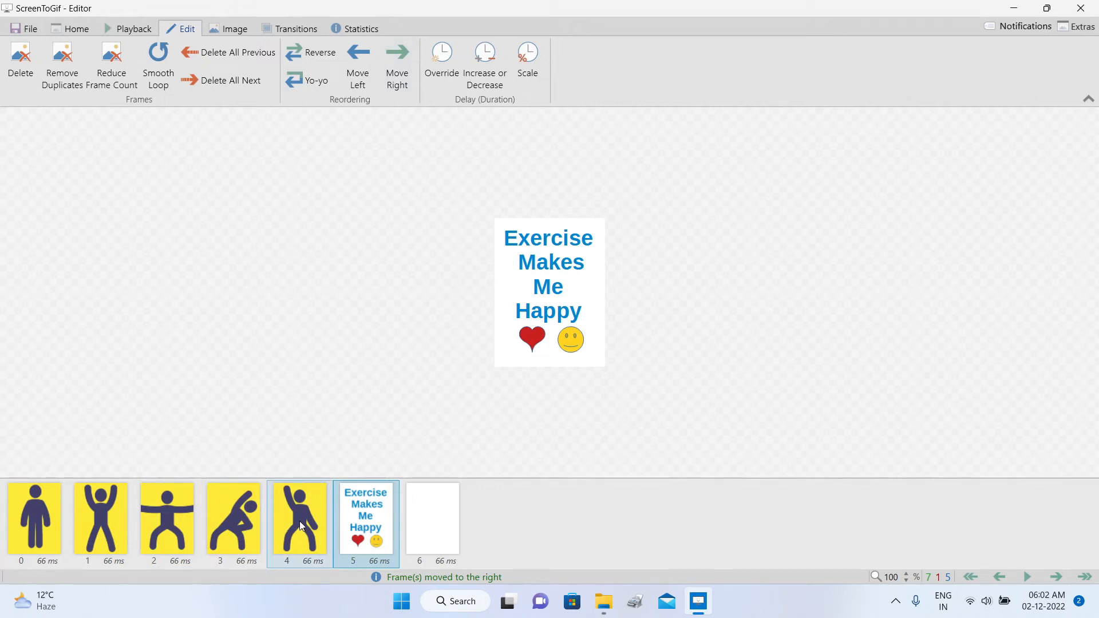
click(181, 513)
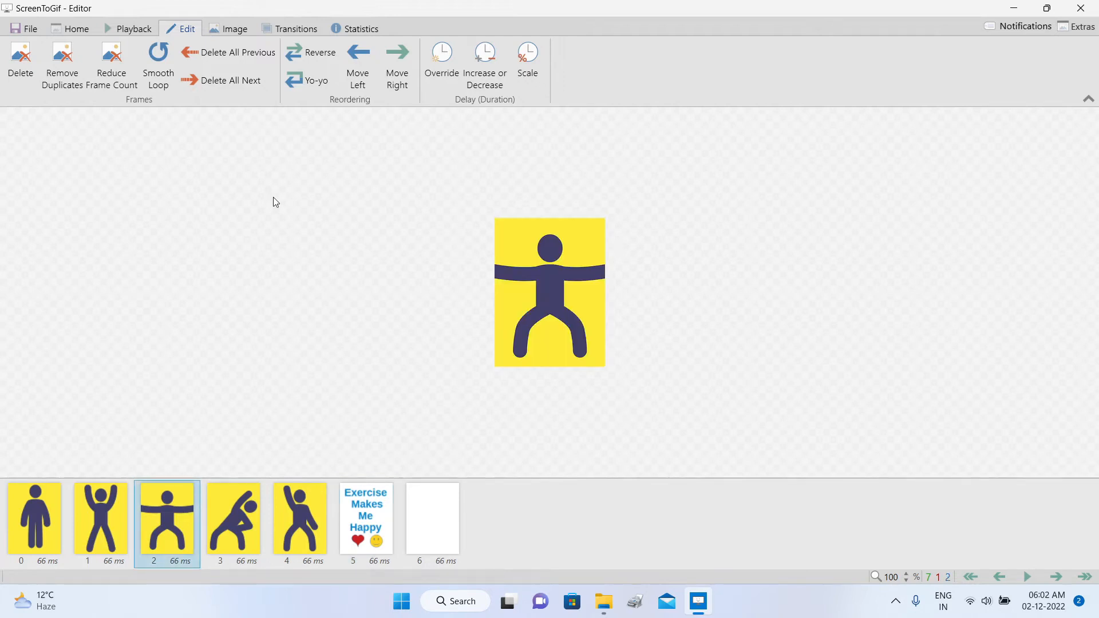
click(393, 64)
click(393, 65)
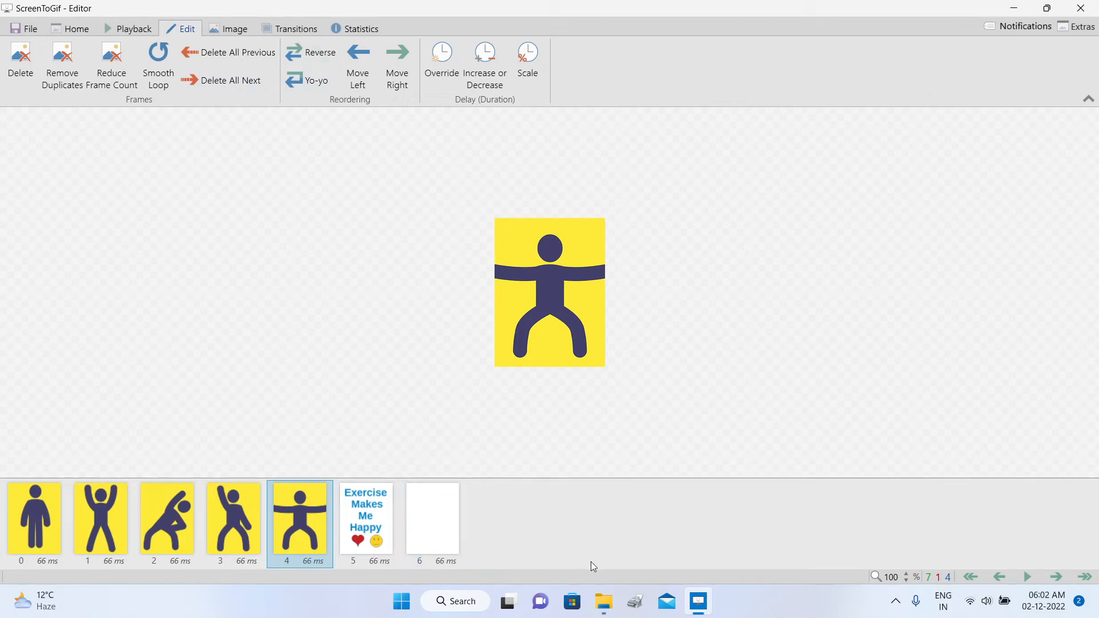
Compare the frame order with the images in the exercise folder, and preview the animation.
click(605, 611)
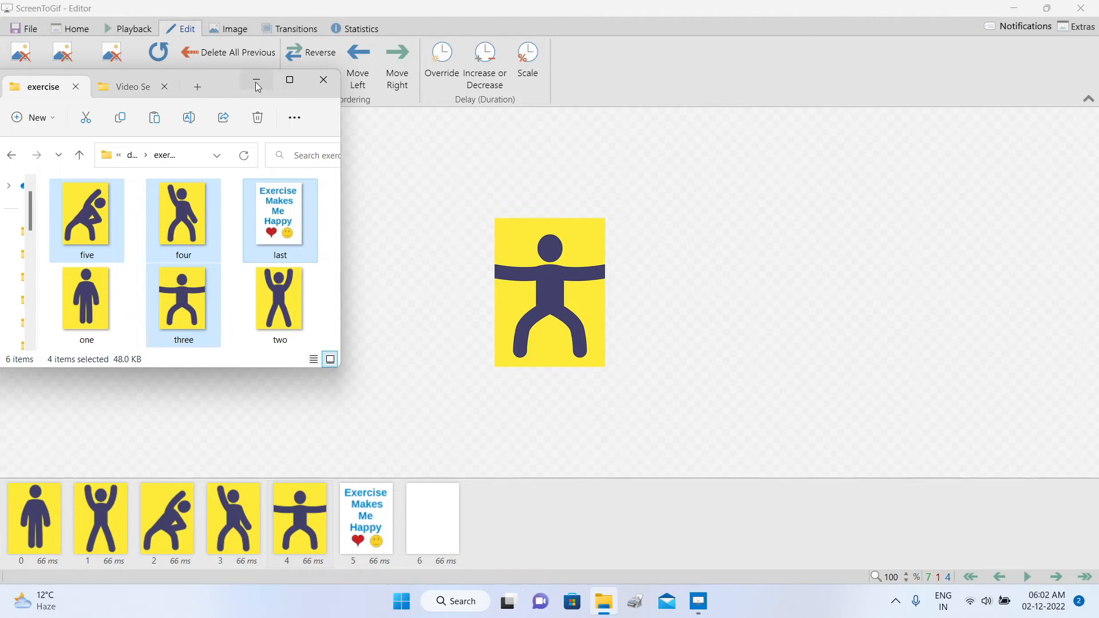
click(390, 171)
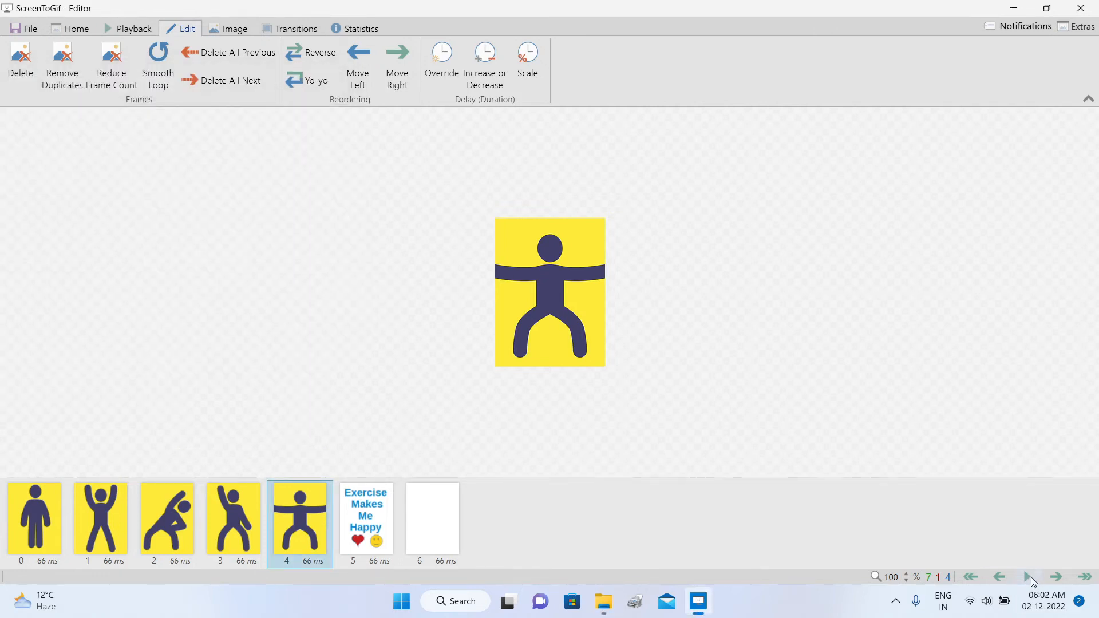
click(1030, 577)
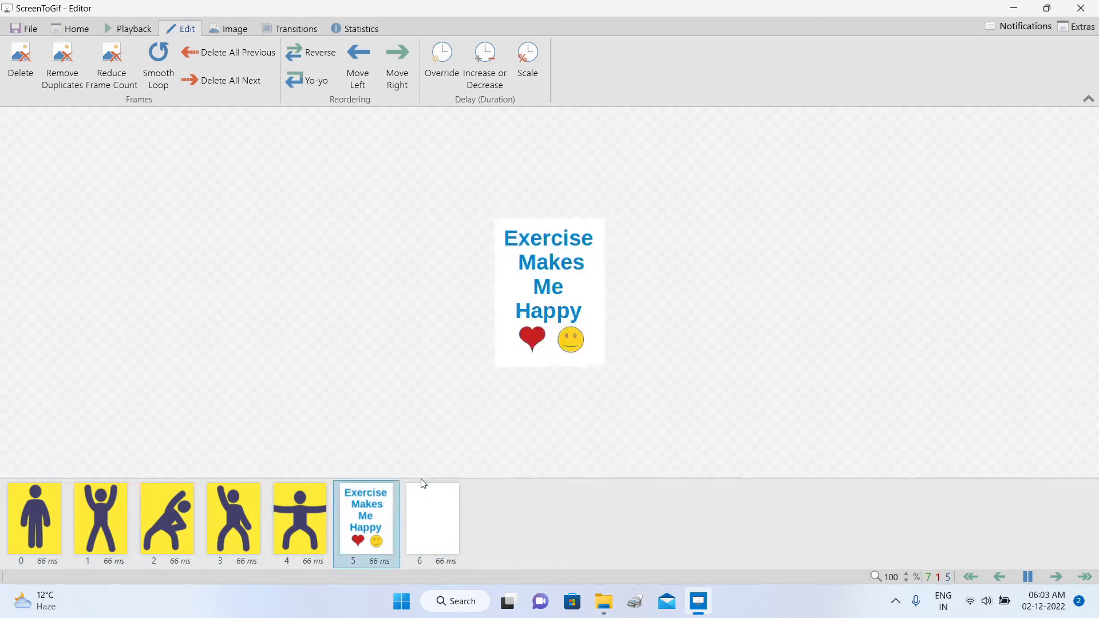
click(1024, 570)
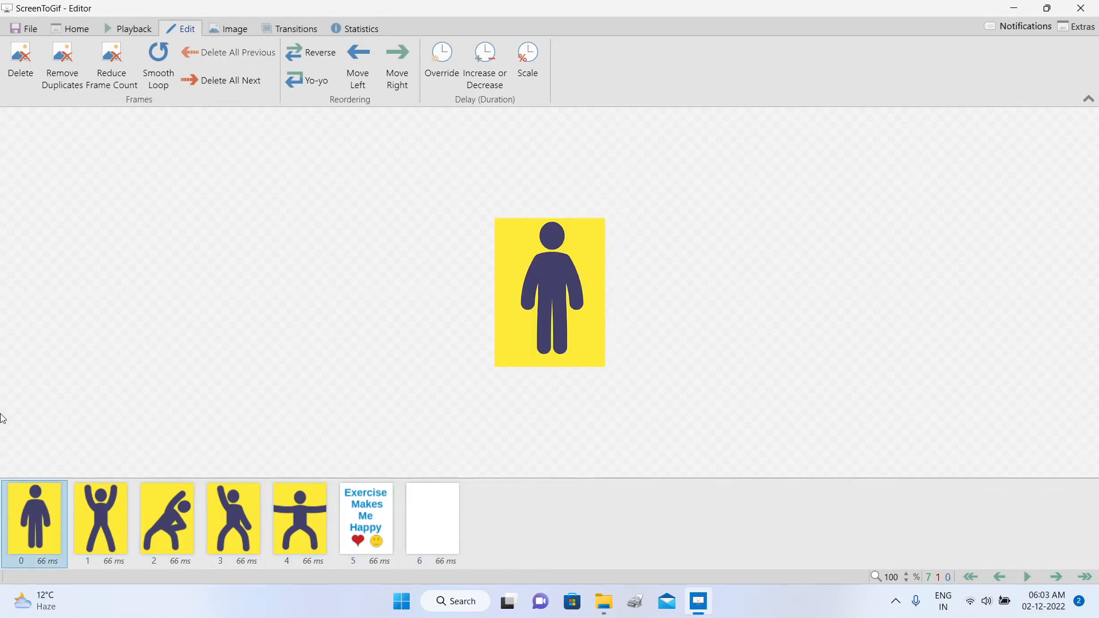
Override the delay of all frames with 300 ms and preview the animation.
click(65, 39)
click(357, 91)
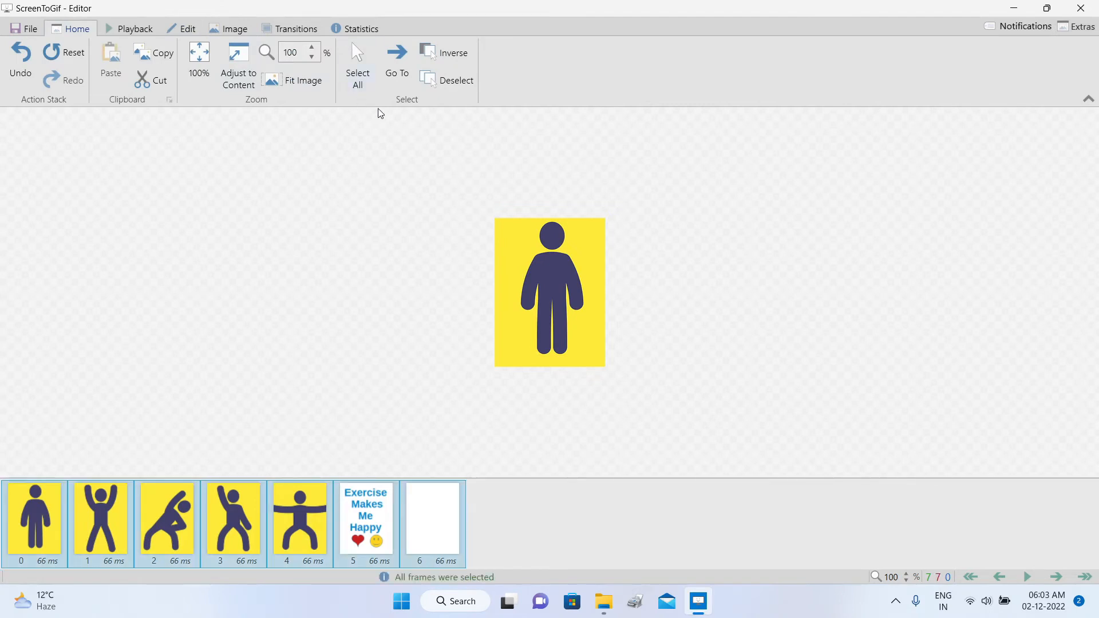
click(187, 32)
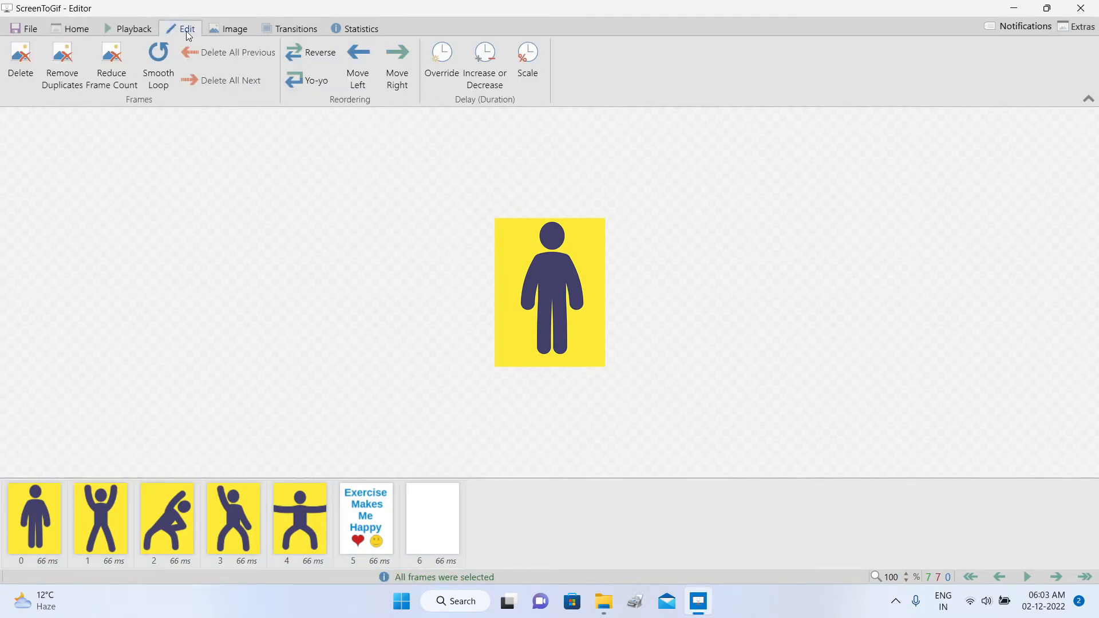
click(441, 64)
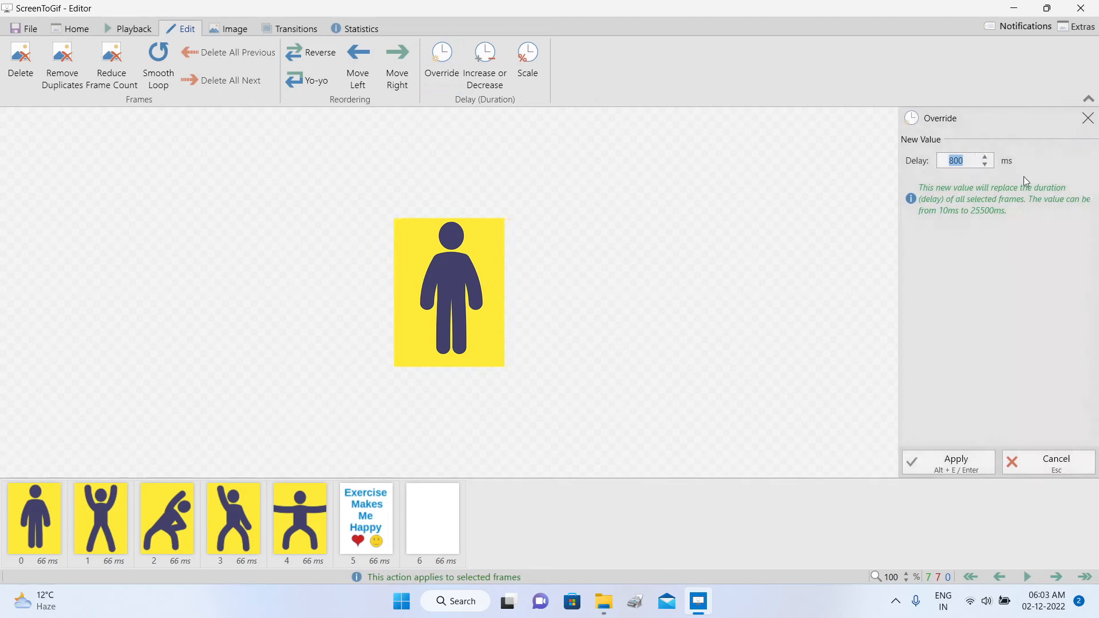
text(30)
click(953, 463)
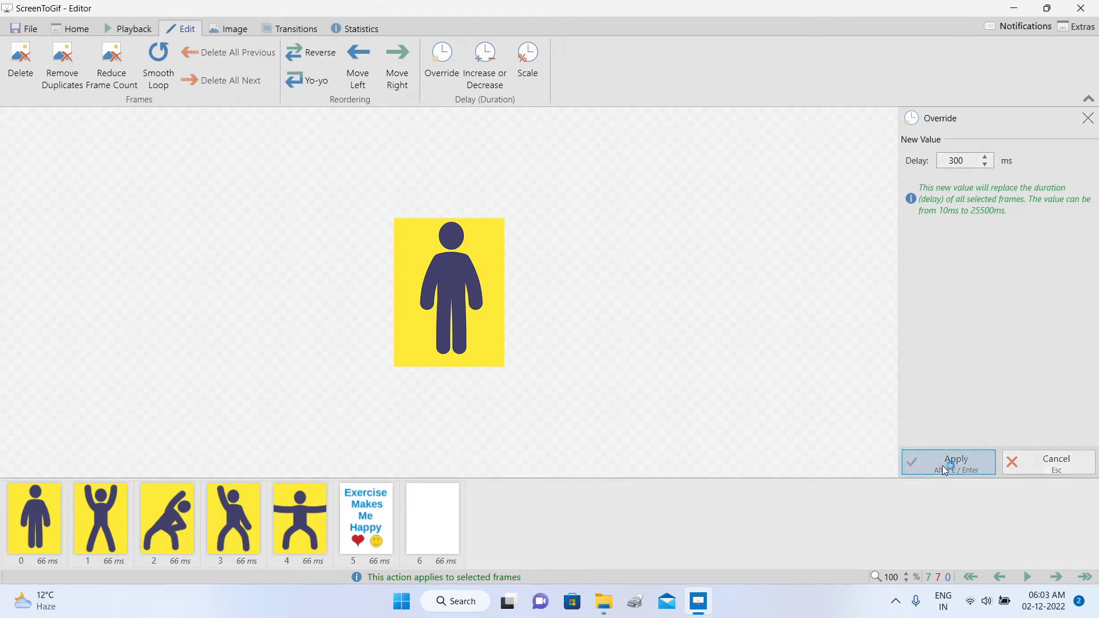
click(1028, 577)
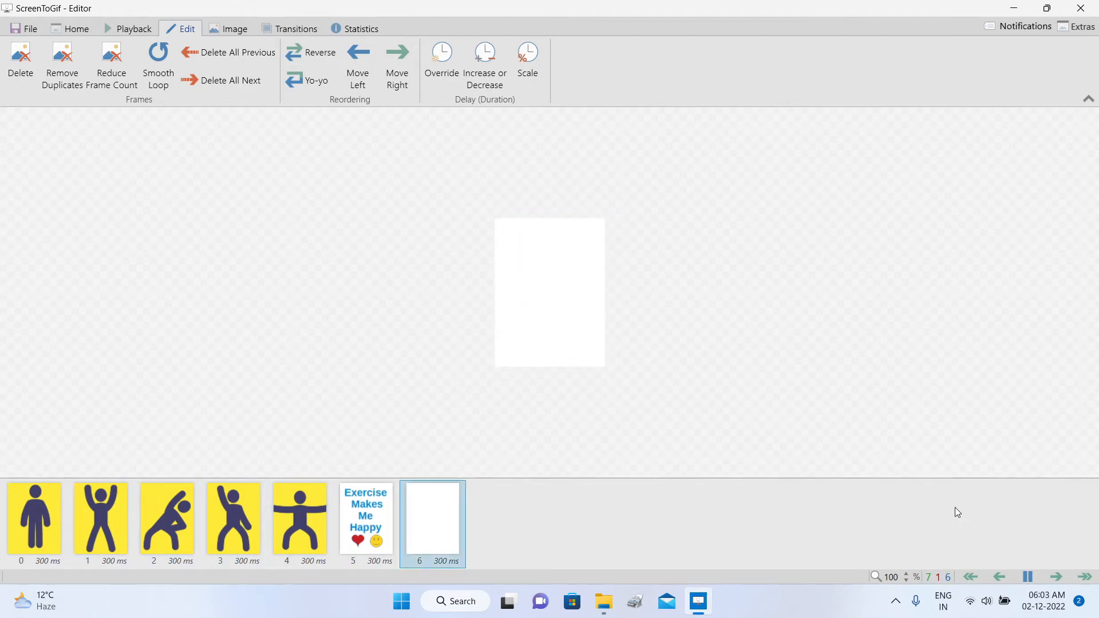
click(432, 519)
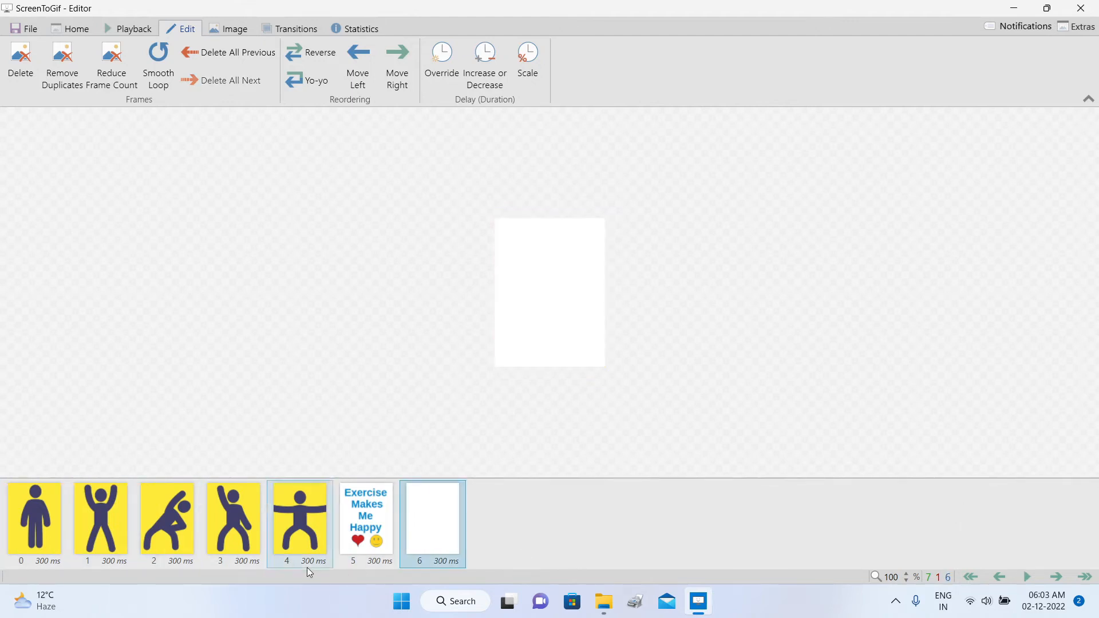
Override the delay of the "Exercise Makes Me Happy" frame with 800 ms and preview the animation.
click(379, 528)
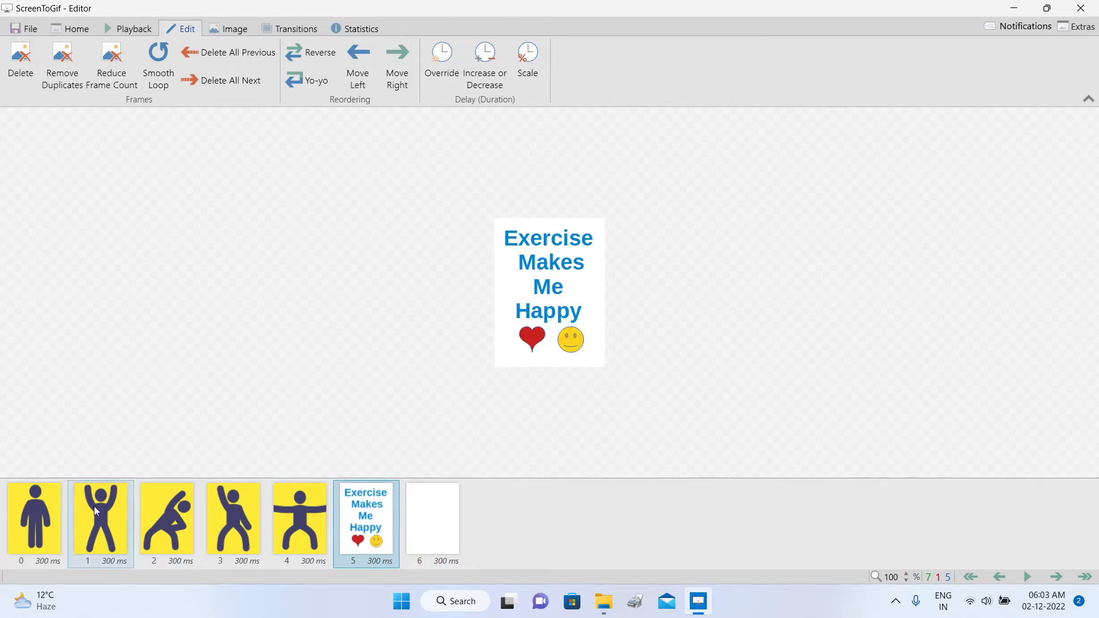
click(442, 69)
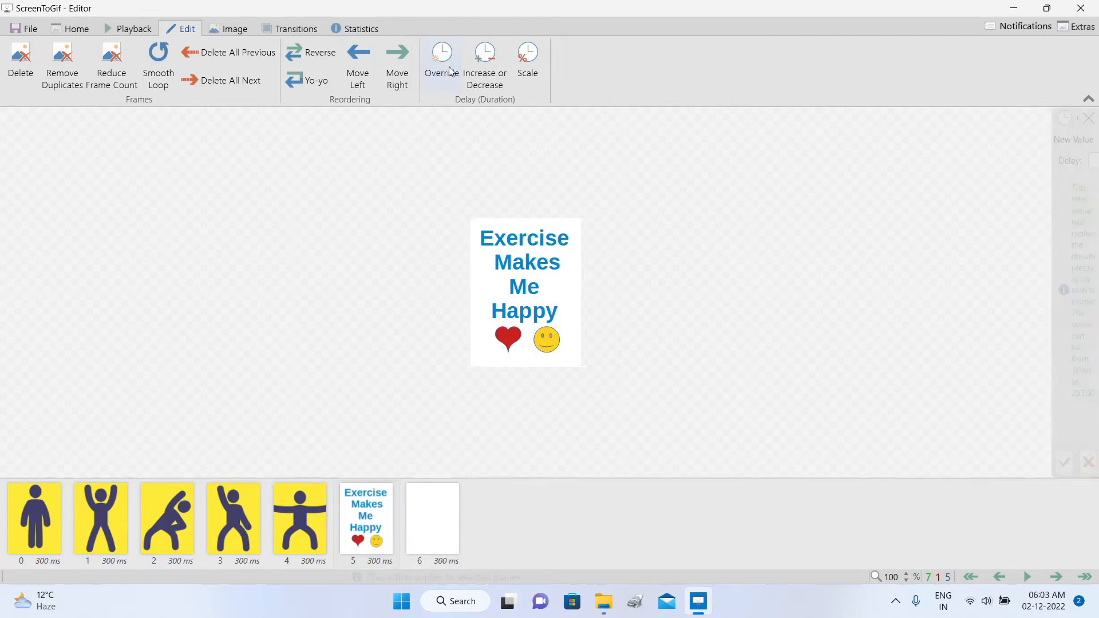
text(800)
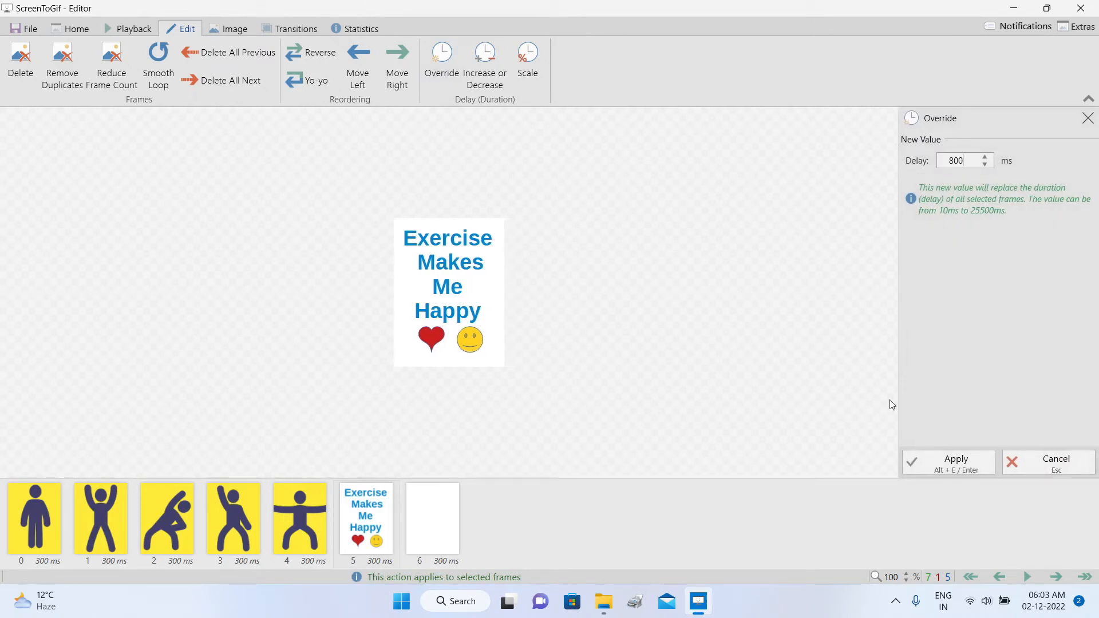
click(948, 458)
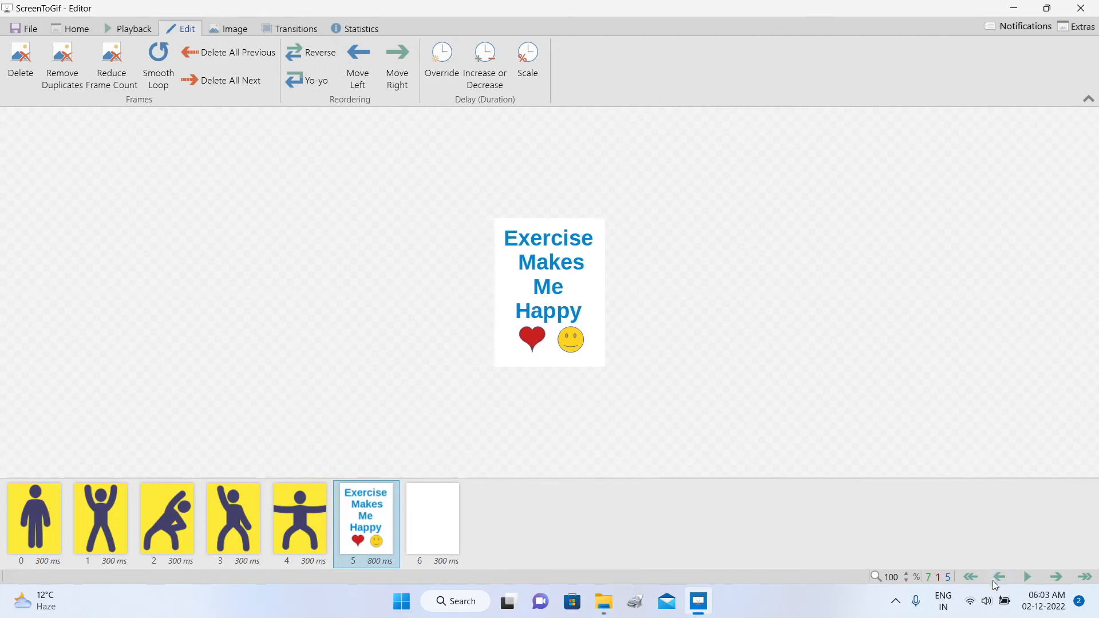
click(1027, 578)
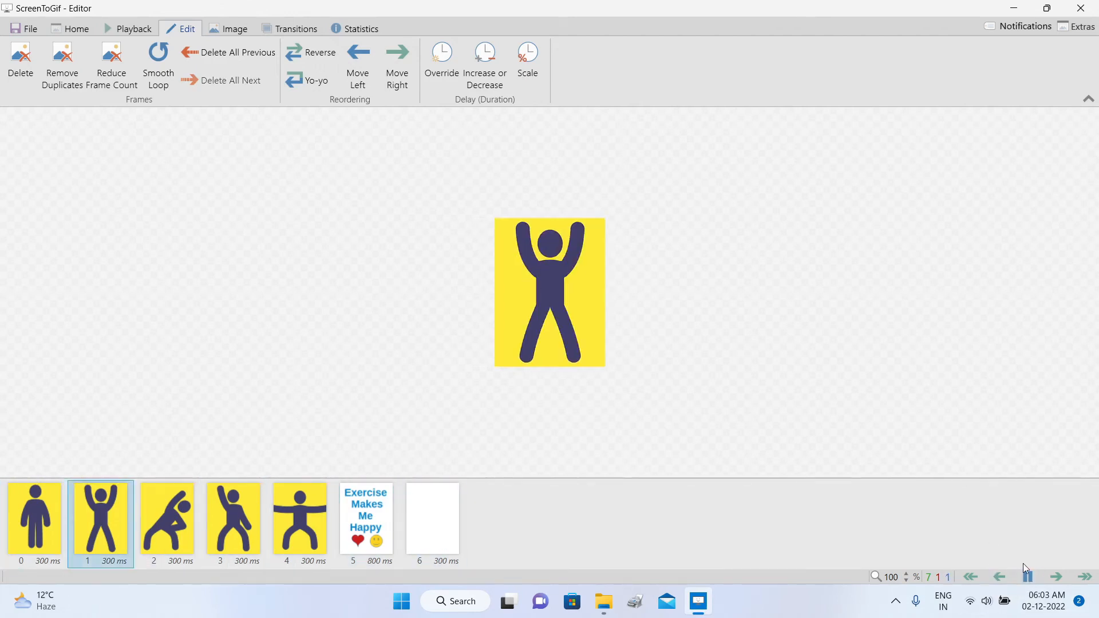
click(1027, 576)
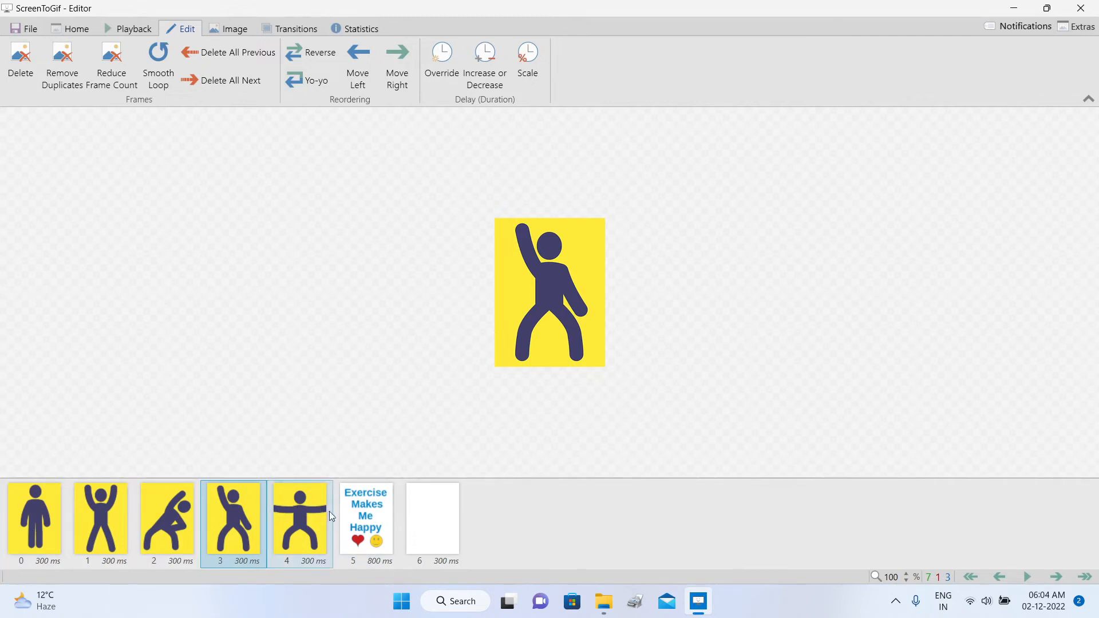
Delete the blank frame at the end of the animation and preview the remaining frames.
click(441, 526)
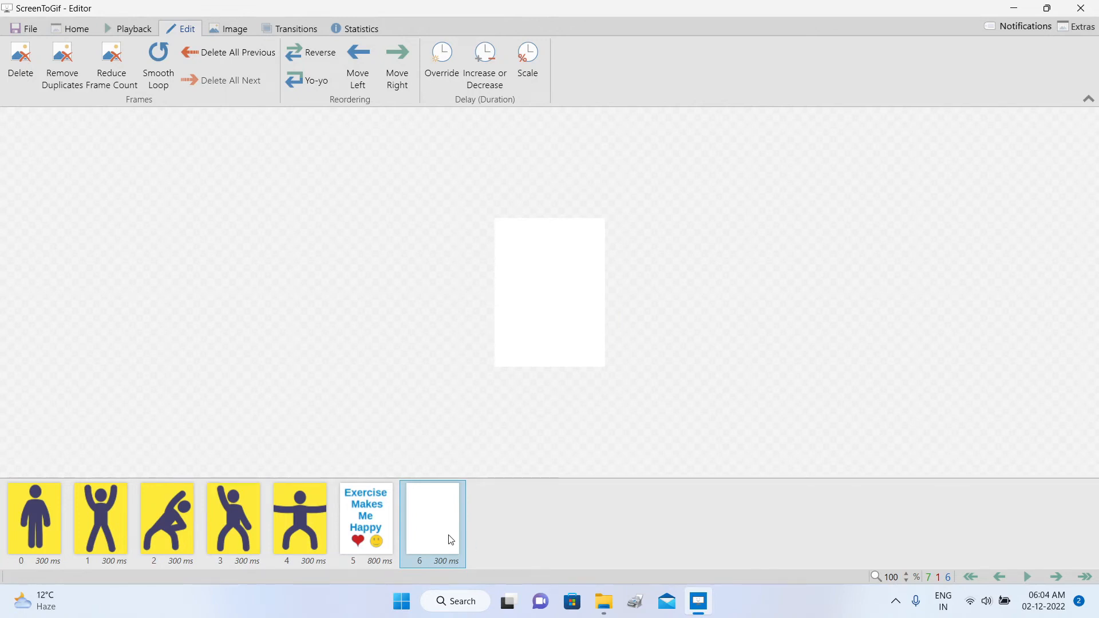
key(Delete)
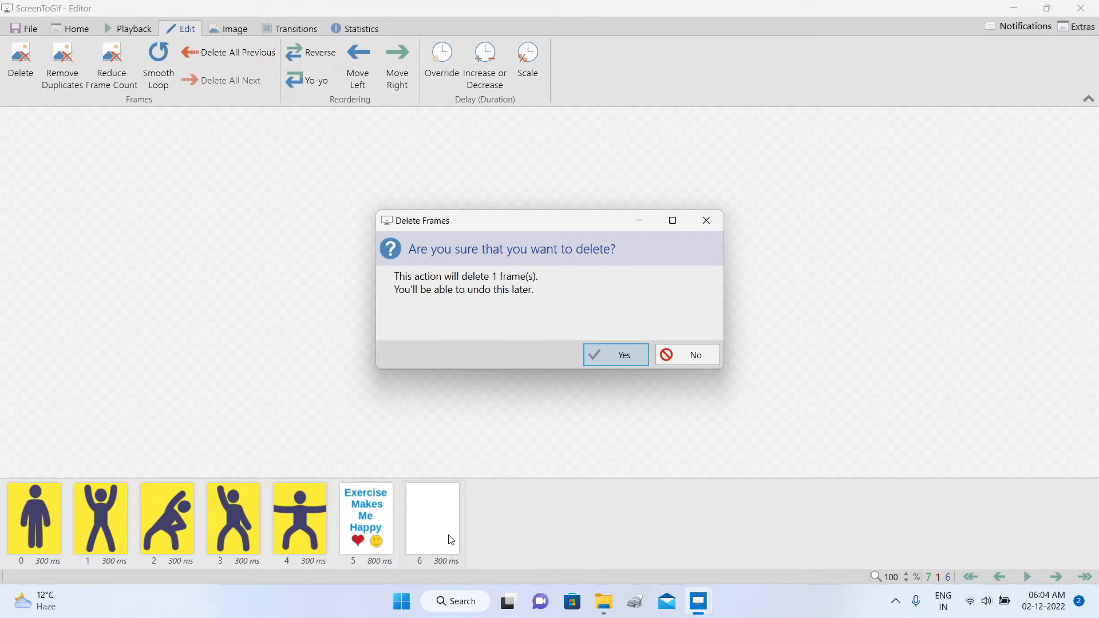
click(624, 356)
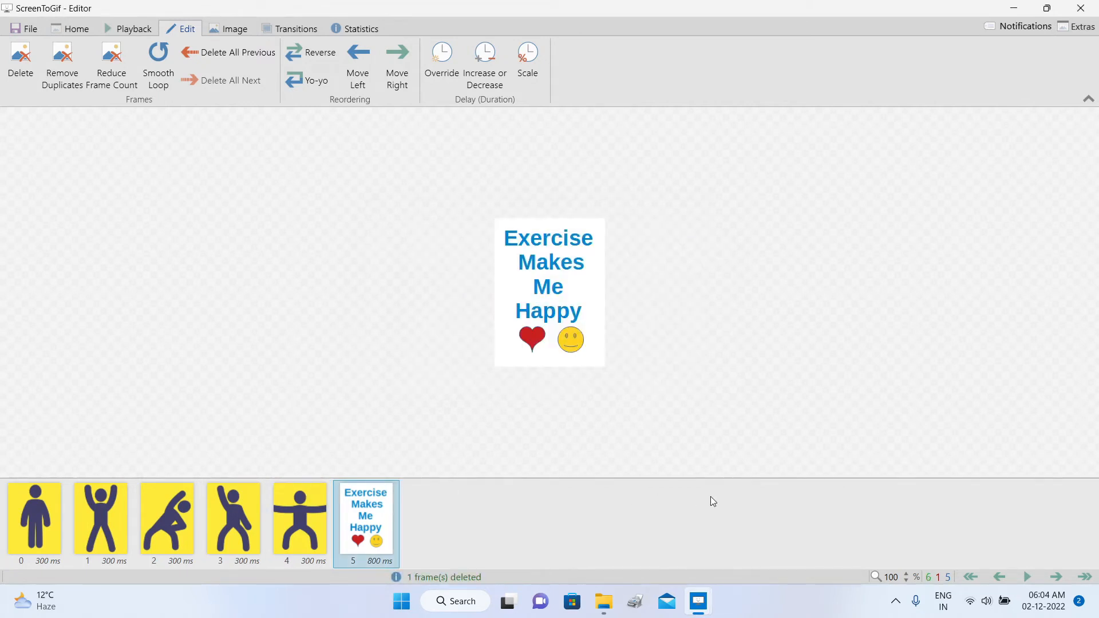
click(1025, 575)
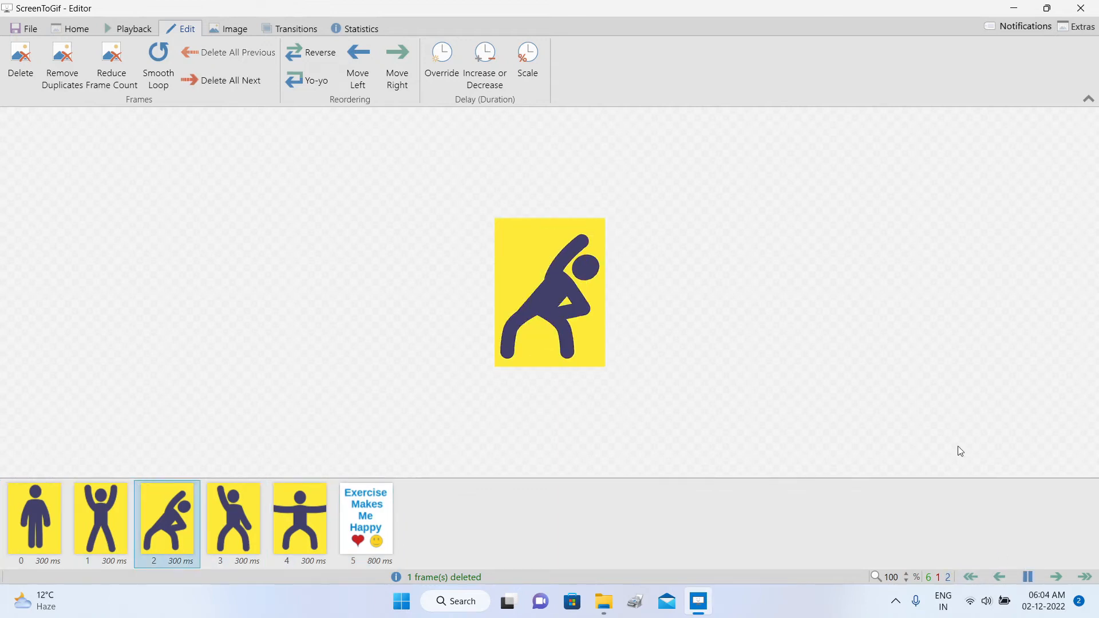
click(1027, 577)
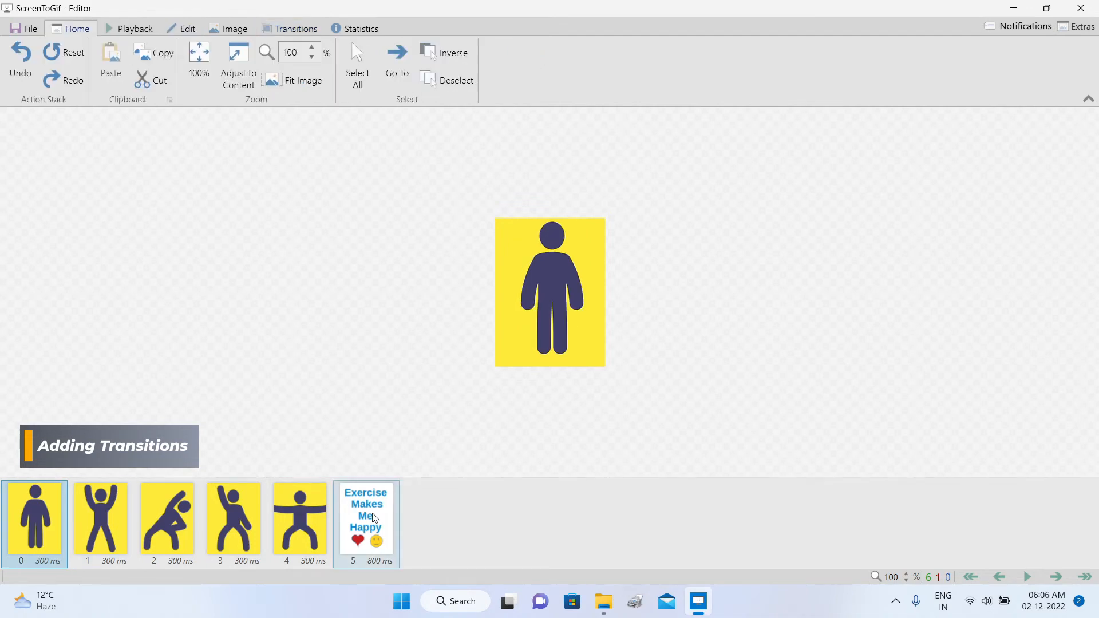
Add a four-frame Slide transition from the "Exercise Makes Me Happy" frame back to the first frame, and preview the animation.
click(373, 518)
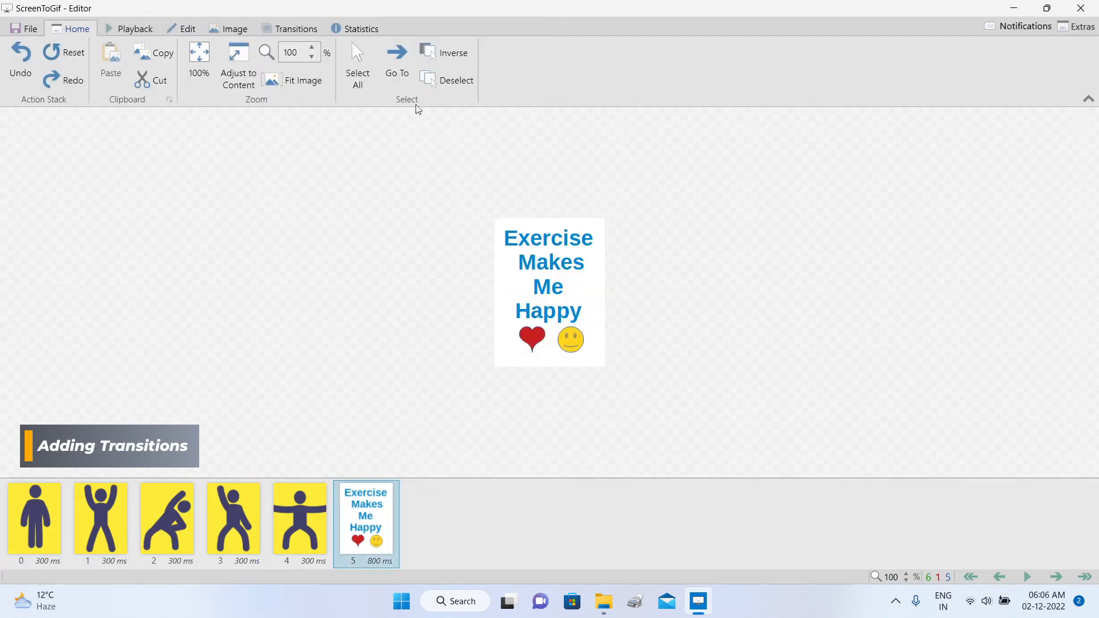
click(290, 28)
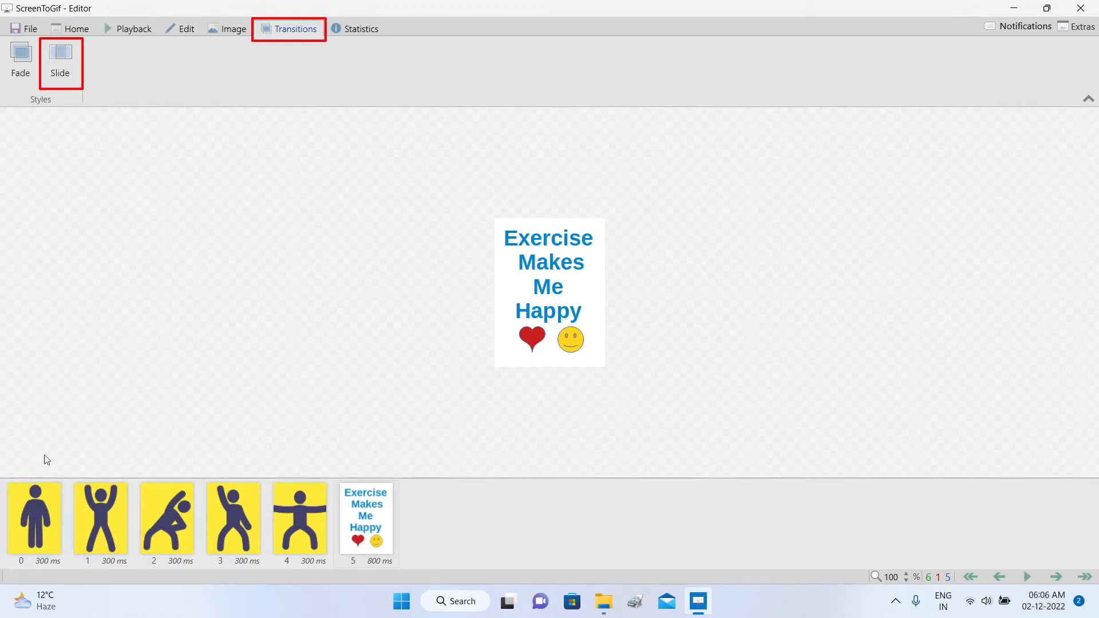
click(61, 60)
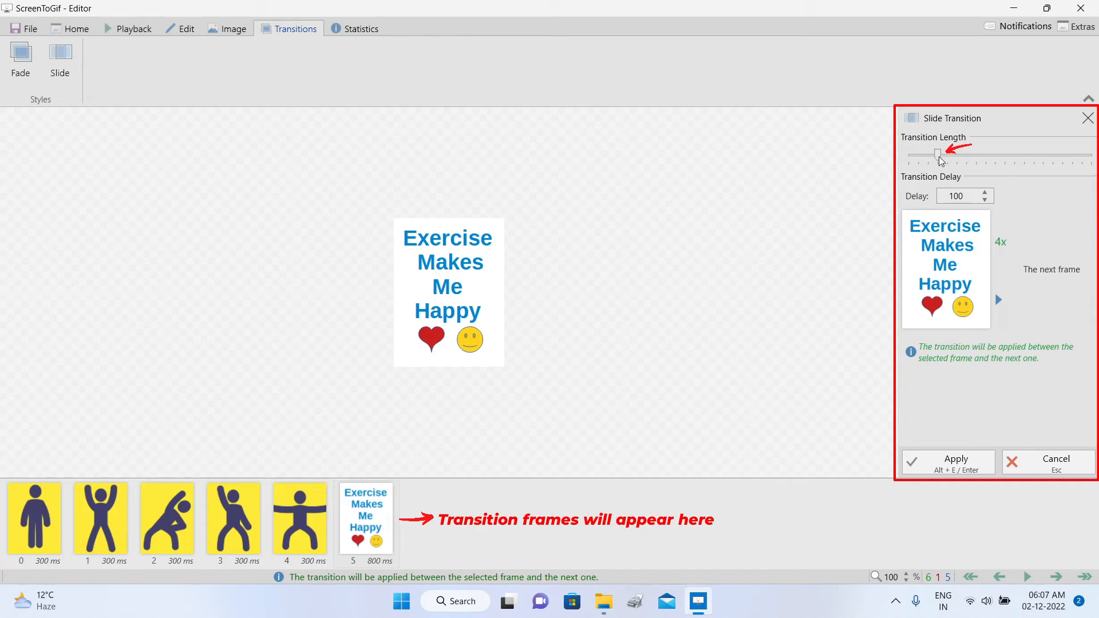
mouse_move(939, 159)
mouse_down()
mouse_move(967, 160)
mouse_move(910, 160)
mouse_move(940, 164)
mouse_up()
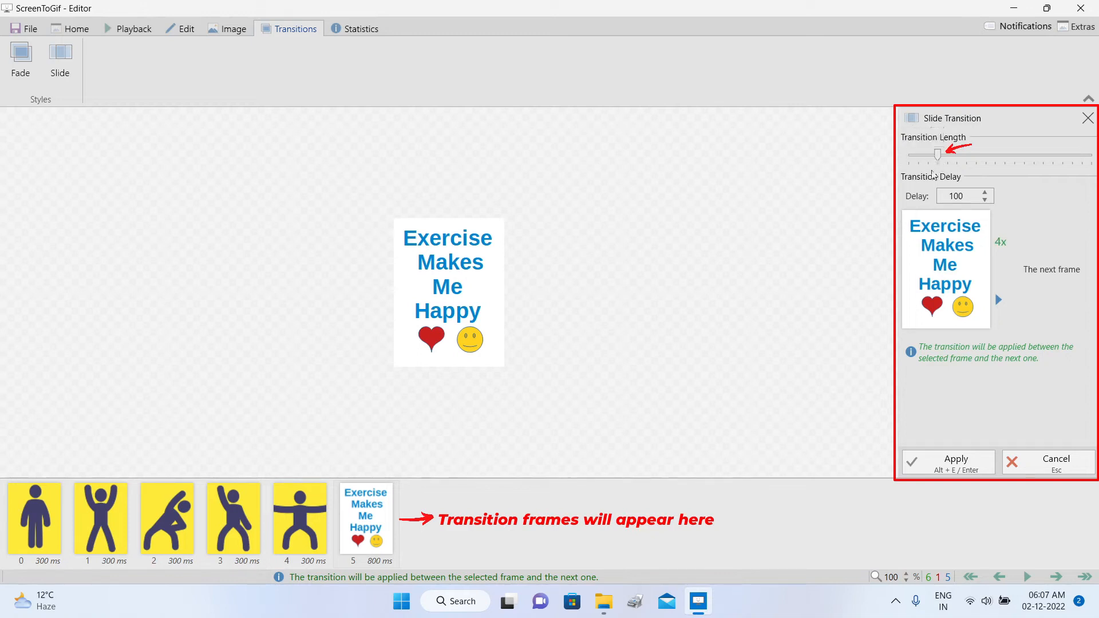
click(955, 467)
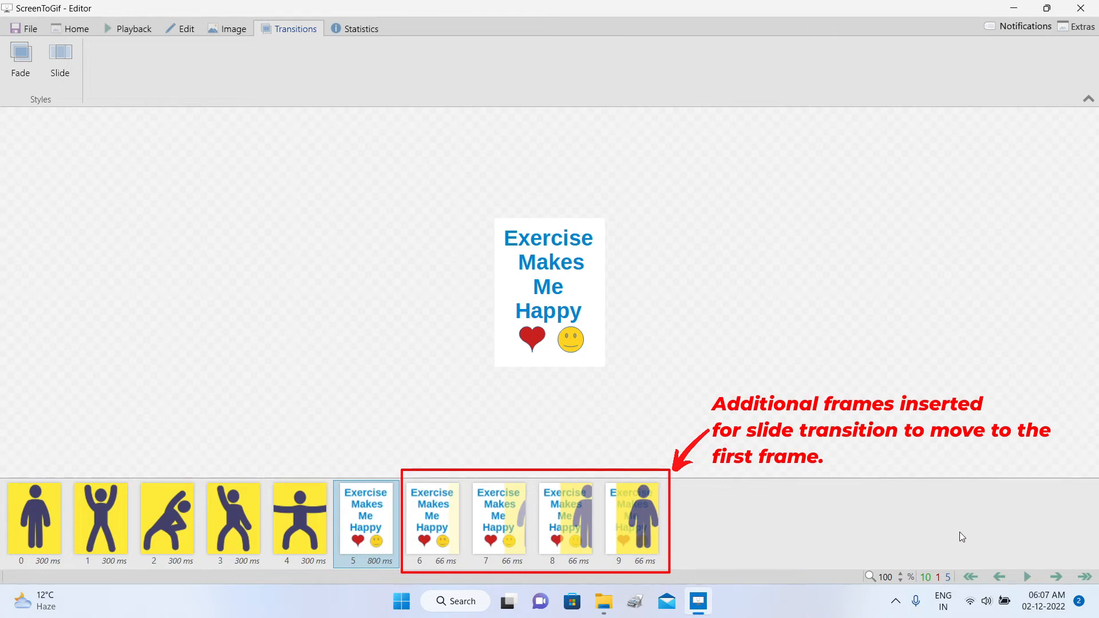
click(1025, 577)
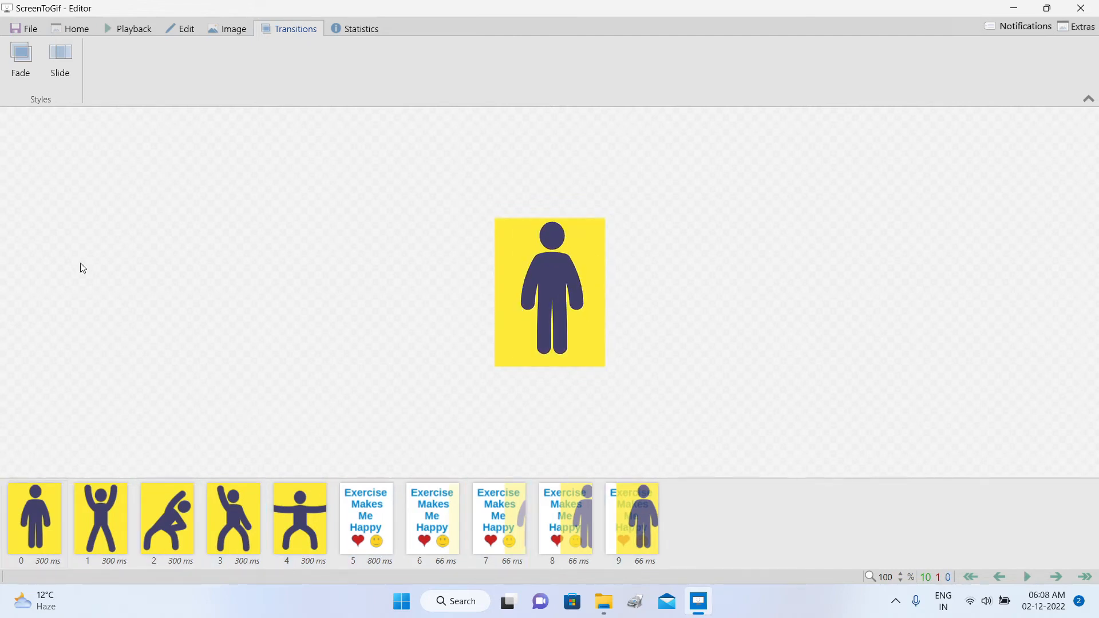
Open the export settings for the animation and set the GIF file name to excercise.
click(36, 30)
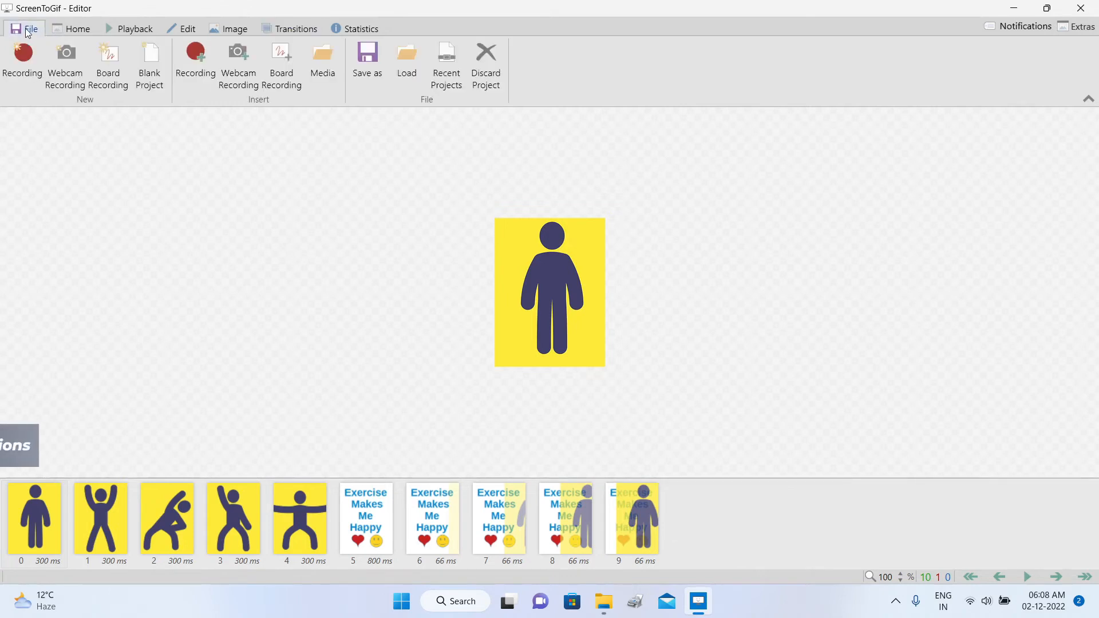
click(367, 64)
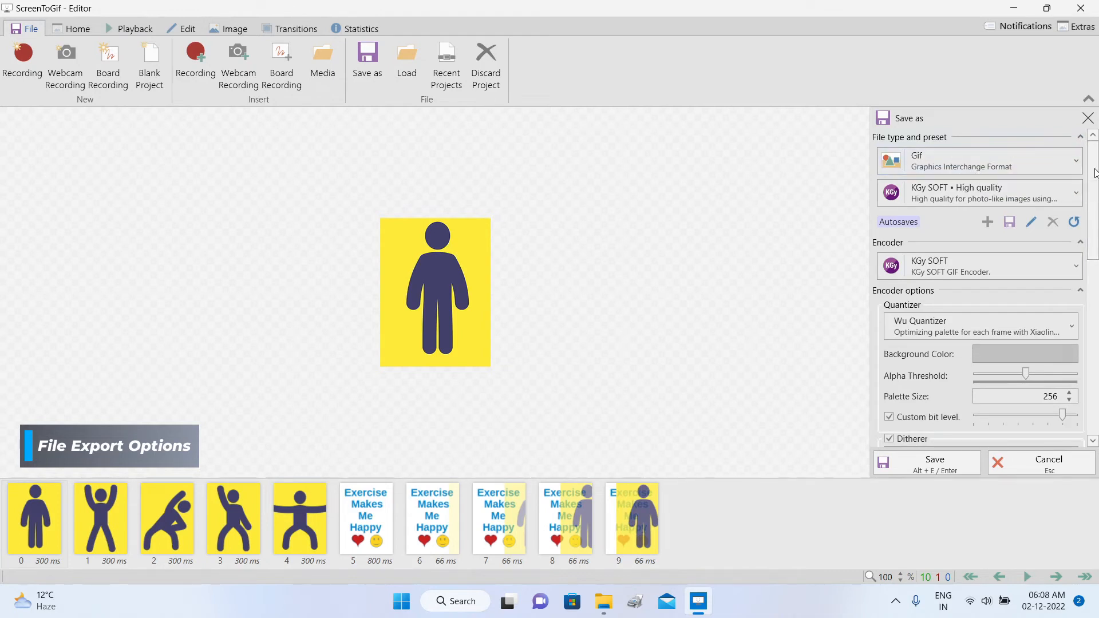
drag(1097, 168, 1096, 365)
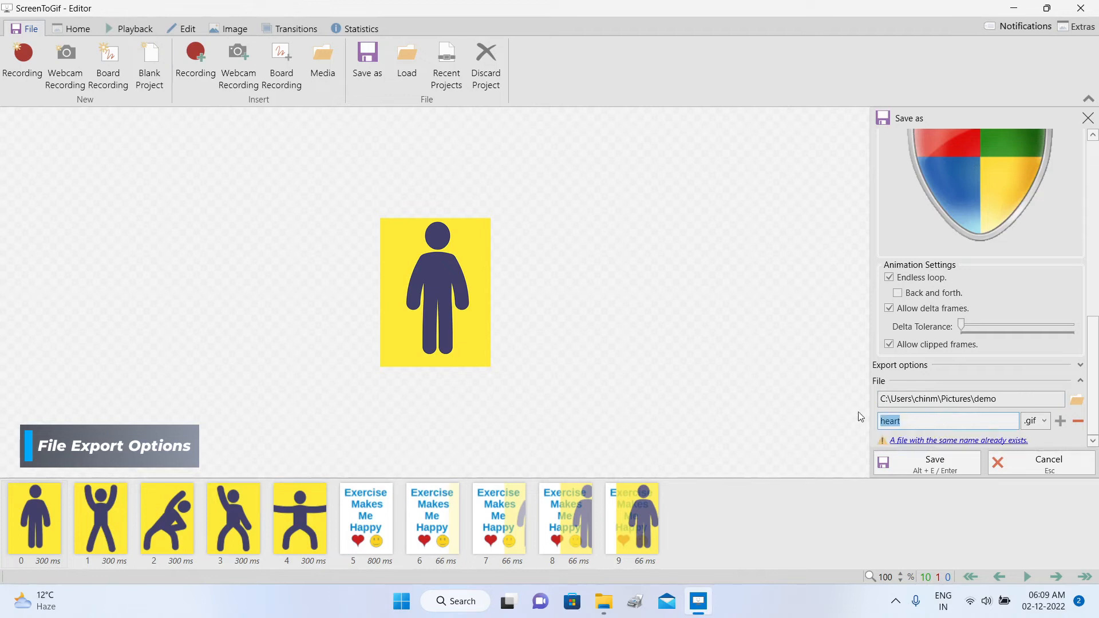
text(excercise)
scroll(922, 372, up, 1)
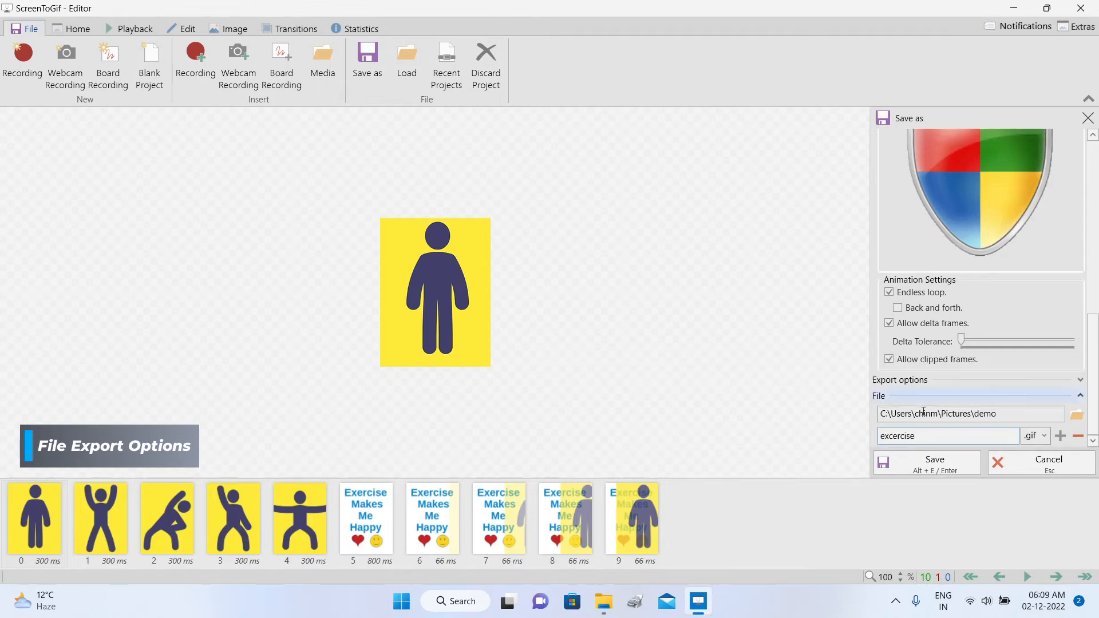
Review the available export file types and save the animation as a ScreenToGif project named demo in the Saved Pictures folder.
drag(1094, 365, 1093, 188)
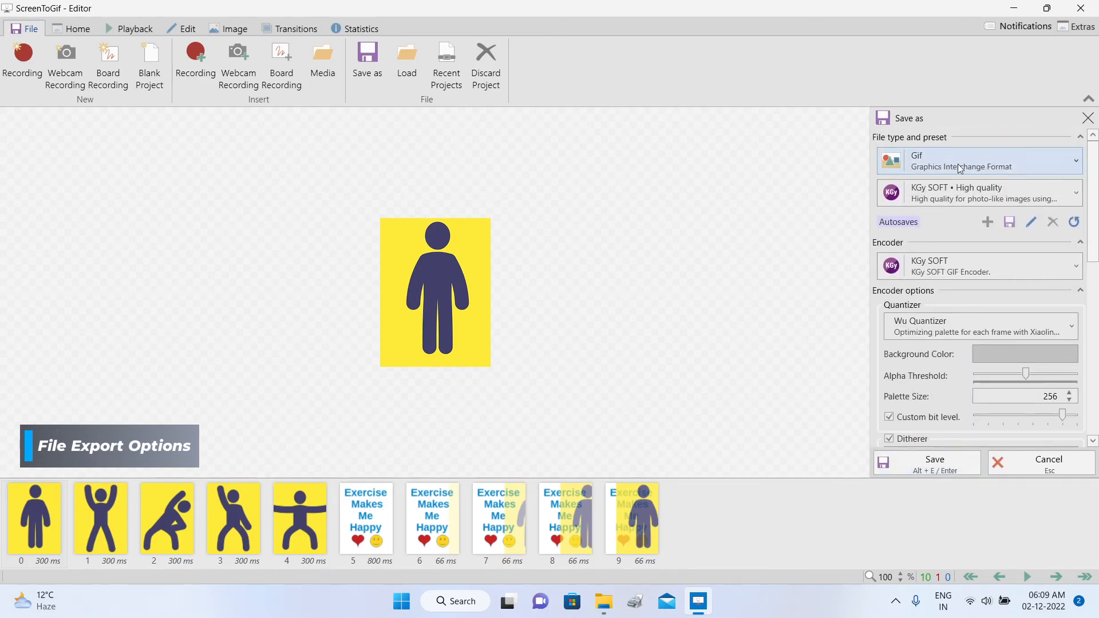
click(1076, 165)
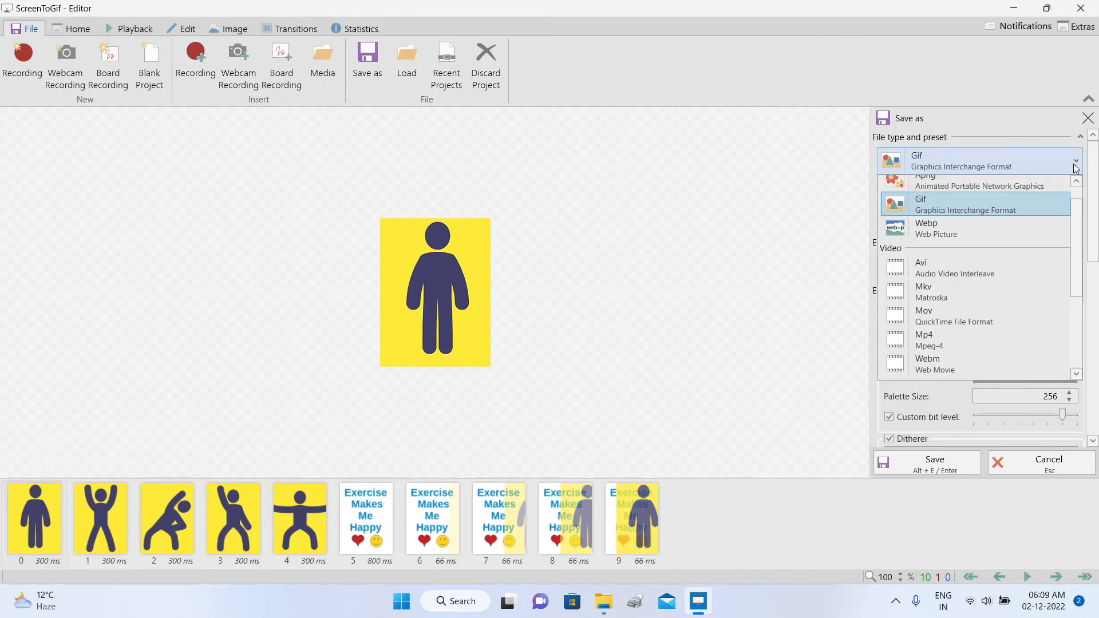
scroll(1077, 225, up, 1)
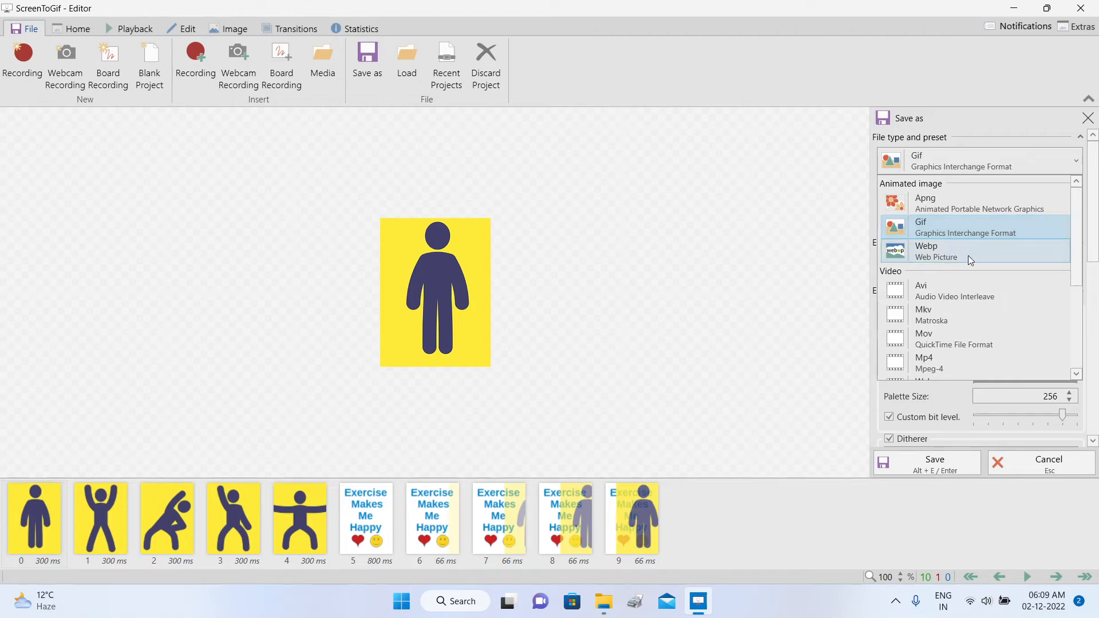
scroll(1084, 269, down, 2)
drag(1083, 269, 1085, 286)
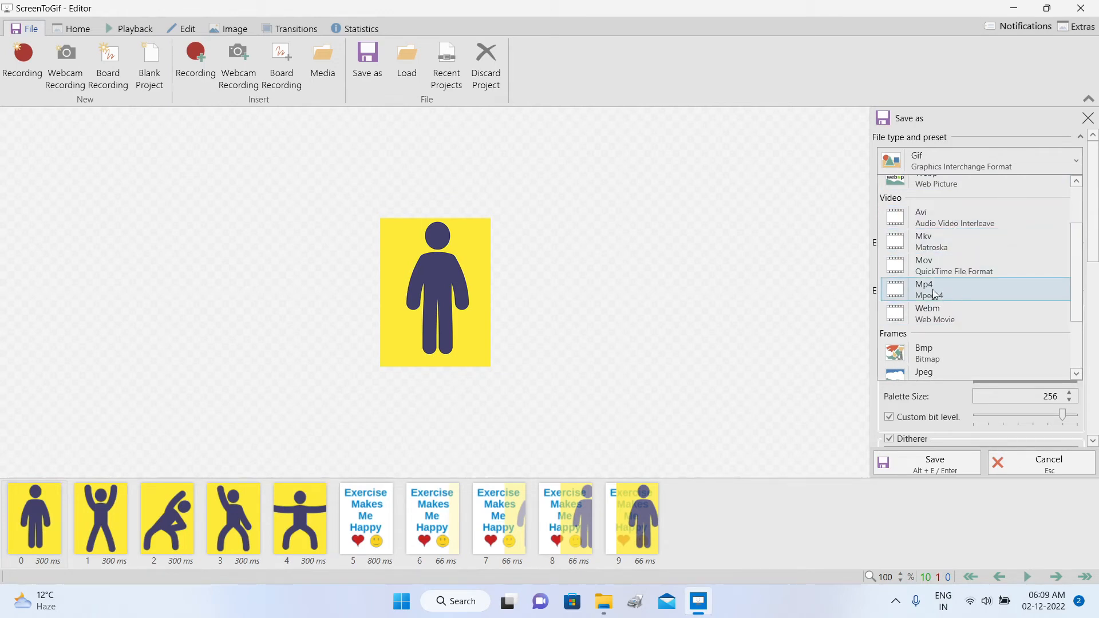
drag(1080, 302, 1088, 352)
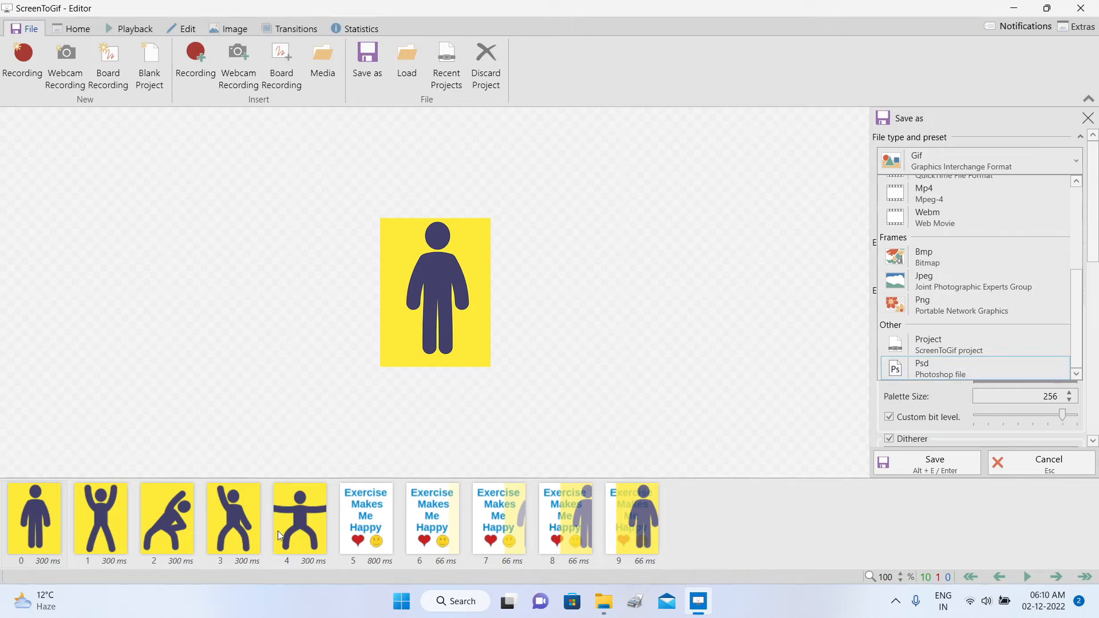
click(999, 350)
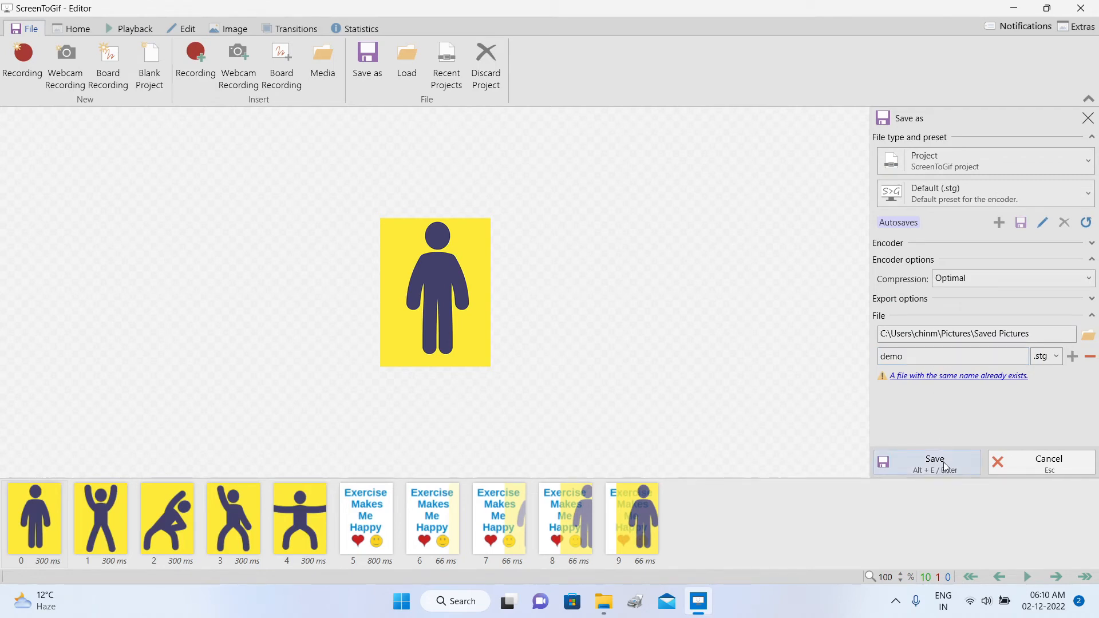
click(942, 464)
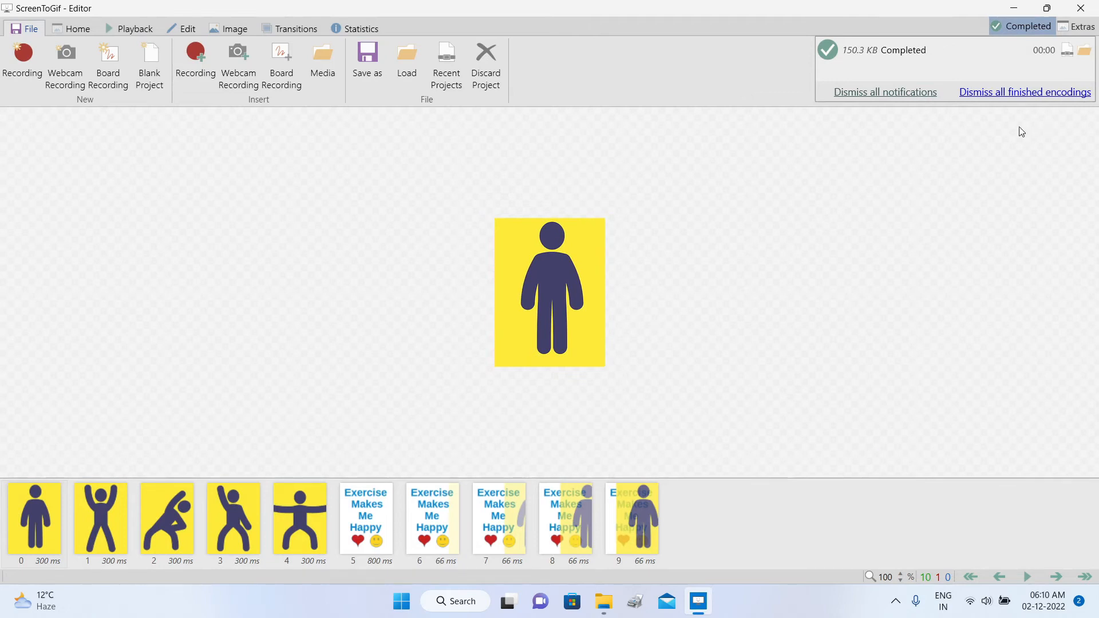
Export the animation in Gif format as excercise.gif to the demo folder, using the KGy SOFT High quality preset.
click(367, 56)
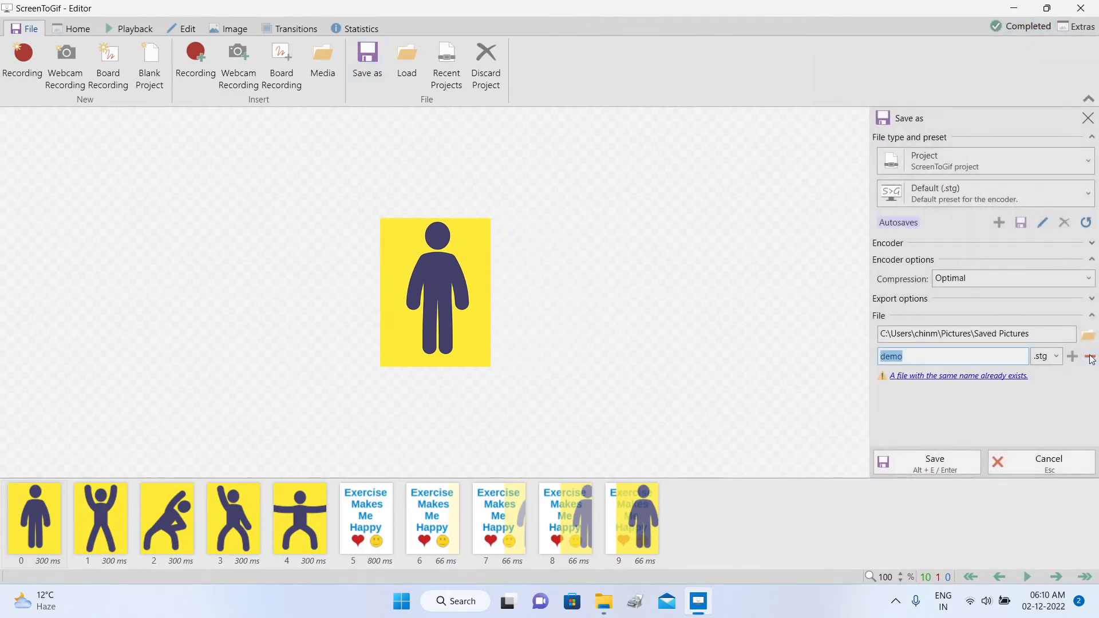
click(1053, 162)
click(957, 232)
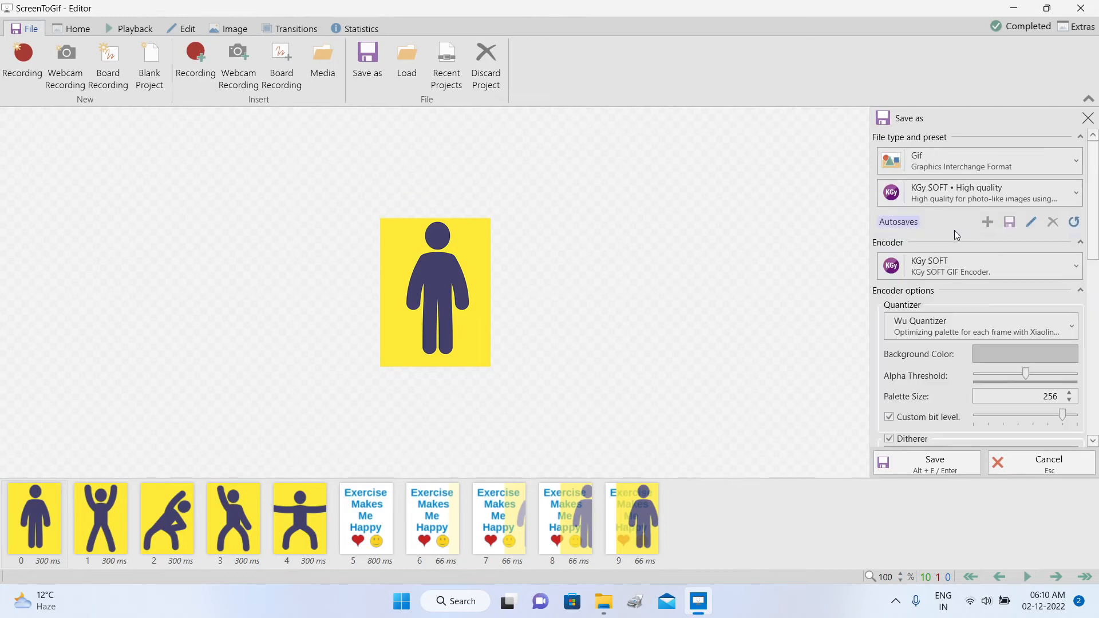
scroll(1081, 243, down, 10)
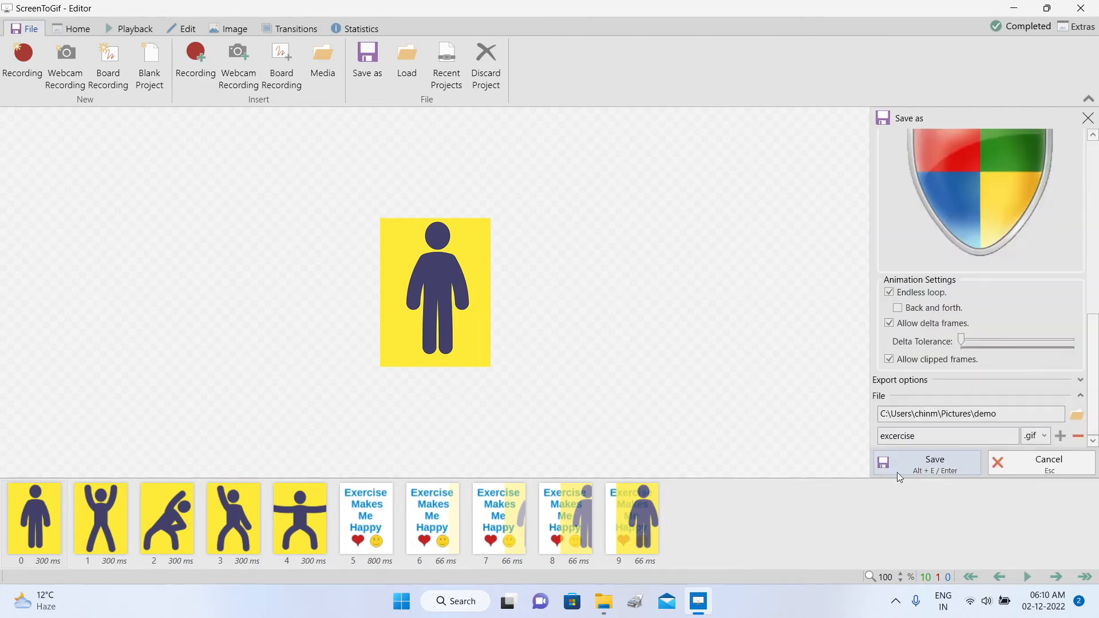
click(889, 468)
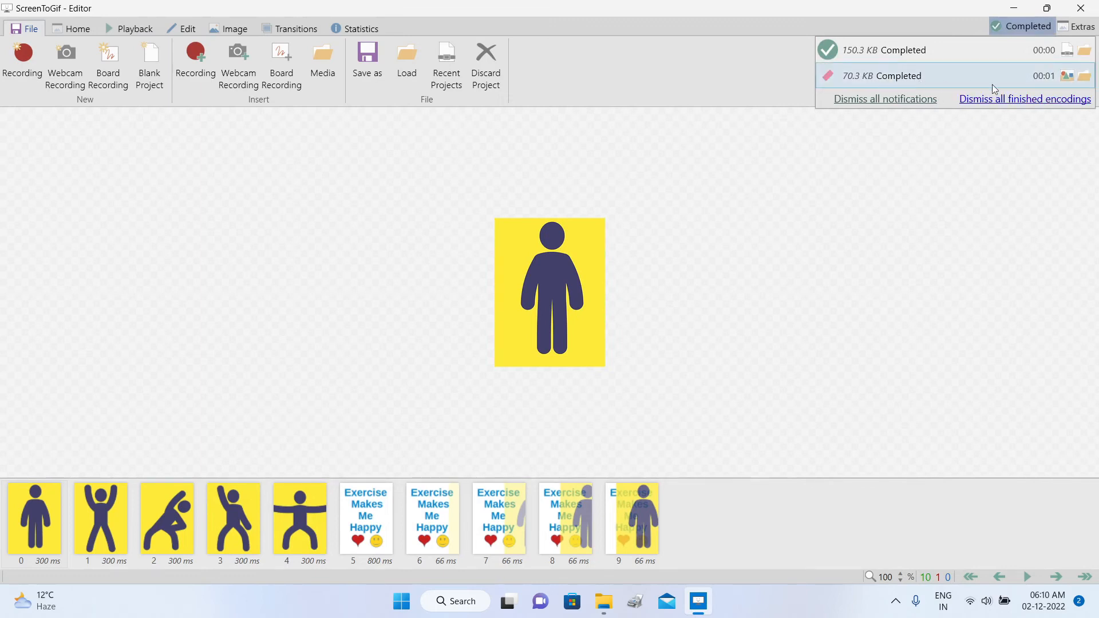
Open the exported excercise.gif from its folder, watch it play, and close the image viewer.
click(1086, 80)
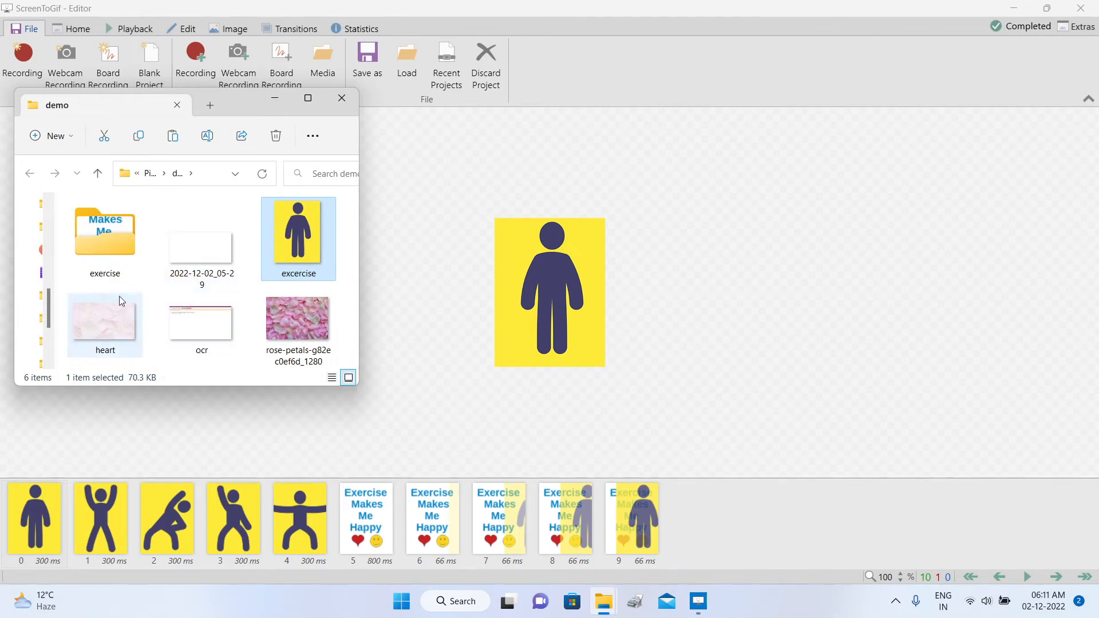
double_click(305, 247)
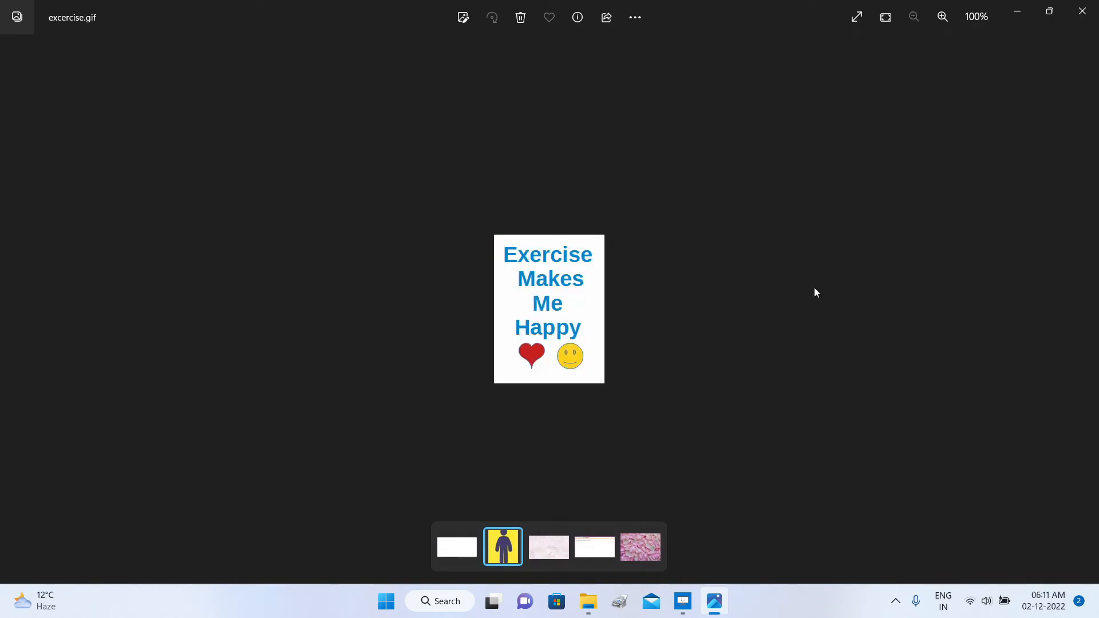
click(1082, 10)
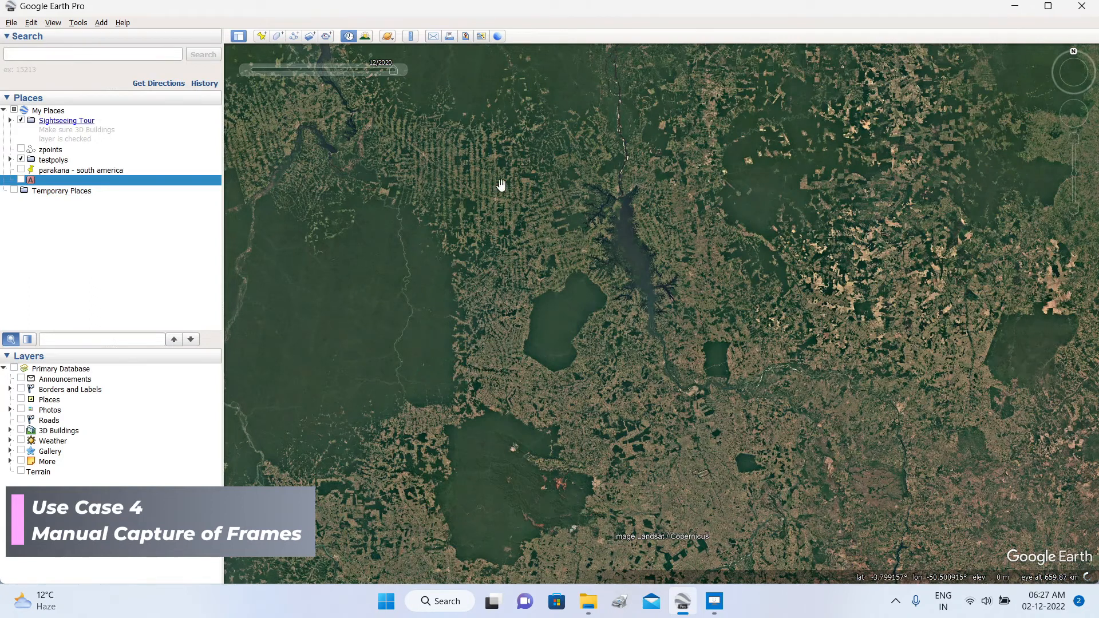
Step the Google Earth historical imagery through 12/1984, 12/1994, 12/2004 and 12/2020 to compare the landscape.
mouse_move(392, 73)
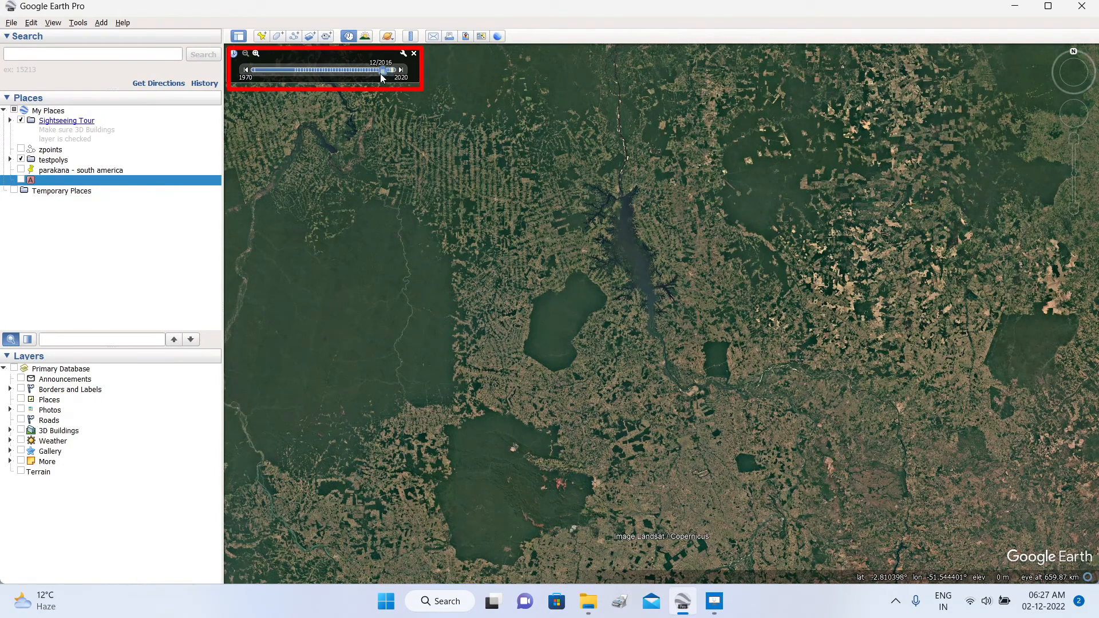
drag(344, 73, 322, 78)
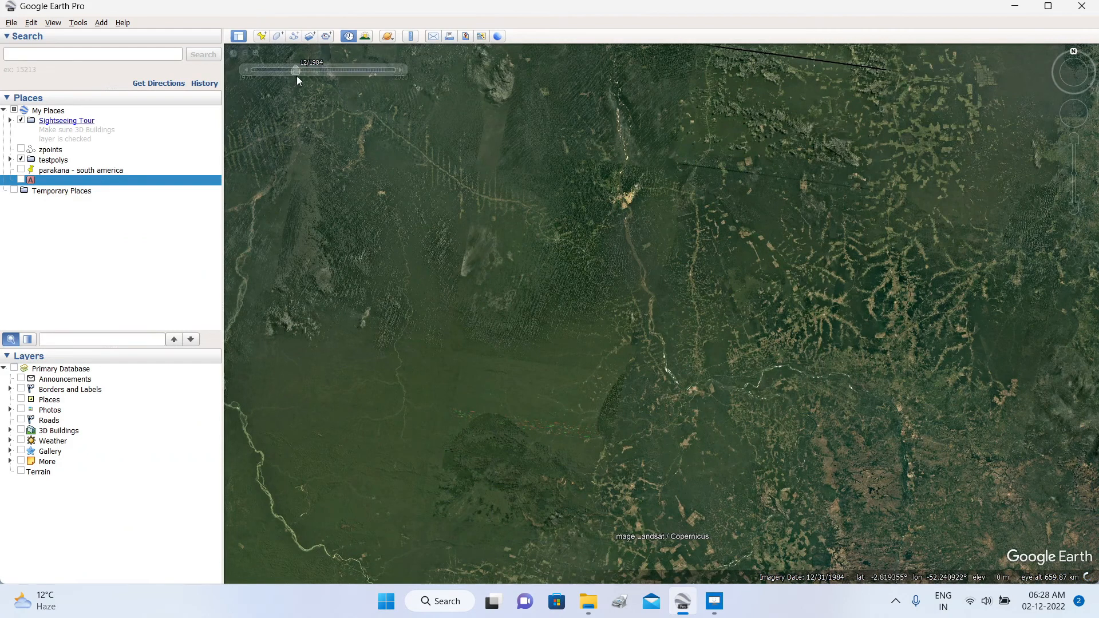
drag(314, 75, 323, 74)
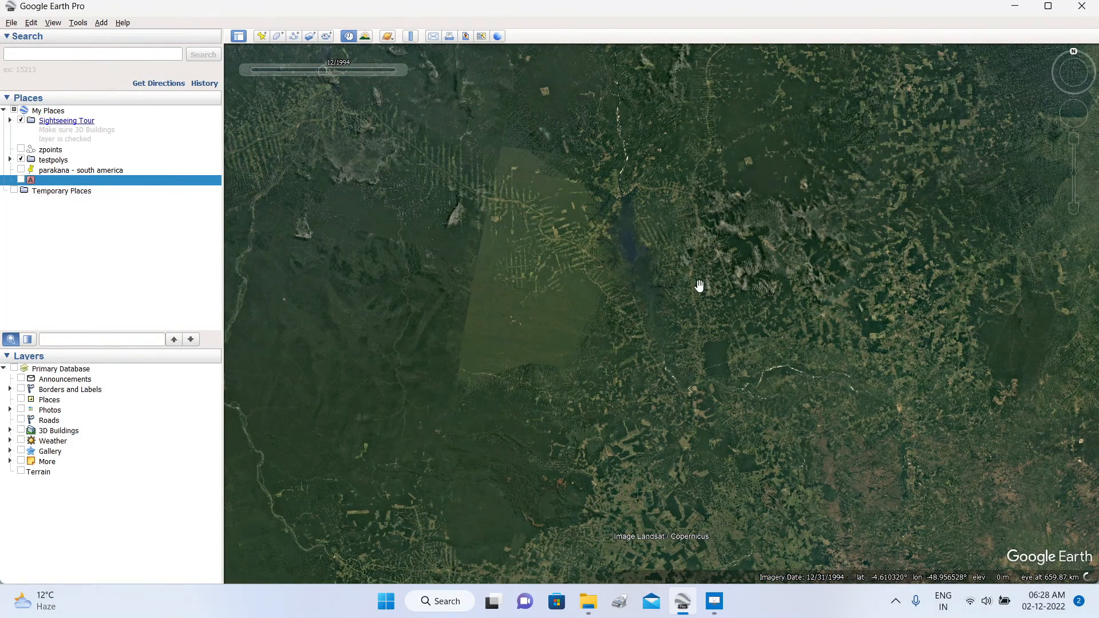
mouse_move(322, 72)
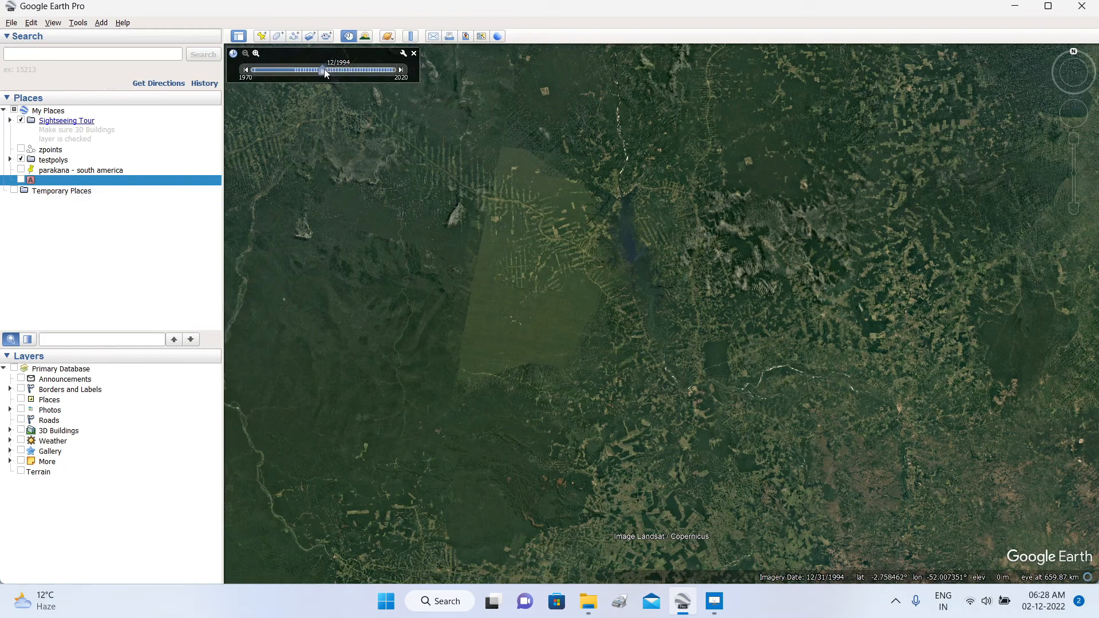
drag(351, 70, 352, 70)
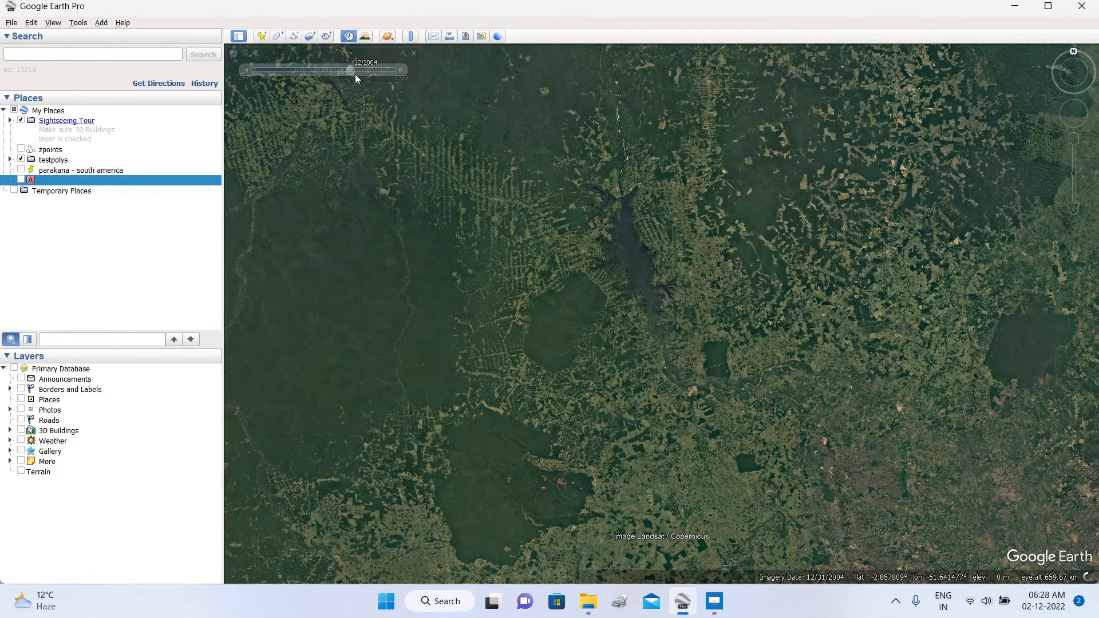
mouse_move(348, 73)
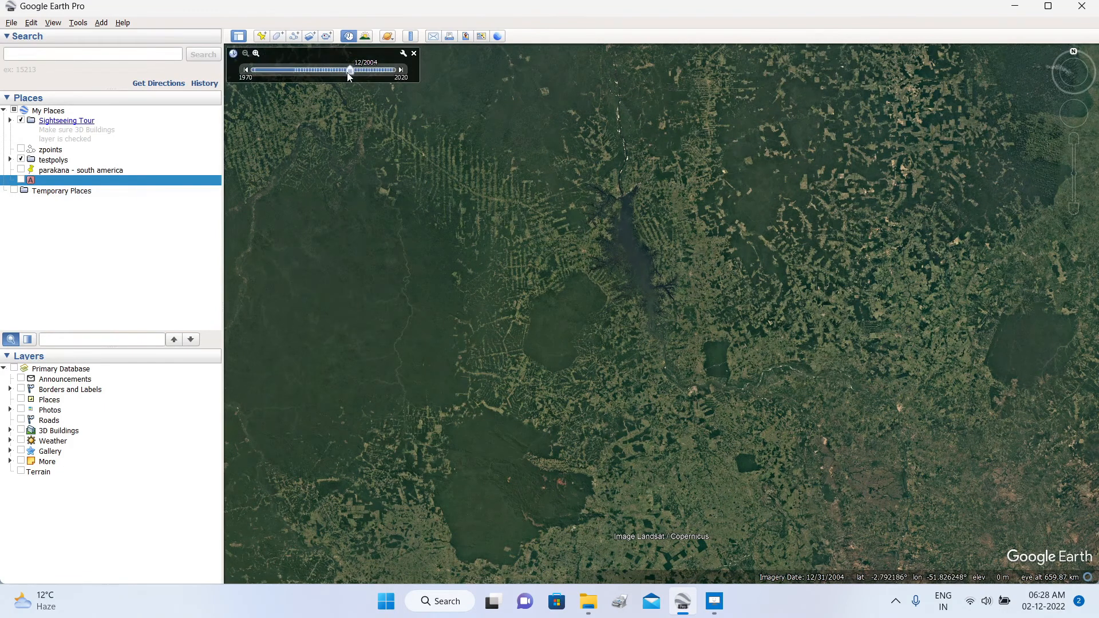
click(384, 71)
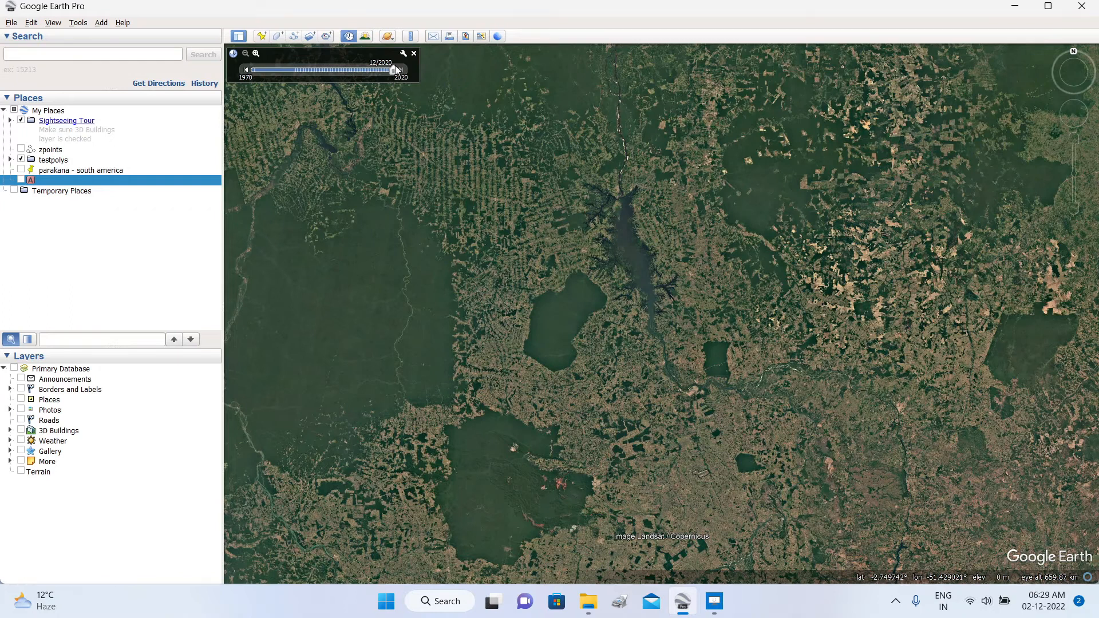
Set the historical imagery to 12/1984, then switch to ScreenToGif and fit a recorder frame of 1512 × 925 px over the map.
drag(394, 69, 293, 69)
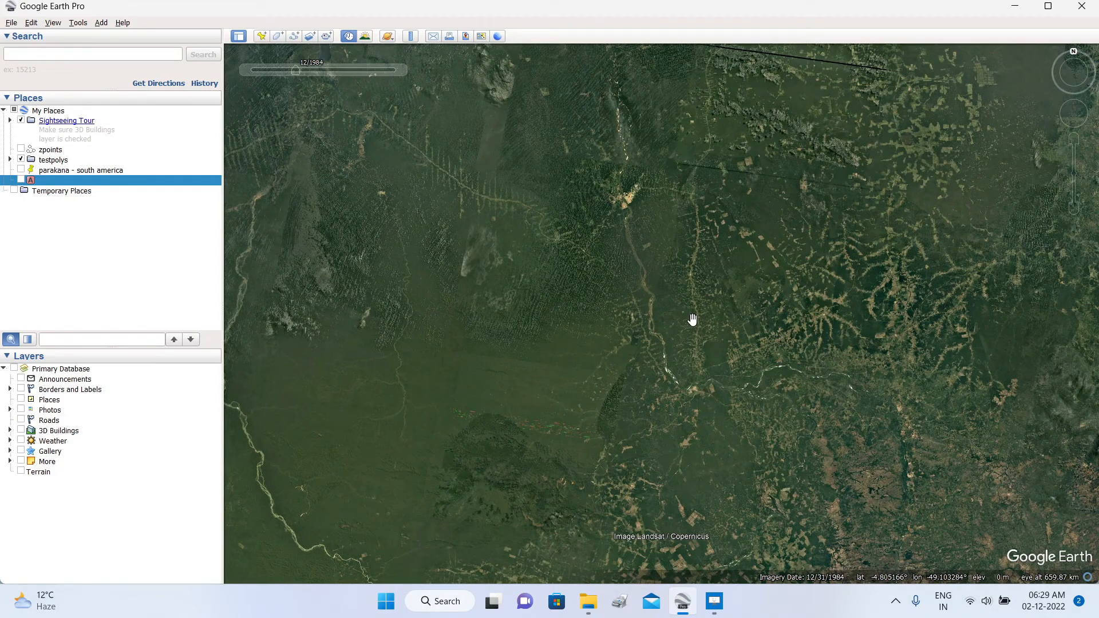
click(714, 601)
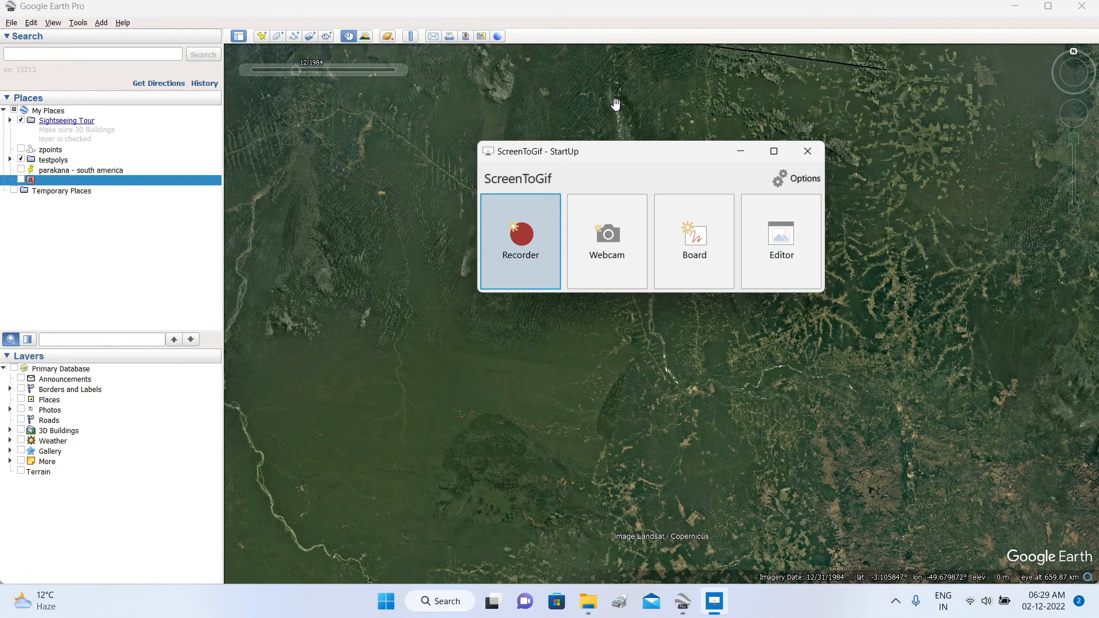
click(518, 249)
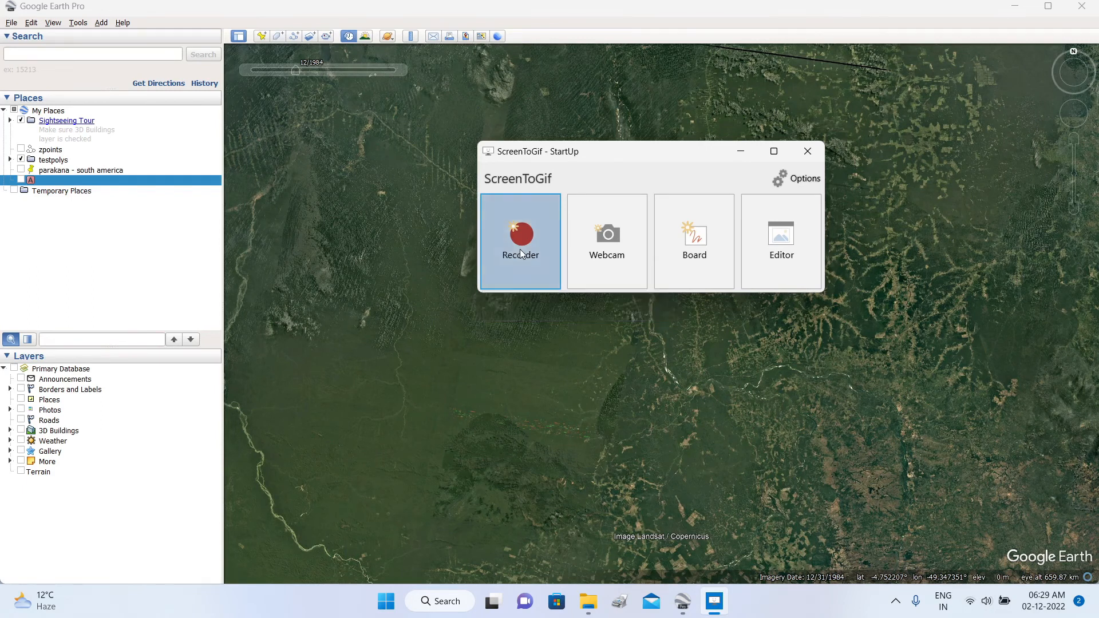
drag(554, 121, 434, 37)
drag(746, 245, 1097, 600)
Show the scale legend on the Google Earth map and switch the recorder's capture frequency to manual.
click(52, 23)
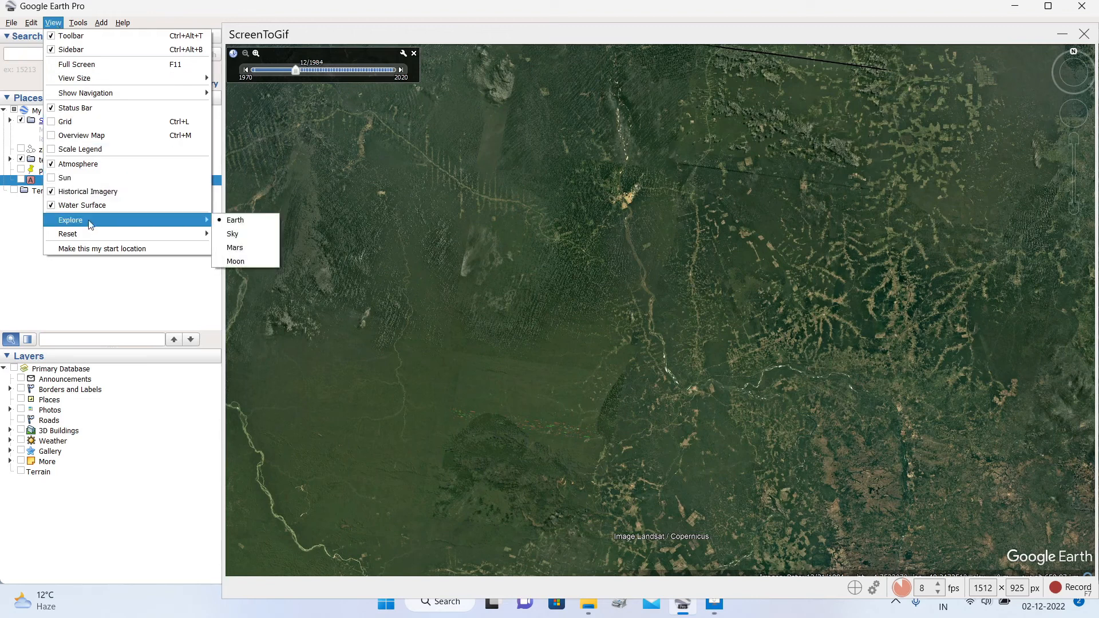
click(71, 150)
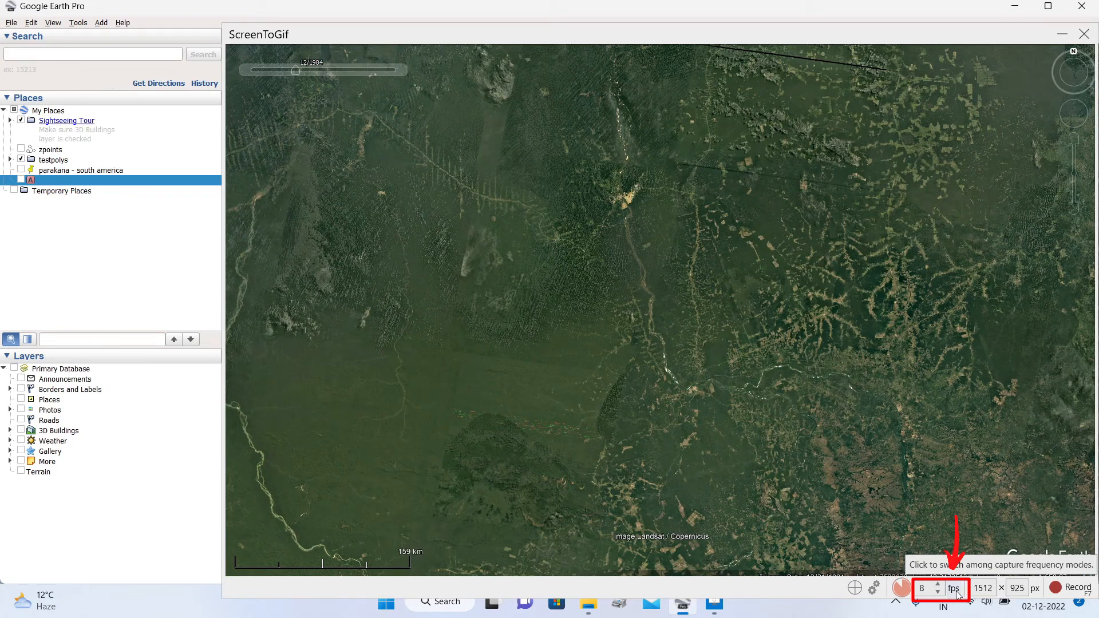
click(954, 588)
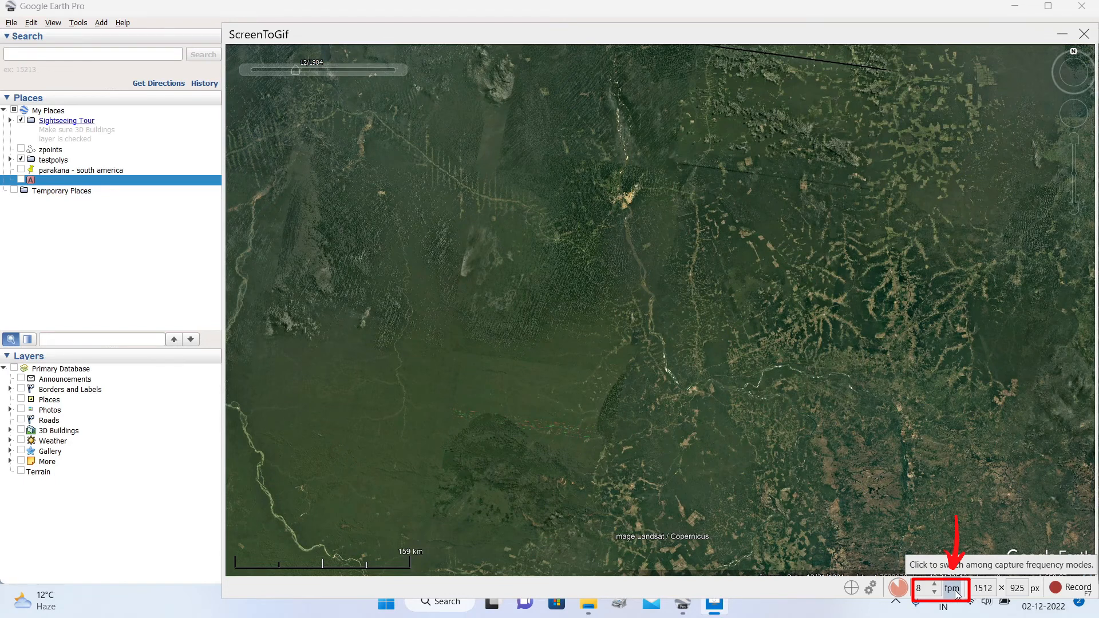
click(955, 593)
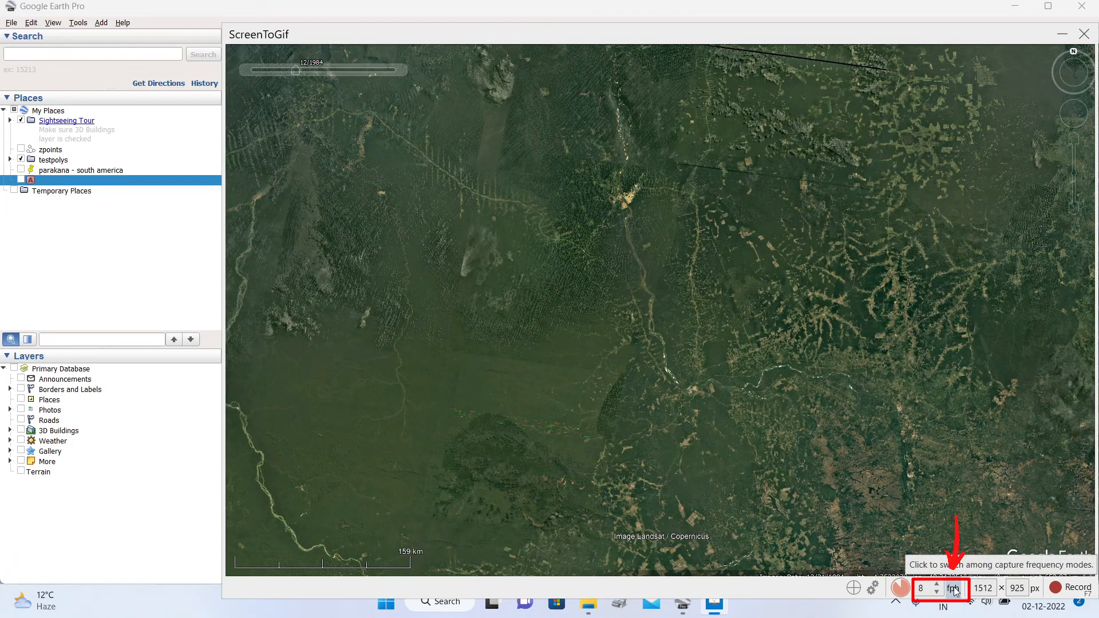
click(954, 593)
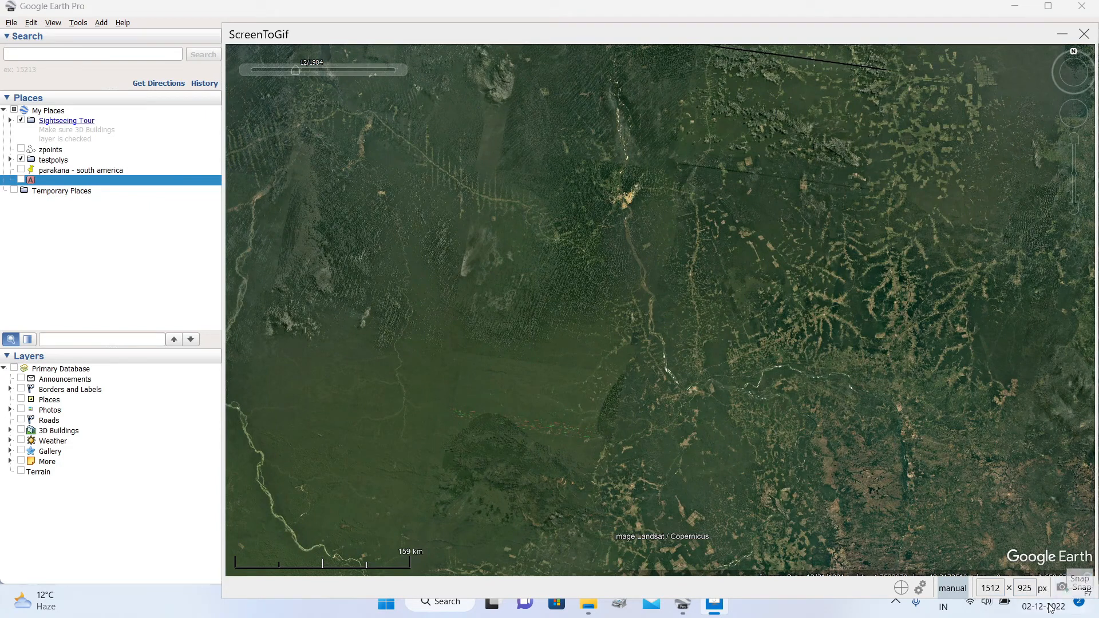
Shrink the recorder frame to 992 × 484 px and cycle the capture frequency through its modes back to manual.
drag(839, 598, 815, 347)
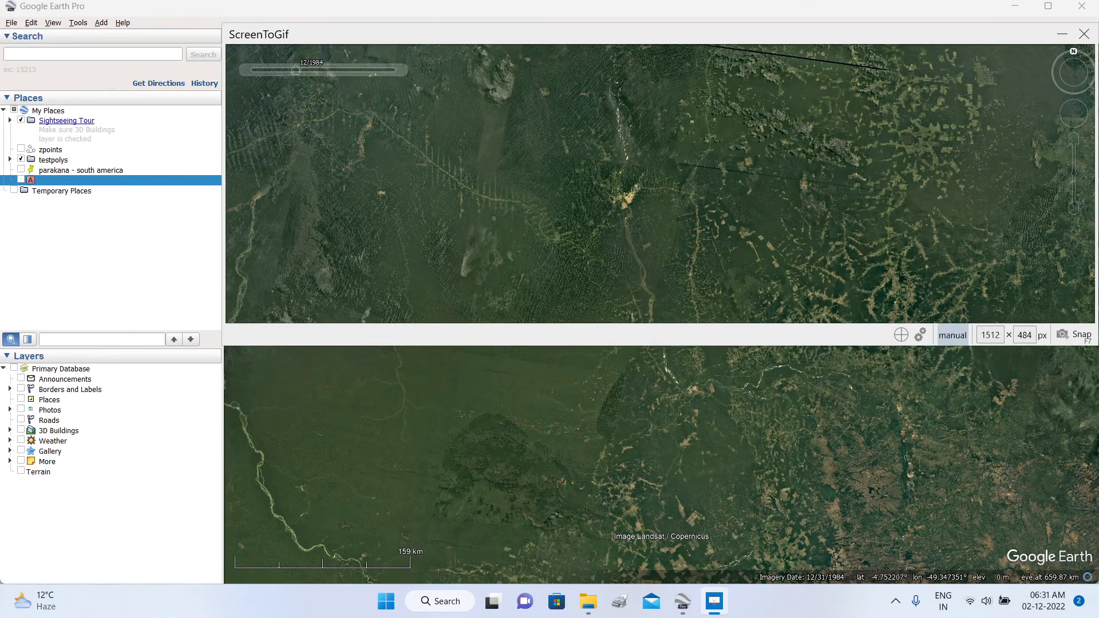
drag(1094, 226, 800, 232)
click(661, 337)
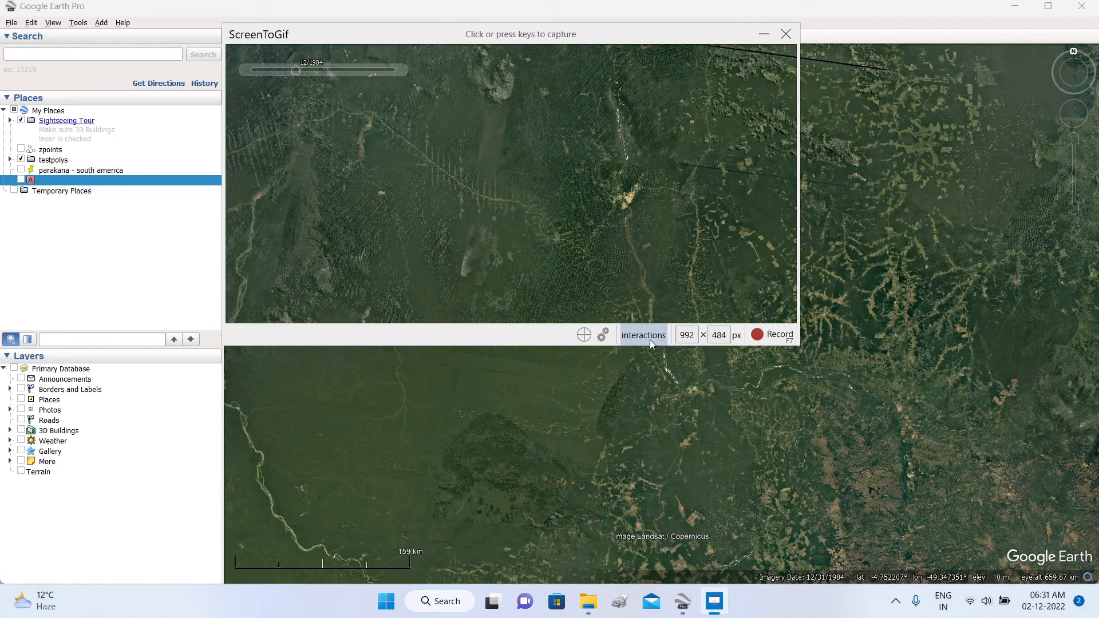
click(648, 337)
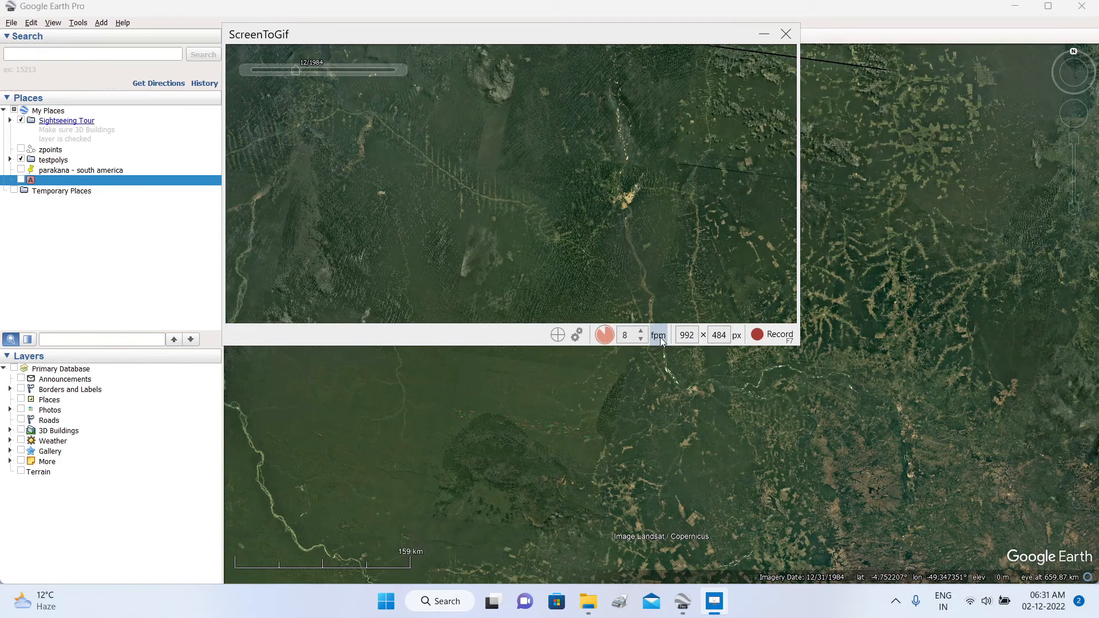
click(658, 338)
click(661, 339)
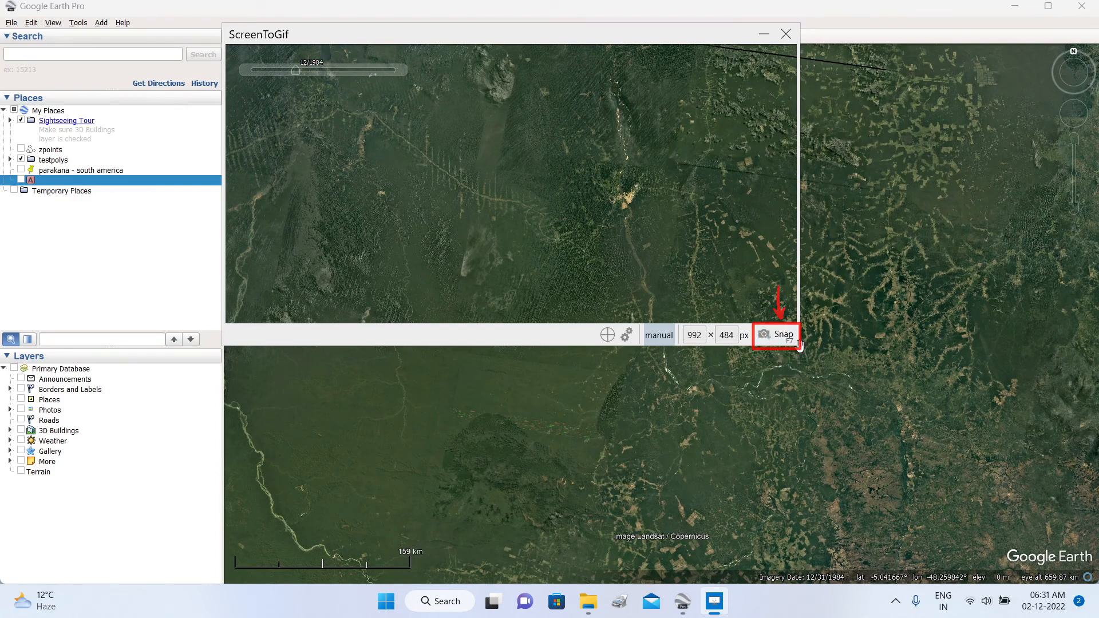
Enlarge the recorder frame to 1512 × 921 px over the map and snap the 12/1984 imagery as the first frame.
drag(799, 344, 1097, 599)
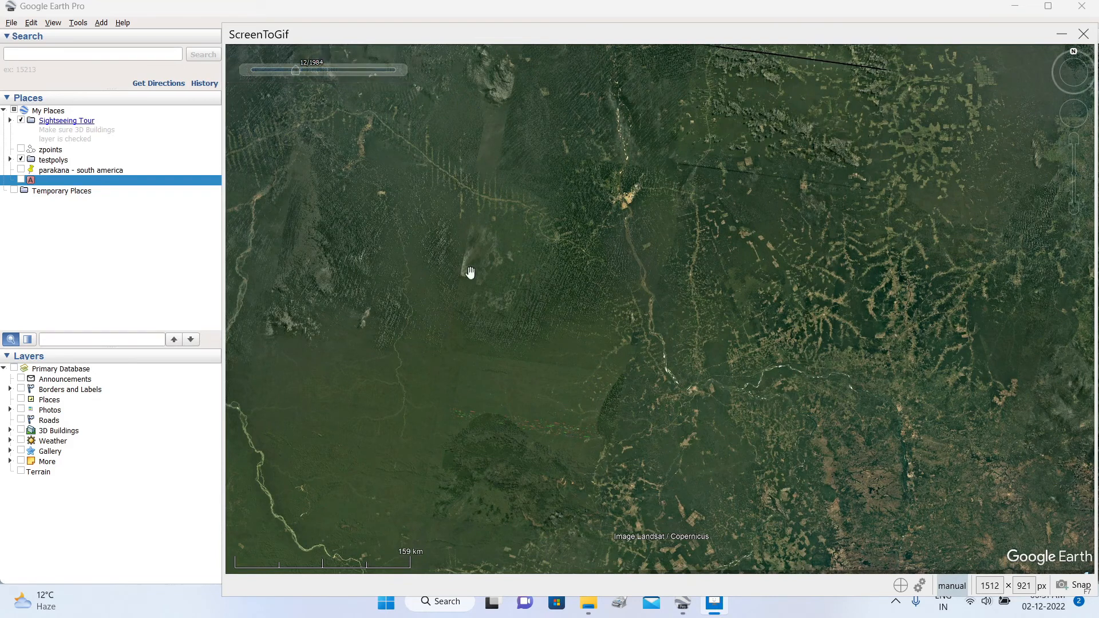
click(1068, 587)
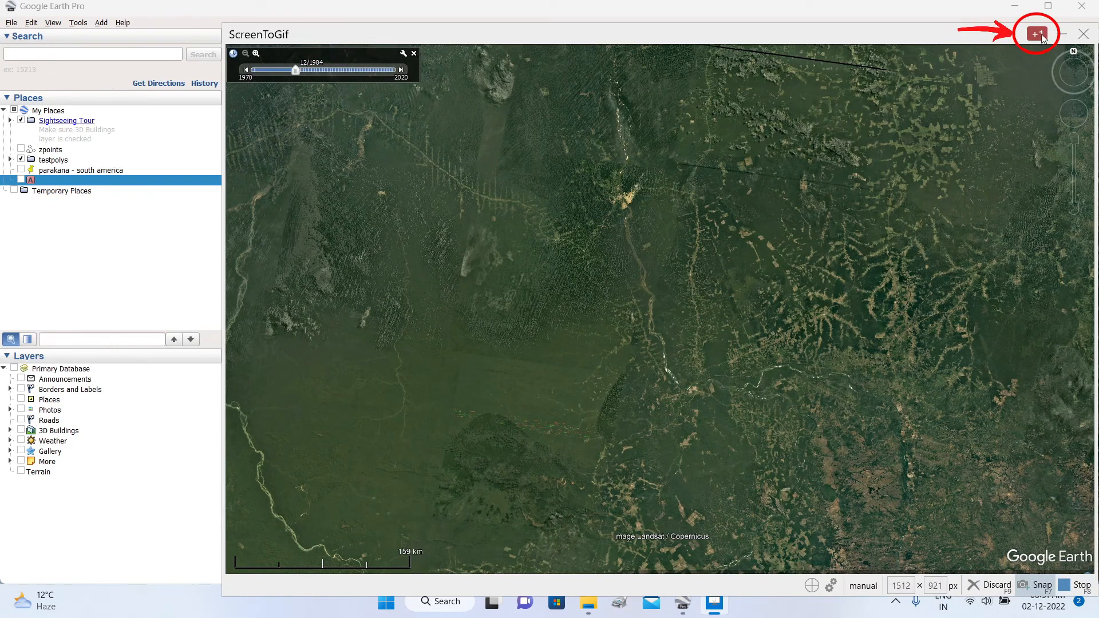
mouse_move(1038, 36)
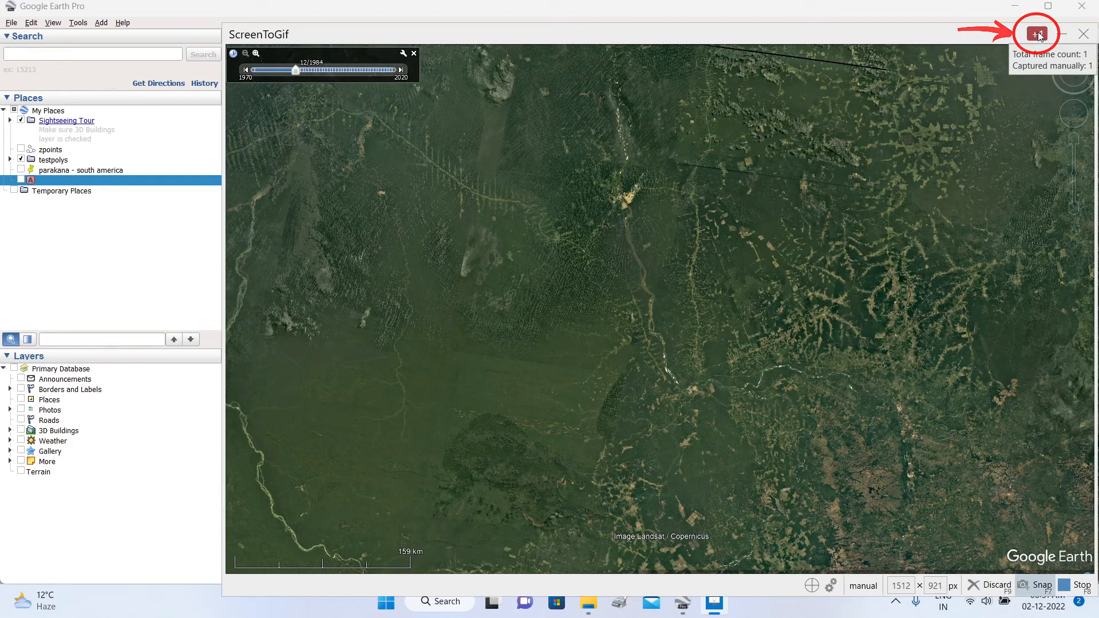
Move the historical imagery to 12/1994 and snap it as the second frame.
drag(297, 73, 299, 74)
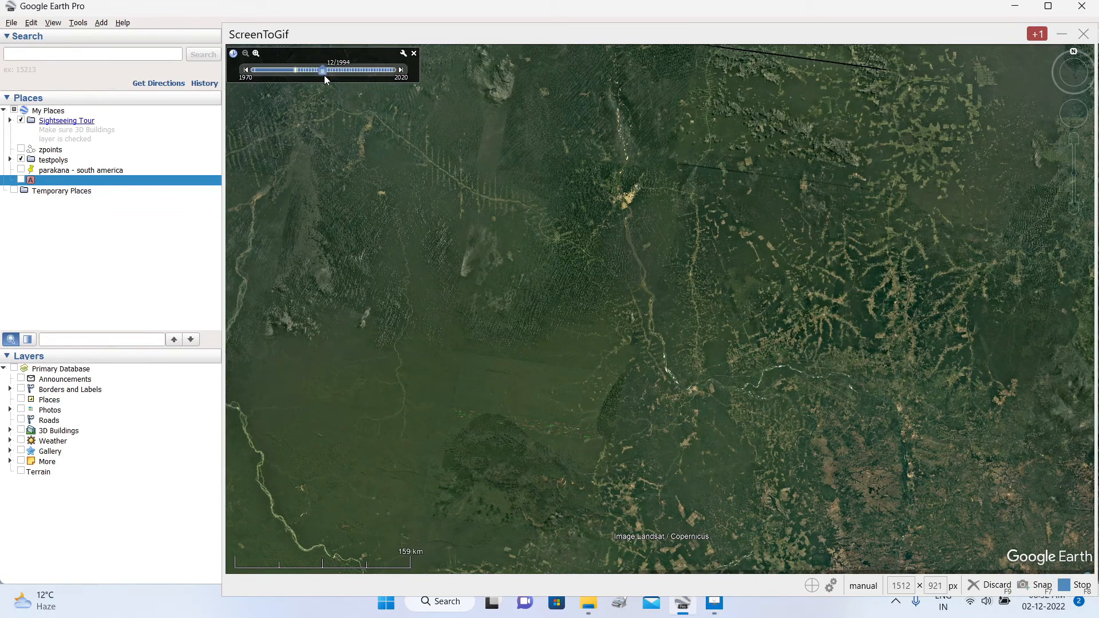
drag(325, 74, 323, 75)
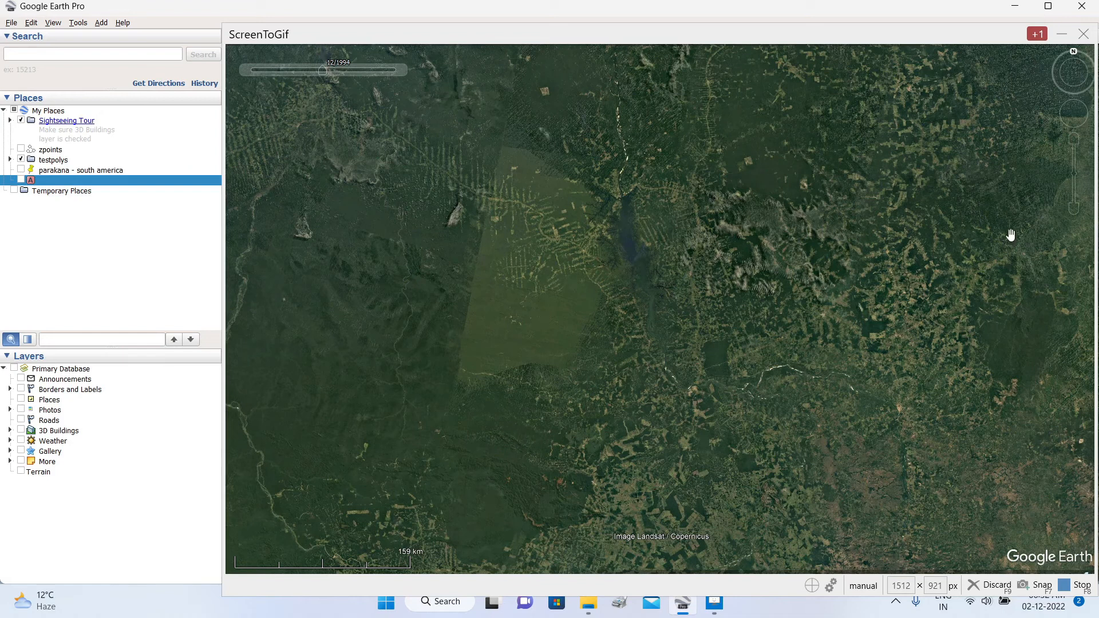
click(1040, 587)
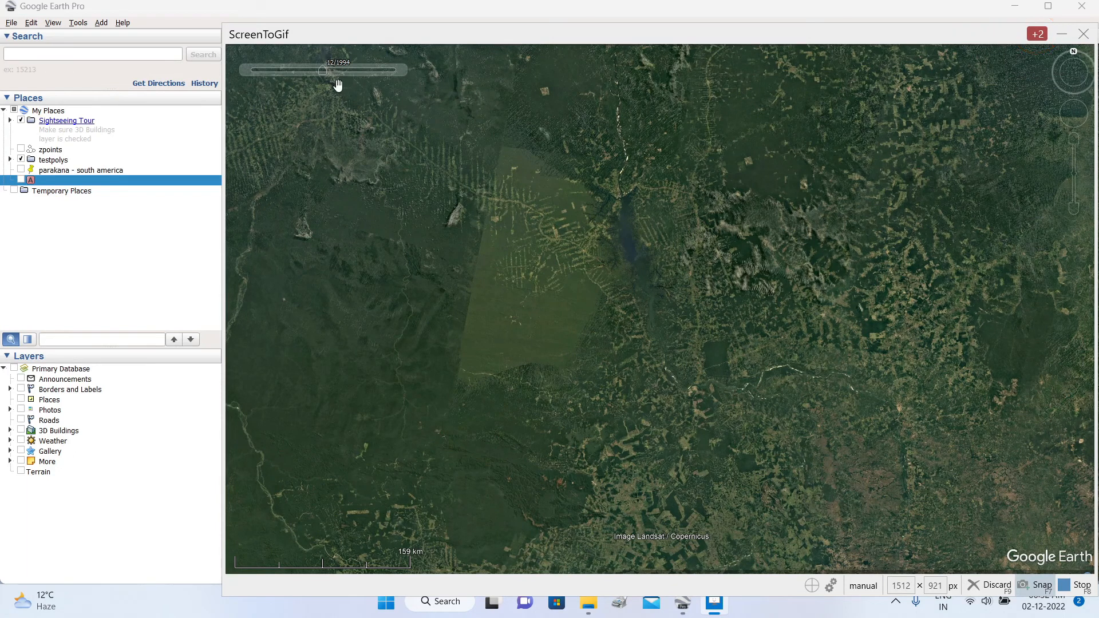
Move the historical imagery to 12/2004 and snap it as the third frame.
mouse_move(322, 76)
drag(325, 72, 332, 72)
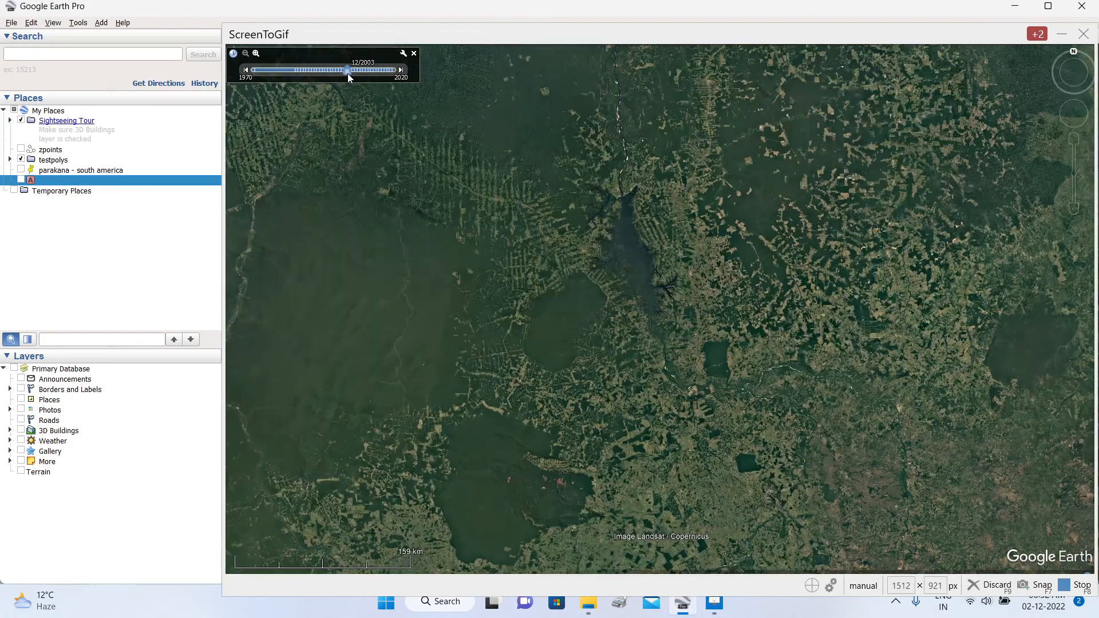
drag(348, 73, 350, 74)
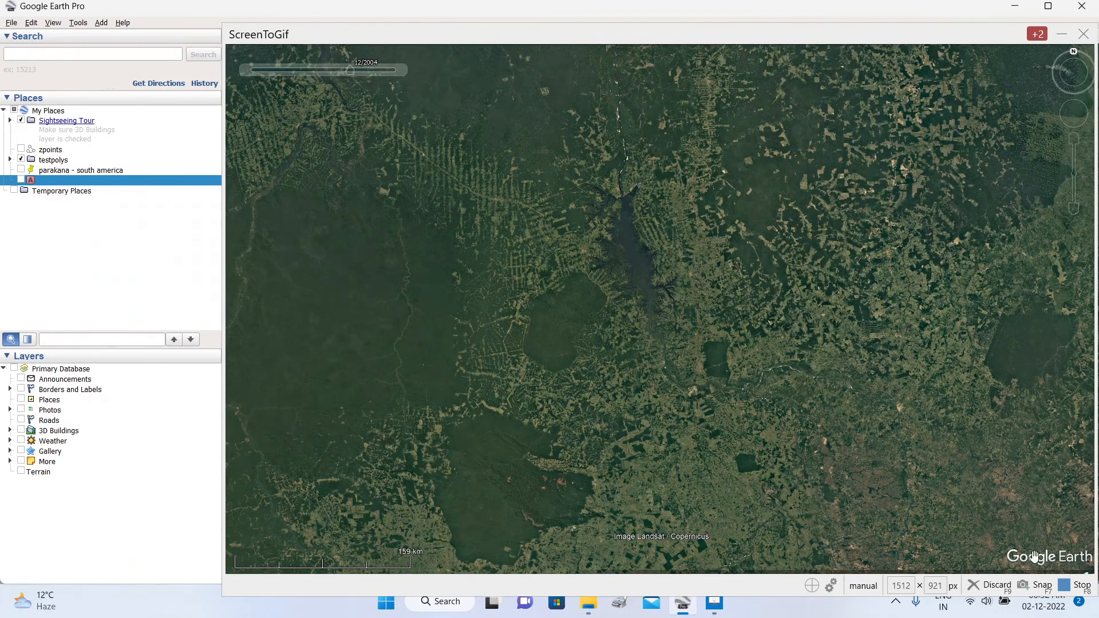
click(1038, 588)
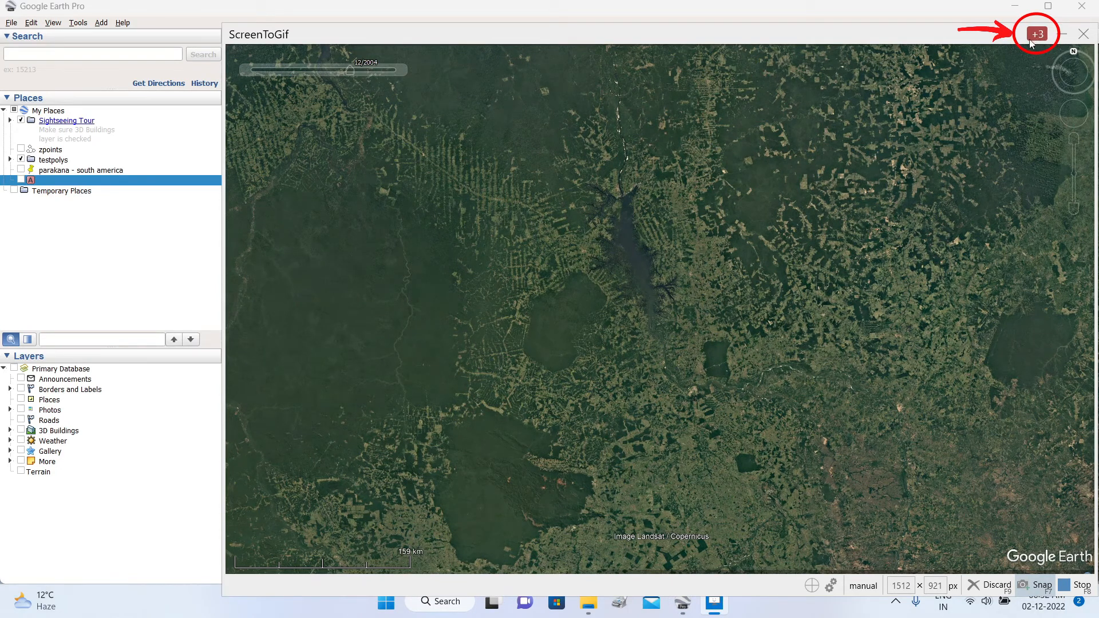
Move the historical imagery to 12/2014 and snap it as the fourth frame.
mouse_move(359, 78)
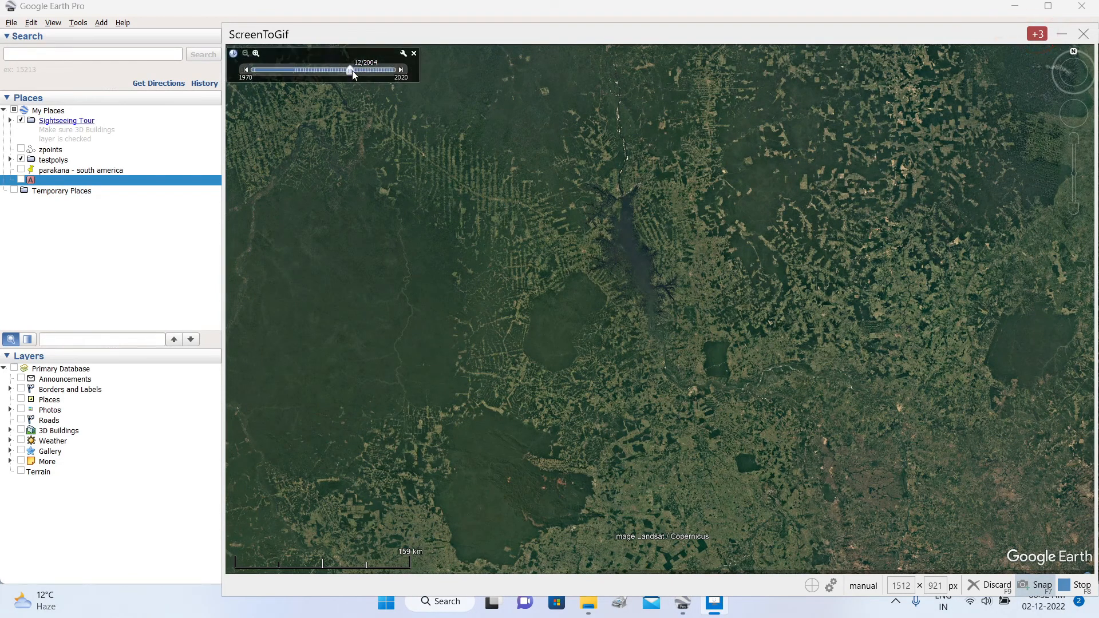
drag(351, 71, 375, 73)
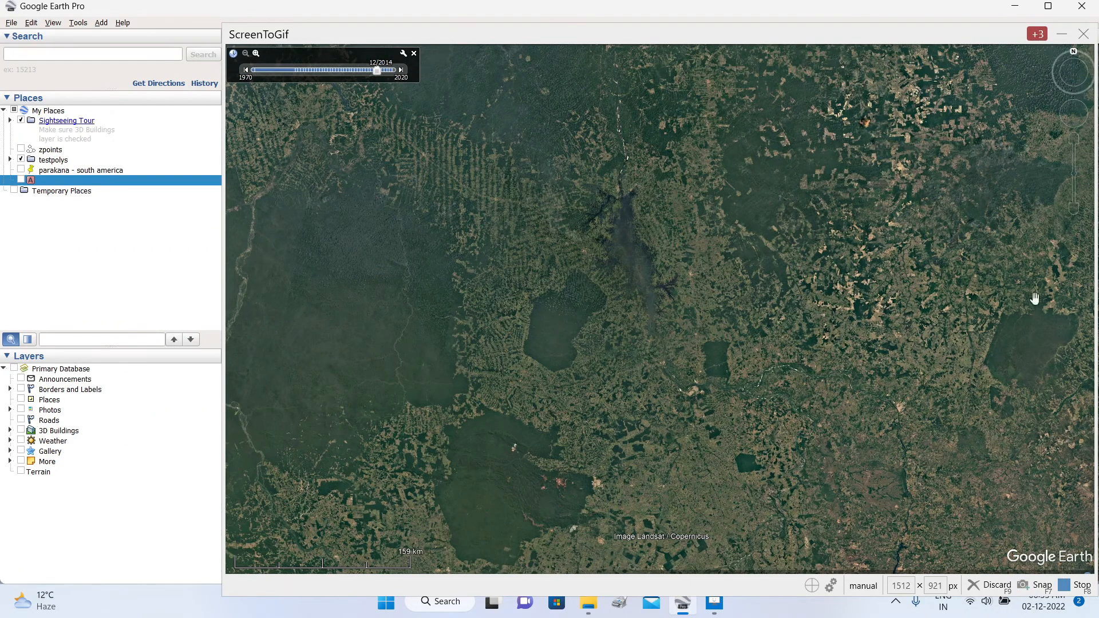
click(1036, 585)
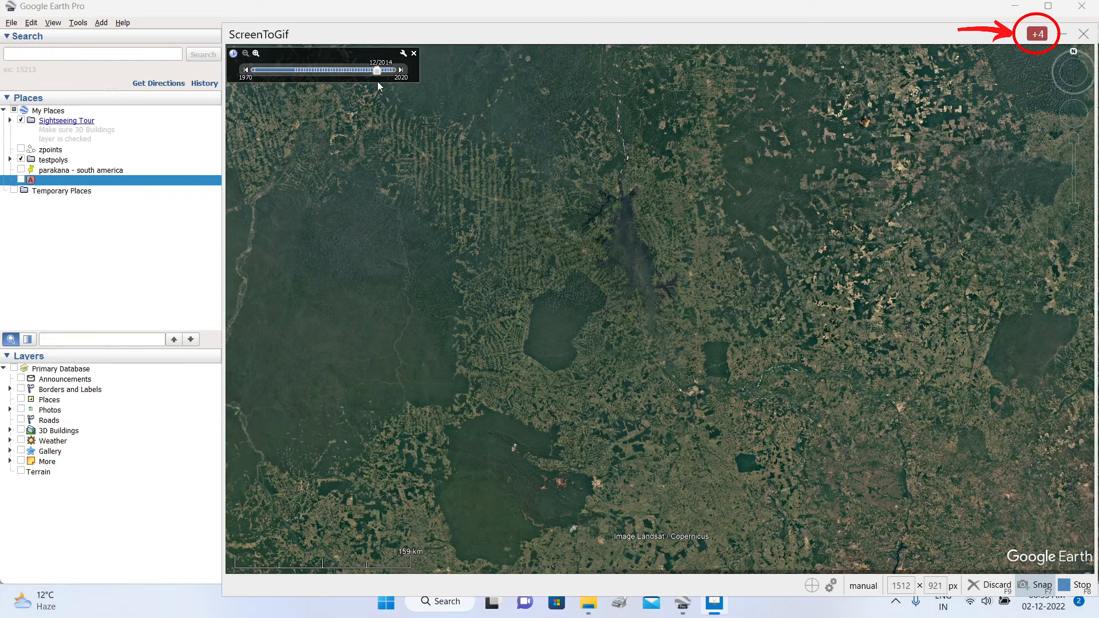
Snap the 12/2020 historical imagery as the fifth frame and stop the capture to open the frames in the editor.
drag(377, 75, 393, 73)
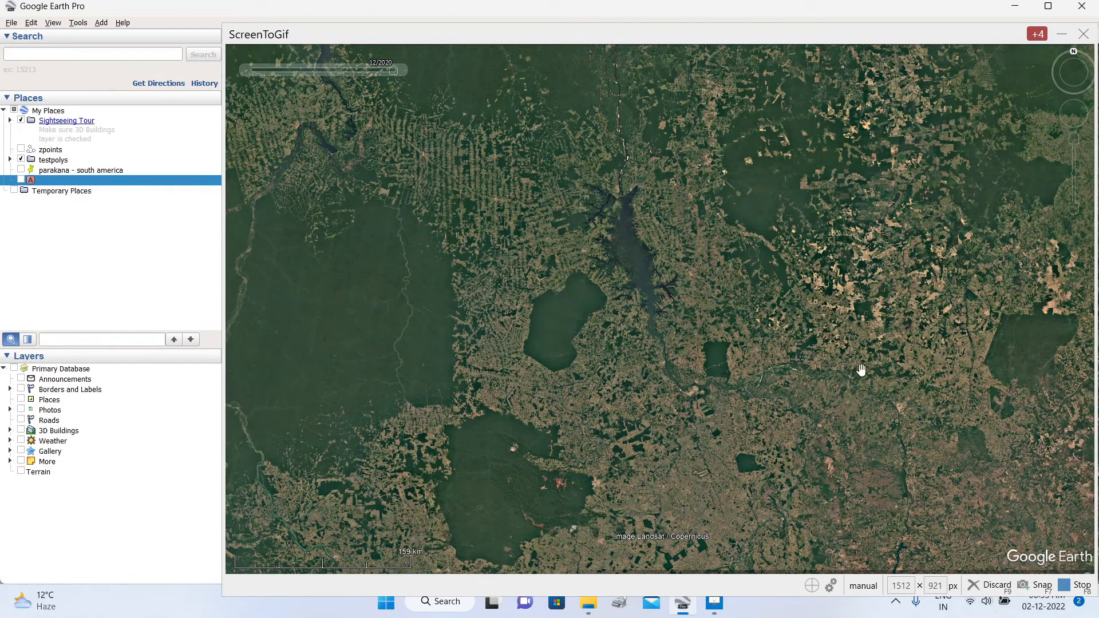
click(1035, 585)
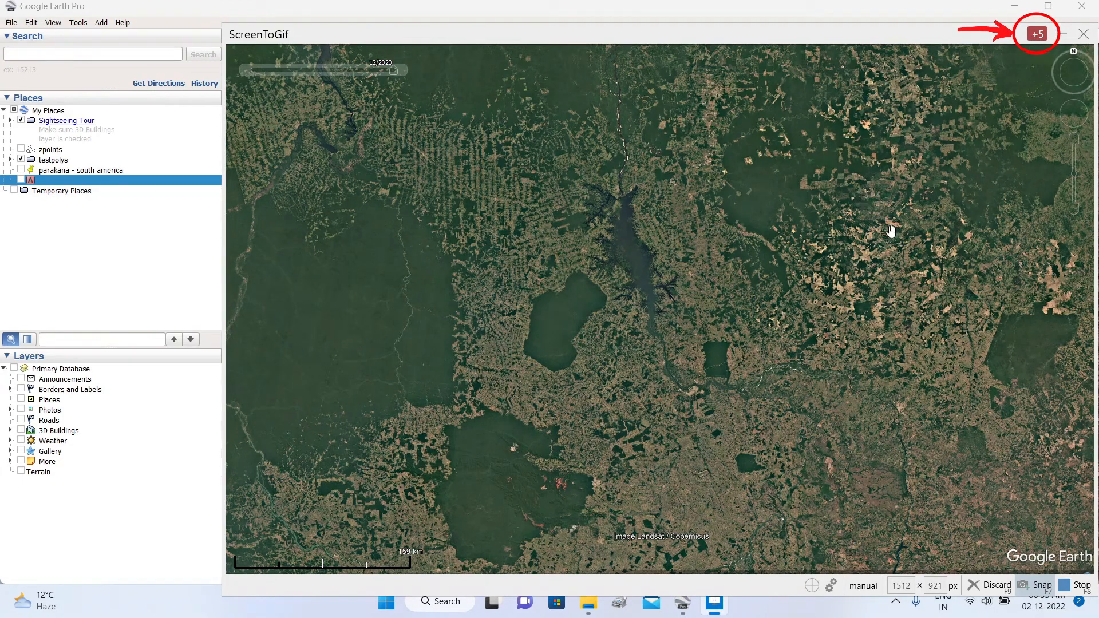
click(1072, 588)
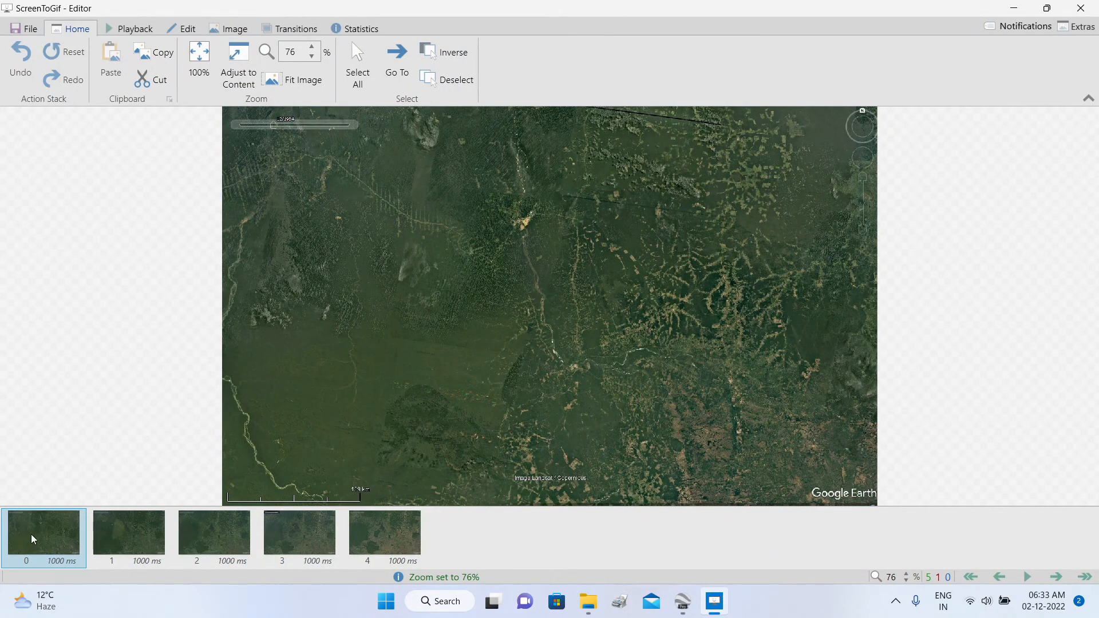
Review the five captured frames one by one and preview the animation.
click(117, 526)
click(221, 531)
click(297, 532)
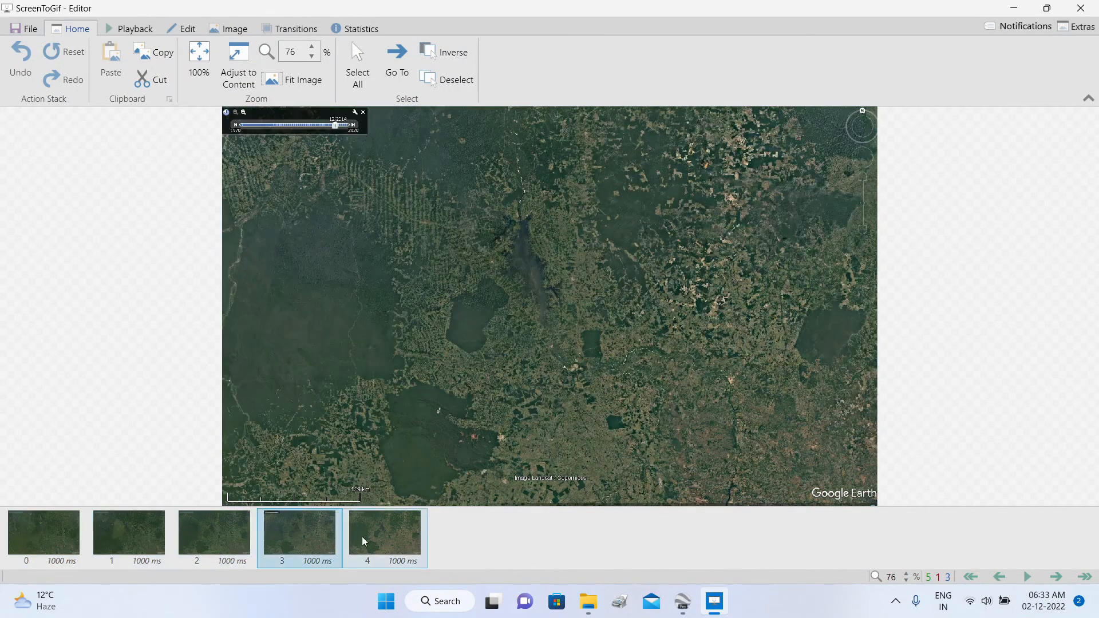
click(364, 541)
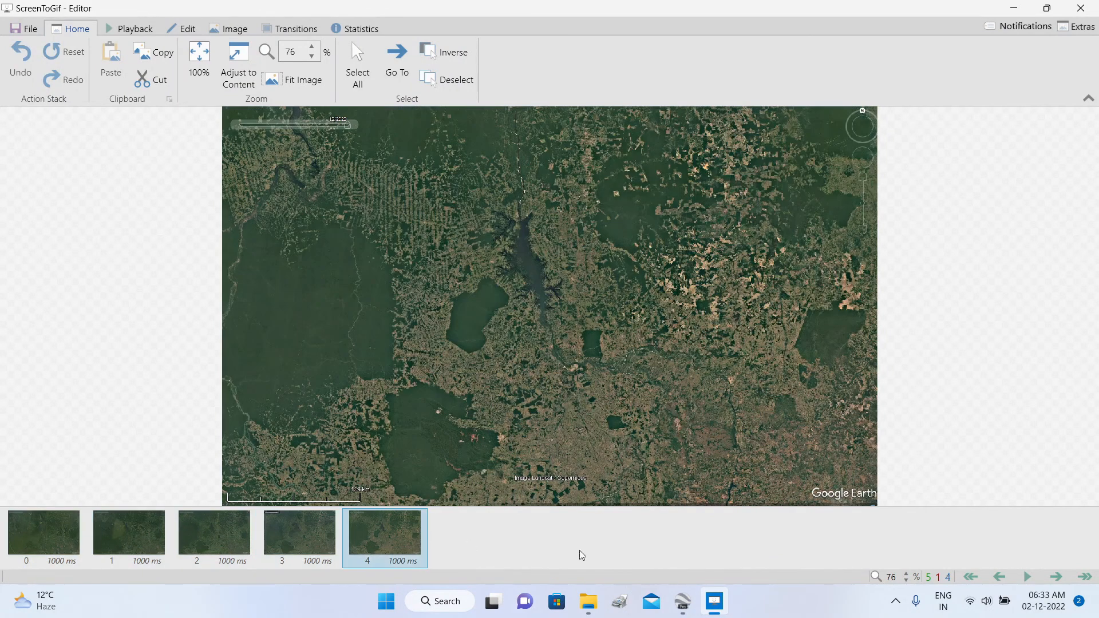
click(1032, 577)
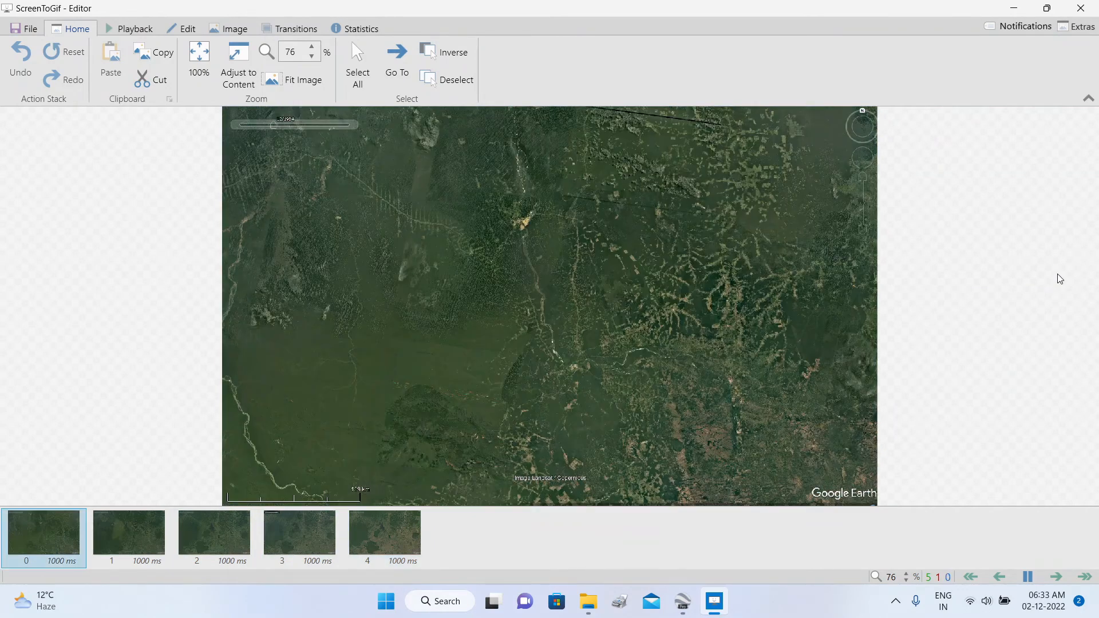
click(1036, 582)
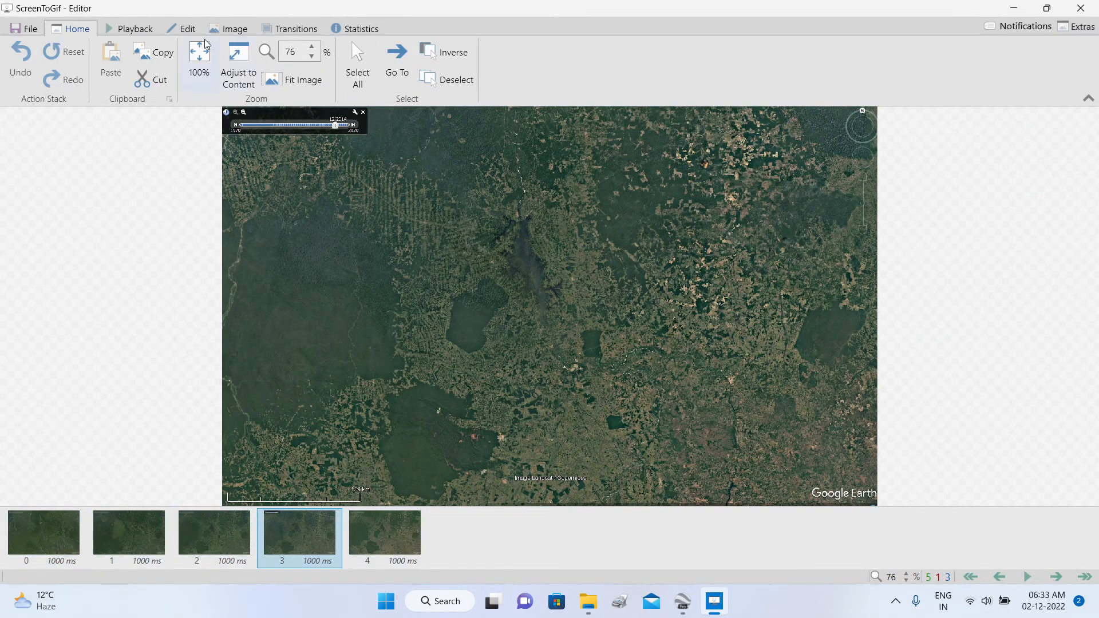
Add the caption 1984 to the first frame (frame 0).
click(187, 29)
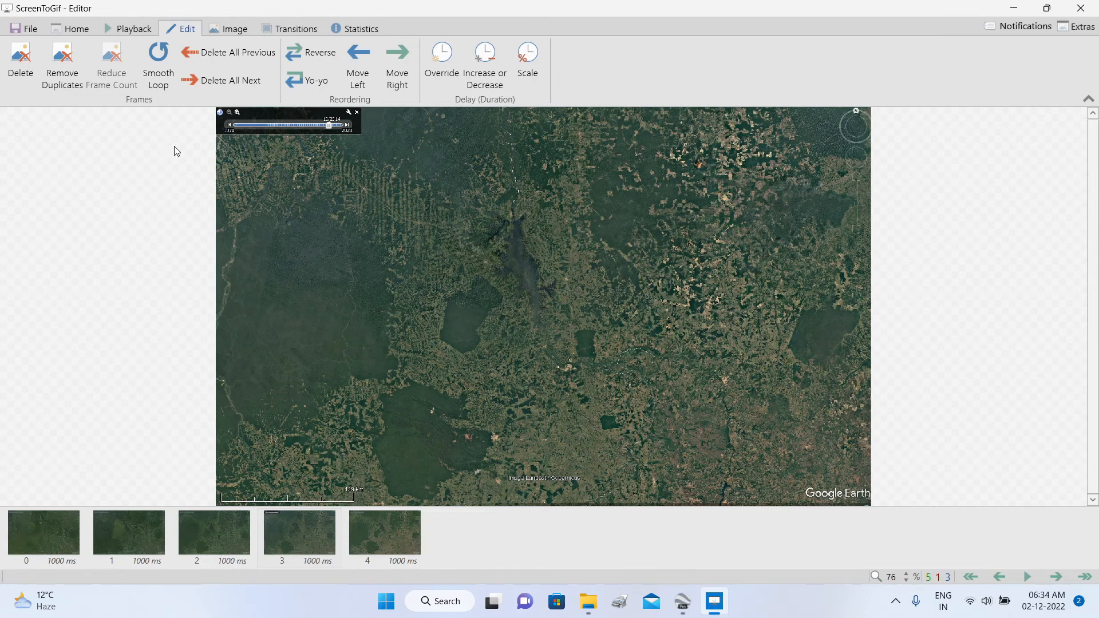
click(238, 32)
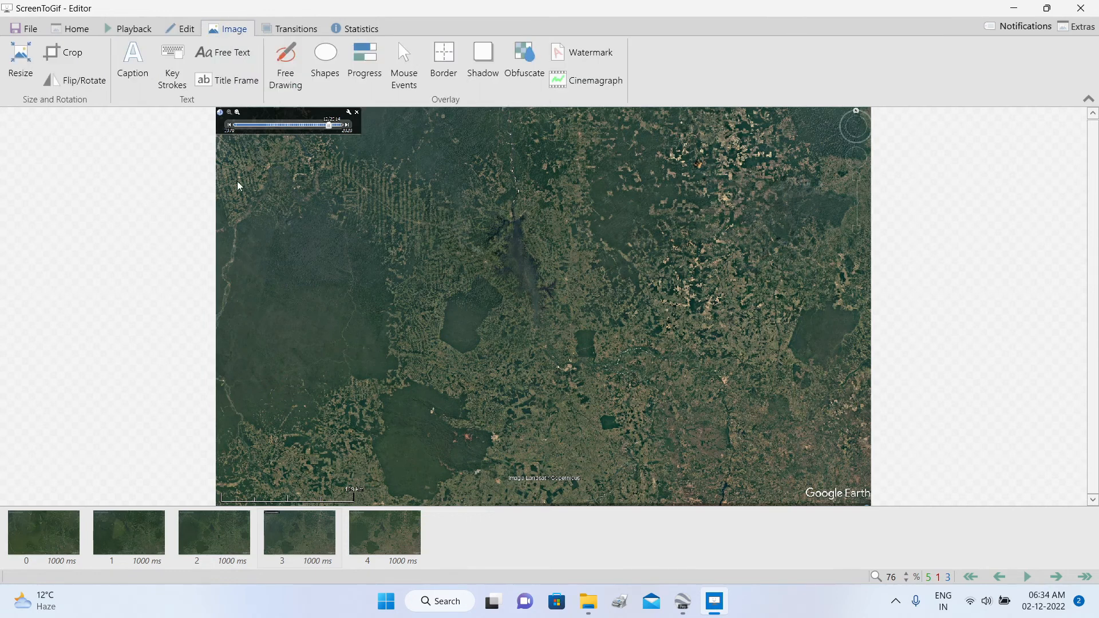
click(49, 532)
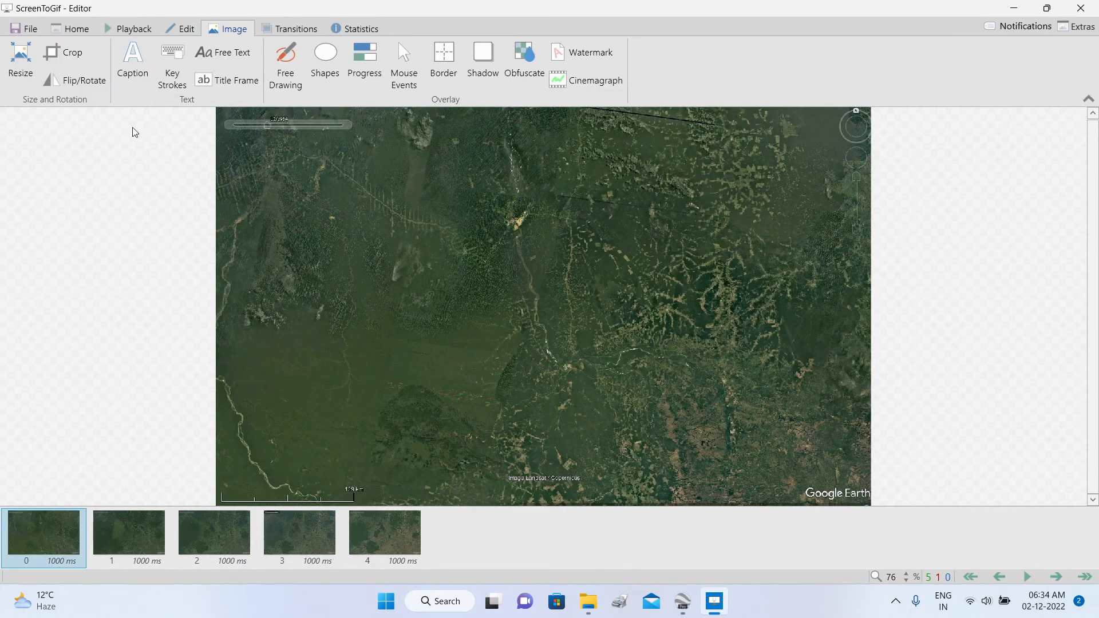
click(134, 66)
text(1984)
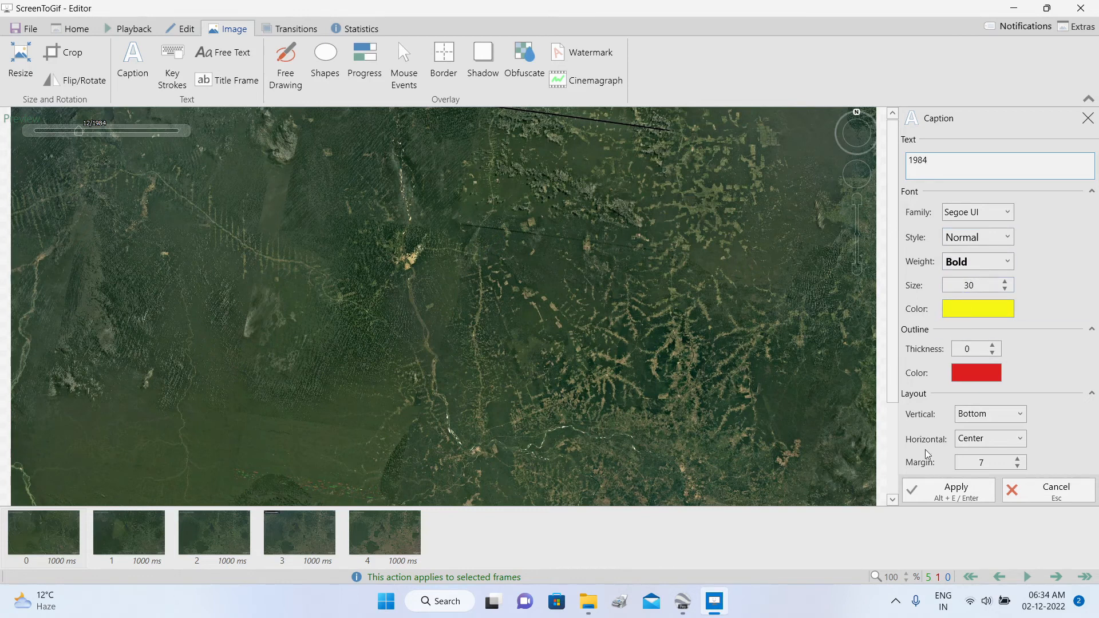
click(945, 491)
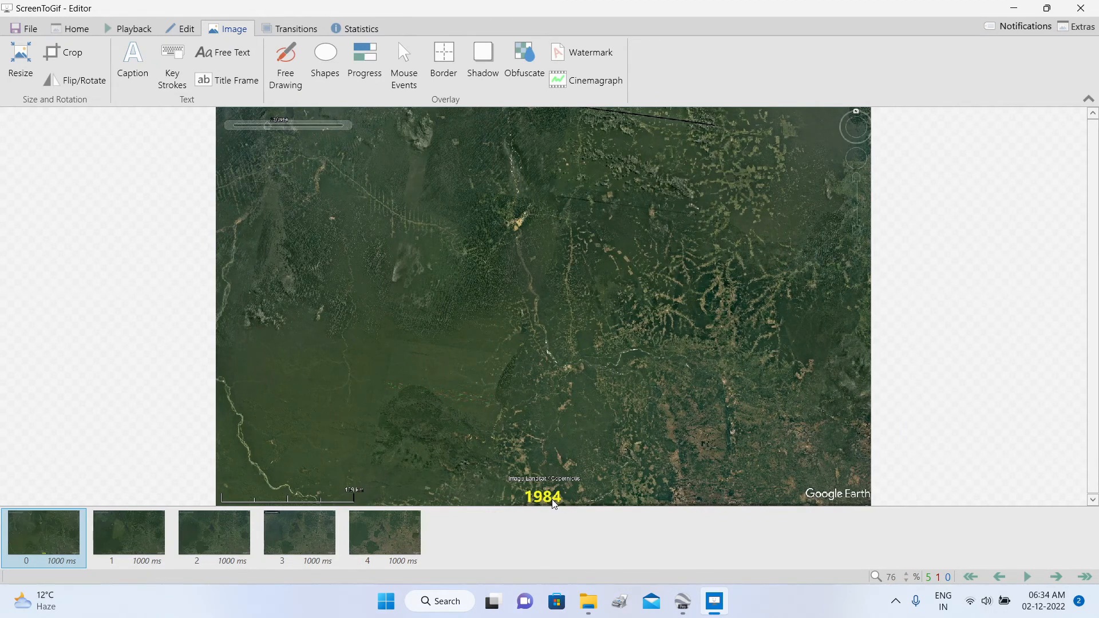
Caption the second frame (frame 1) as 1994, keeping the bottom vertical and center horizontal layout.
click(134, 542)
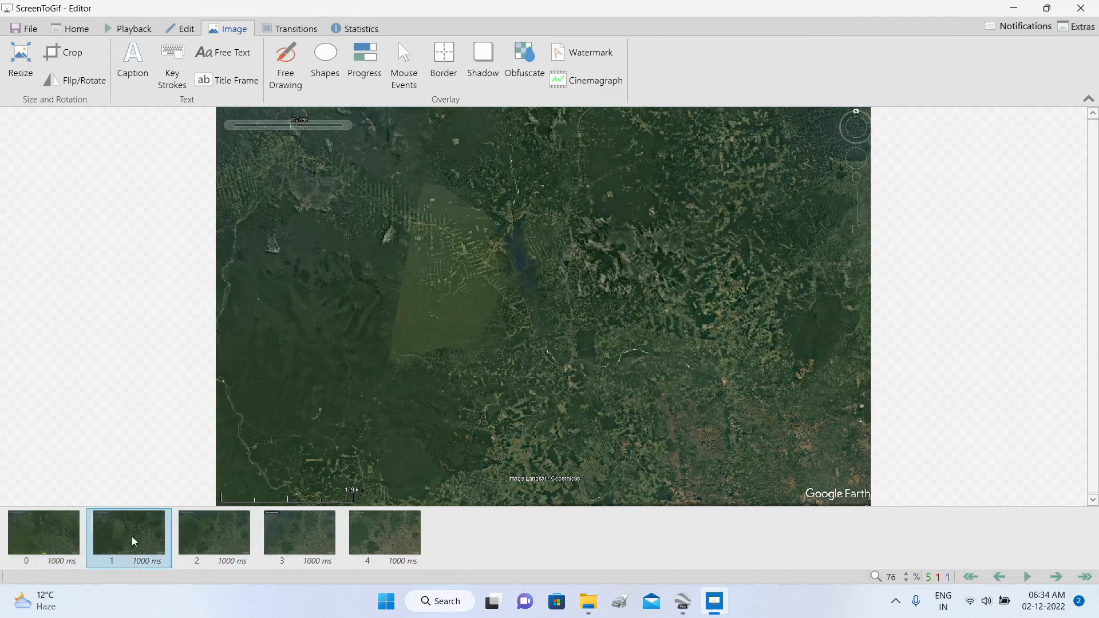
click(133, 62)
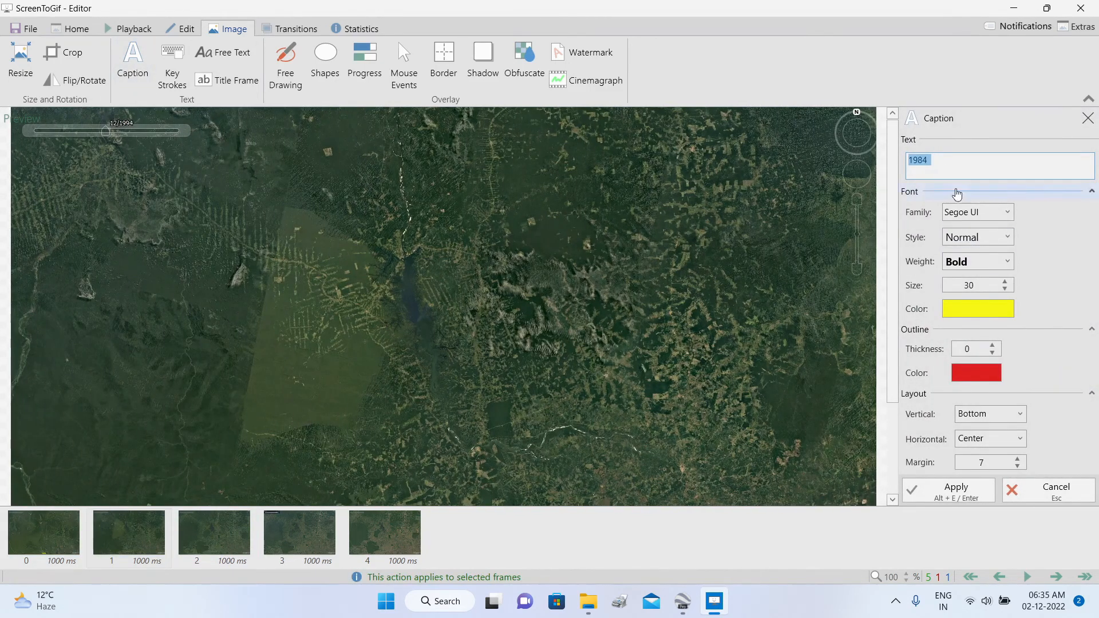
click(923, 160)
key(BackSpace)
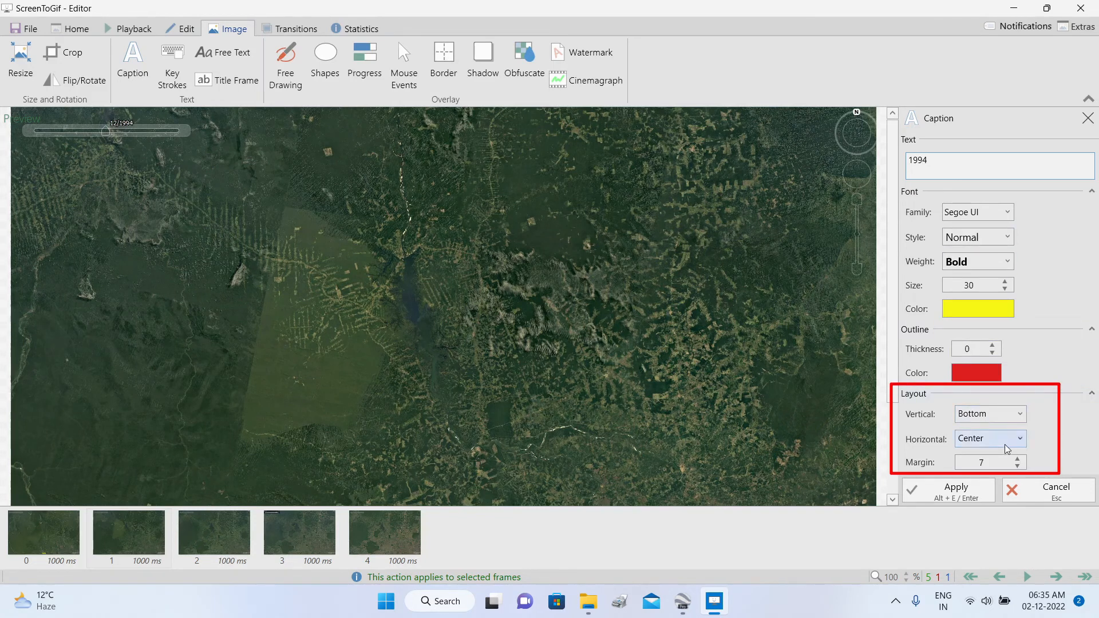
click(989, 416)
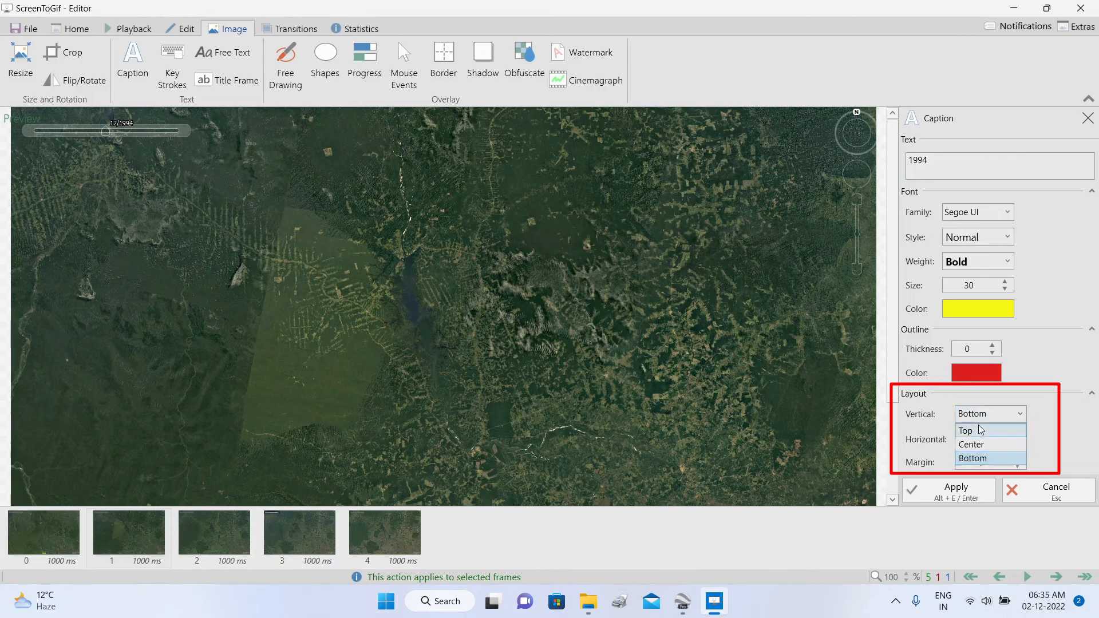
click(1042, 405)
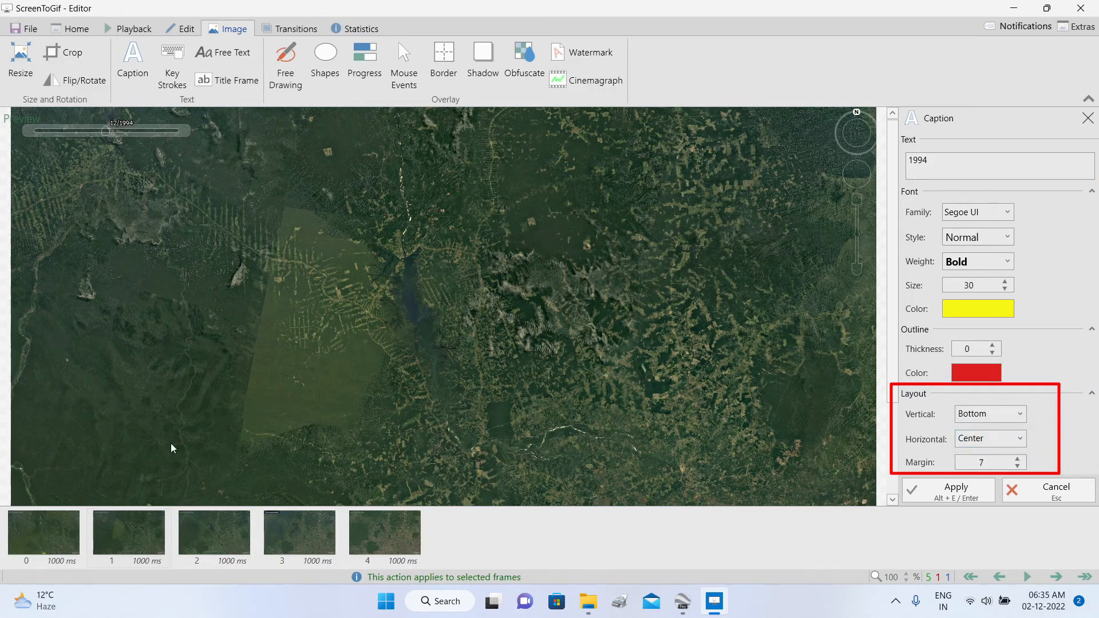
click(999, 447)
click(1055, 438)
click(951, 490)
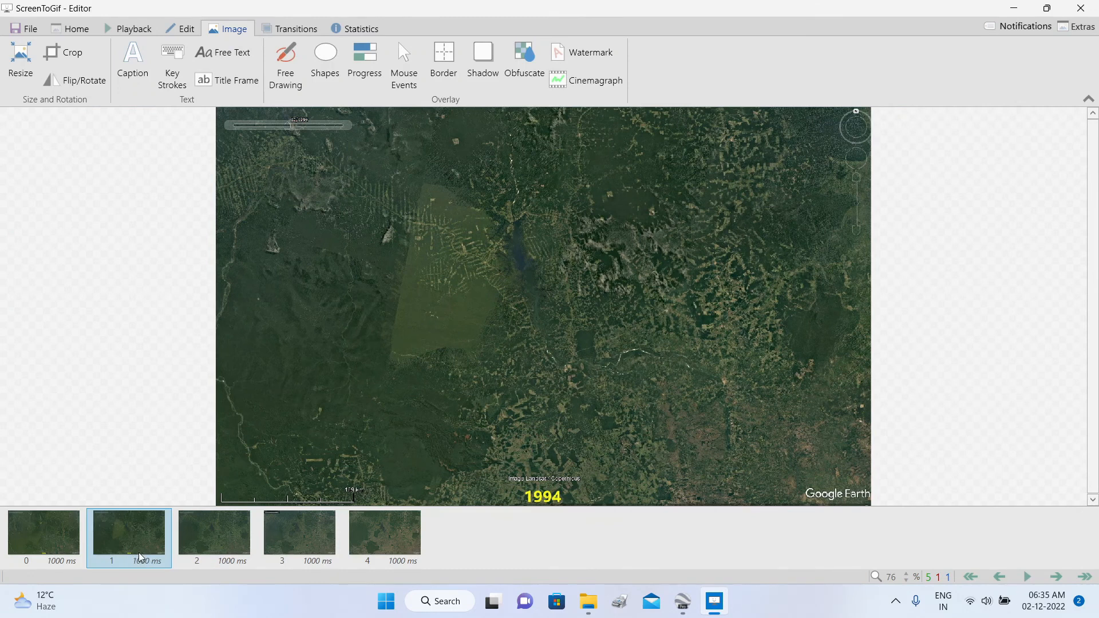
Add the caption 2004 to the third frame (frame 2).
click(210, 537)
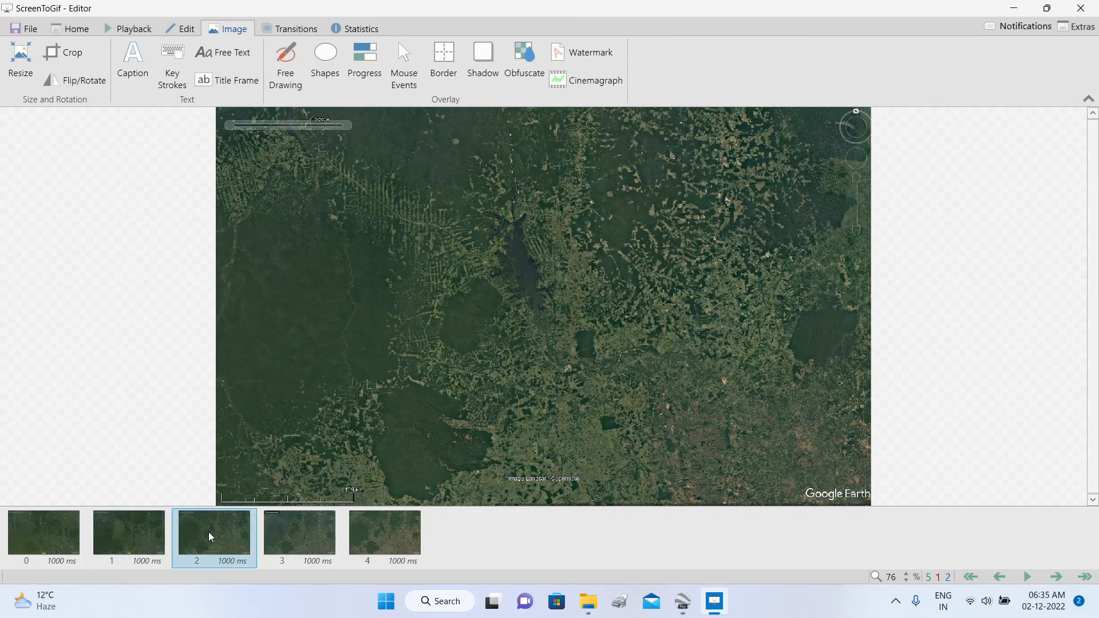
click(127, 73)
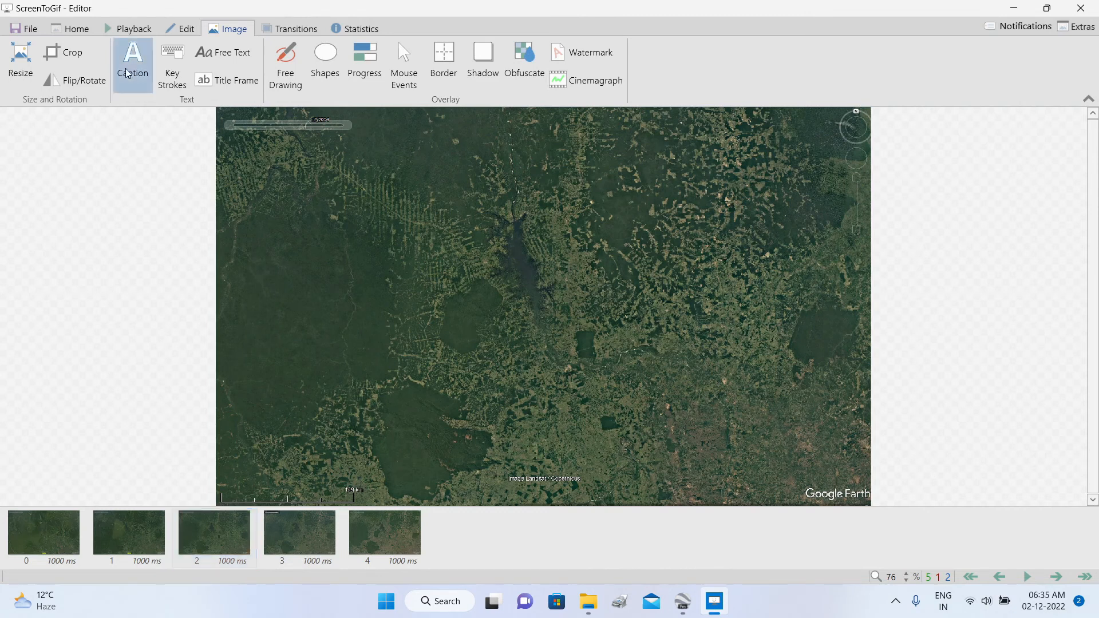
click(930, 159)
double_click(931, 159)
text(2)
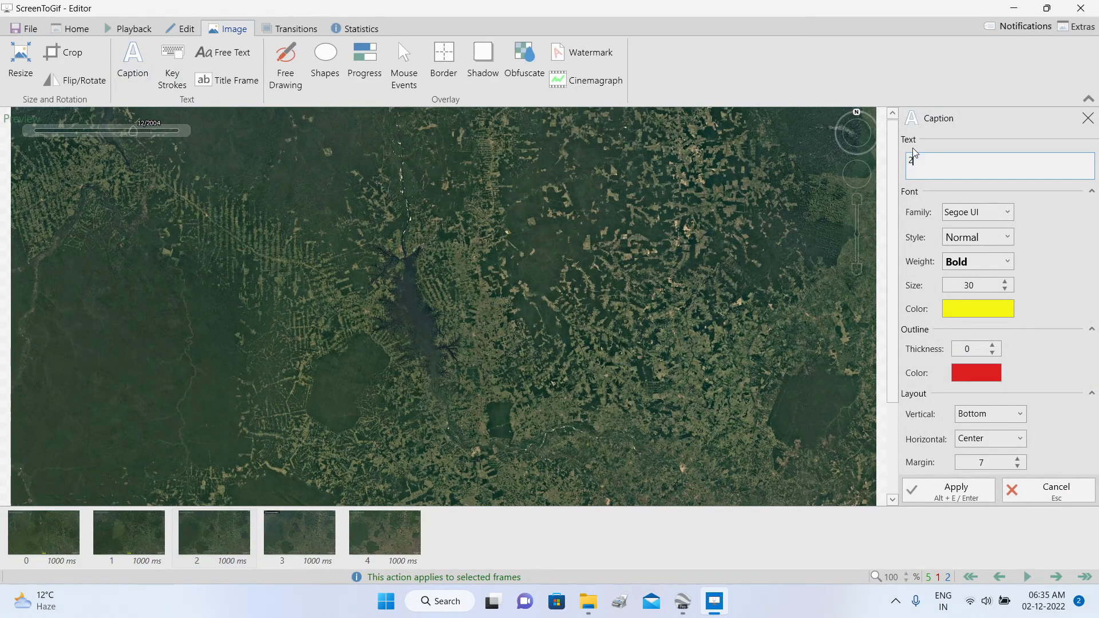
text(004)
click(951, 491)
Add the caption 2014 to the fourth frame (frame 3).
click(304, 541)
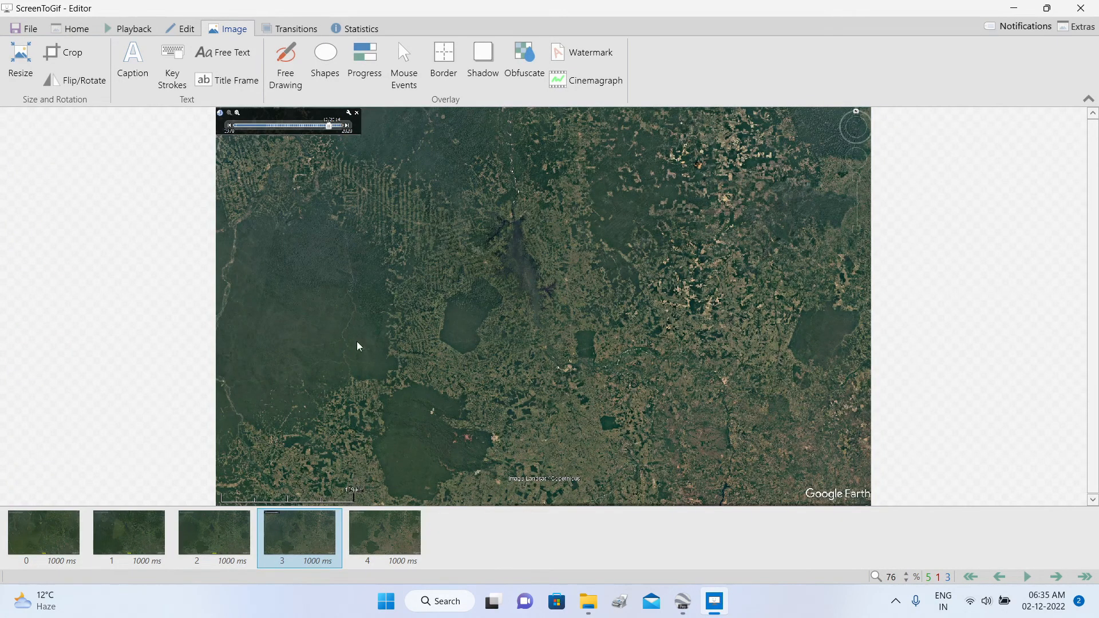
click(136, 74)
click(934, 159)
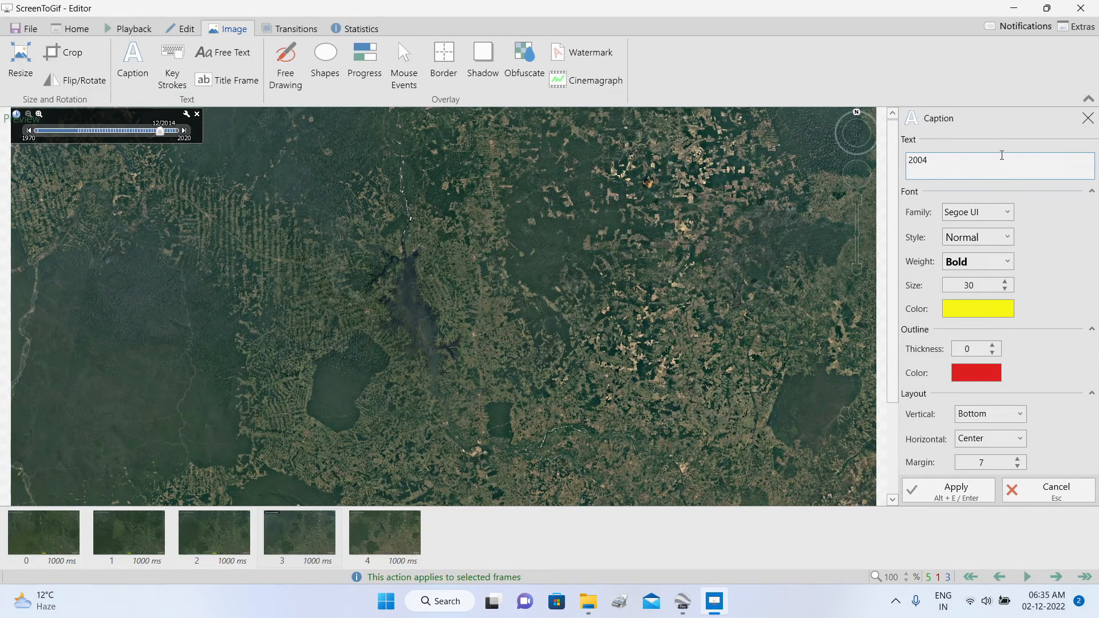
text(1)
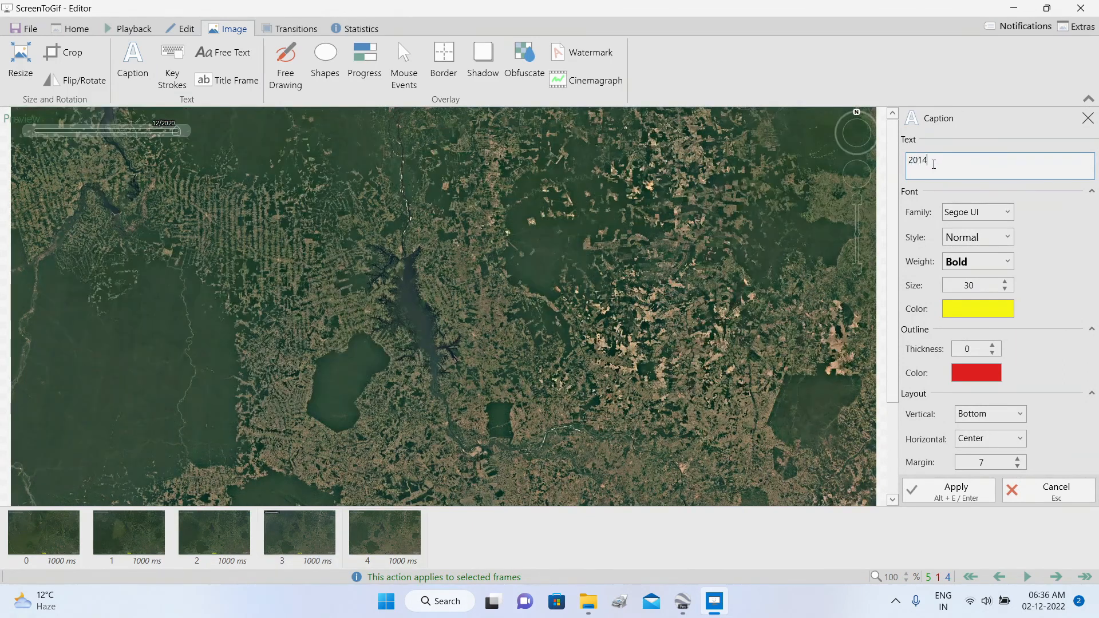
Caption the fifth frame (frame 4) as 2020.
double_click(933, 161)
text(2020)
click(951, 490)
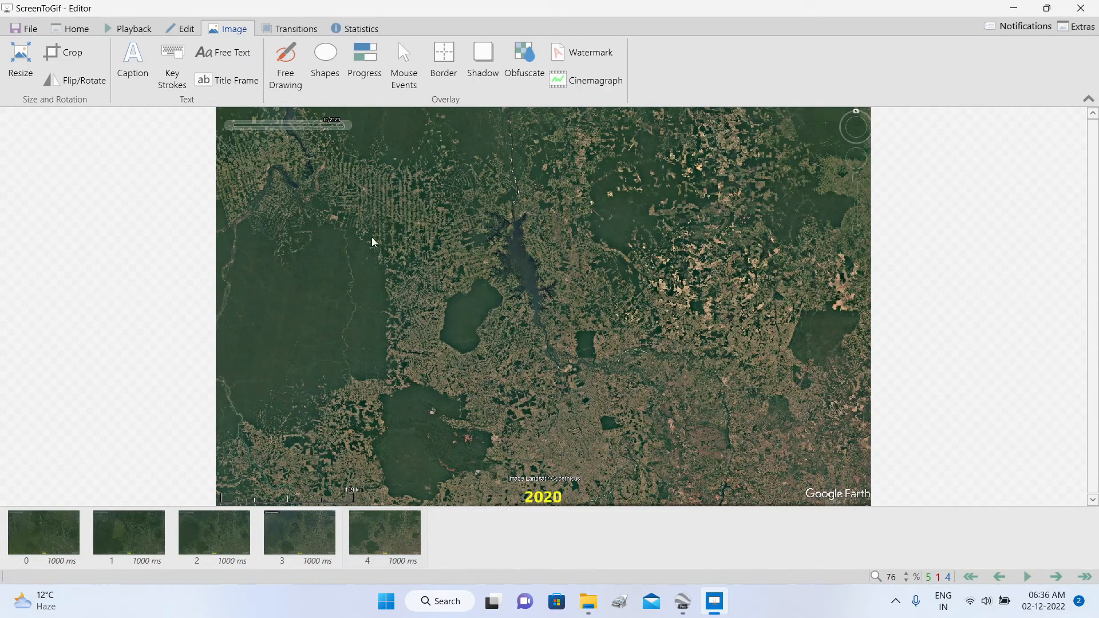
Start a screen recording for insertion, zoom Google Earth out to the whole globe around South America, and show the red A placemark.
click(27, 29)
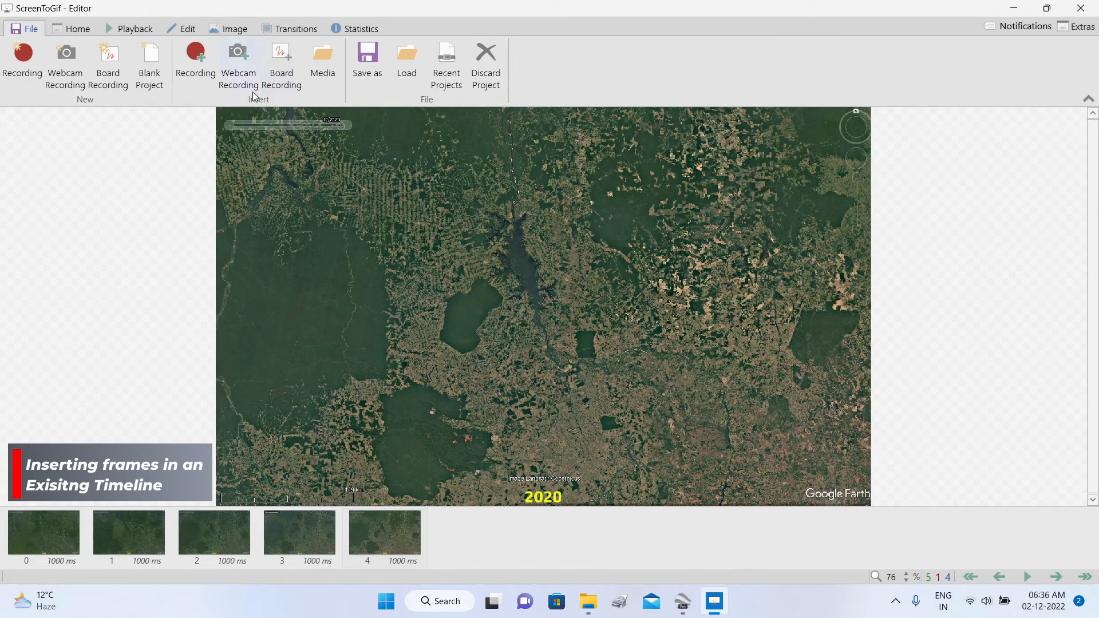
click(200, 56)
scroll(630, 202, down, 5)
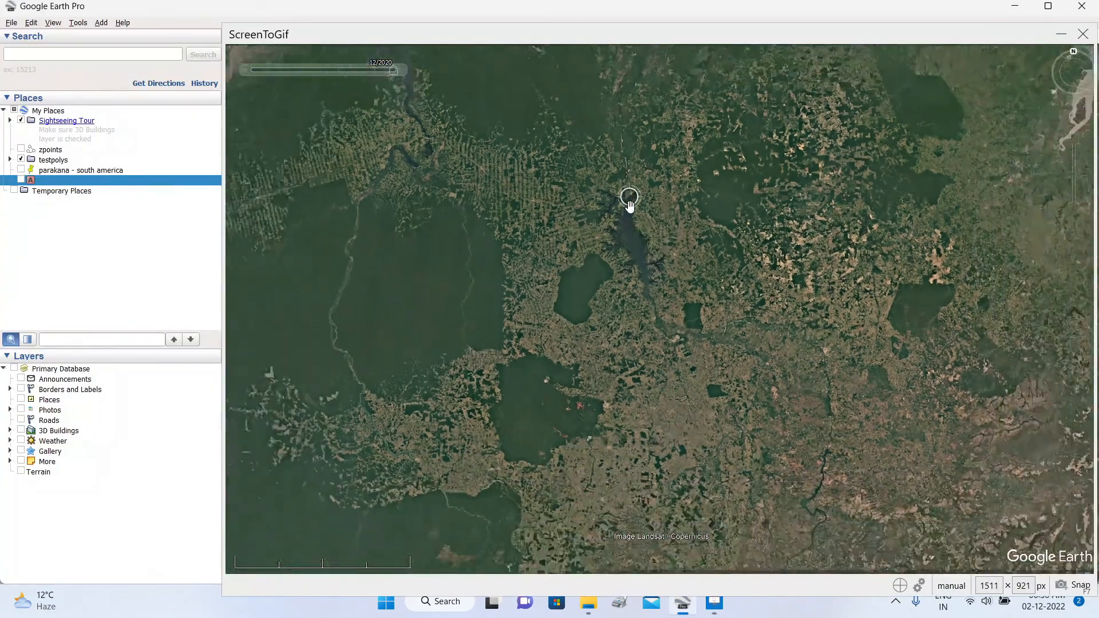
scroll(632, 205, down, 10)
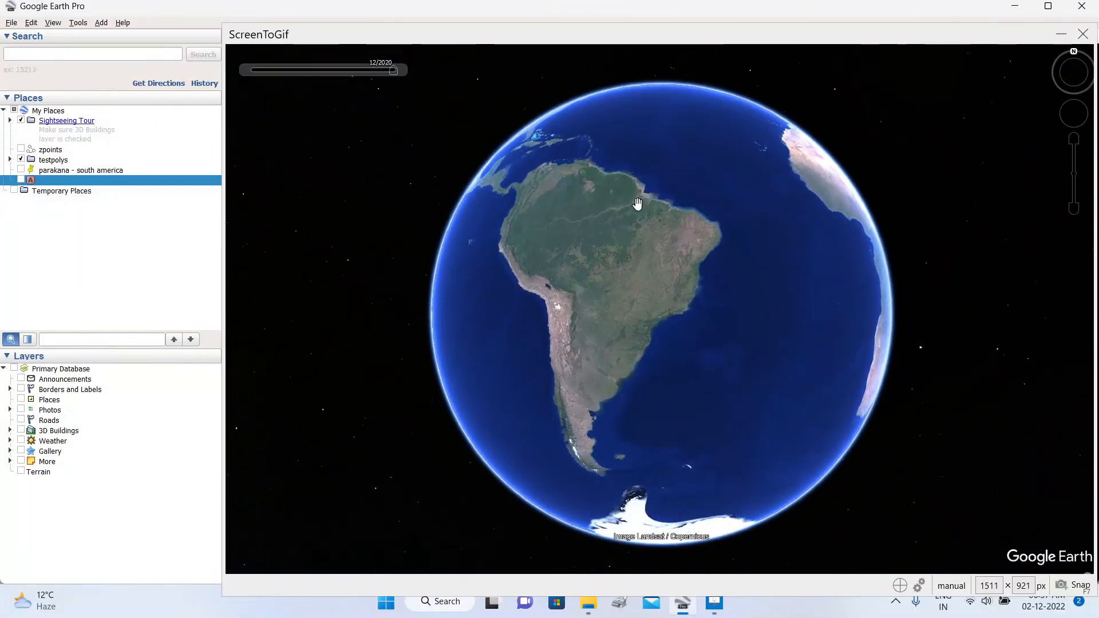
scroll(638, 220, down, 2)
drag(642, 232, 653, 242)
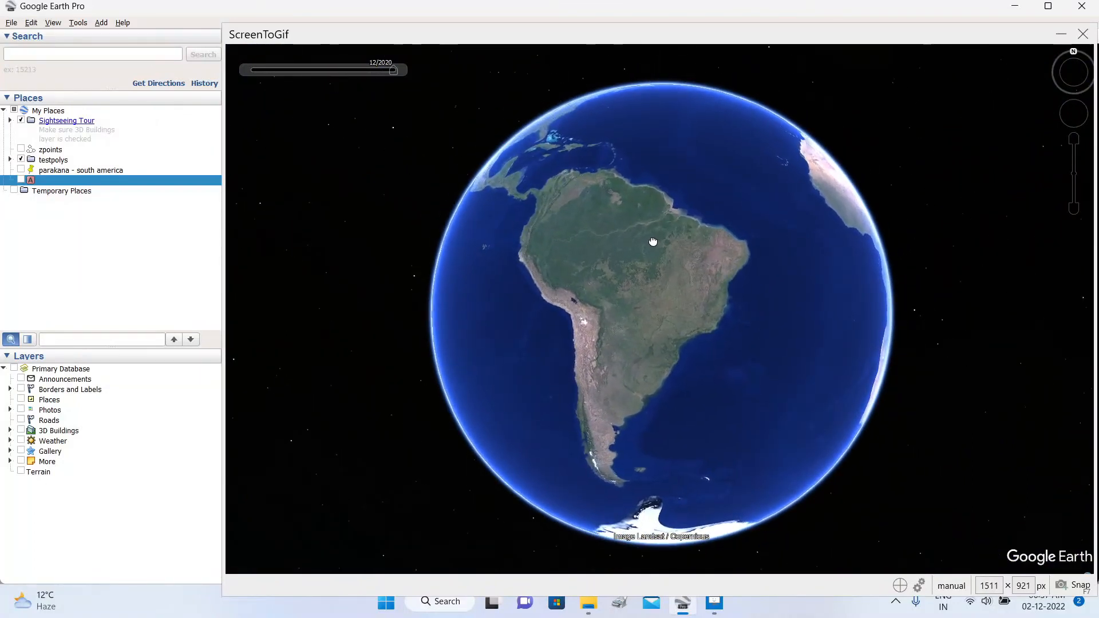
click(20, 181)
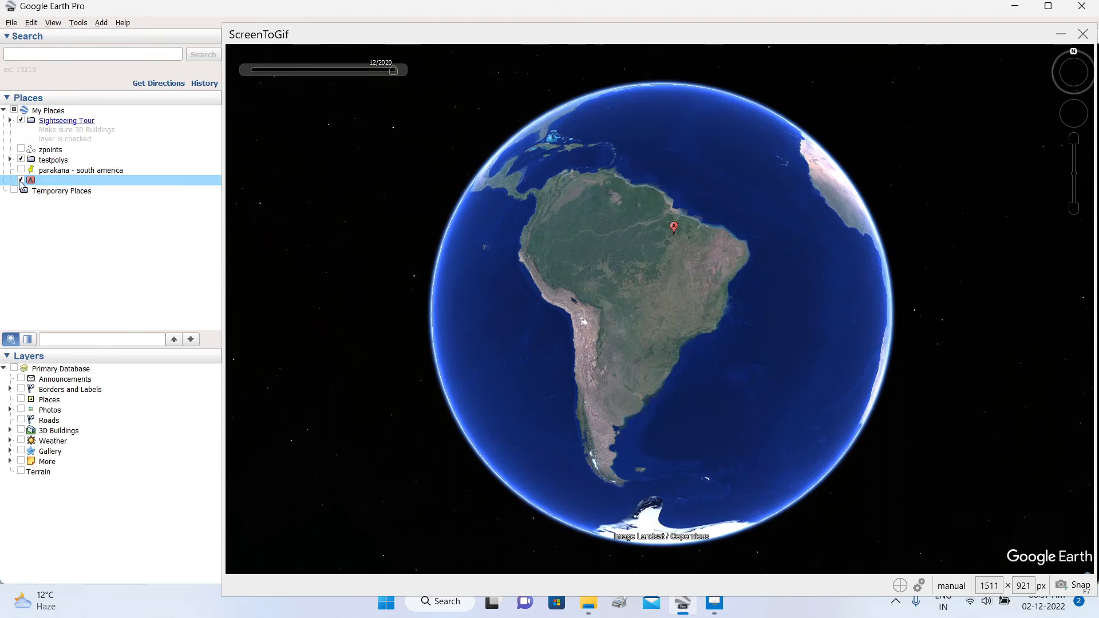
drag(566, 252, 582, 259)
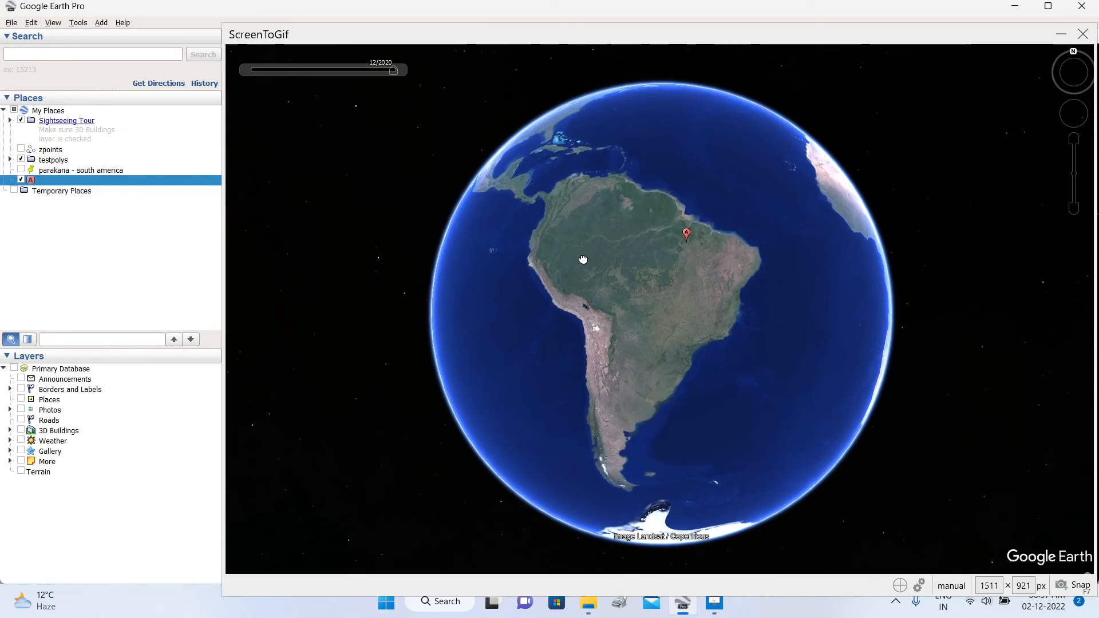
Snap one frame of the globe, stop the capture, and insert it before frame 4 of the project.
click(1062, 586)
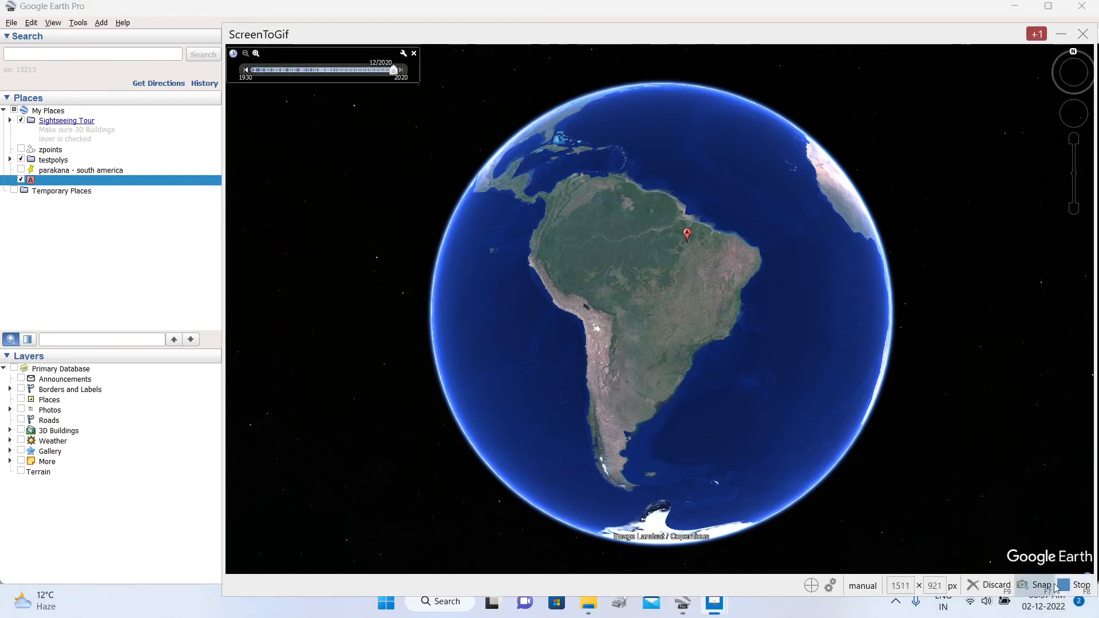
click(1083, 584)
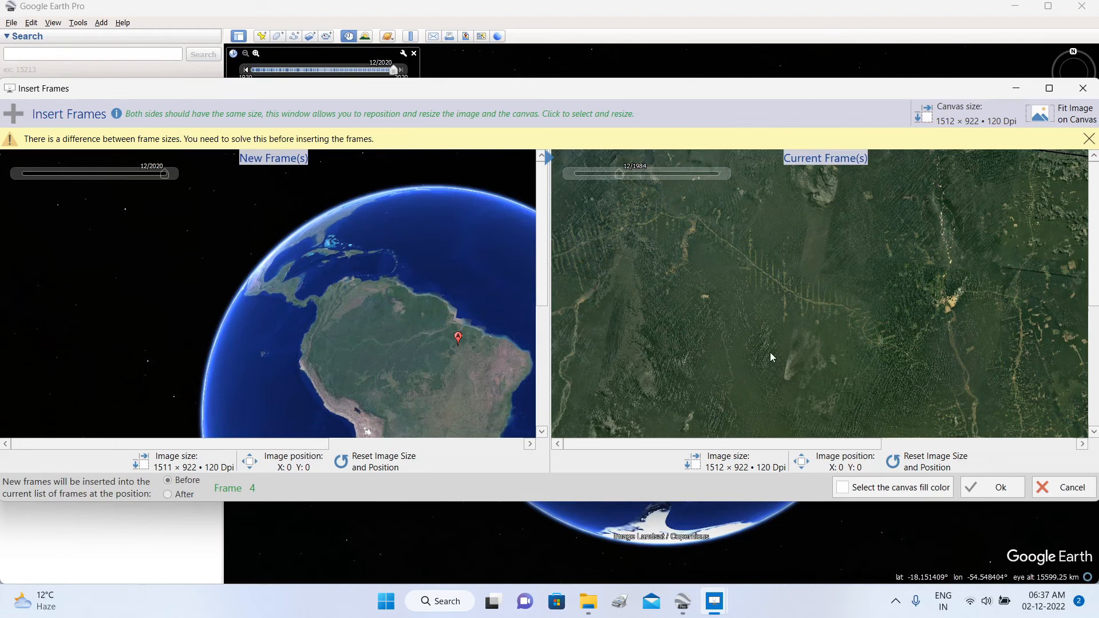
click(986, 493)
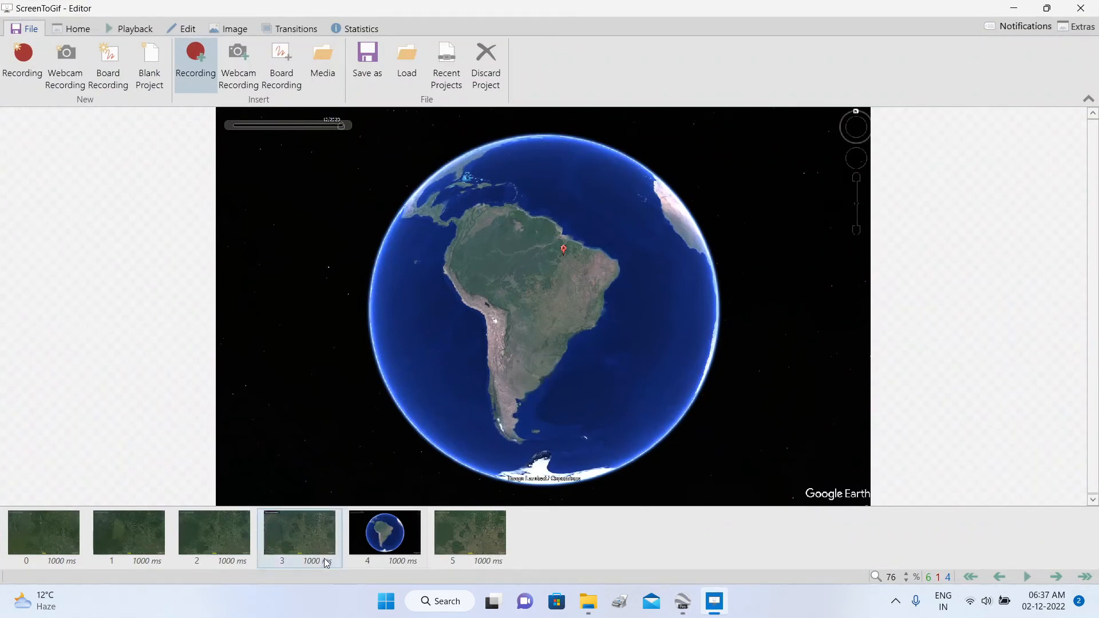
Reorder the timeline so the inserted globe frame comes first, ahead of the 1984 frame.
click(402, 539)
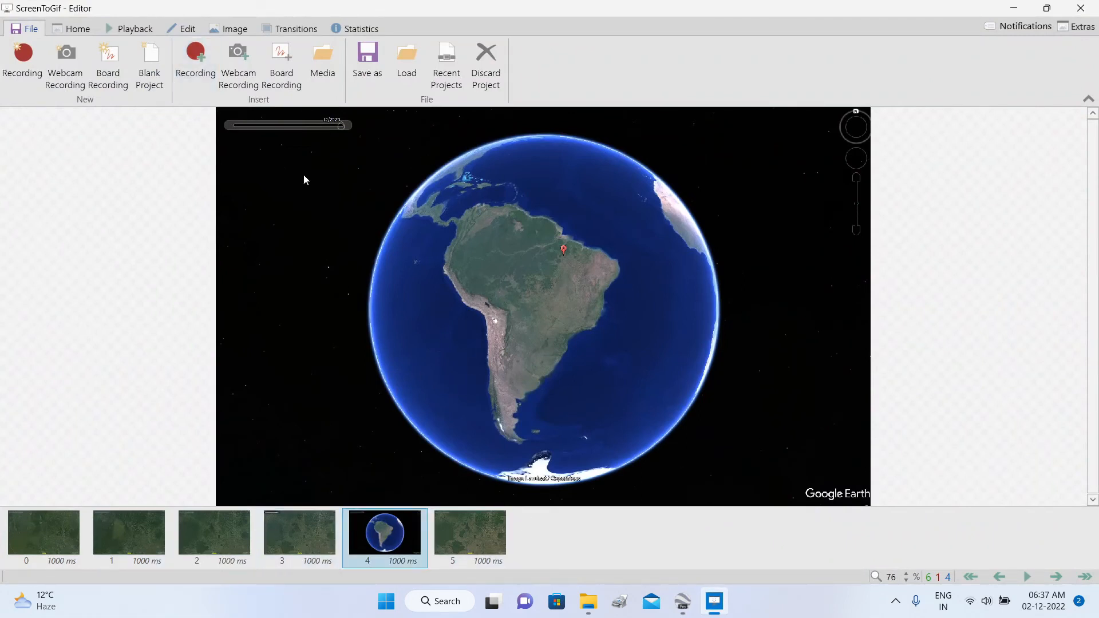
click(182, 29)
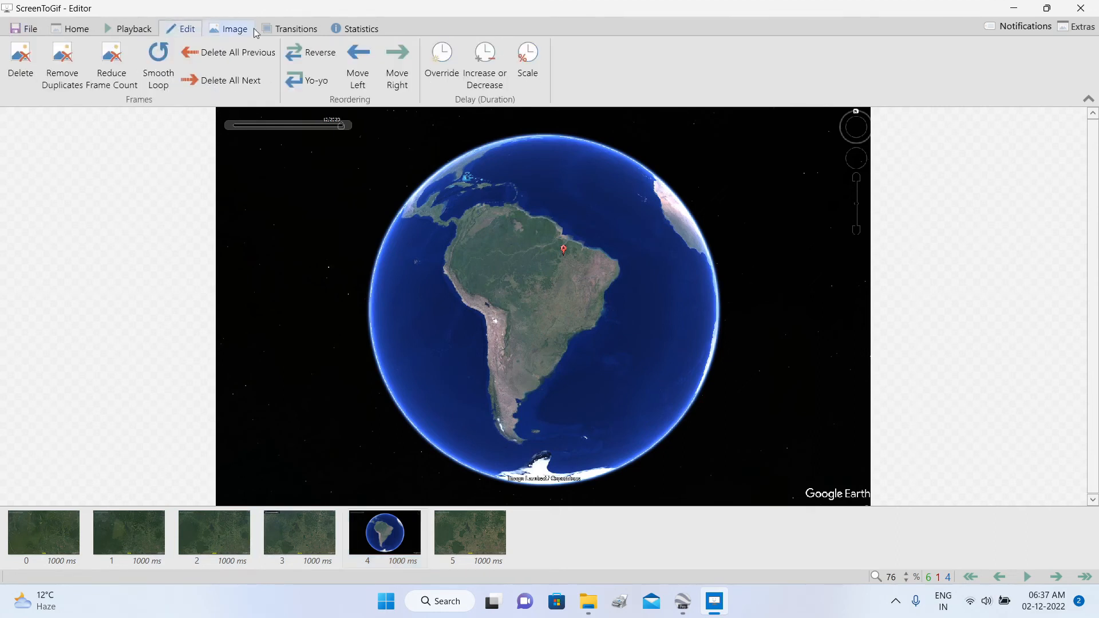
click(360, 57)
click(359, 58)
click(358, 57)
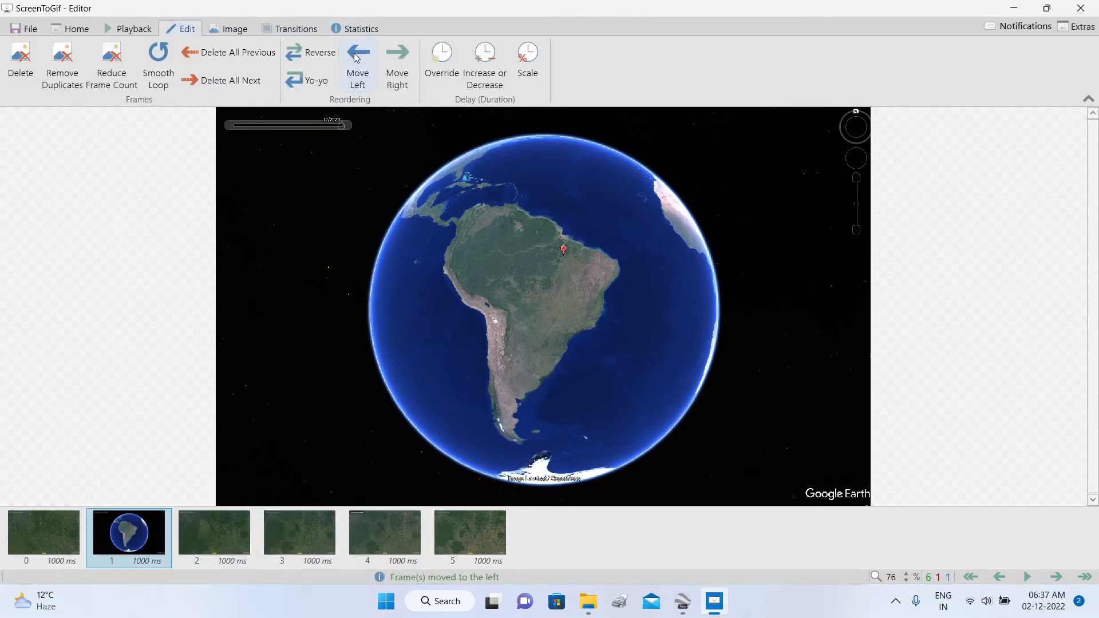
click(357, 56)
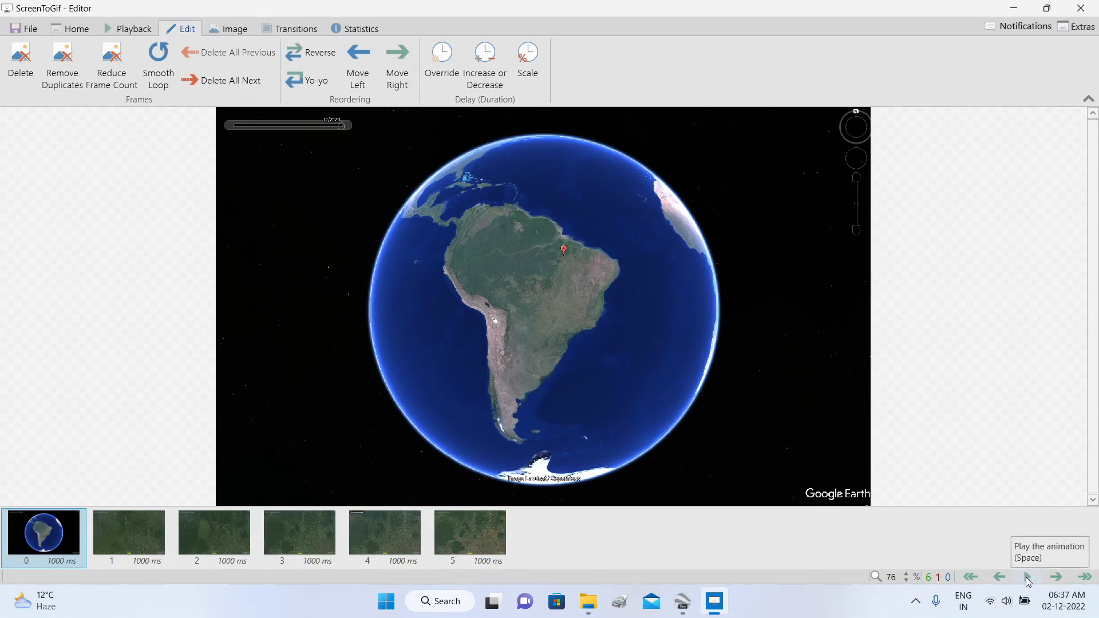
Play the globe and deforestation sequence, and export it as deforestation.gif in the demo folder.
click(1028, 579)
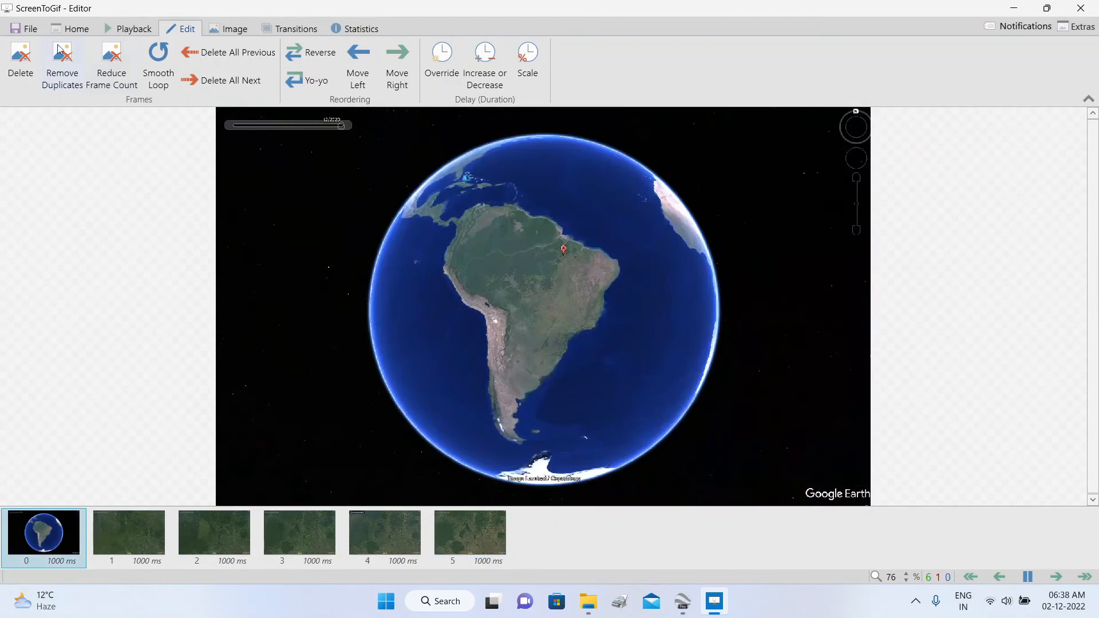
click(32, 29)
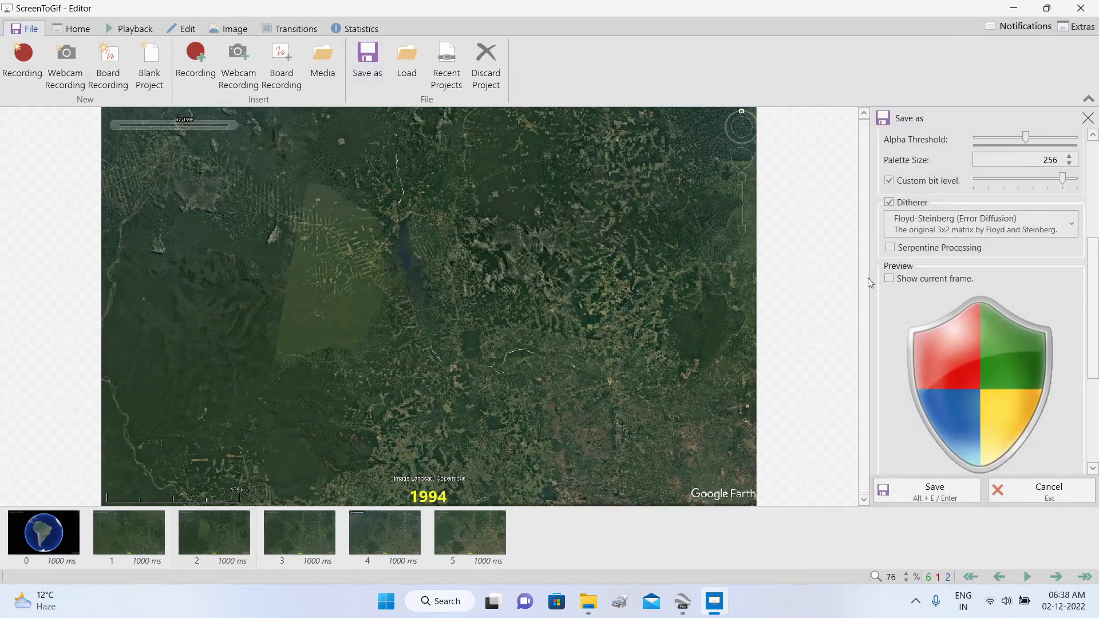
scroll(1094, 317, down, 1)
scroll(1094, 317, down, 5)
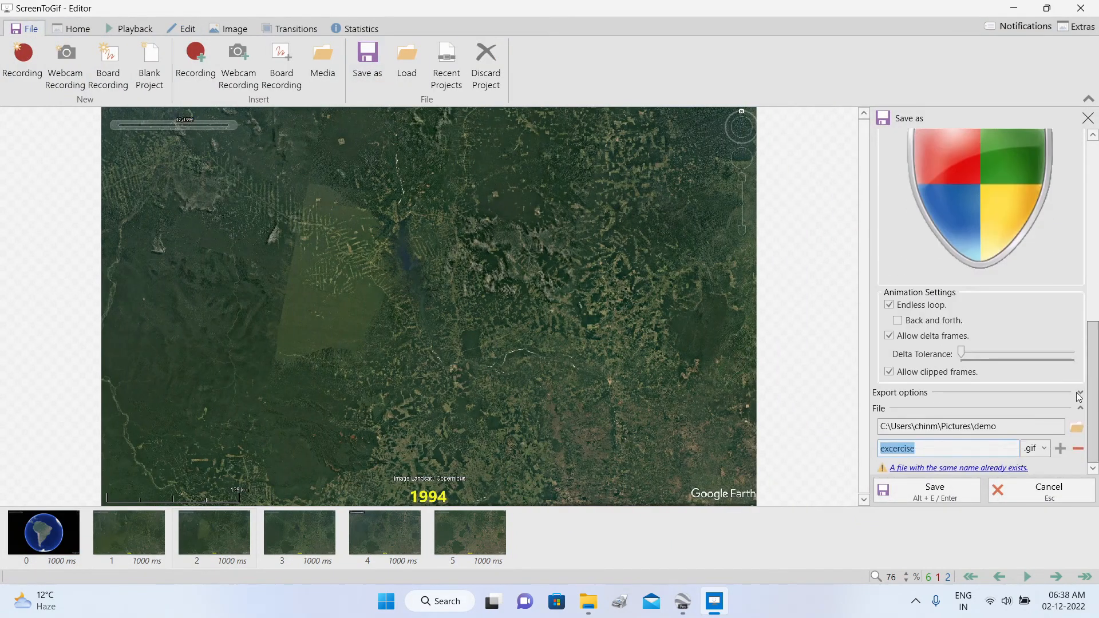
click(928, 451)
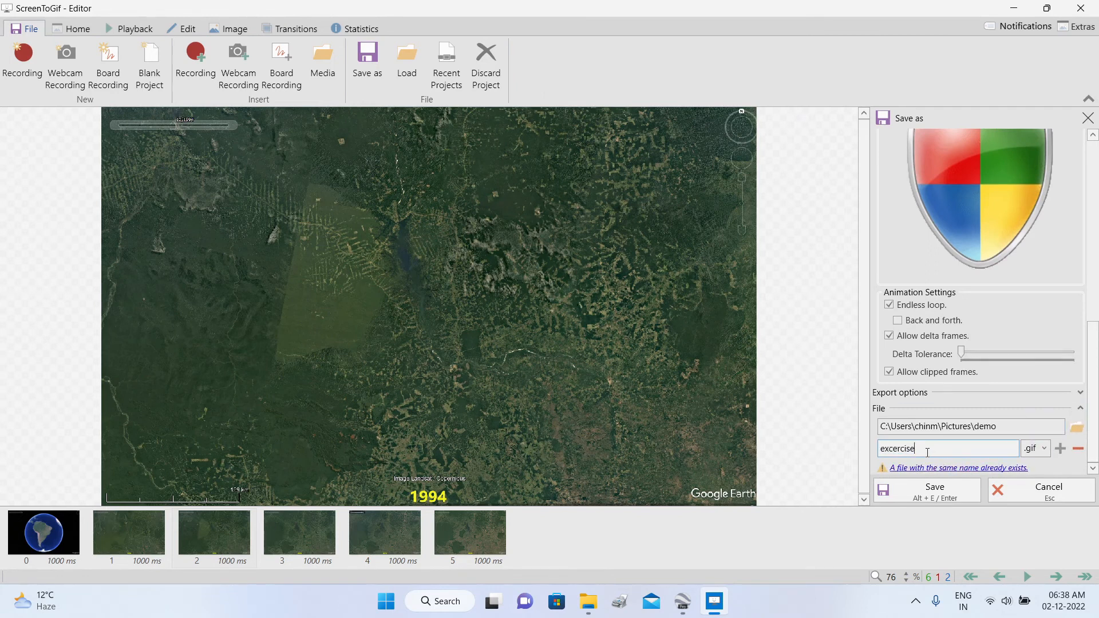
drag(922, 451, 876, 451)
text(deforestation)
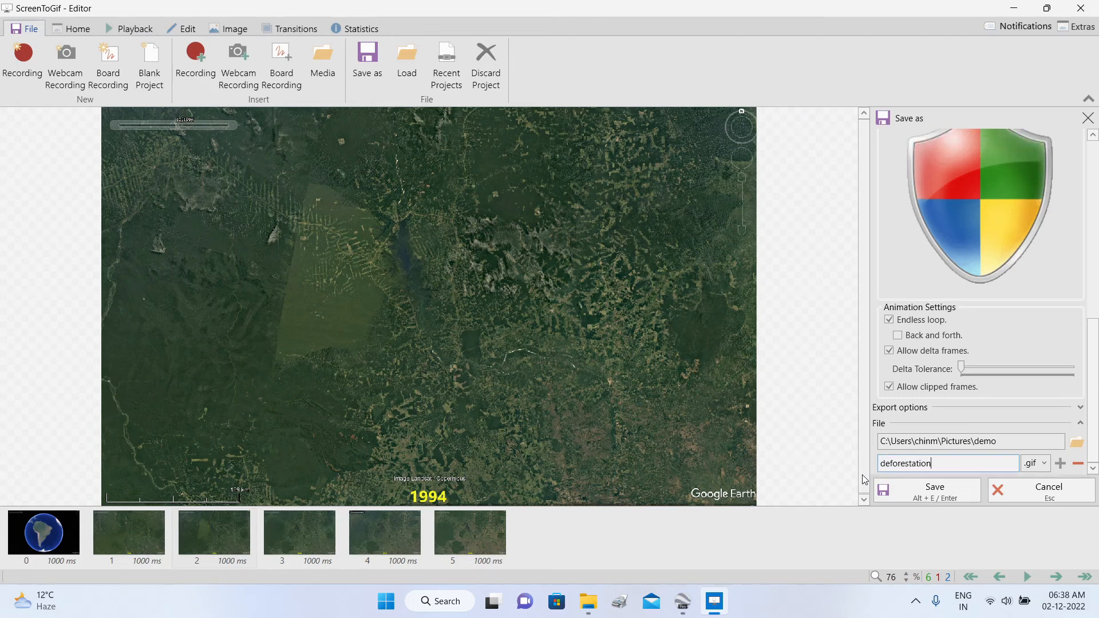
click(934, 496)
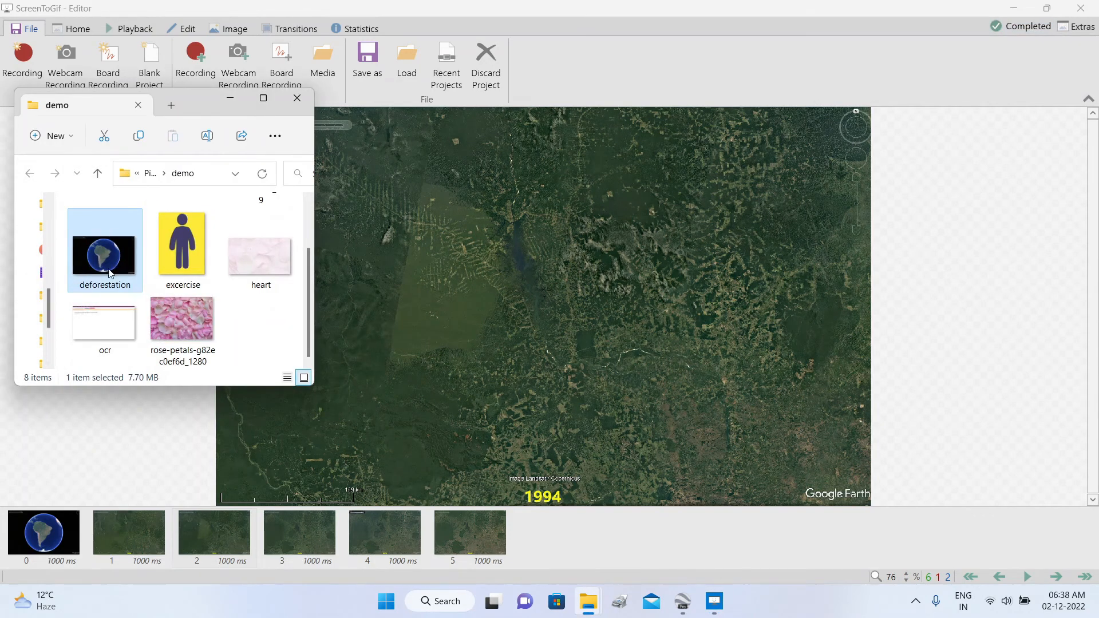
View the exported deforestation GIF from the demo folder, then close the viewer and put the folder window away.
double_click(110, 270)
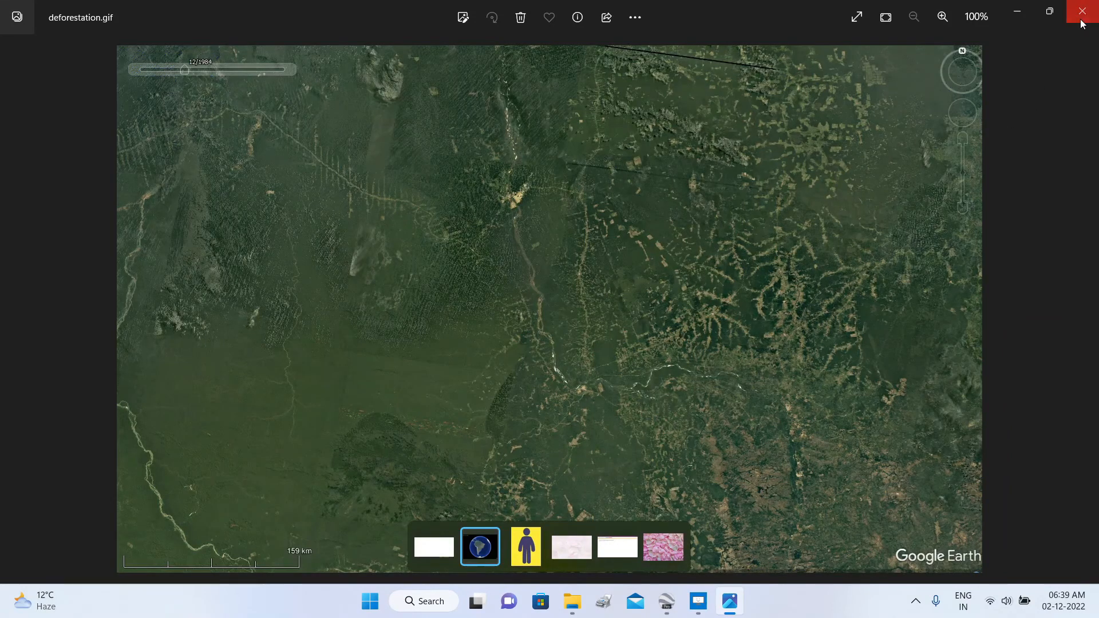
click(1082, 21)
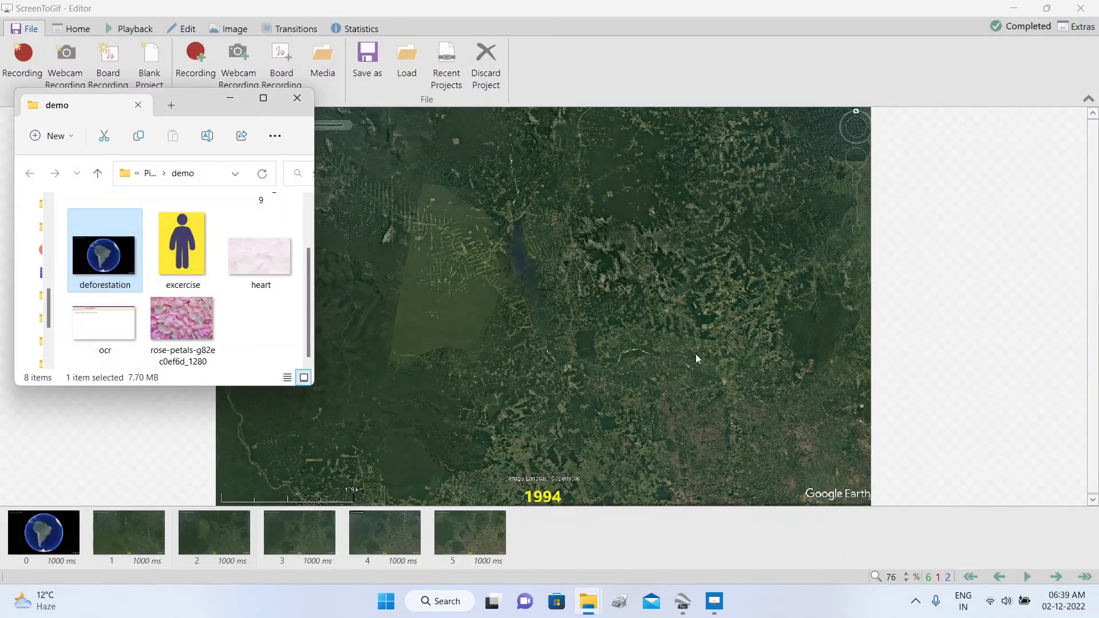
click(228, 98)
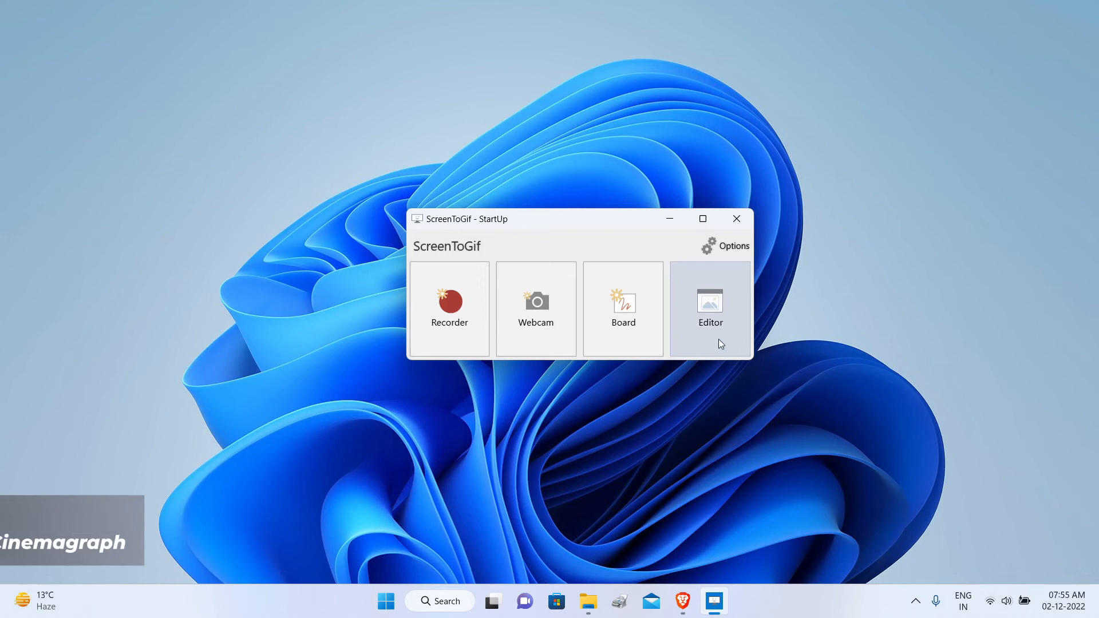
Load the flower video into a new editor session, importing its frames from 13291 ms to 17000 ms.
click(724, 321)
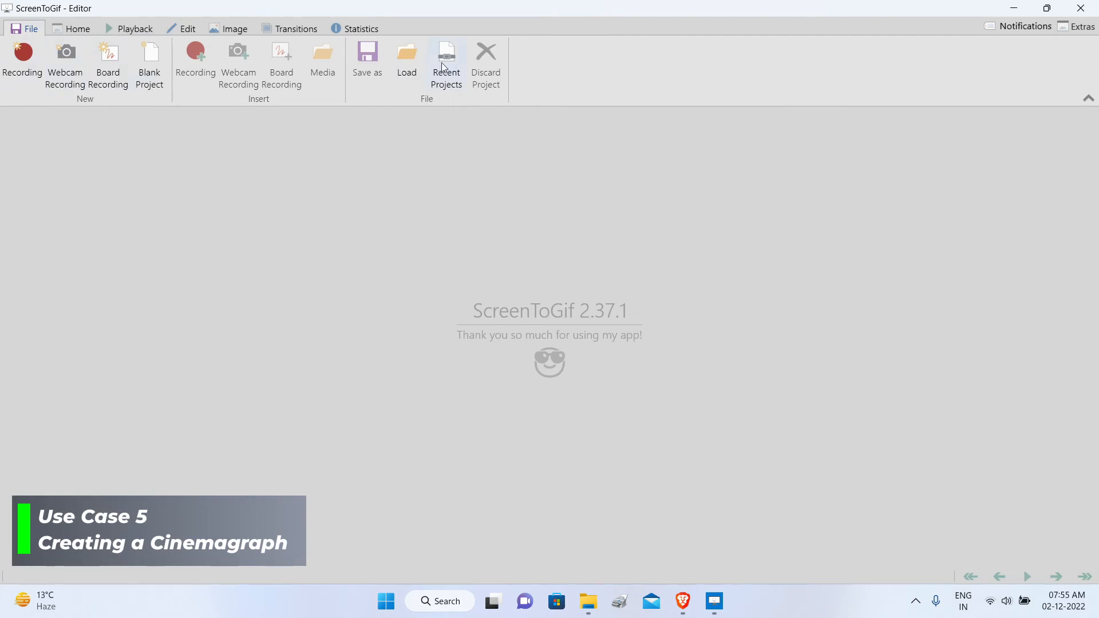
click(412, 54)
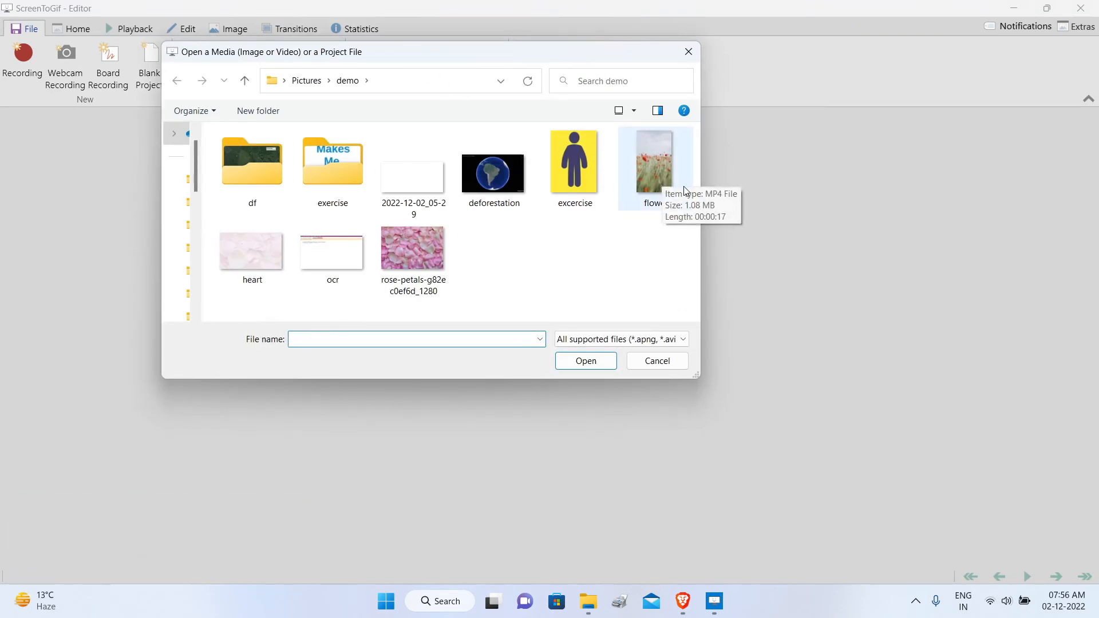
click(660, 172)
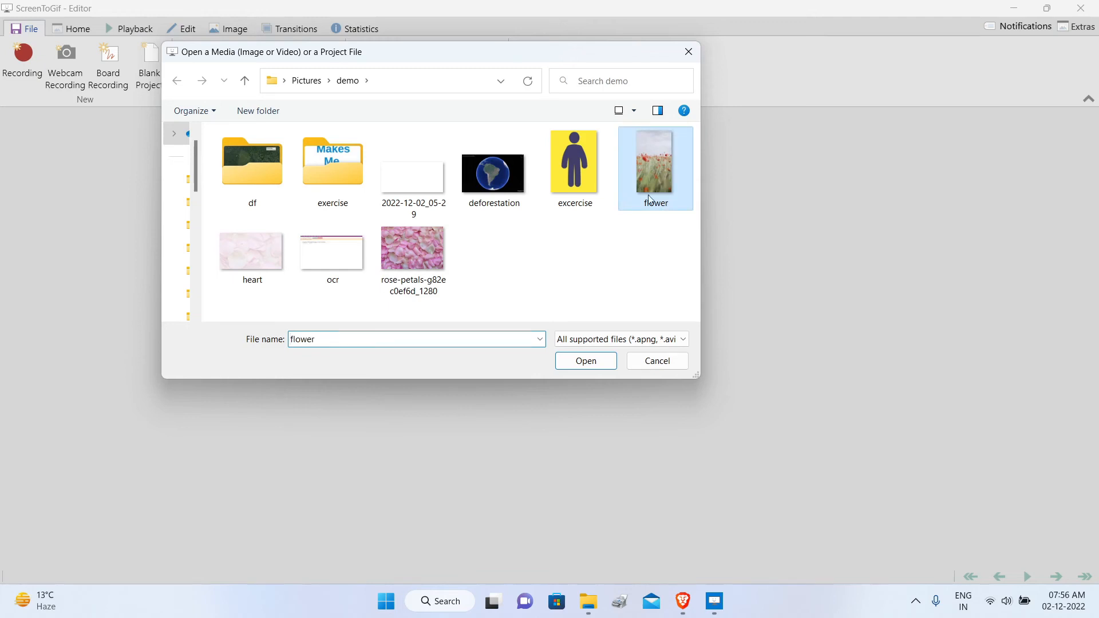
click(595, 365)
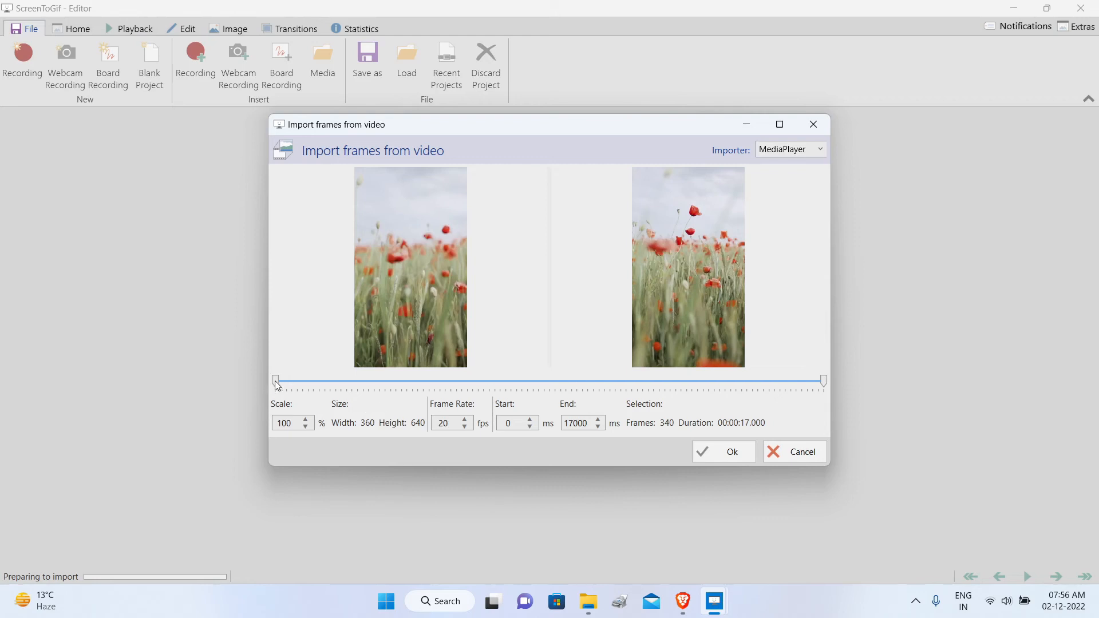
drag(278, 386, 704, 409)
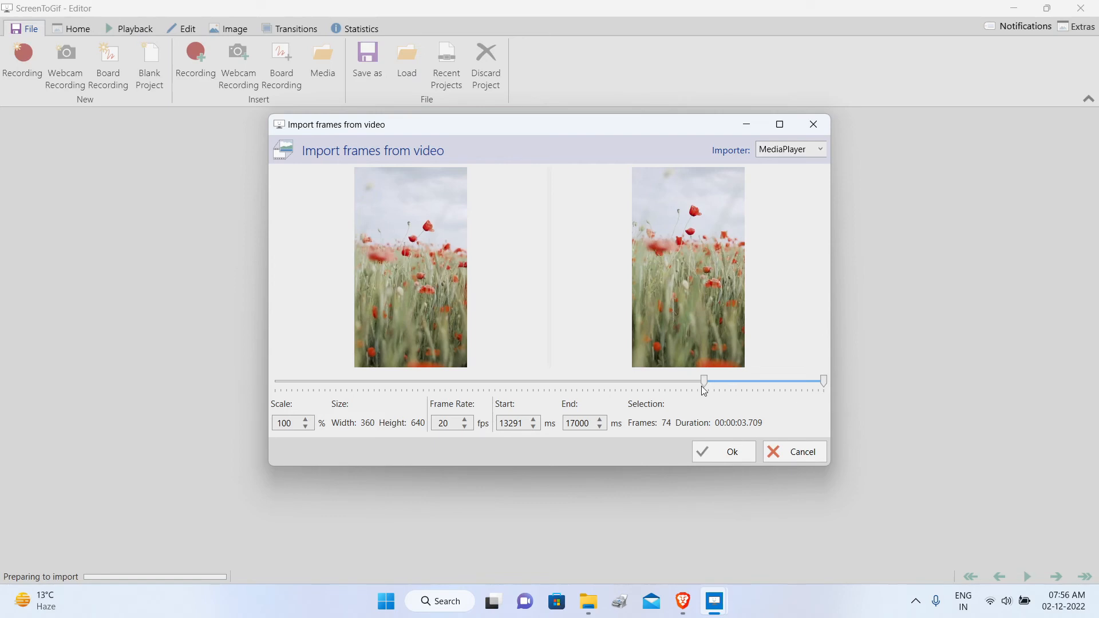
click(720, 456)
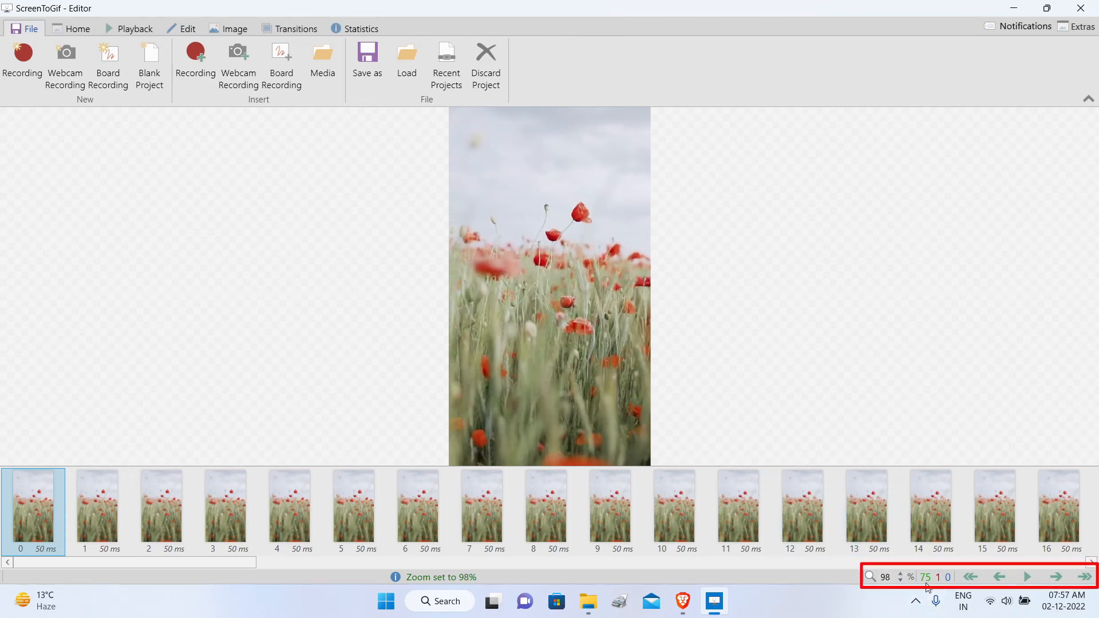
Play the imported poppy field frames to review their motion, putting away the Wikipedia Cinemagraph article.
click(1025, 576)
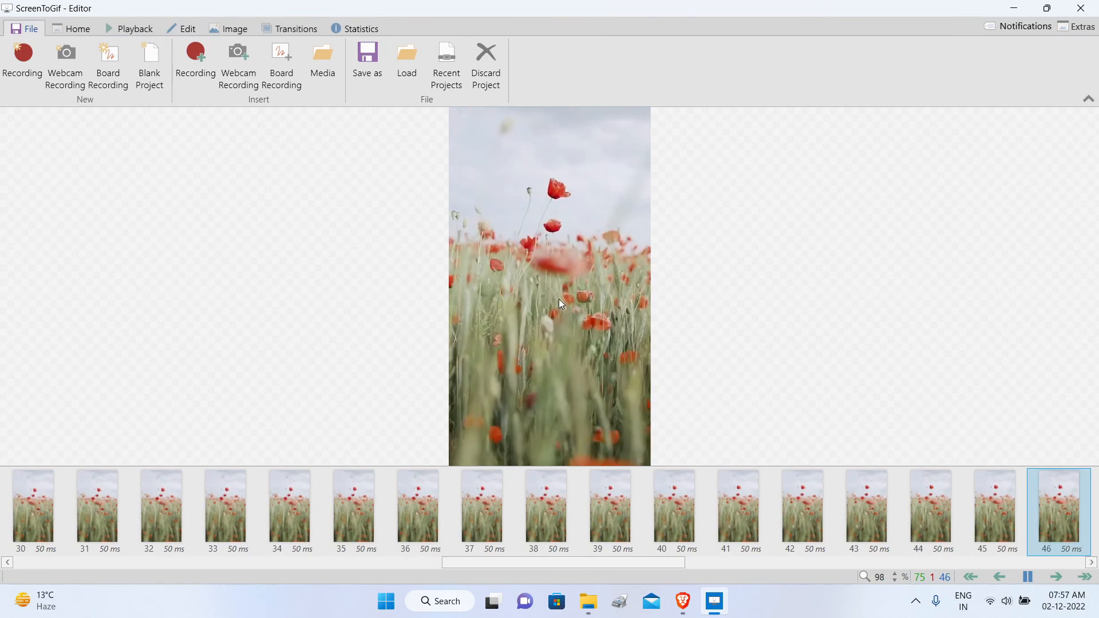
click(228, 32)
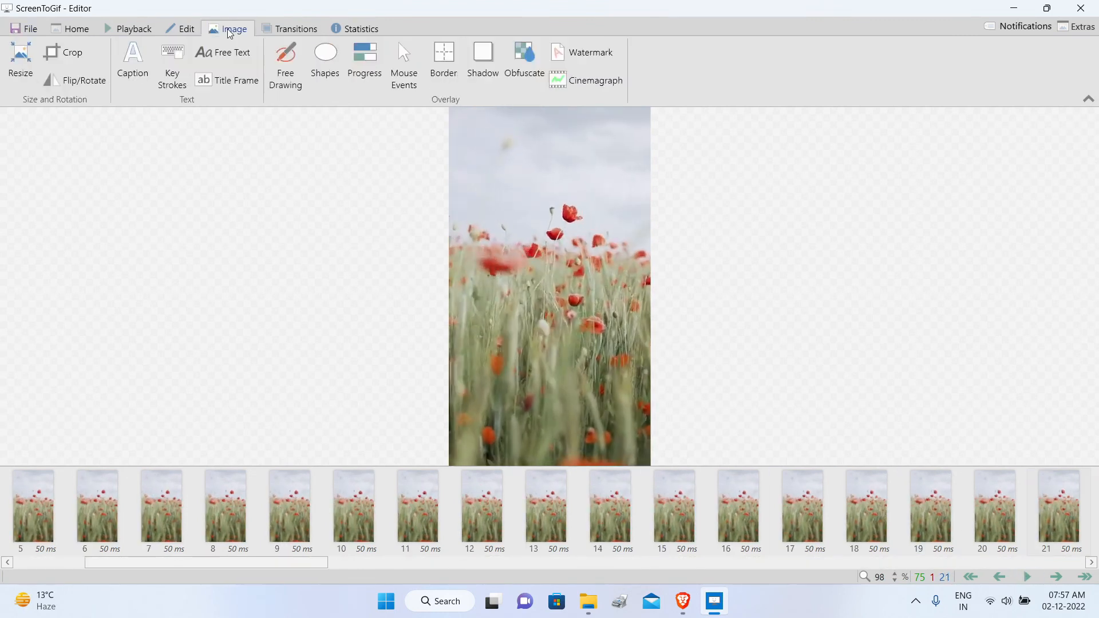
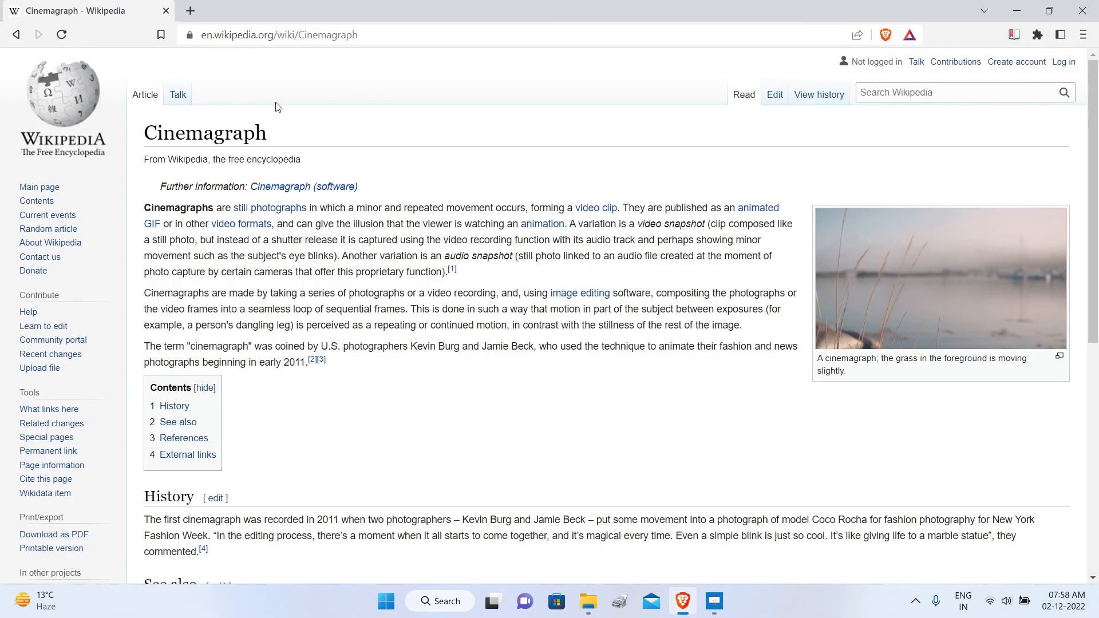
click(1016, 10)
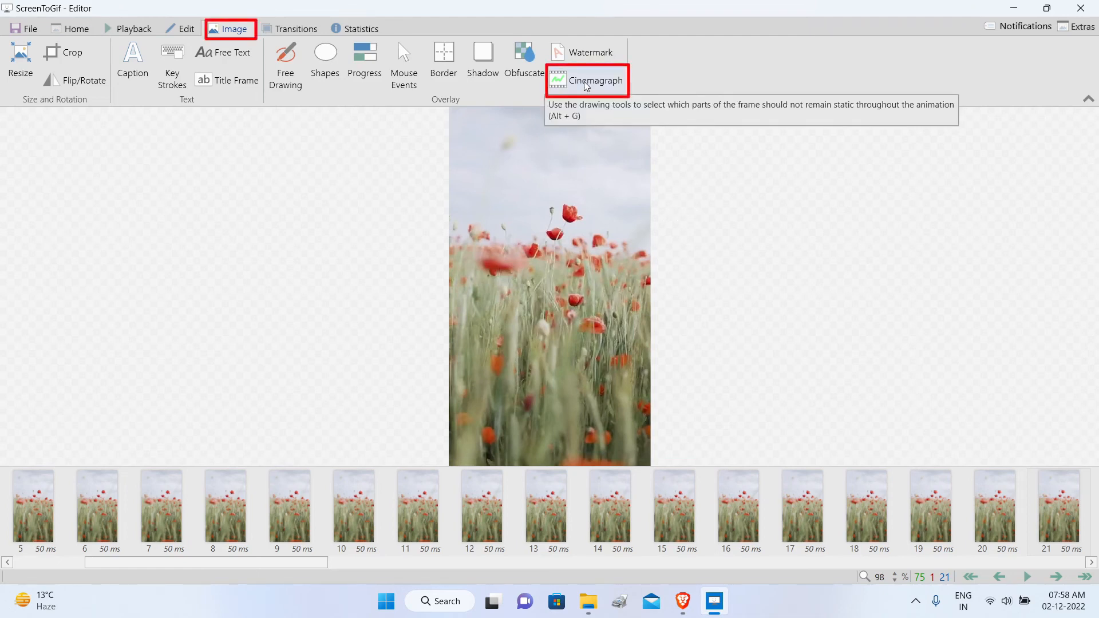
click(1028, 577)
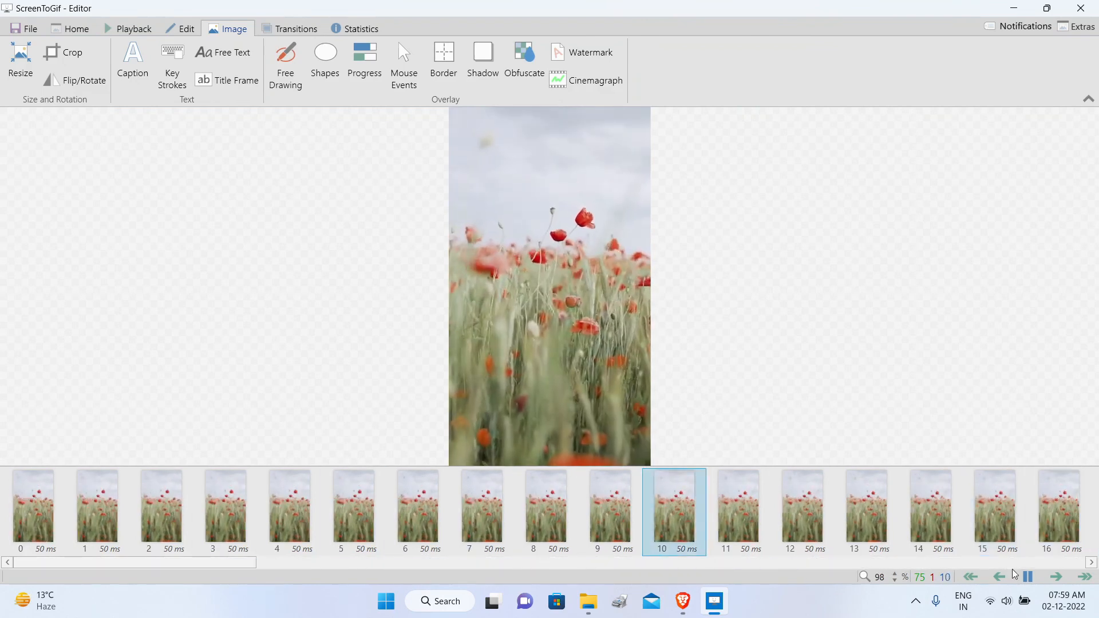
click(1027, 577)
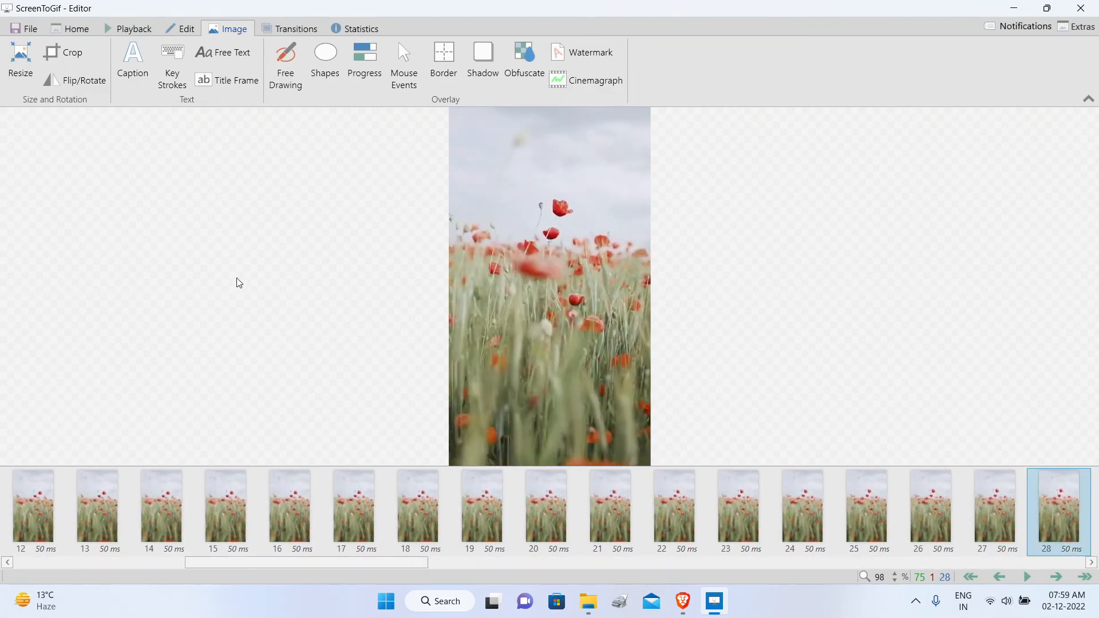
Select all frames and start a Cinemagraph overlay with the pen set to 15 wide and 15 high.
click(77, 39)
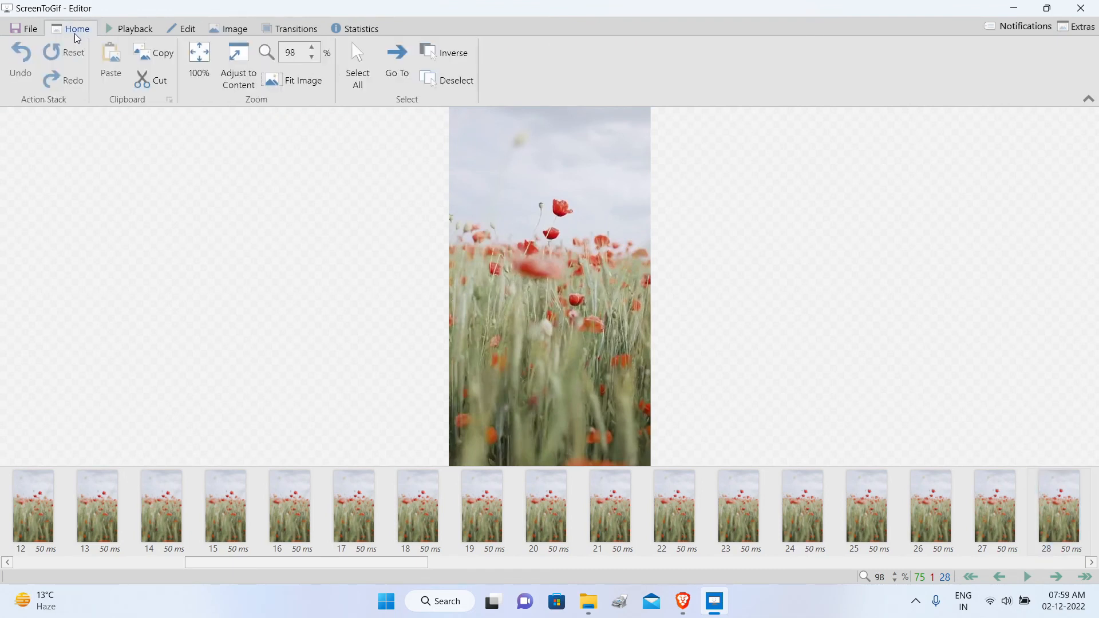
click(356, 86)
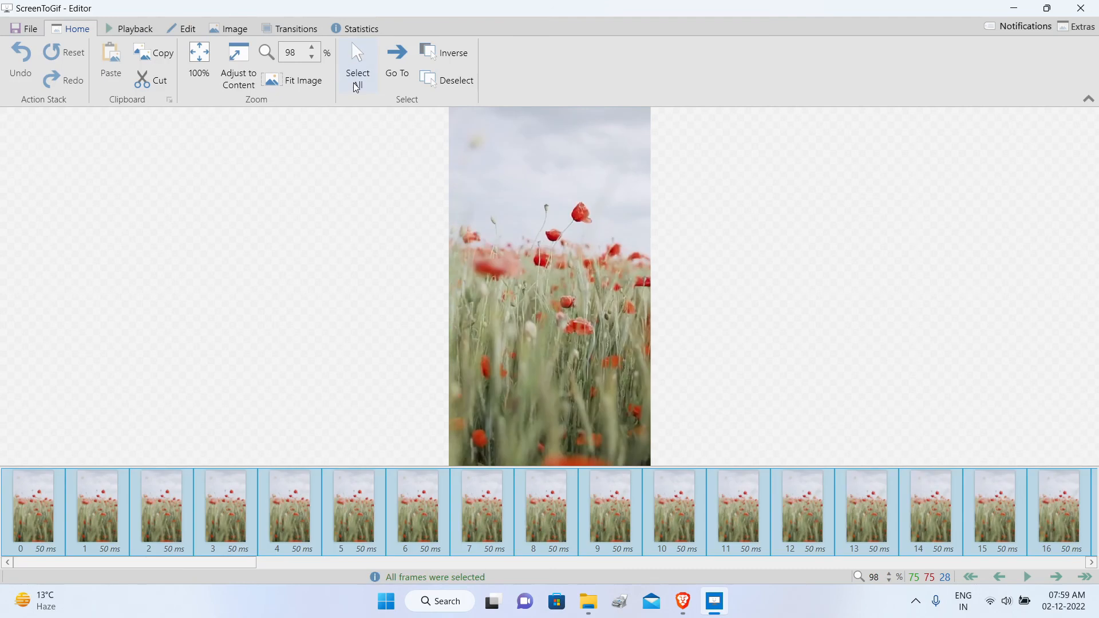
click(230, 31)
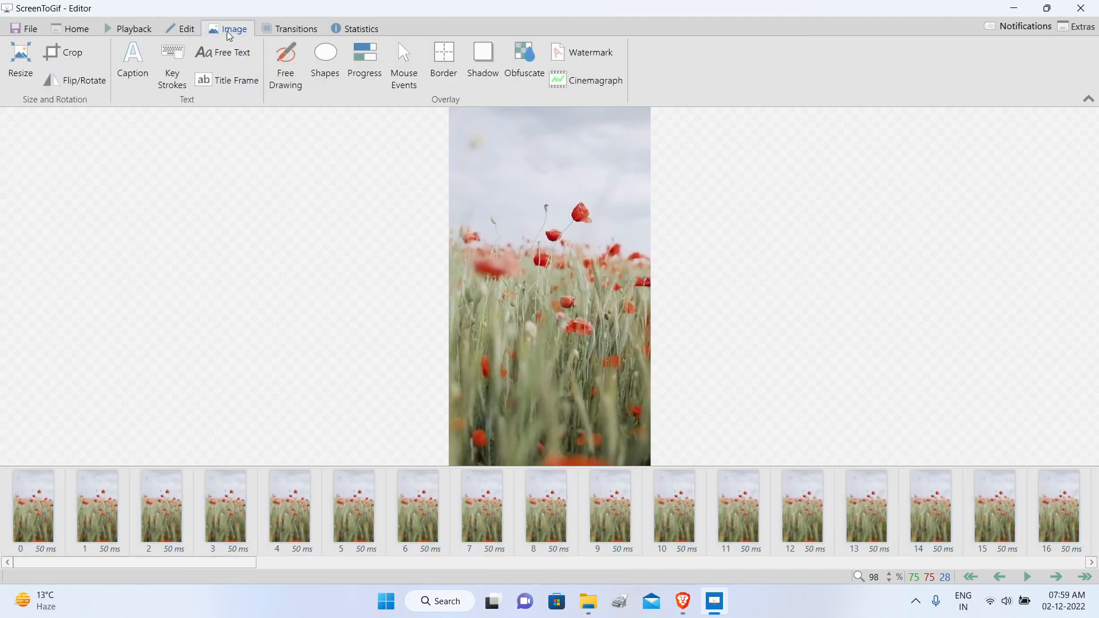
click(591, 89)
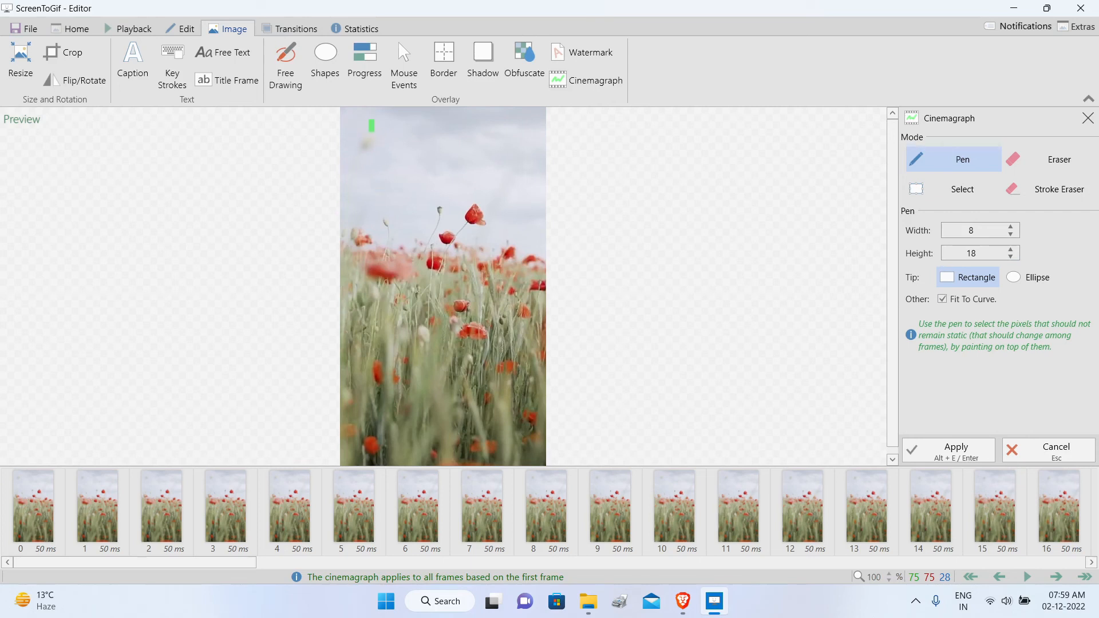
click(1010, 227)
click(1011, 228)
click(1012, 235)
click(1012, 258)
click(1012, 258)
Paint over the upper-left sky area around the blurred flower to mark it as the moving region.
drag(347, 114, 379, 118)
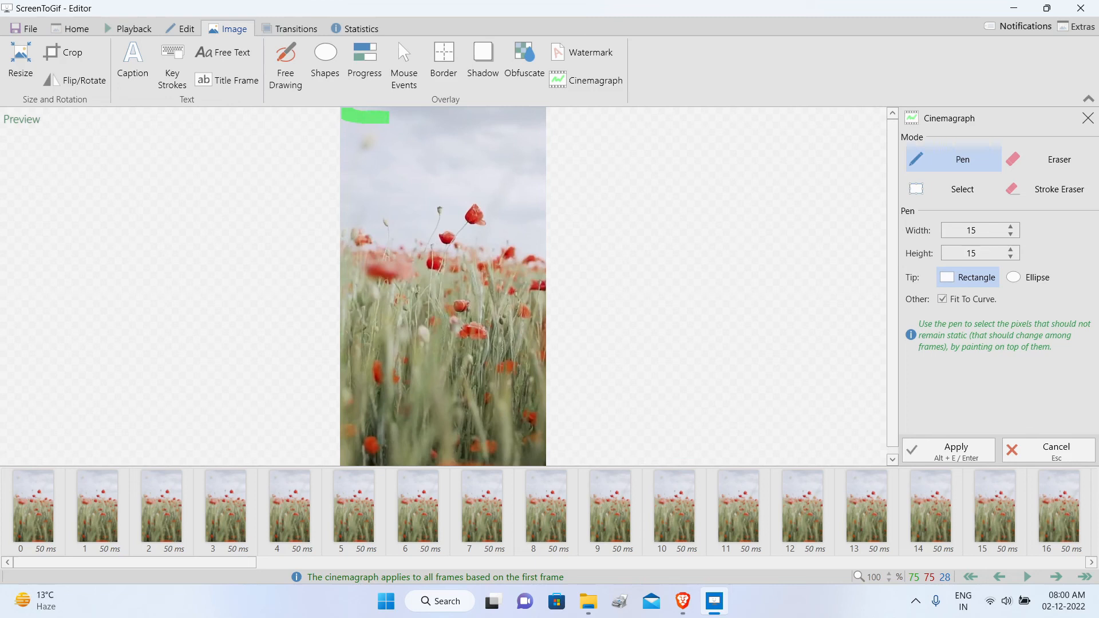
mouse_move(383, 117)
mouse_down()
mouse_move(347, 166)
mouse_move(350, 129)
mouse_move(395, 172)
mouse_move(390, 146)
mouse_move(391, 195)
mouse_up()
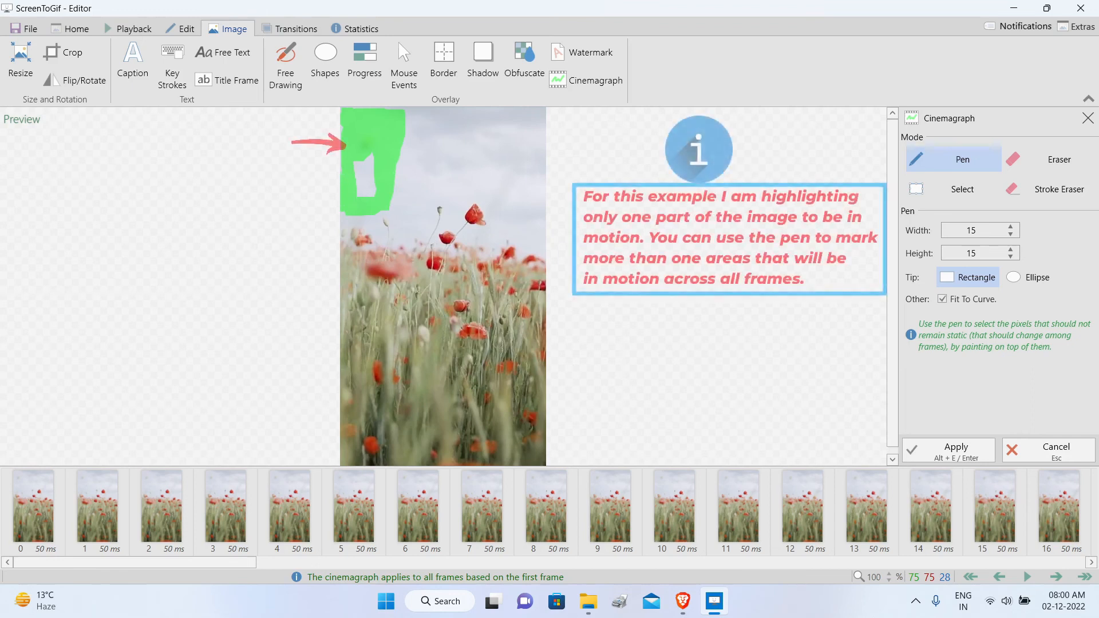
mouse_move(365, 158)
mouse_down()
mouse_move(371, 192)
mouse_move(344, 223)
mouse_up()
drag(398, 180, 409, 129)
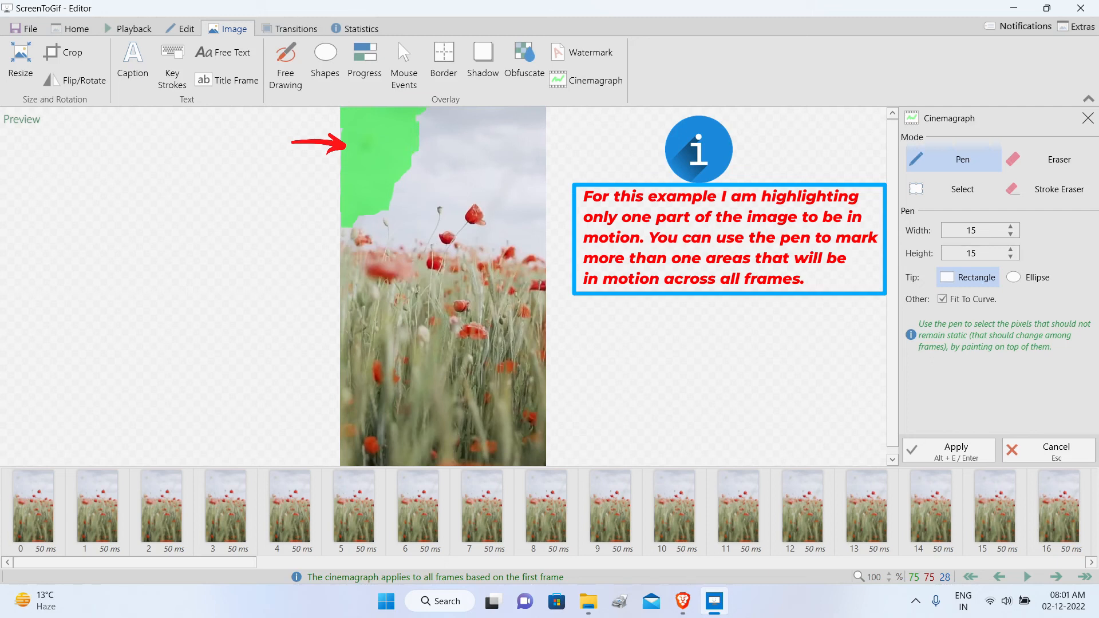
drag(406, 167, 400, 184)
drag(423, 140, 418, 161)
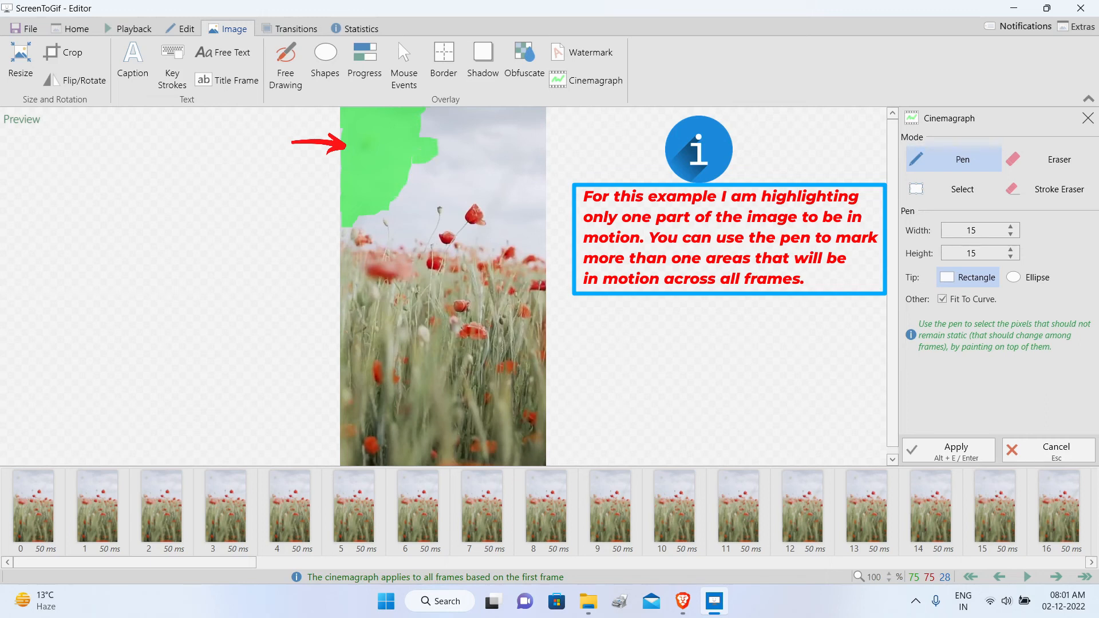
Erase the excess paint along the right edge of the marked sky area and apply the cinemagraph.
click(1052, 163)
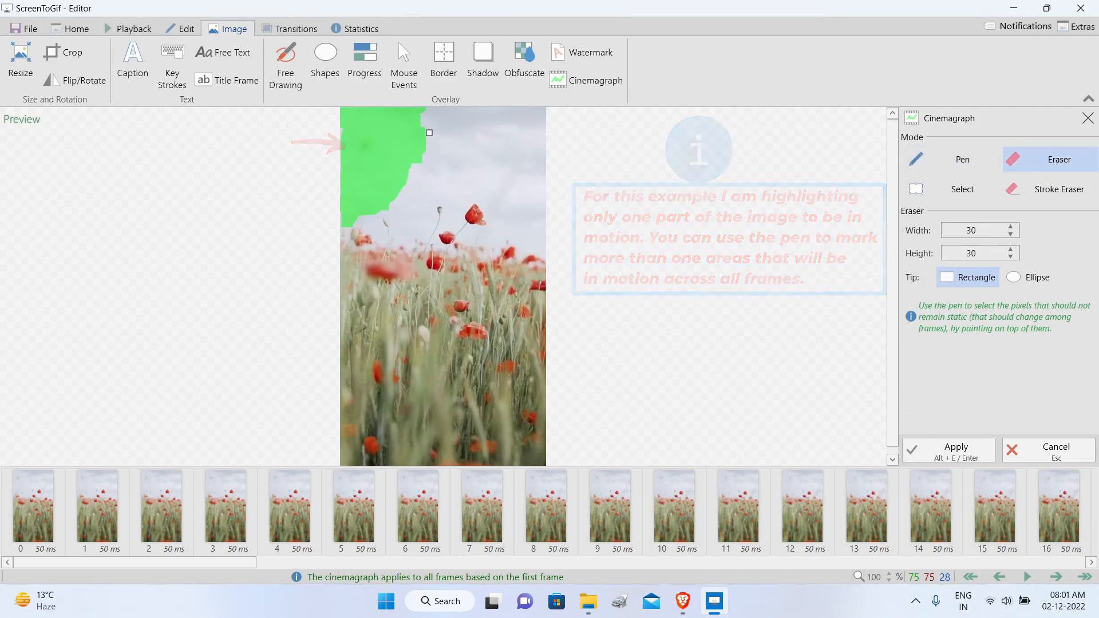
drag(426, 151, 421, 162)
click(962, 160)
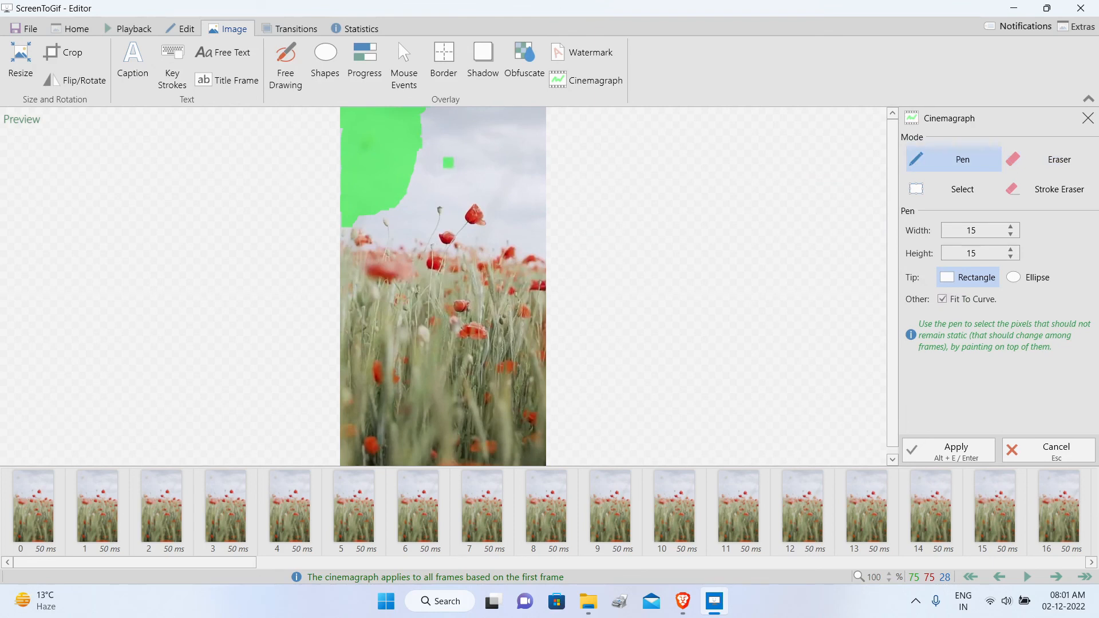
click(947, 450)
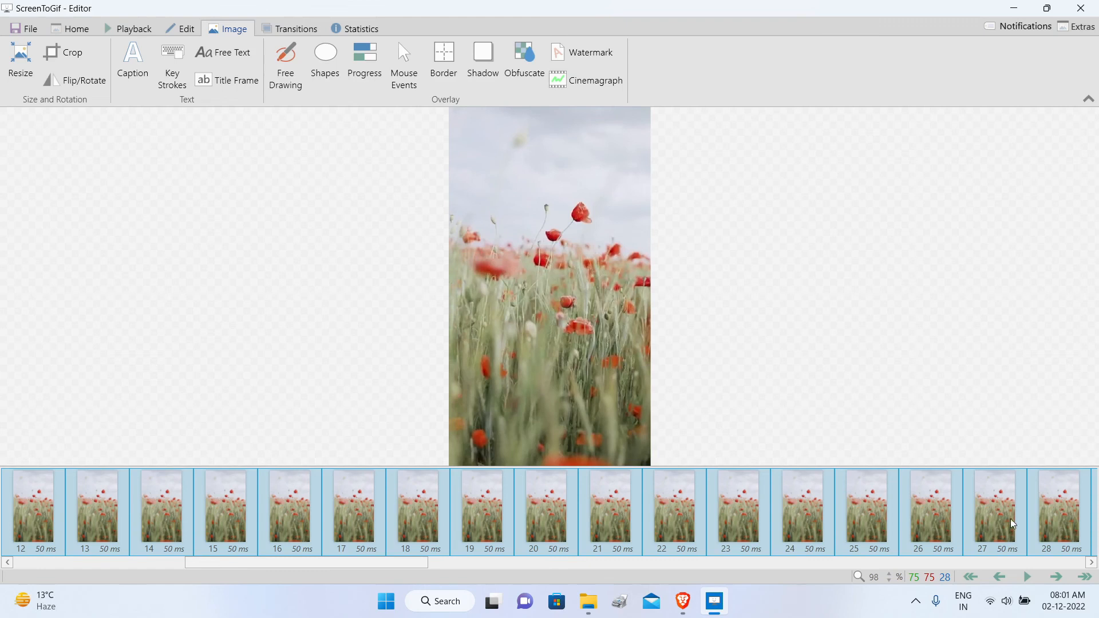
Play the cinemagraph to check the motion in the upper-left sky, stop playback, and bring up the file commands.
click(1028, 579)
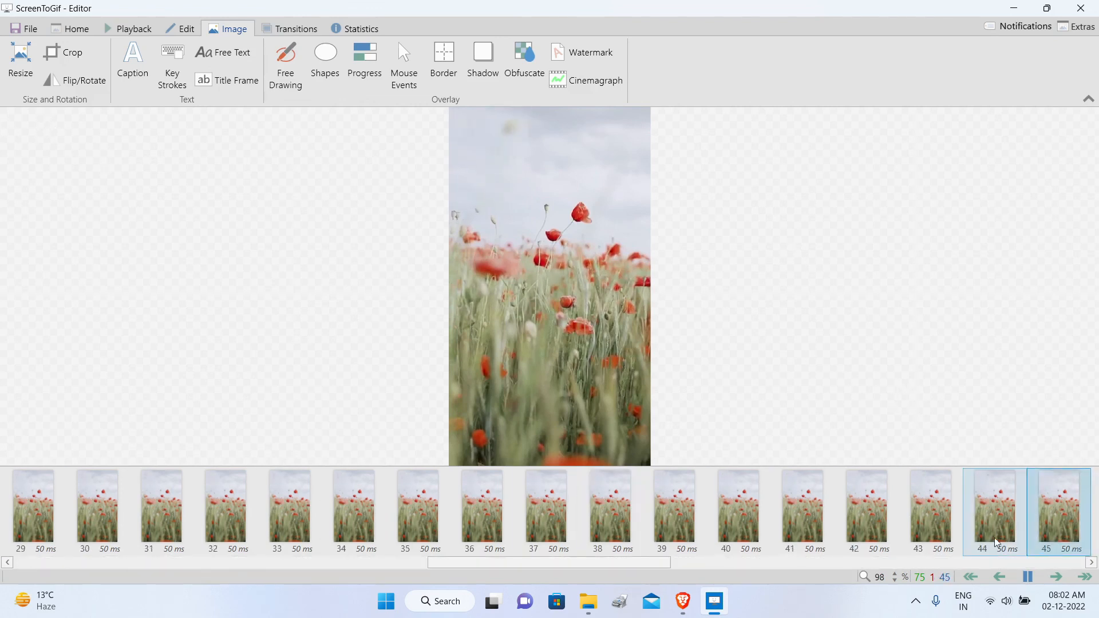
click(1027, 576)
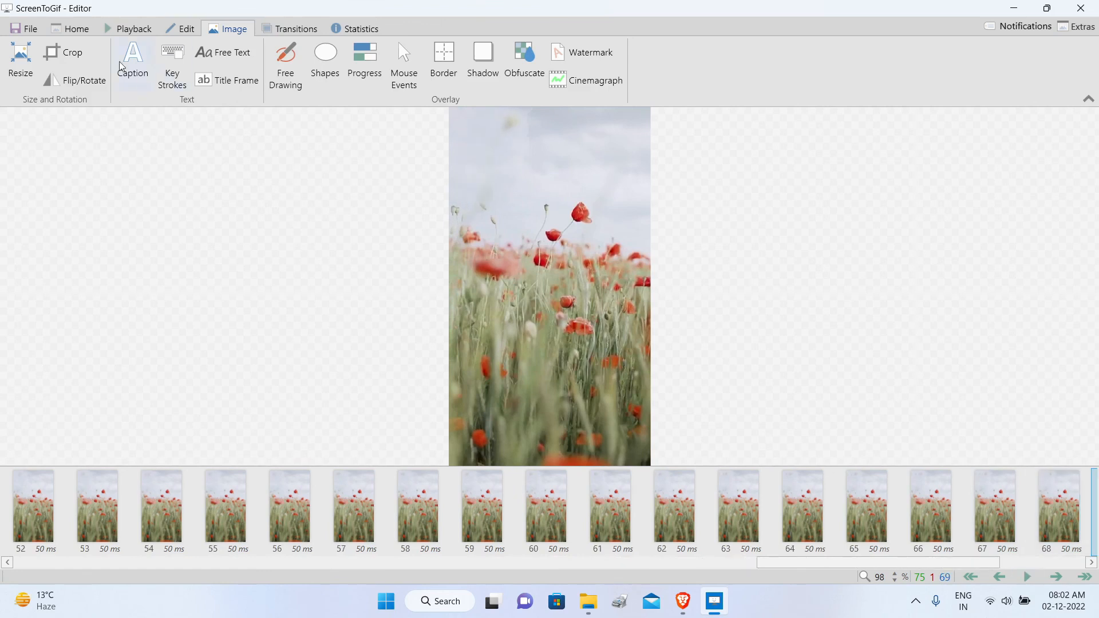
click(26, 28)
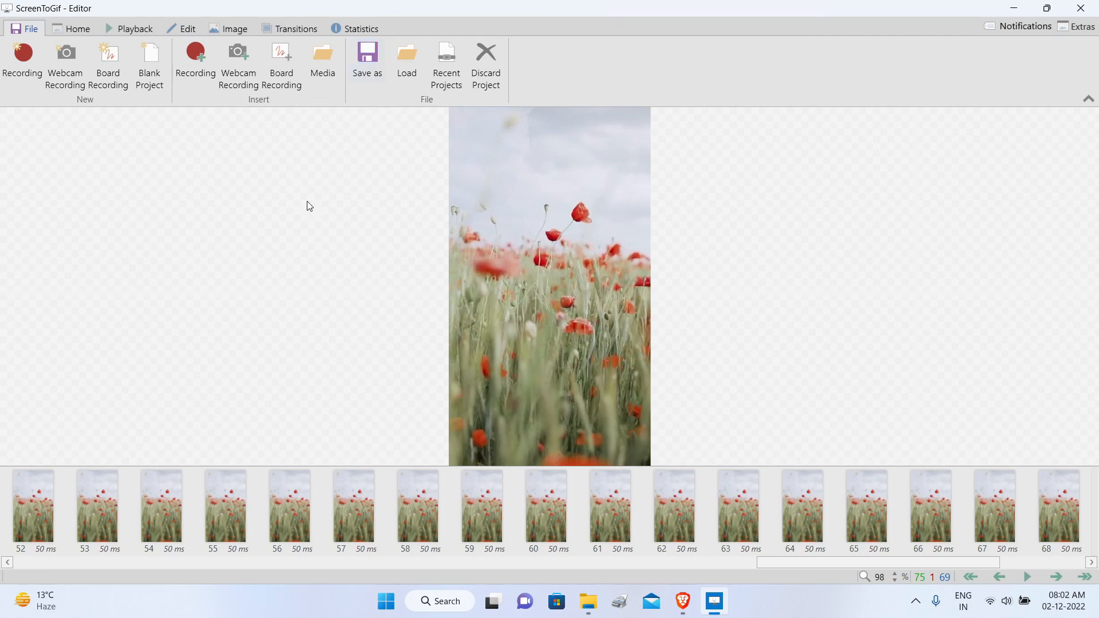
Look through the frame statistics, the transition styles and the settings of the Obfuscate, Border and Shadow overlays without applying any.
click(132, 29)
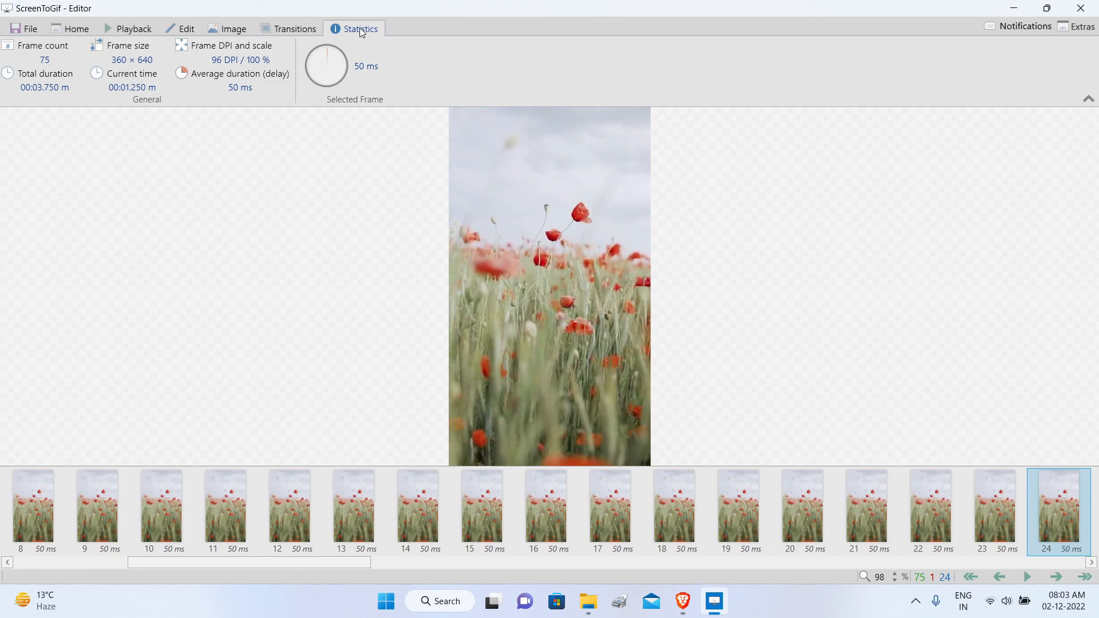
click(288, 29)
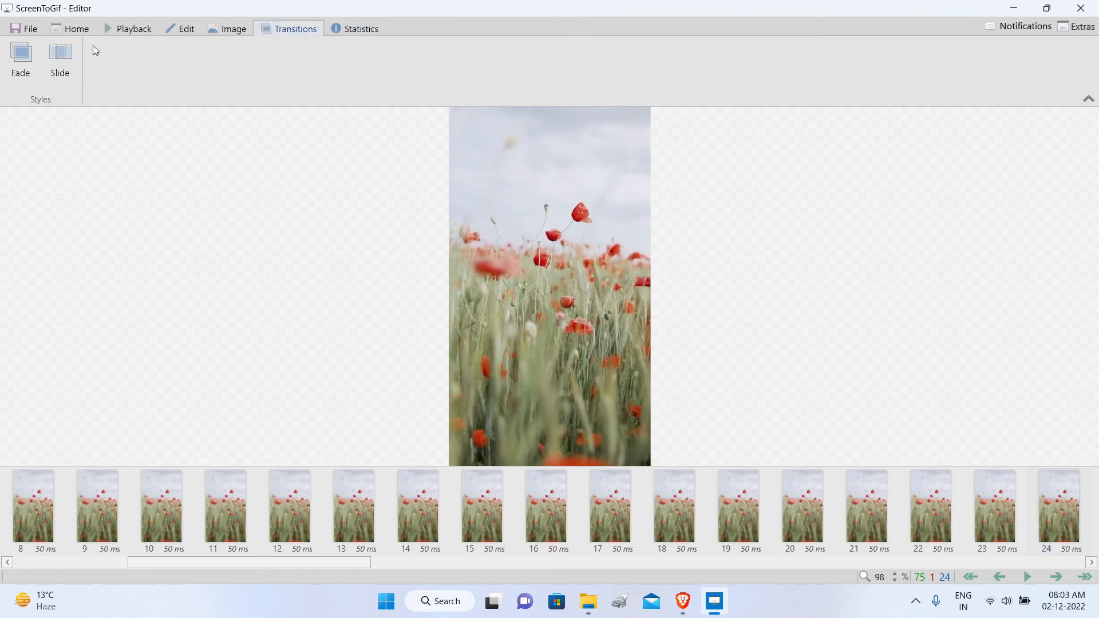
click(230, 32)
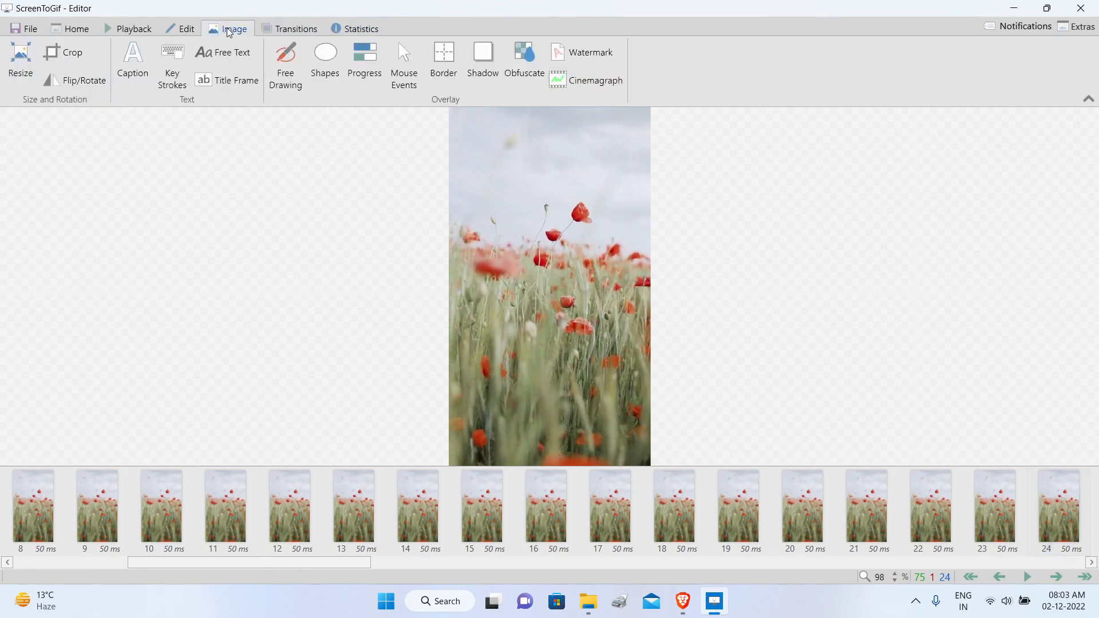
click(524, 79)
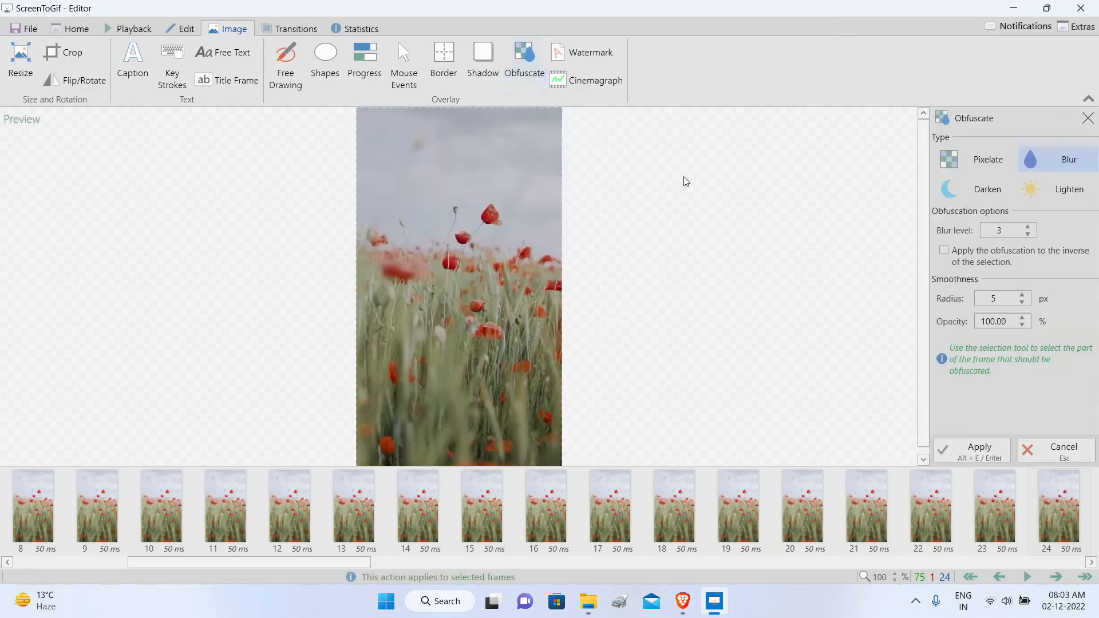
key(Escape)
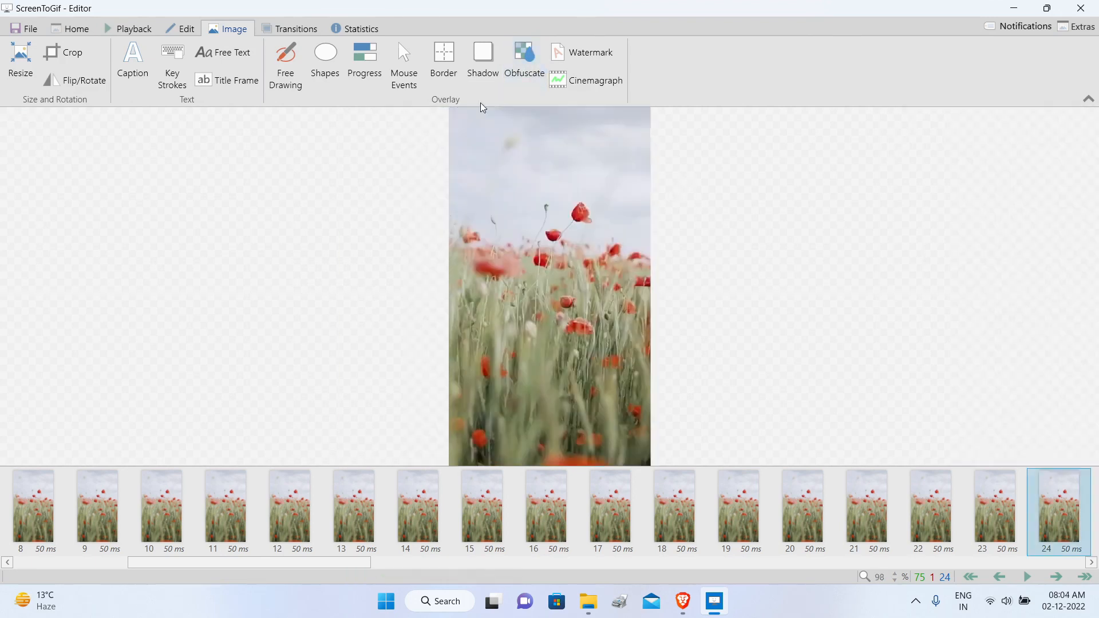
click(448, 55)
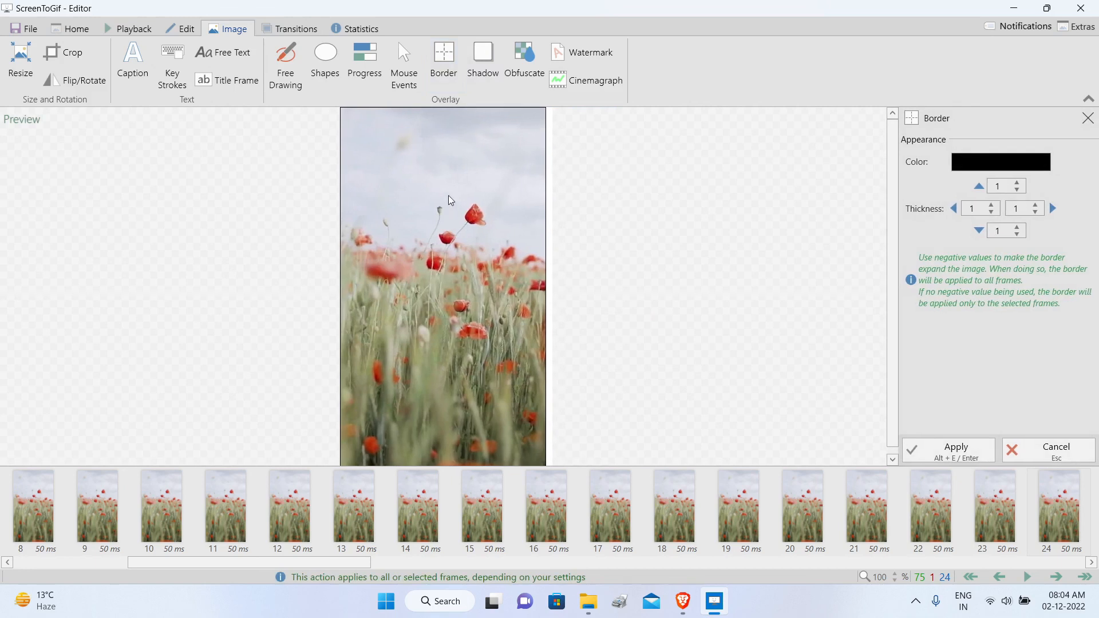
click(485, 58)
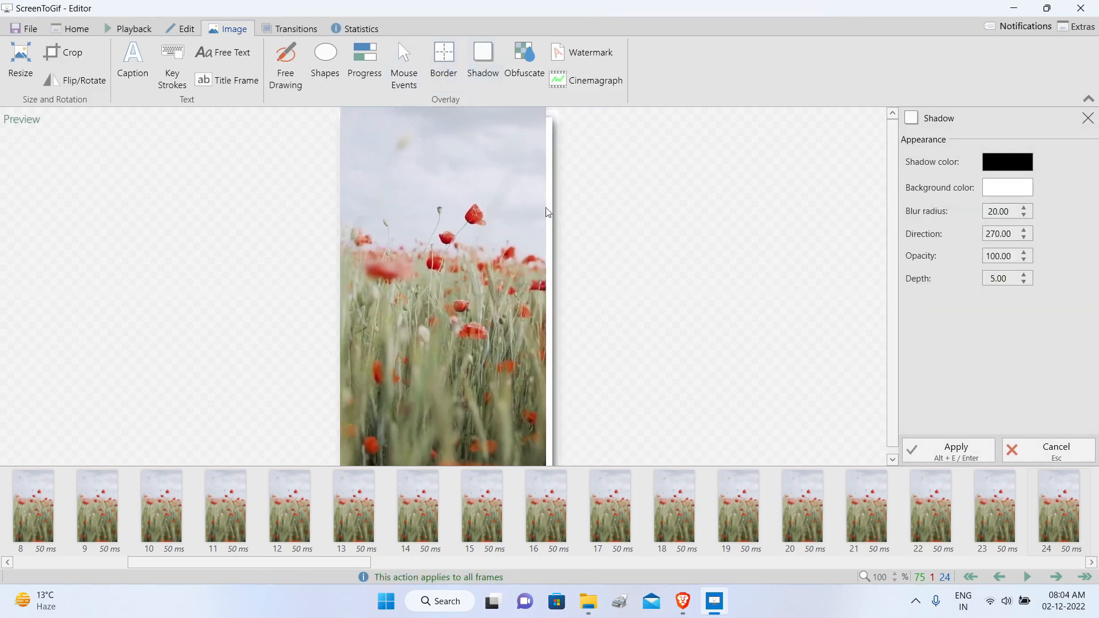
Draw a small green freehand circle in the sky just above the tallest poppy with the Free Drawing pen.
click(286, 63)
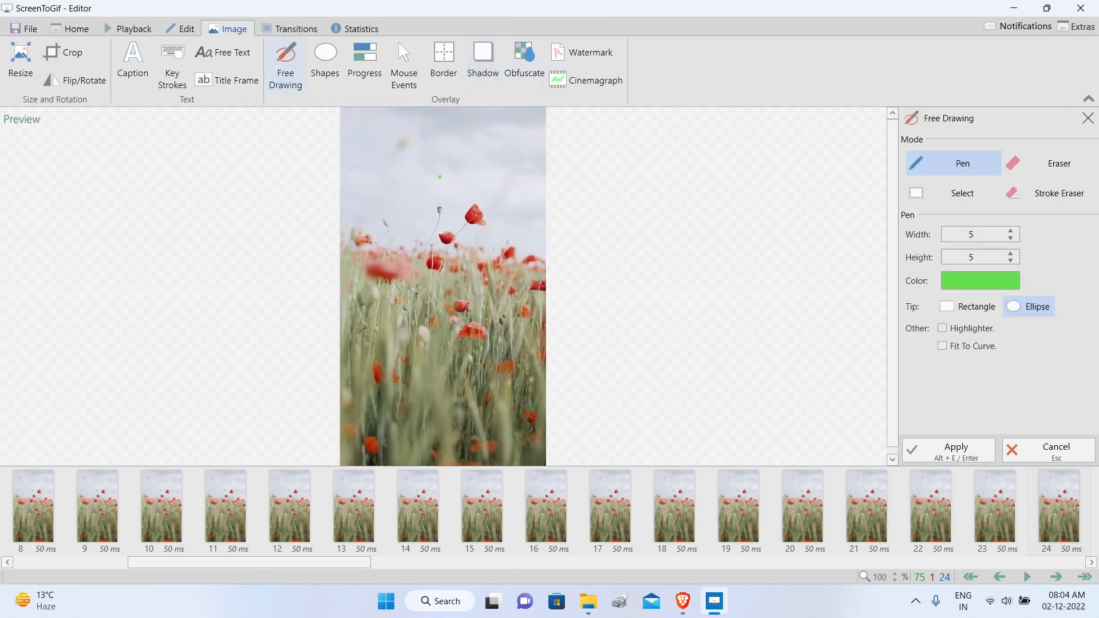
mouse_move(463, 167)
mouse_down()
mouse_move(462, 196)
mouse_move(487, 173)
mouse_up()
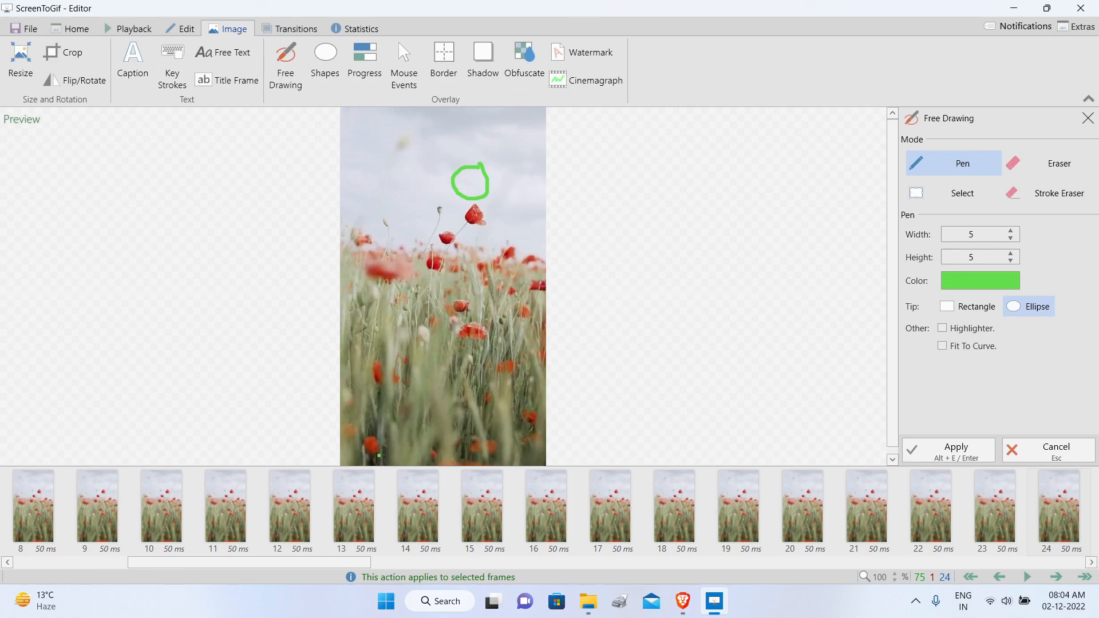
Go to frame 55 and cancel the free drawing overlay.
click(83, 32)
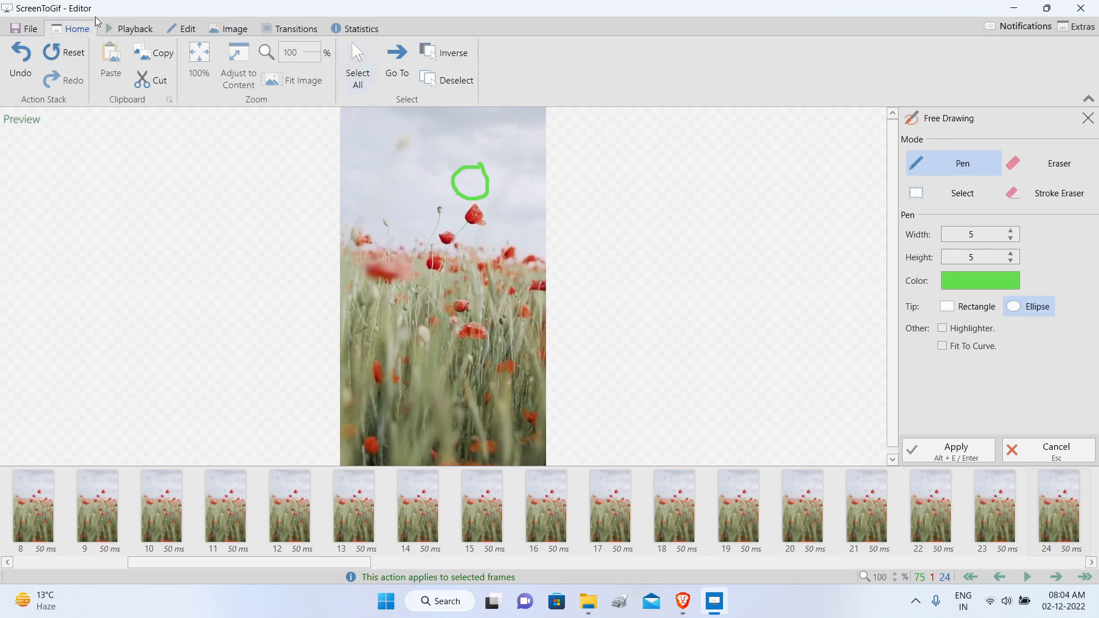
click(403, 59)
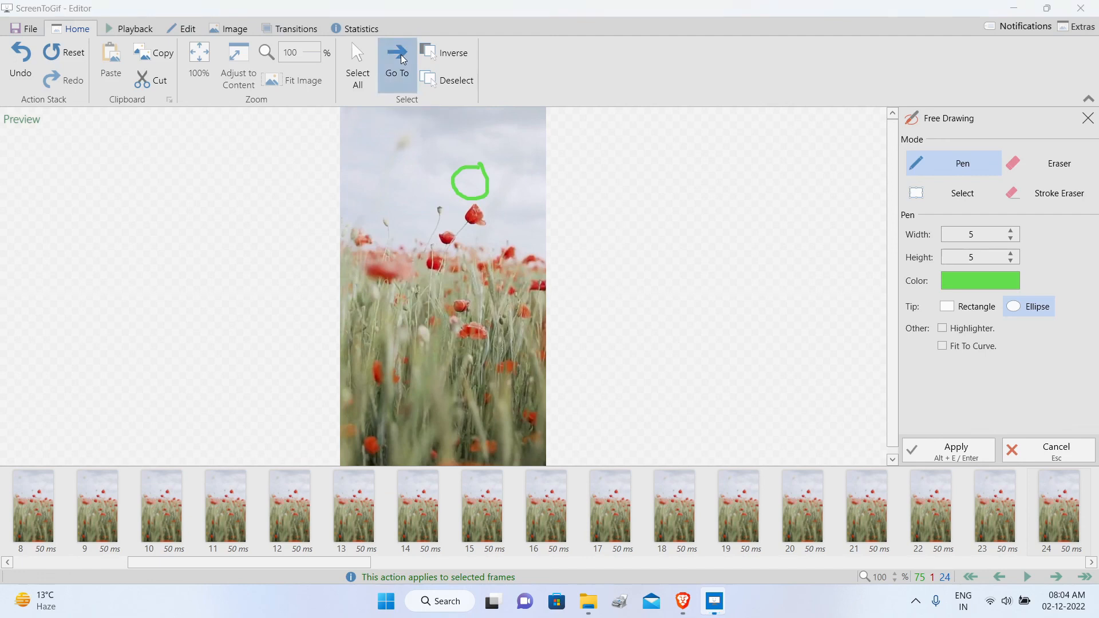
text(55)
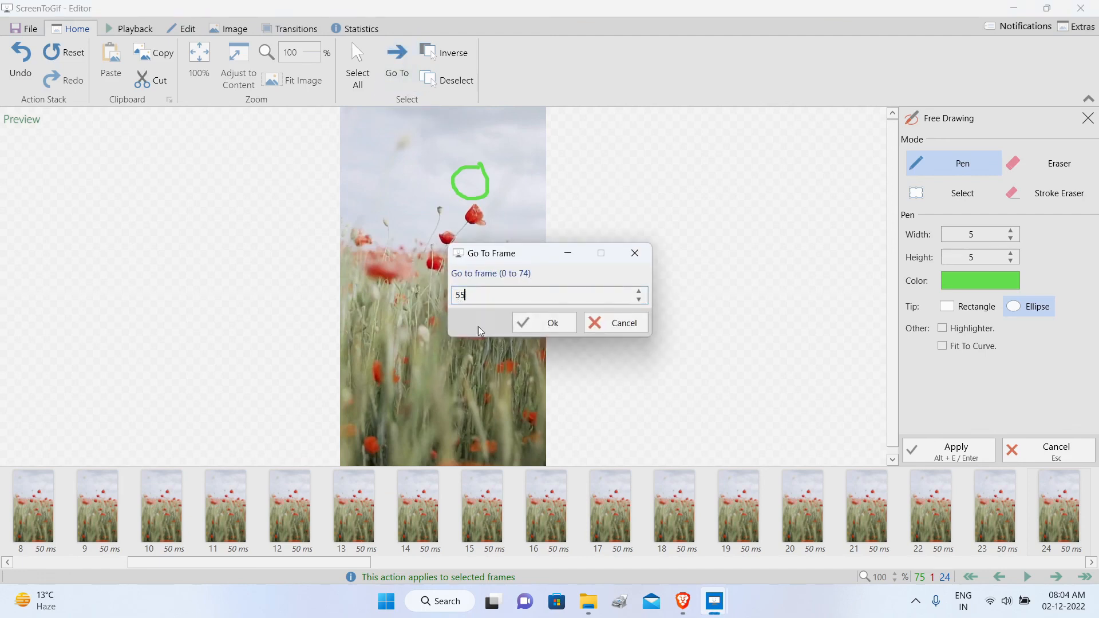
click(549, 323)
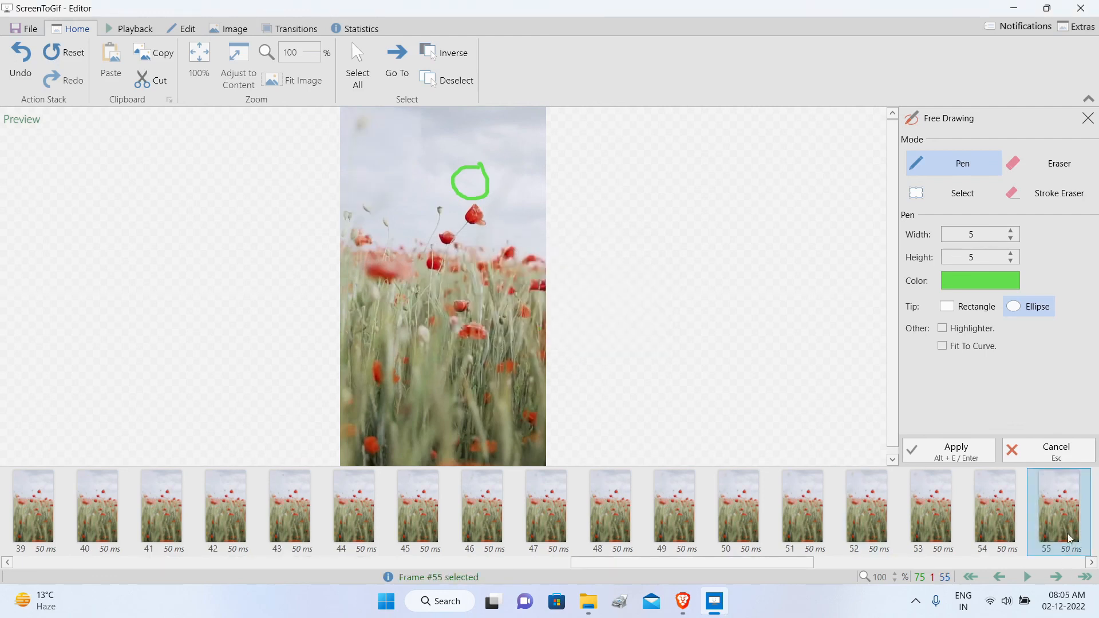
click(1051, 449)
Examine the list of recent projects with their creation dates and frame counts, and close it without opening one.
click(30, 32)
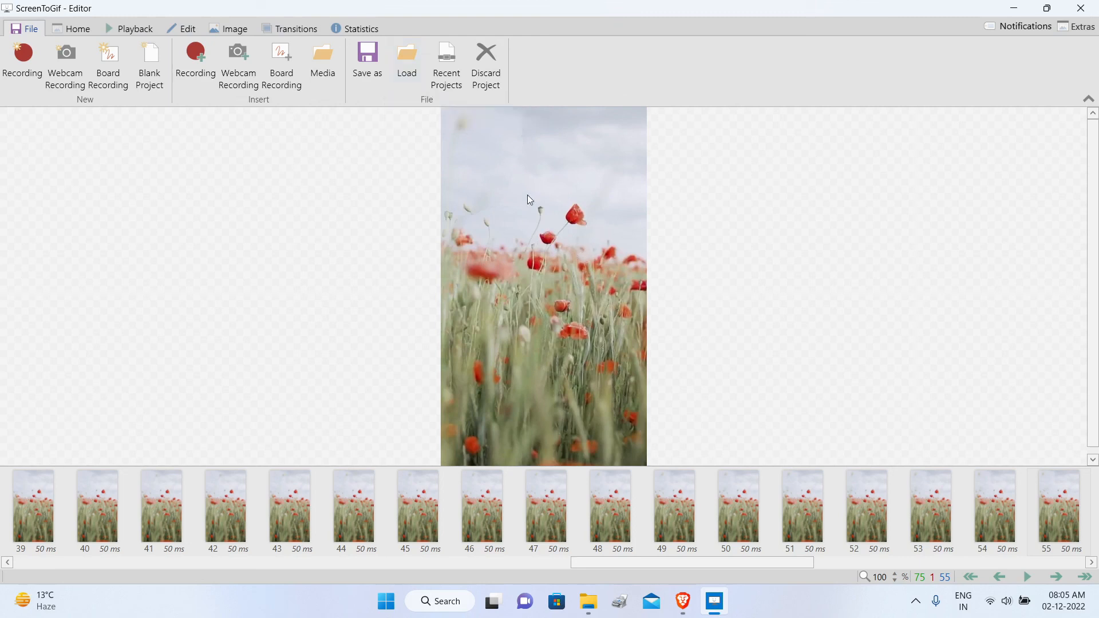
click(452, 79)
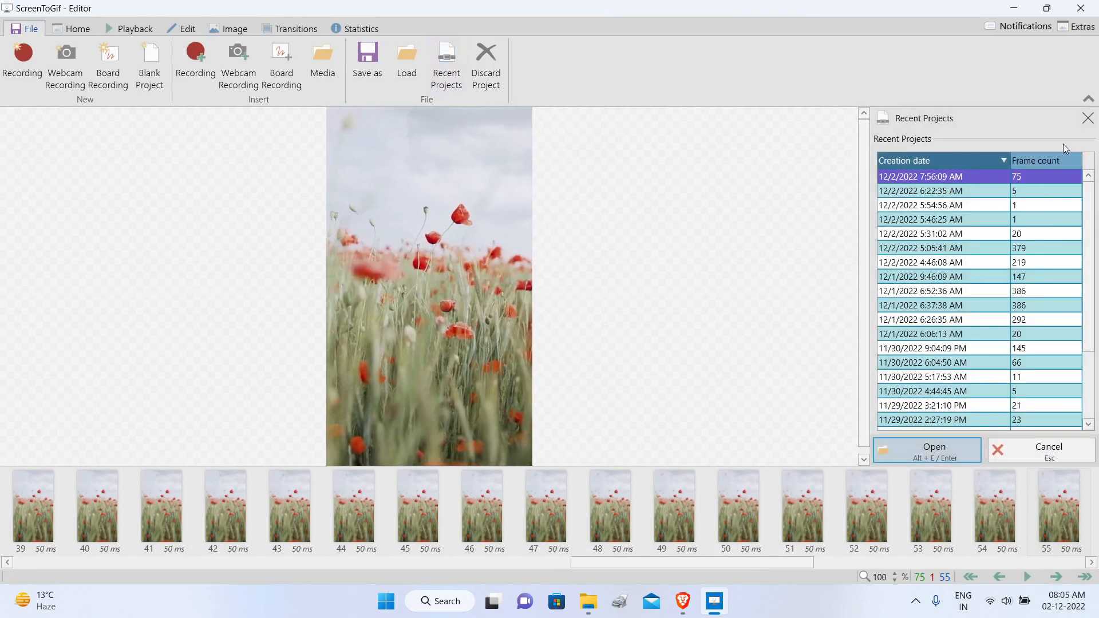
click(1088, 118)
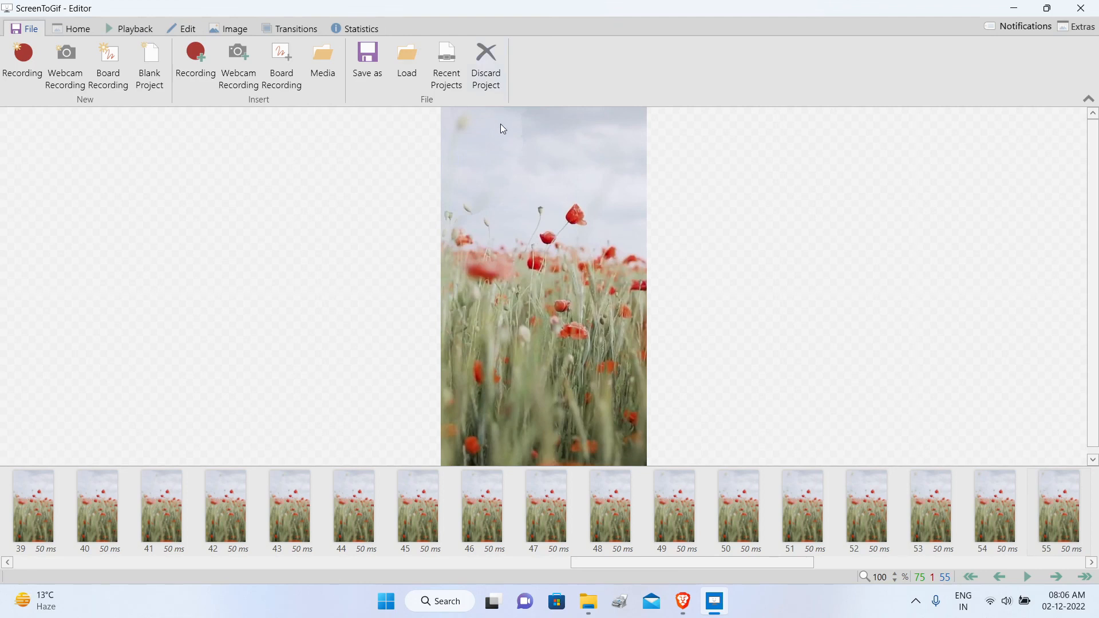
click(452, 75)
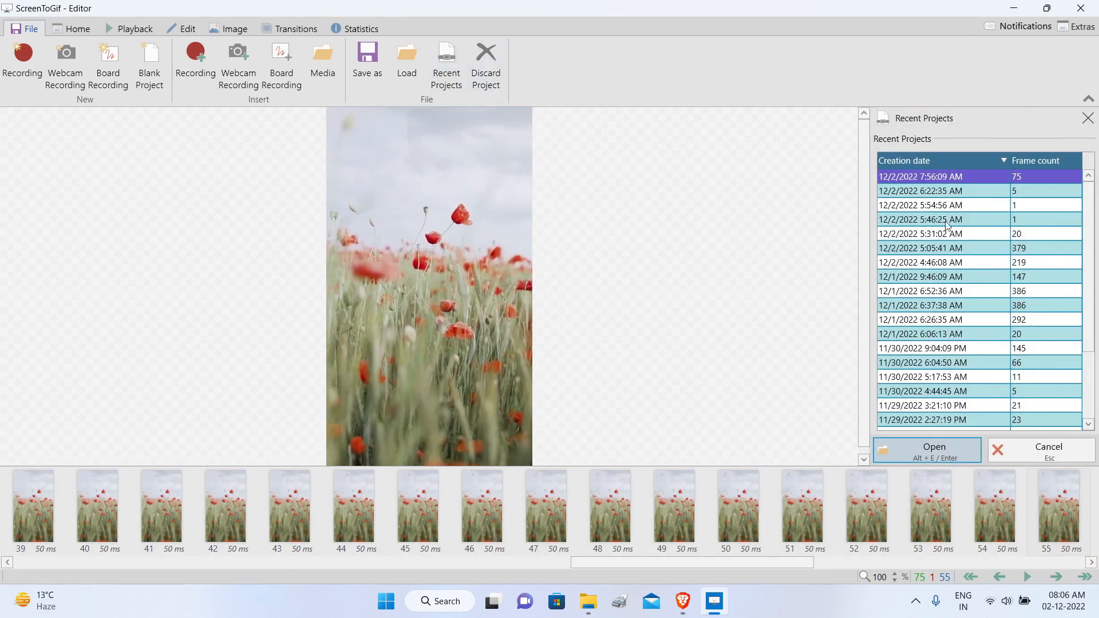
click(1089, 119)
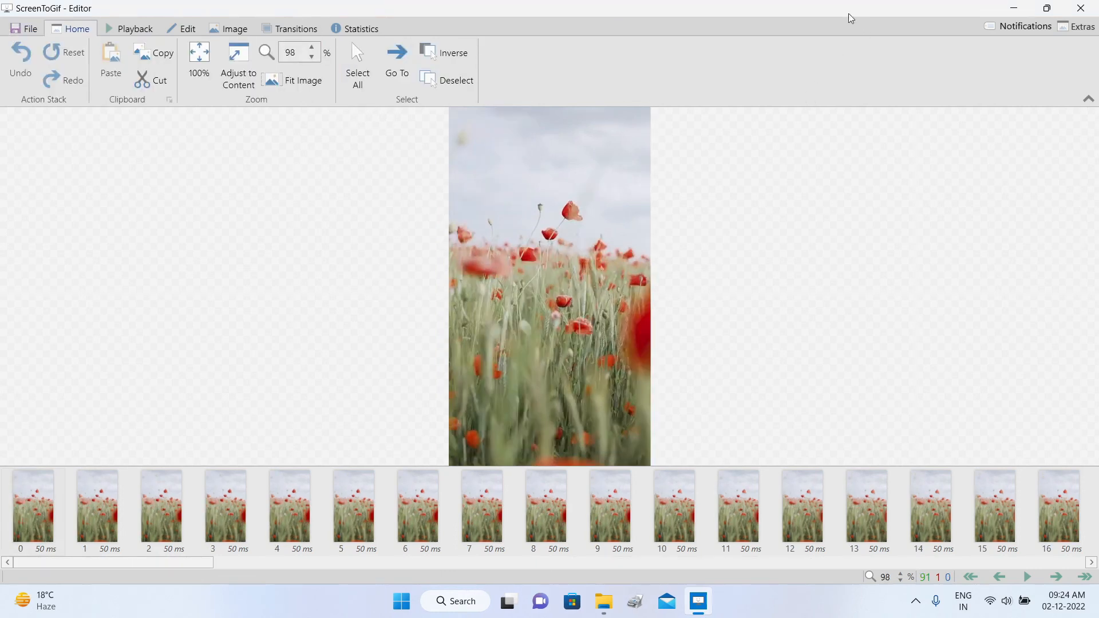
Review the Application, Recorder and Editor settings in the program options, and close the options with the settings as they are.
click(1079, 31)
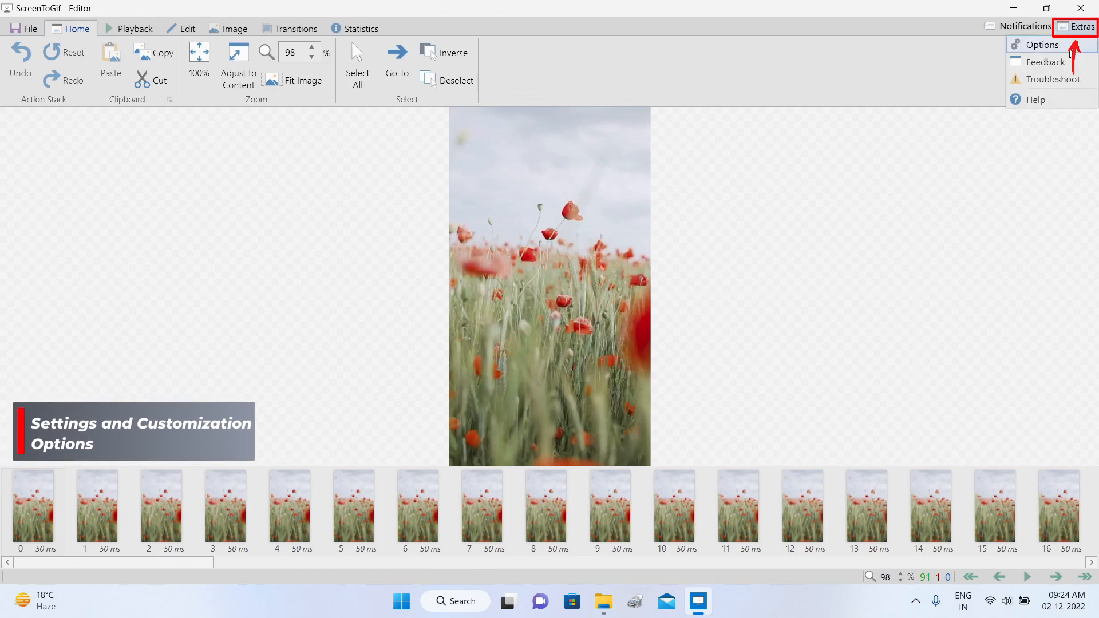
click(1069, 48)
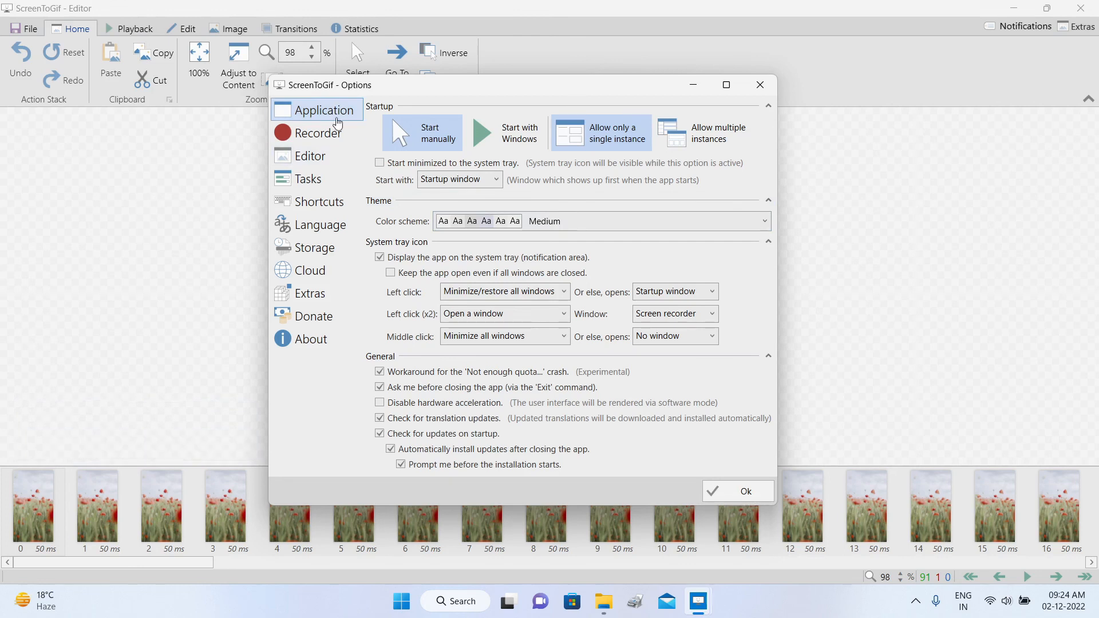
click(333, 135)
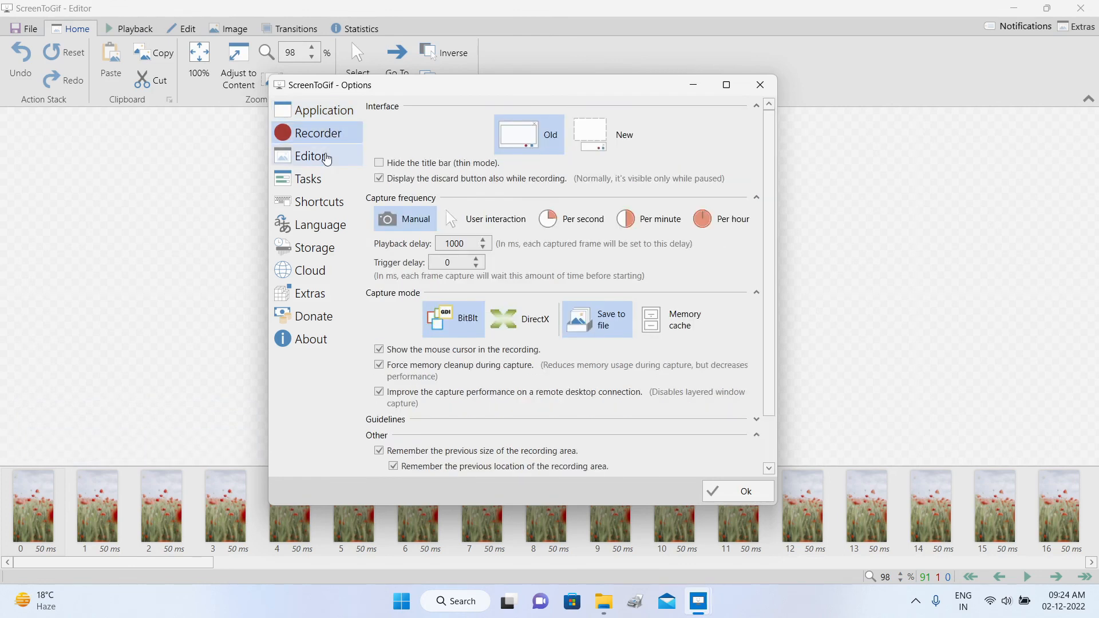
click(325, 156)
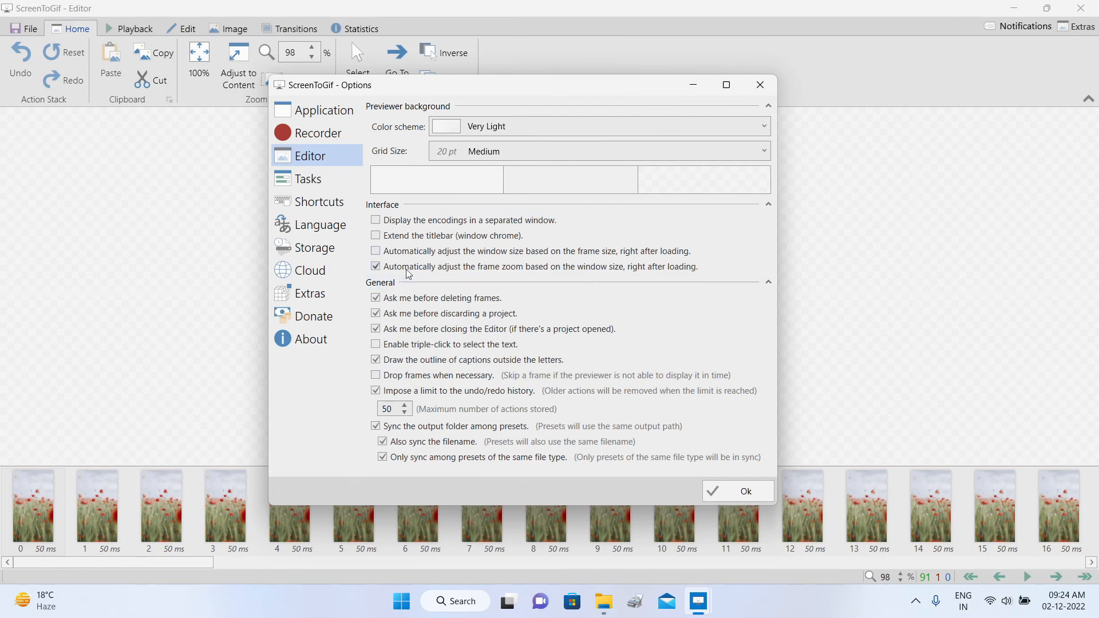
drag(386, 85, 430, 42)
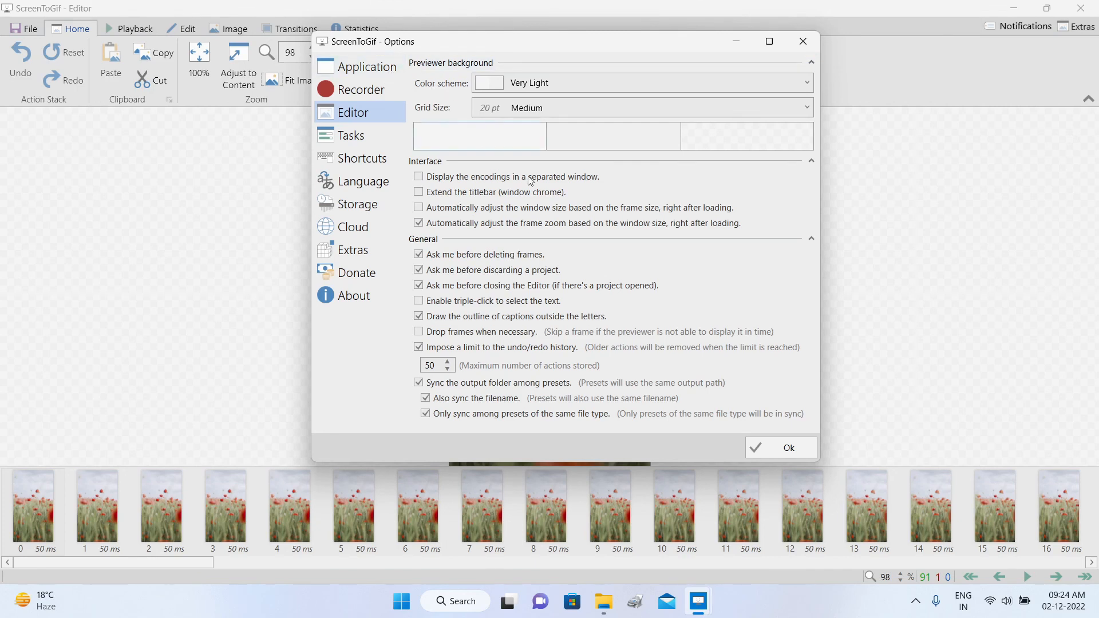
click(781, 451)
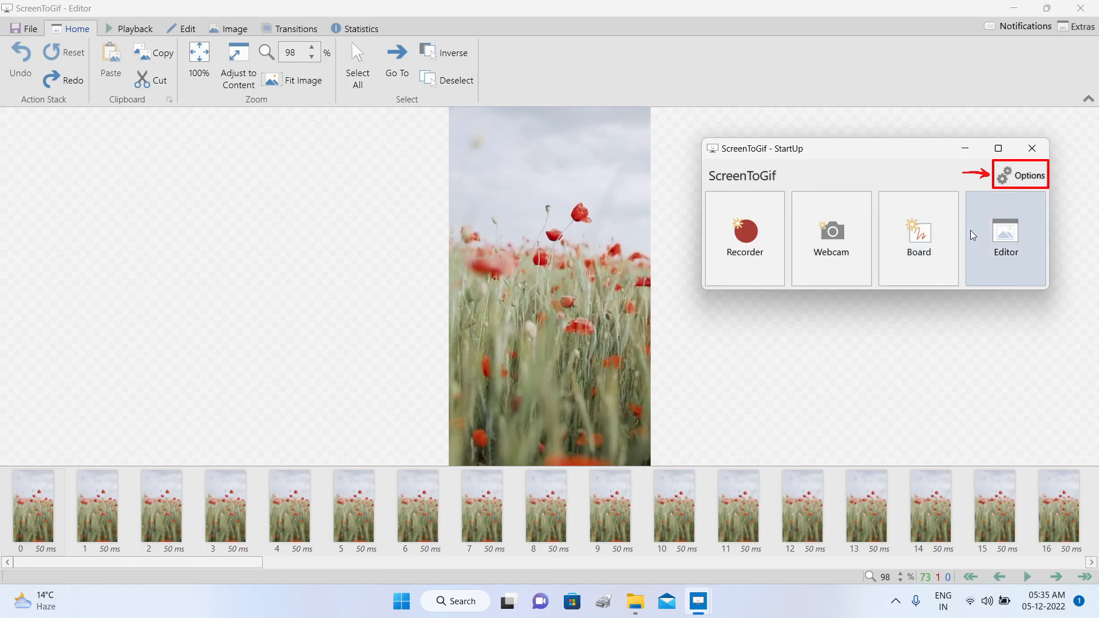
Open the options from the startup window and look through the available interface languages.
click(1031, 178)
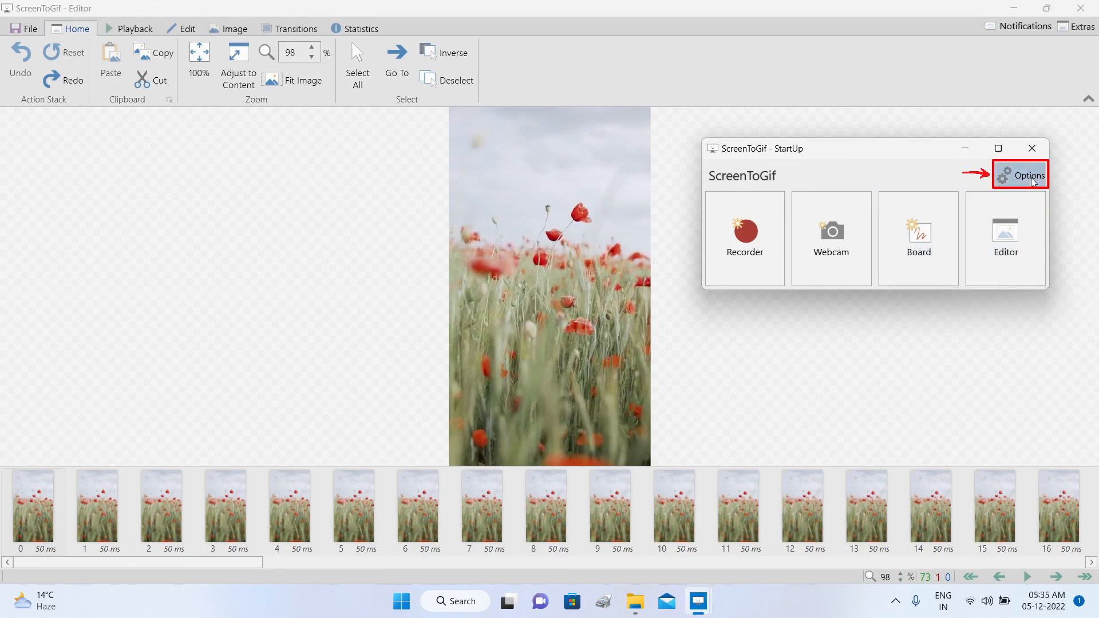
click(317, 225)
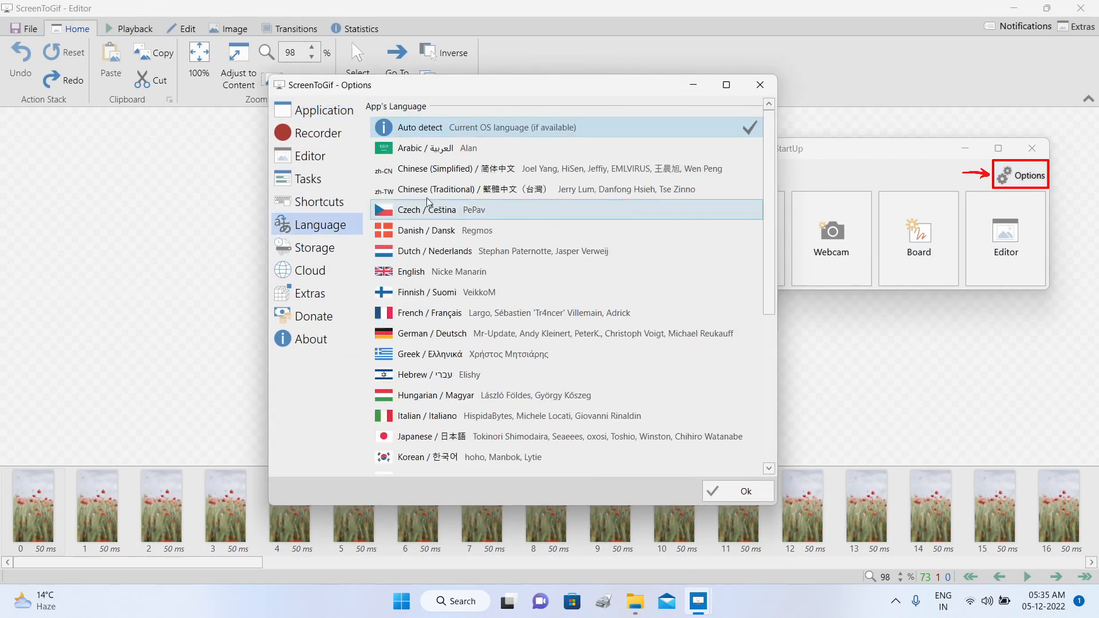
scroll(506, 176, down, 6)
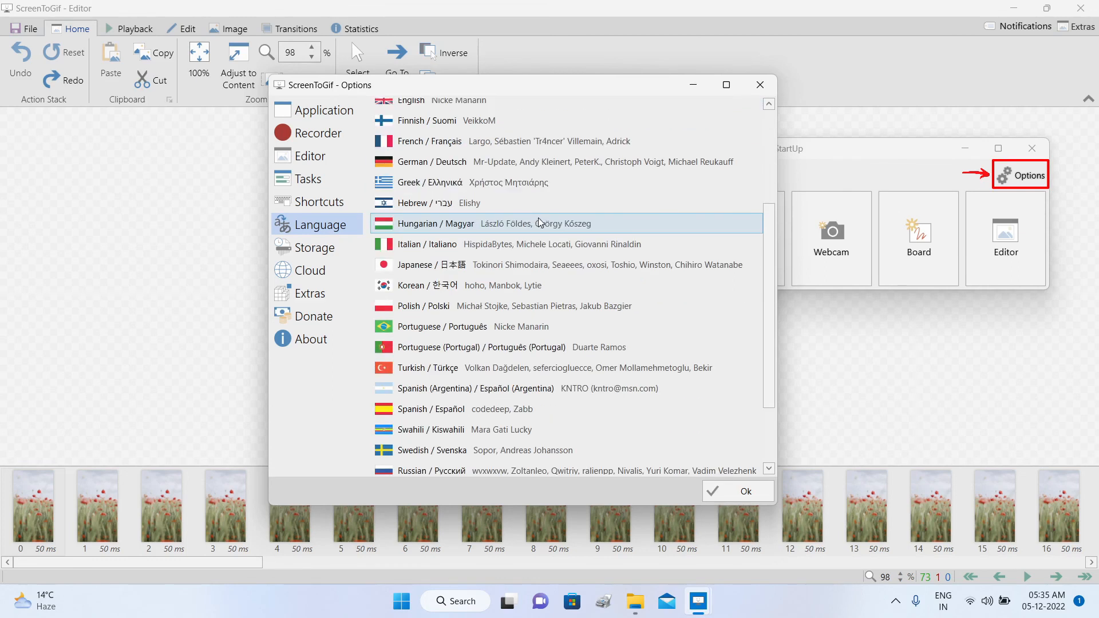
scroll(538, 217, down, 3)
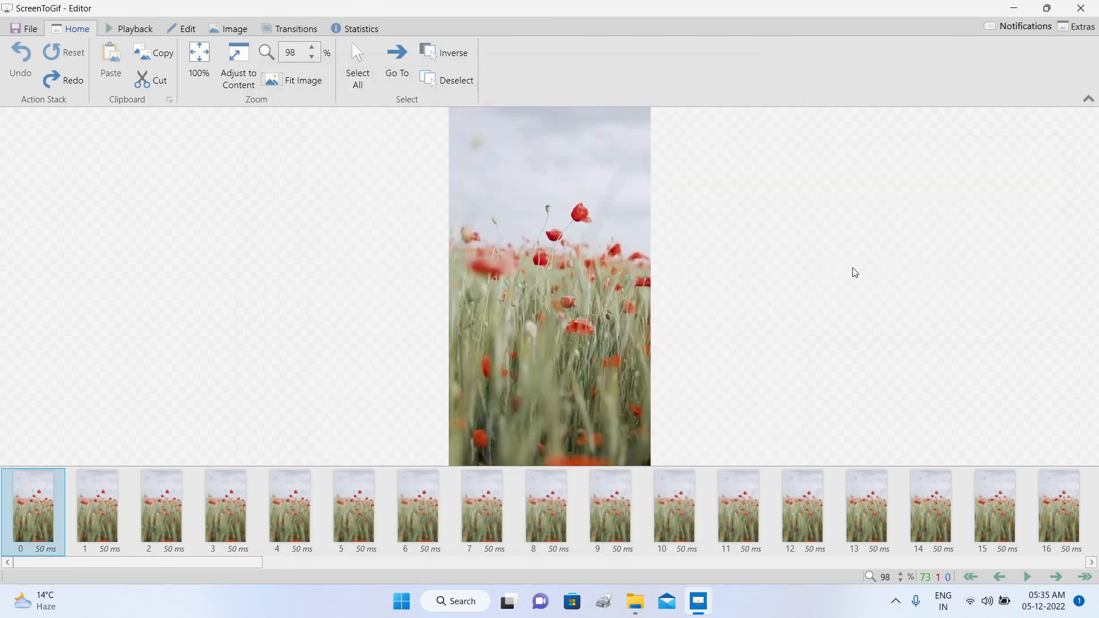